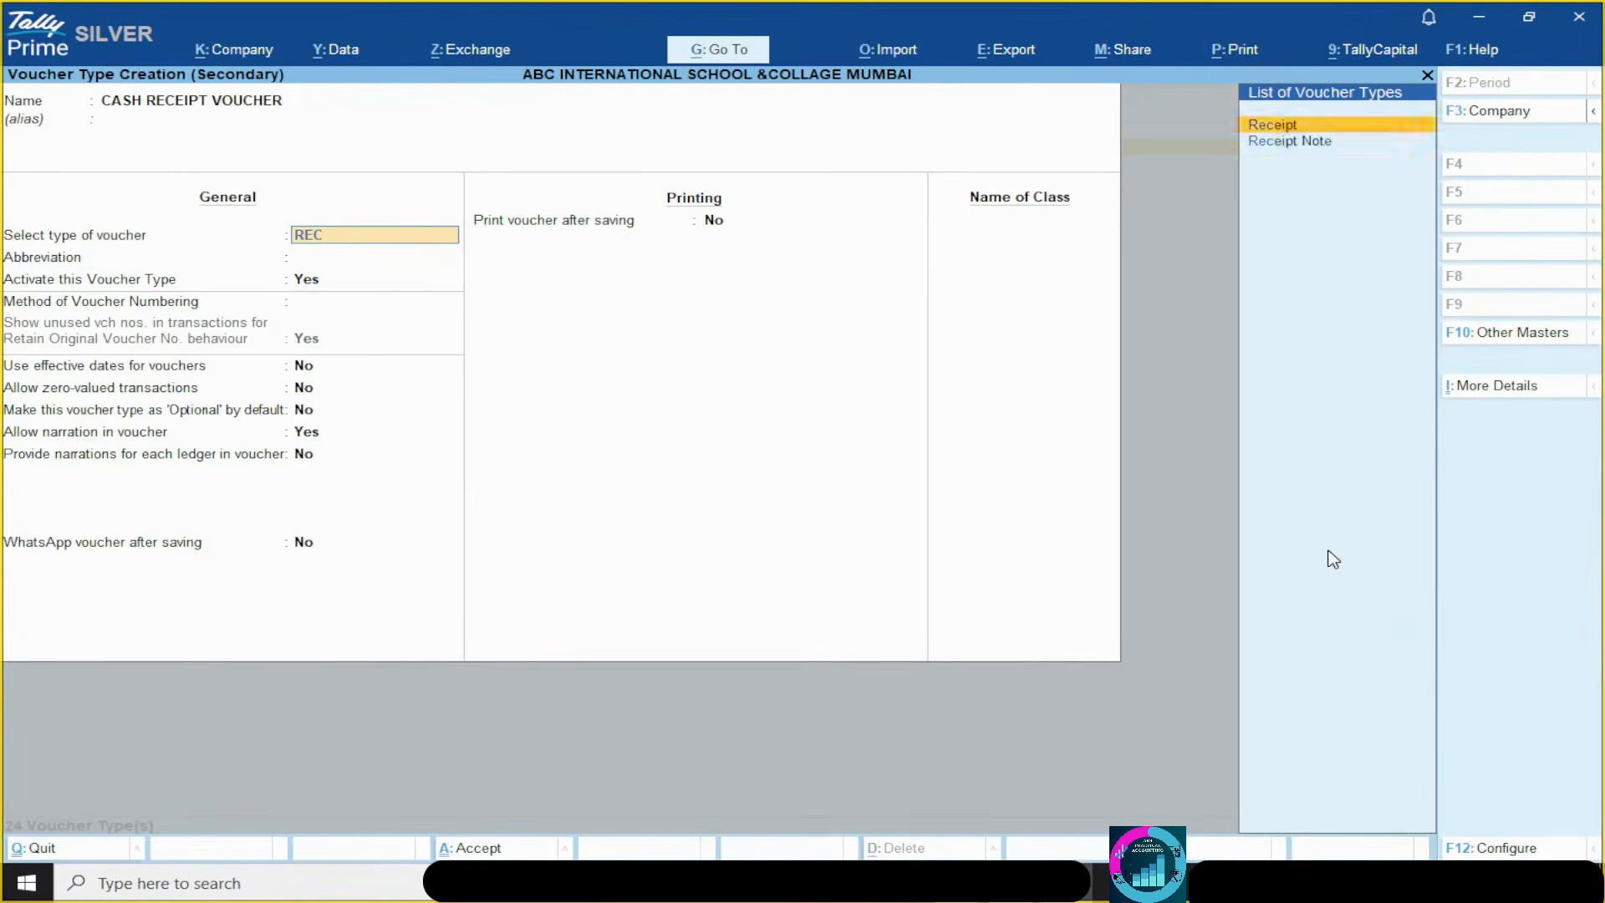
- Set the cash receipt voucher's base type to Receipt, keeping the abbreviation Rcpt and activation at Yes
key(Return)
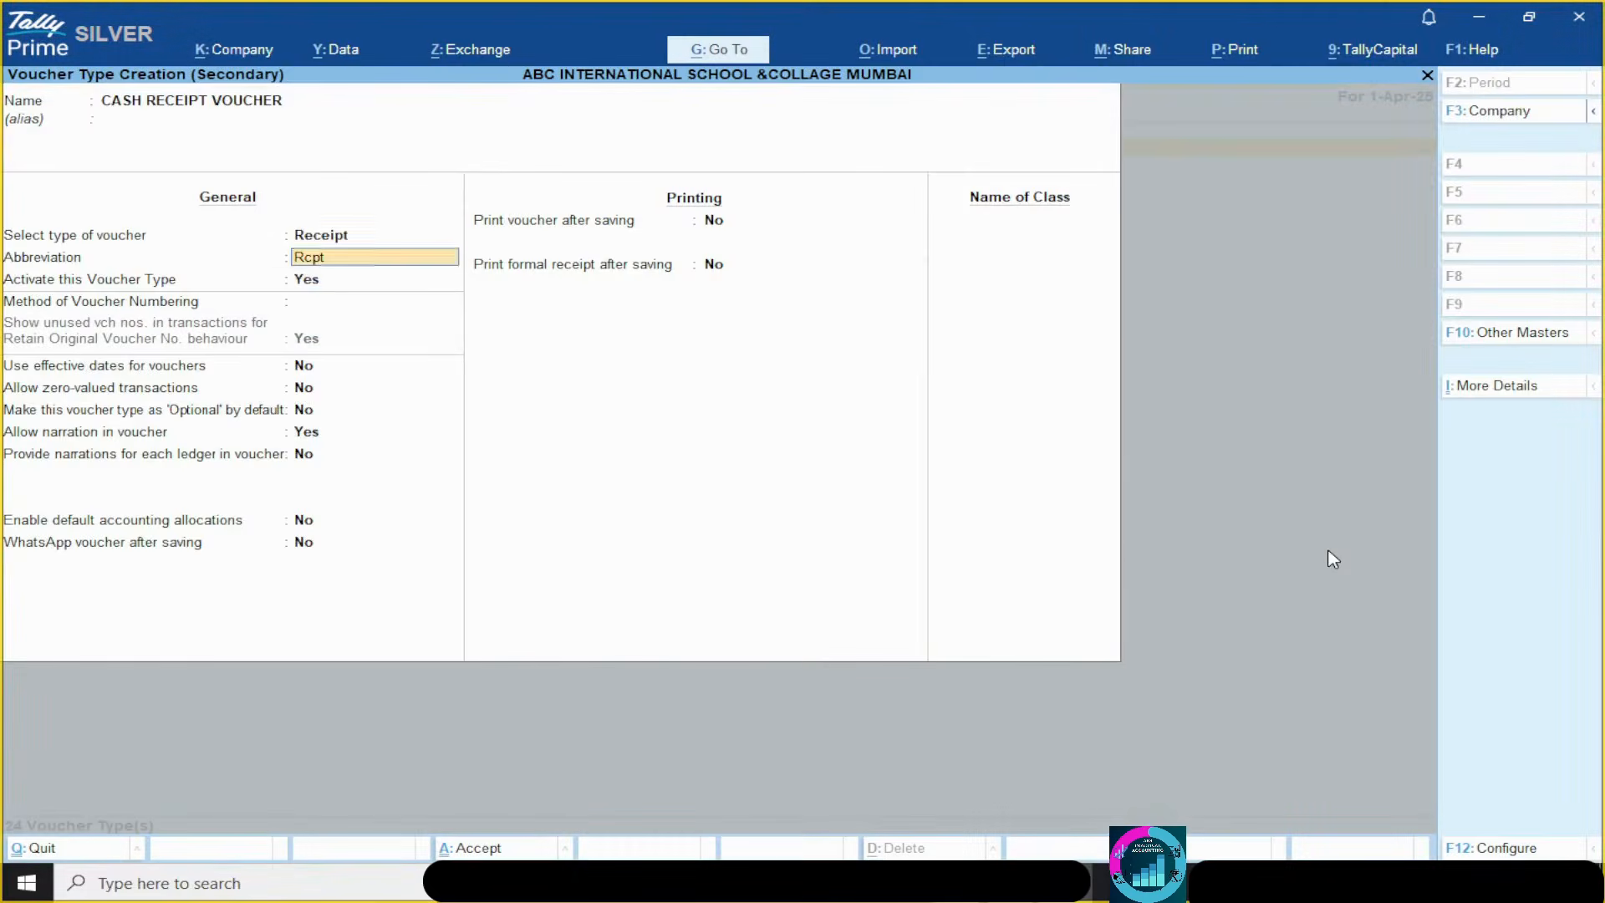
key(Return)
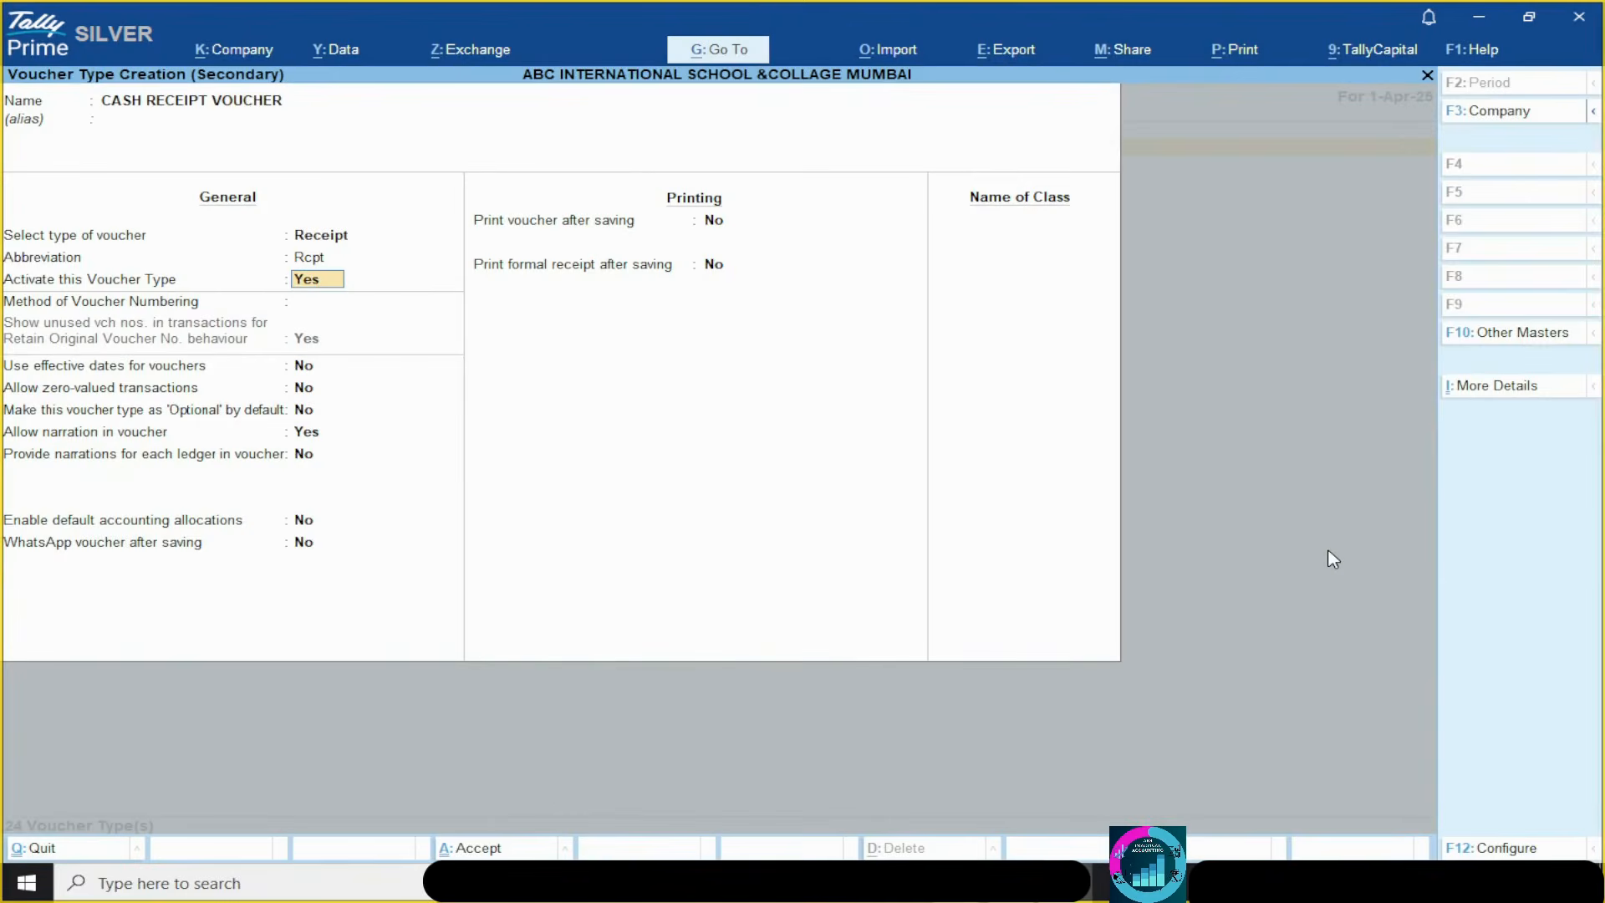
key(Return)
- Set the receipt voucher's numbering method to Automatic with Retain Original Voucher No. on insertion or deletion, checking the Canva reference slide
key(alt+Tab)
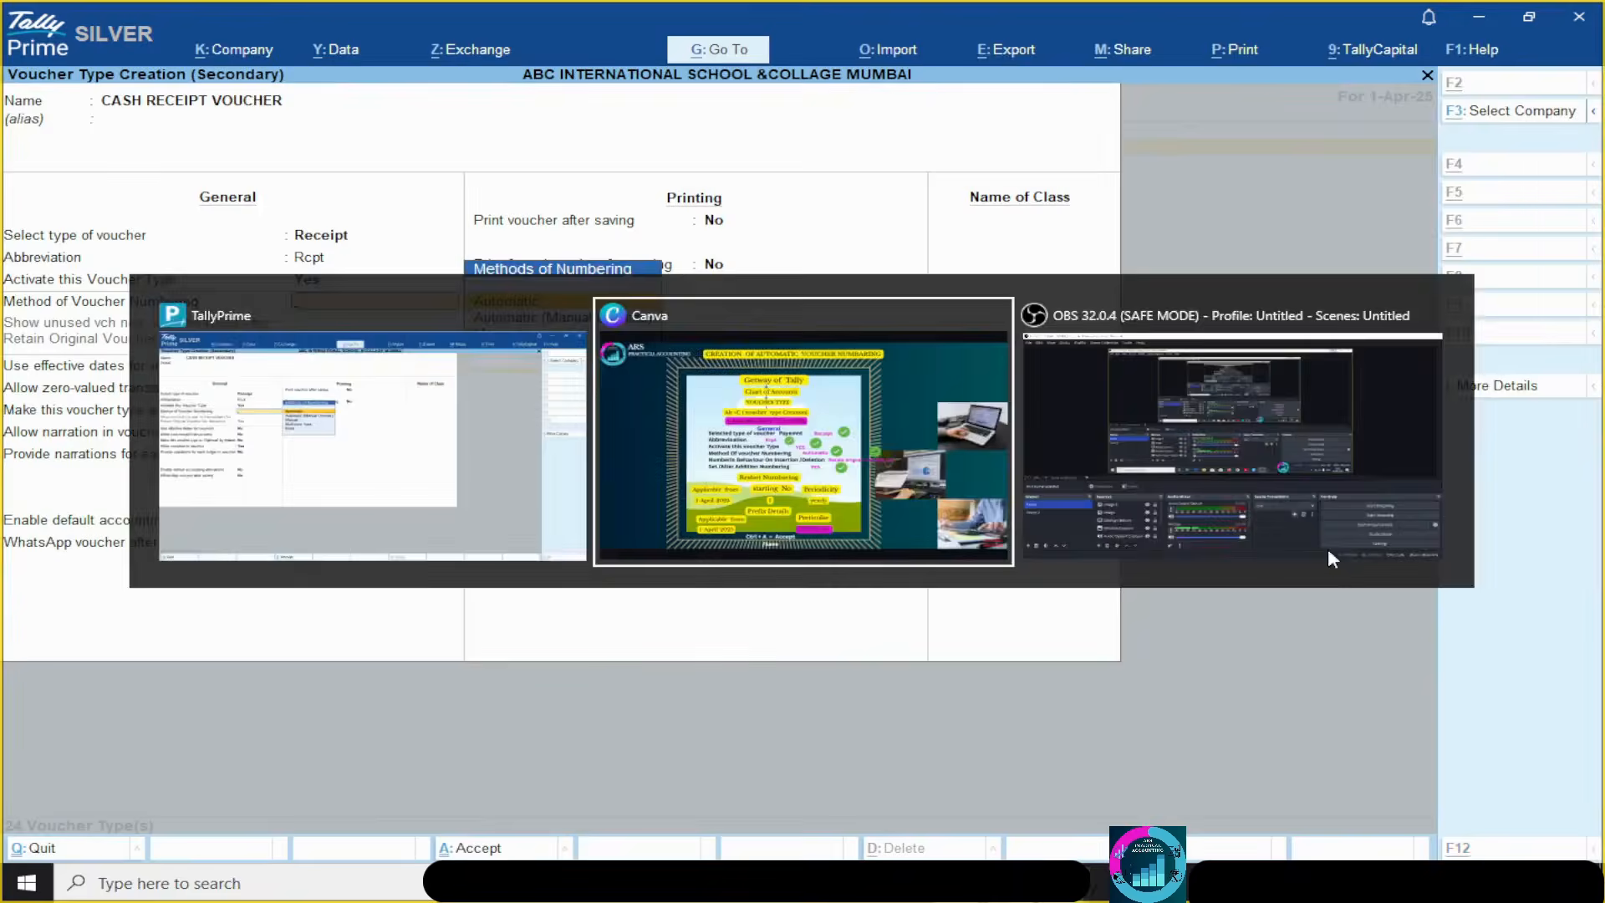
key(alt+Tab)
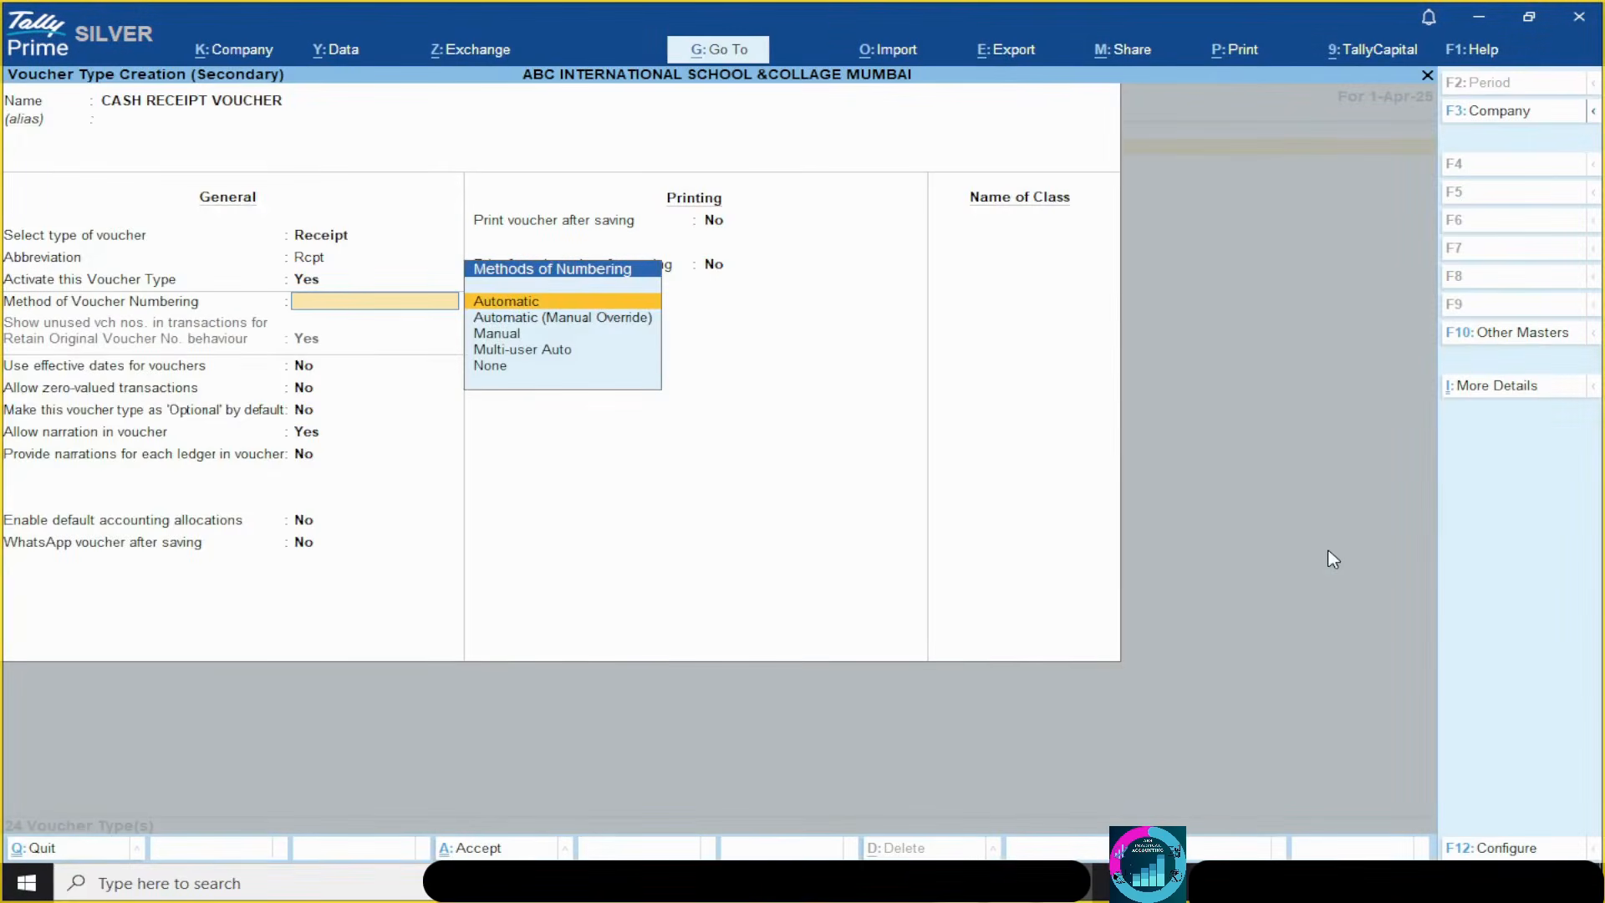
key(Return)
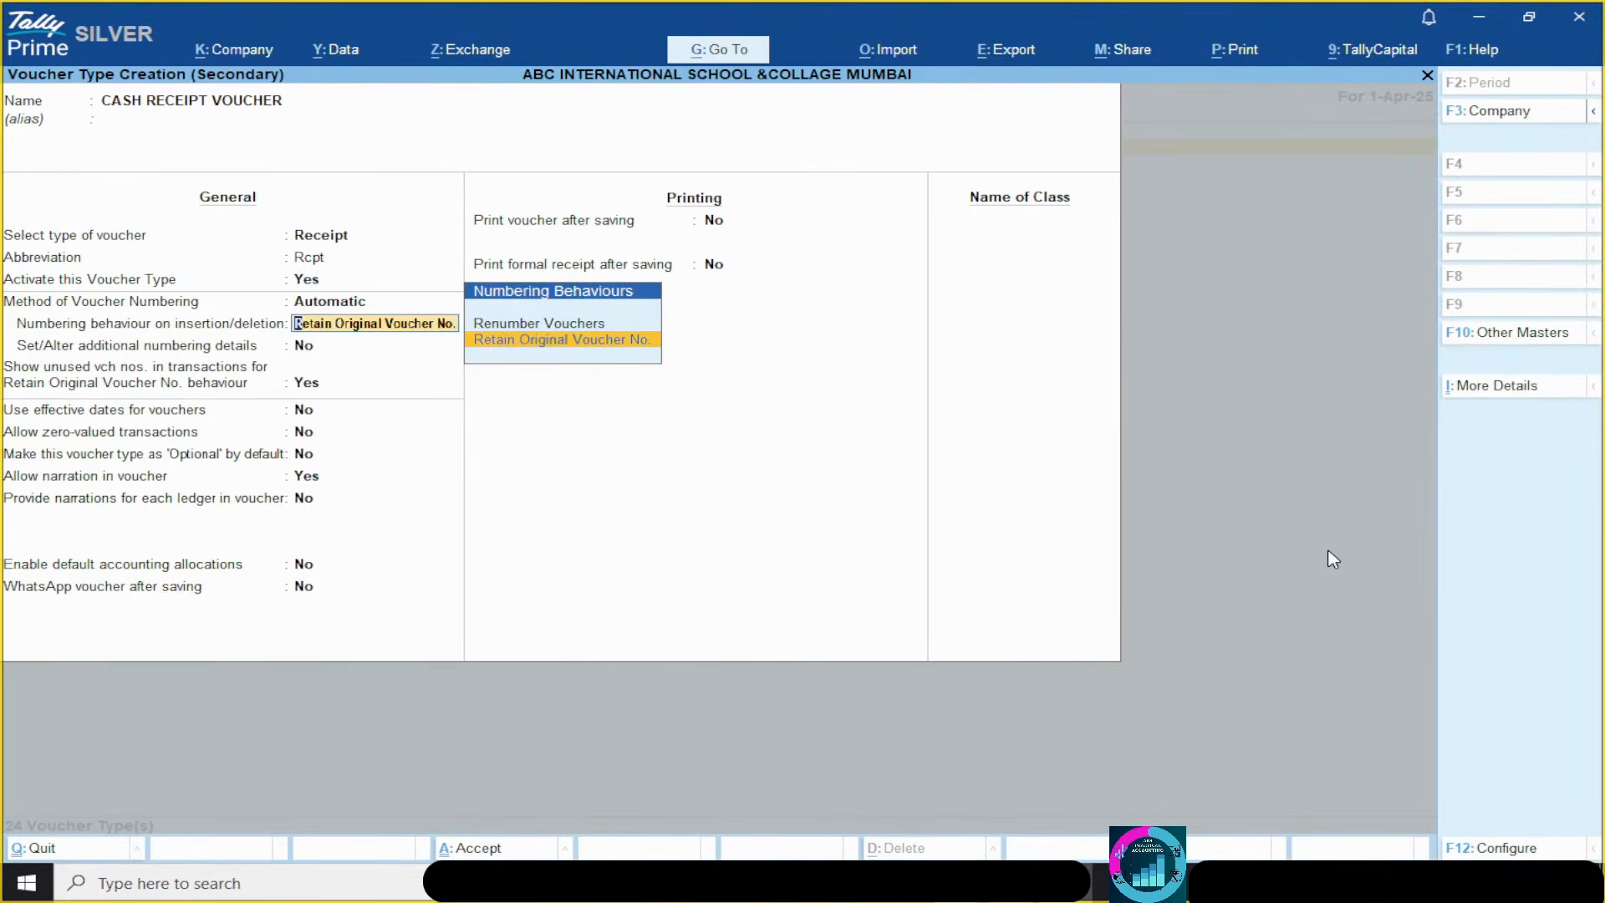
key(alt+Tab)
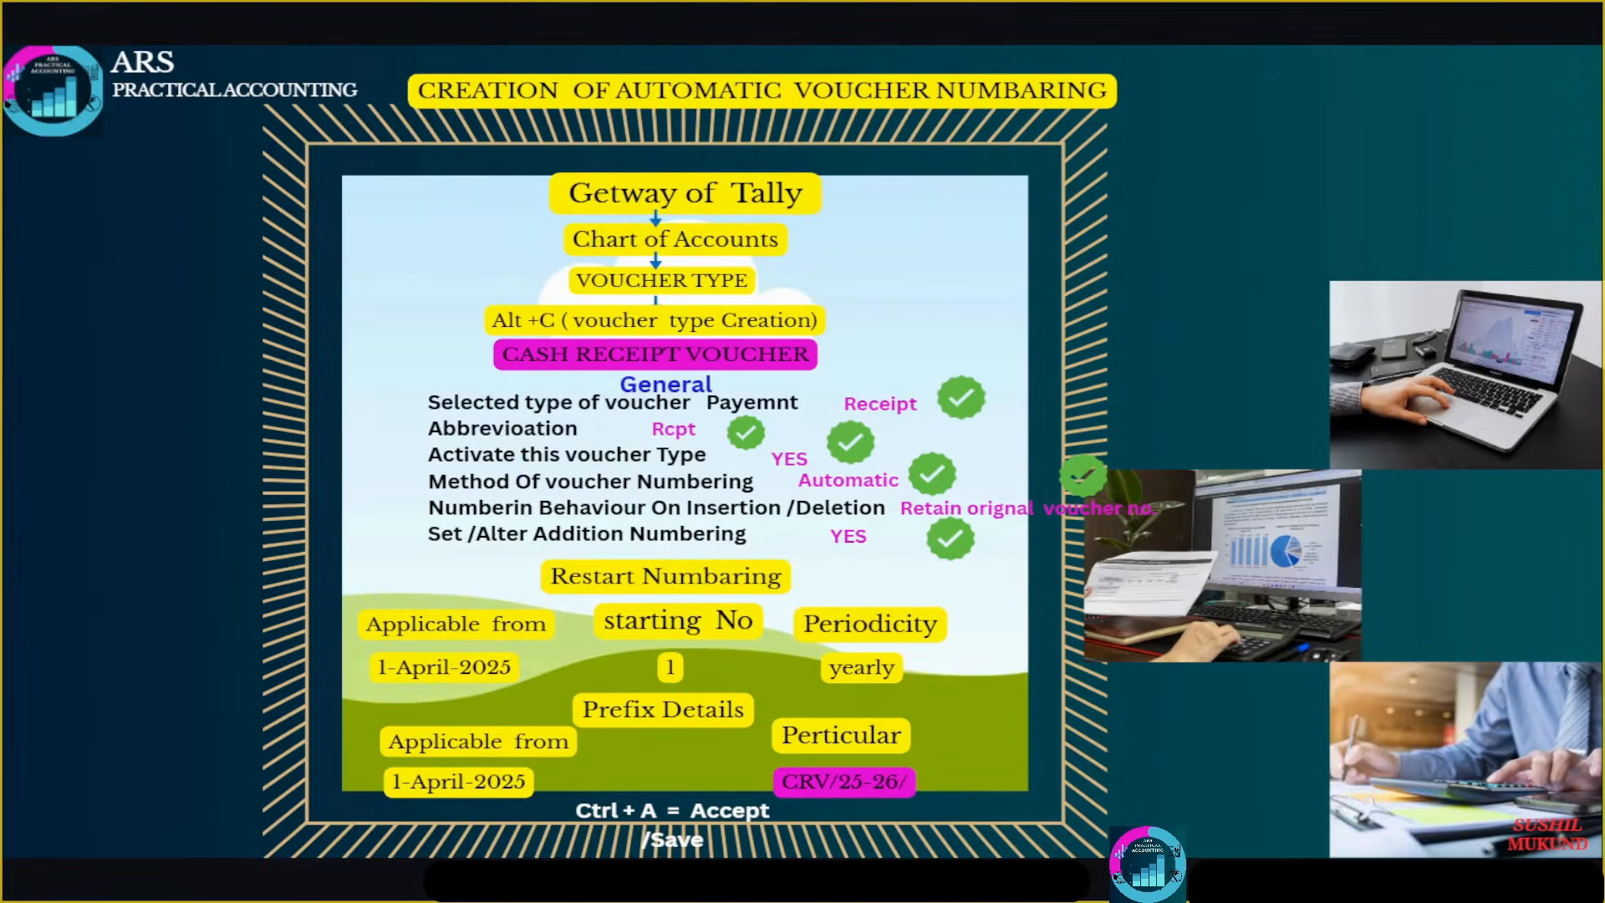
key(alt+Tab)
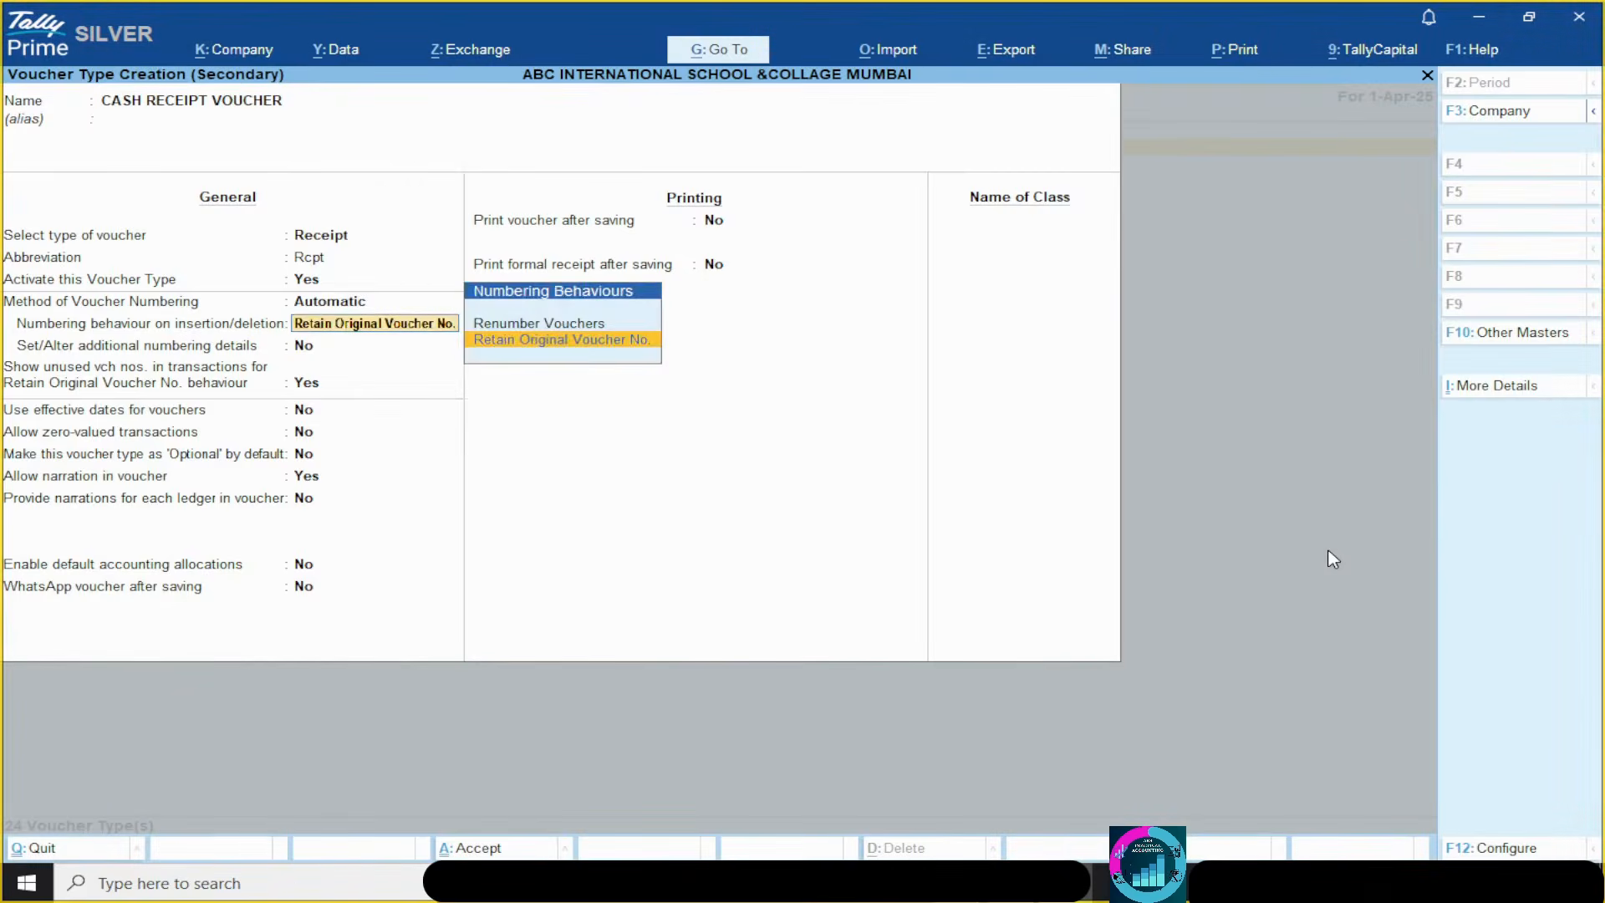
key(Return)
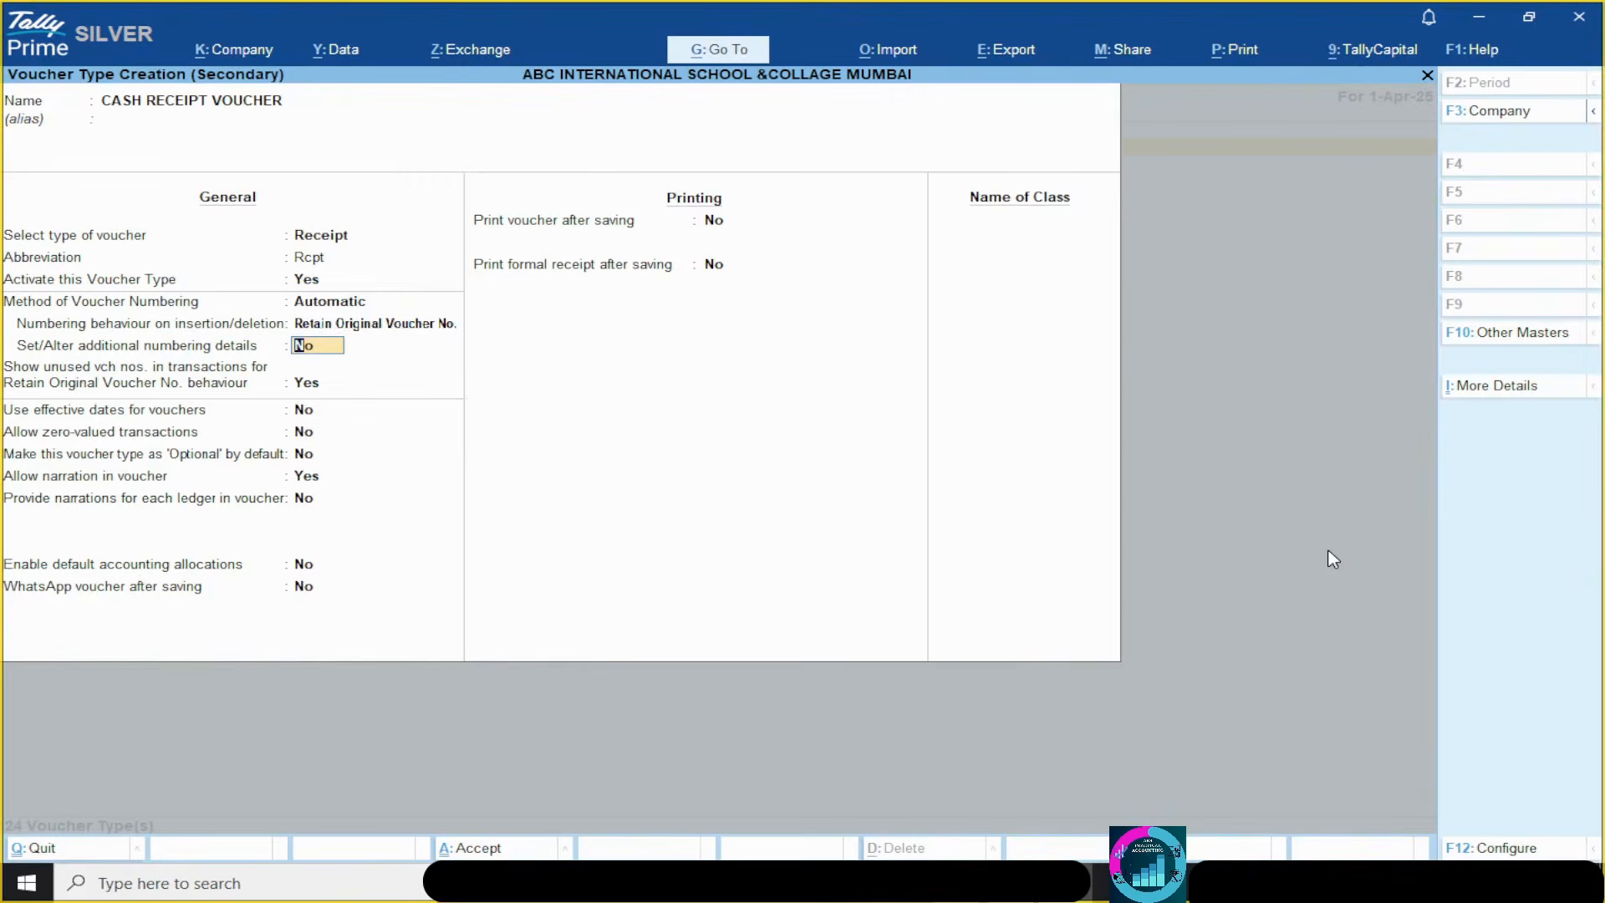
- Check the reference slide and set additional numbering details to Yes for the cash receipt voucher type
key(alt+Tab)
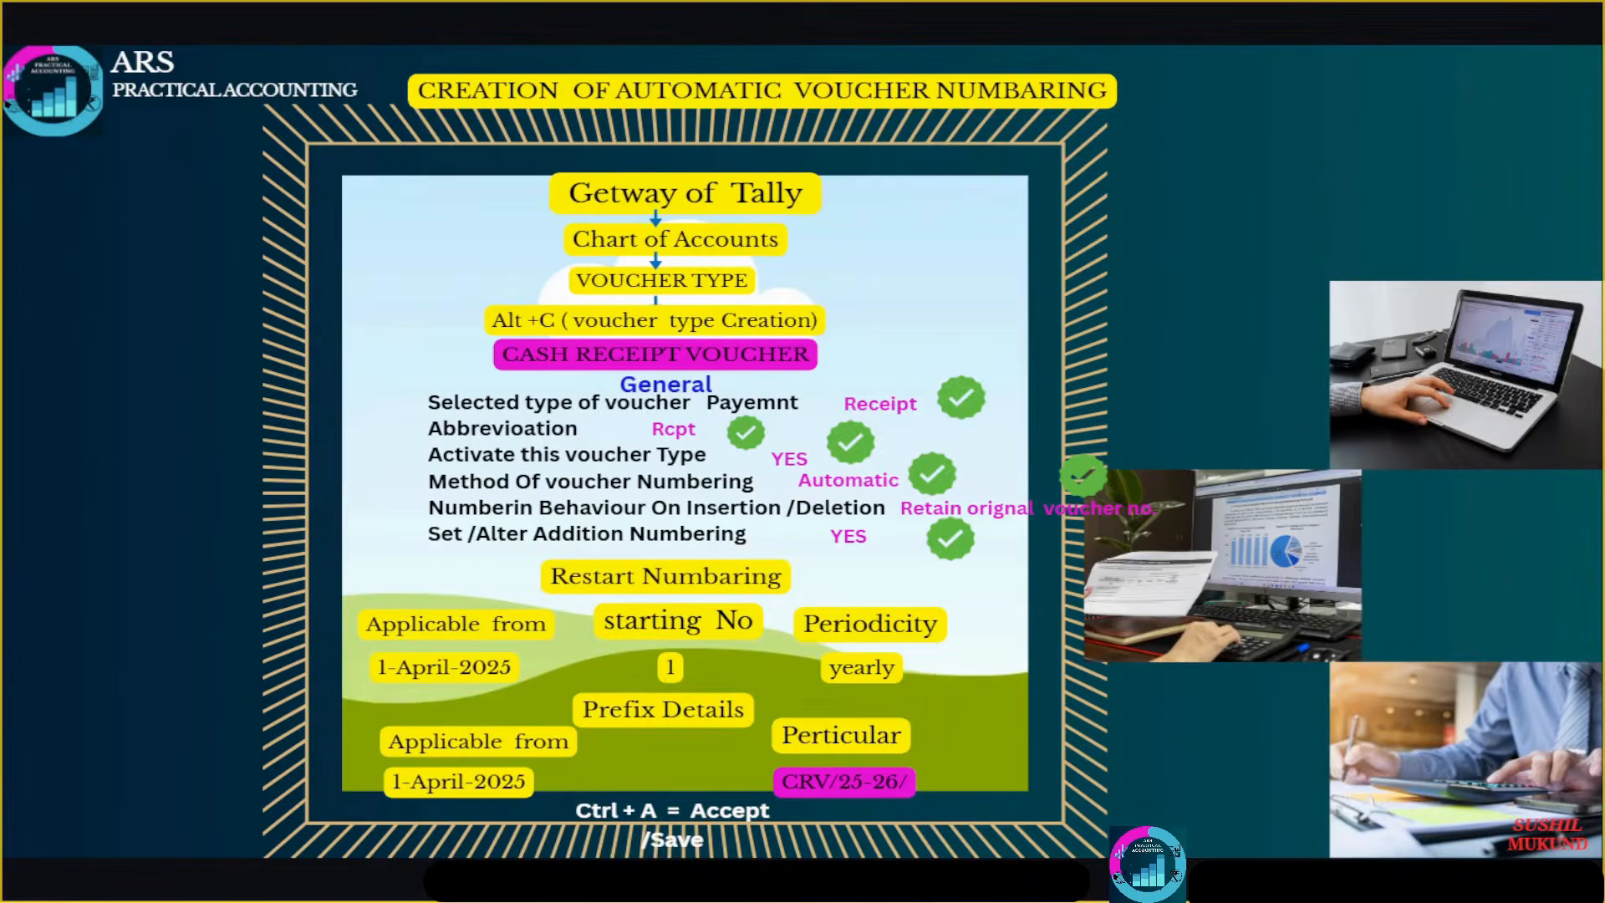
key(alt+Tab)
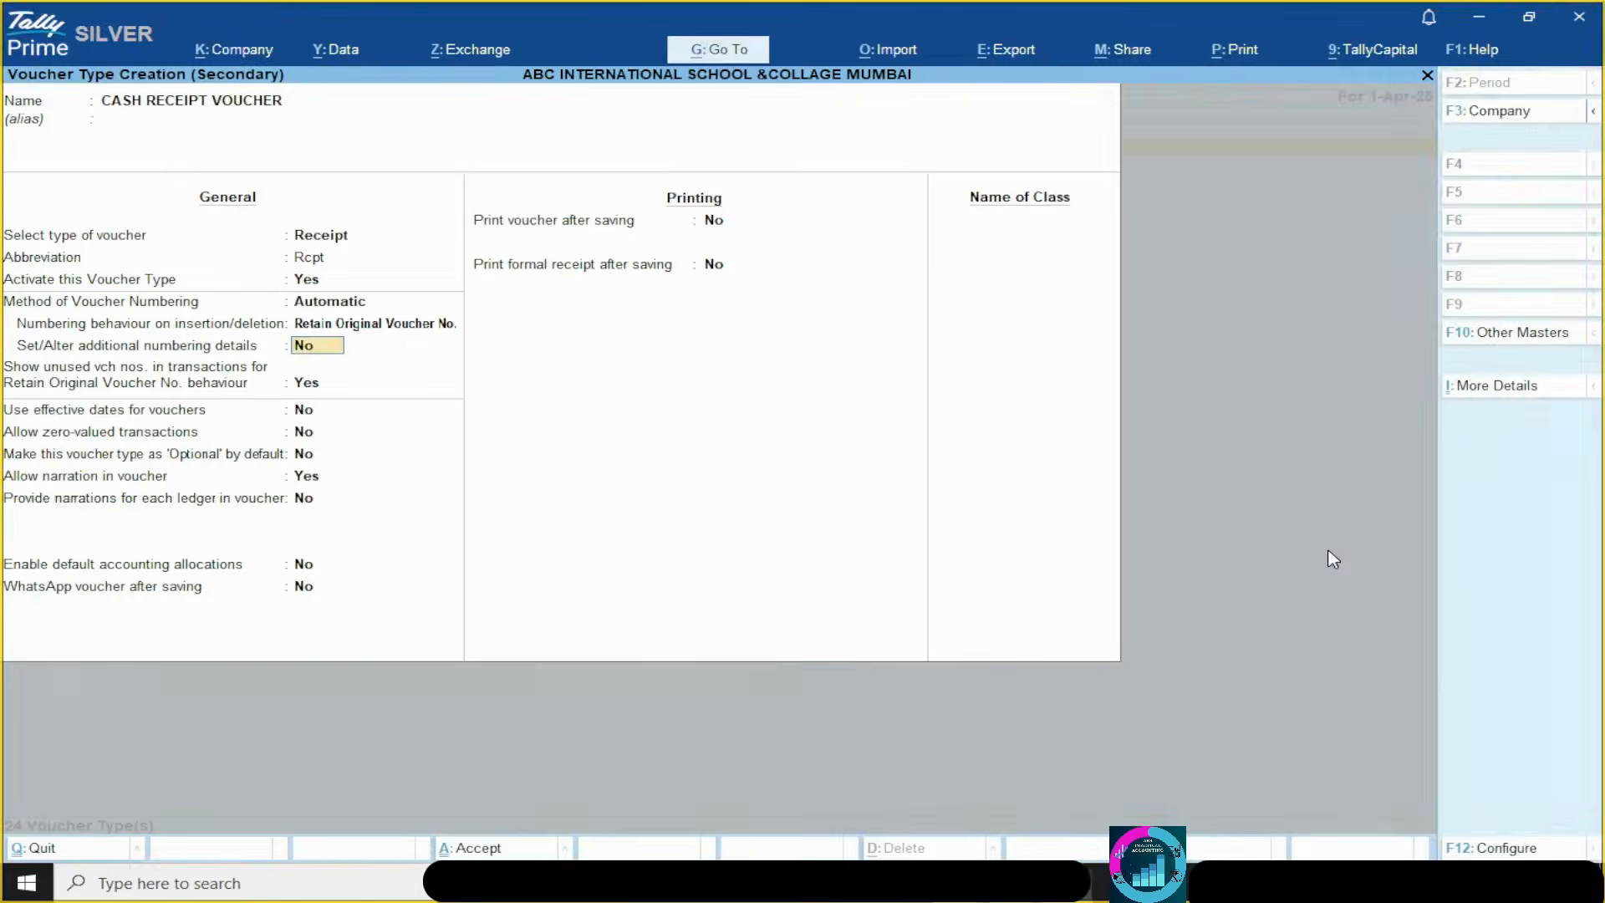
text(YES)
key(Return)
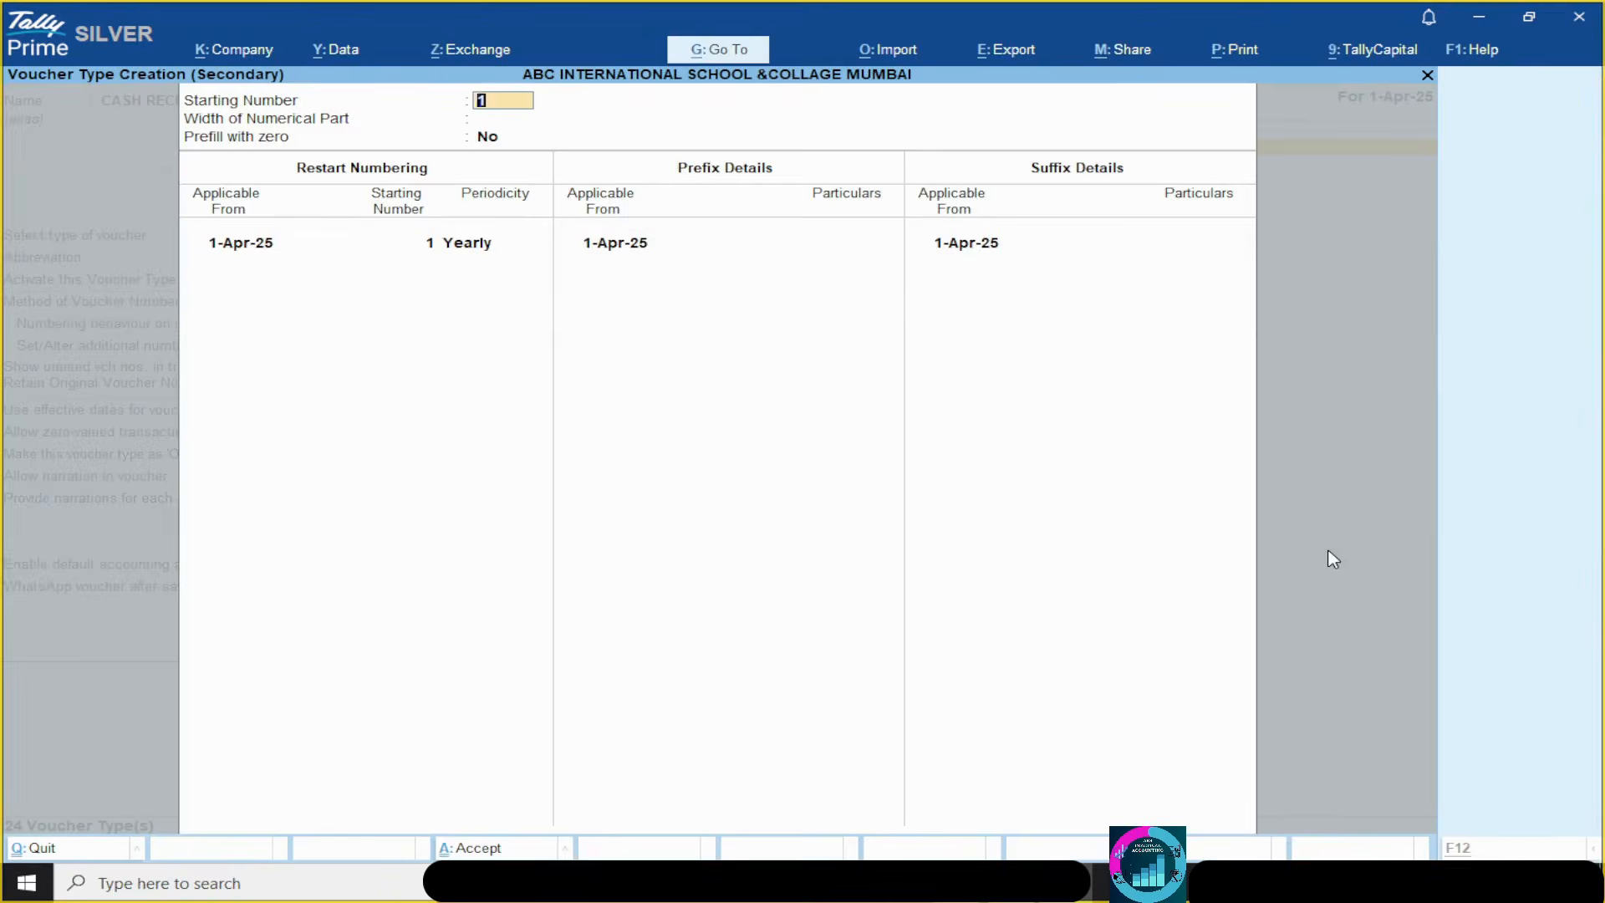
- Accept starting number 1, width 0 and no zero prefill, with numbering restarting yearly at 1 from 1-Apr-25
key(alt+Tab)
key(Return)
key(Return)
key(Return)
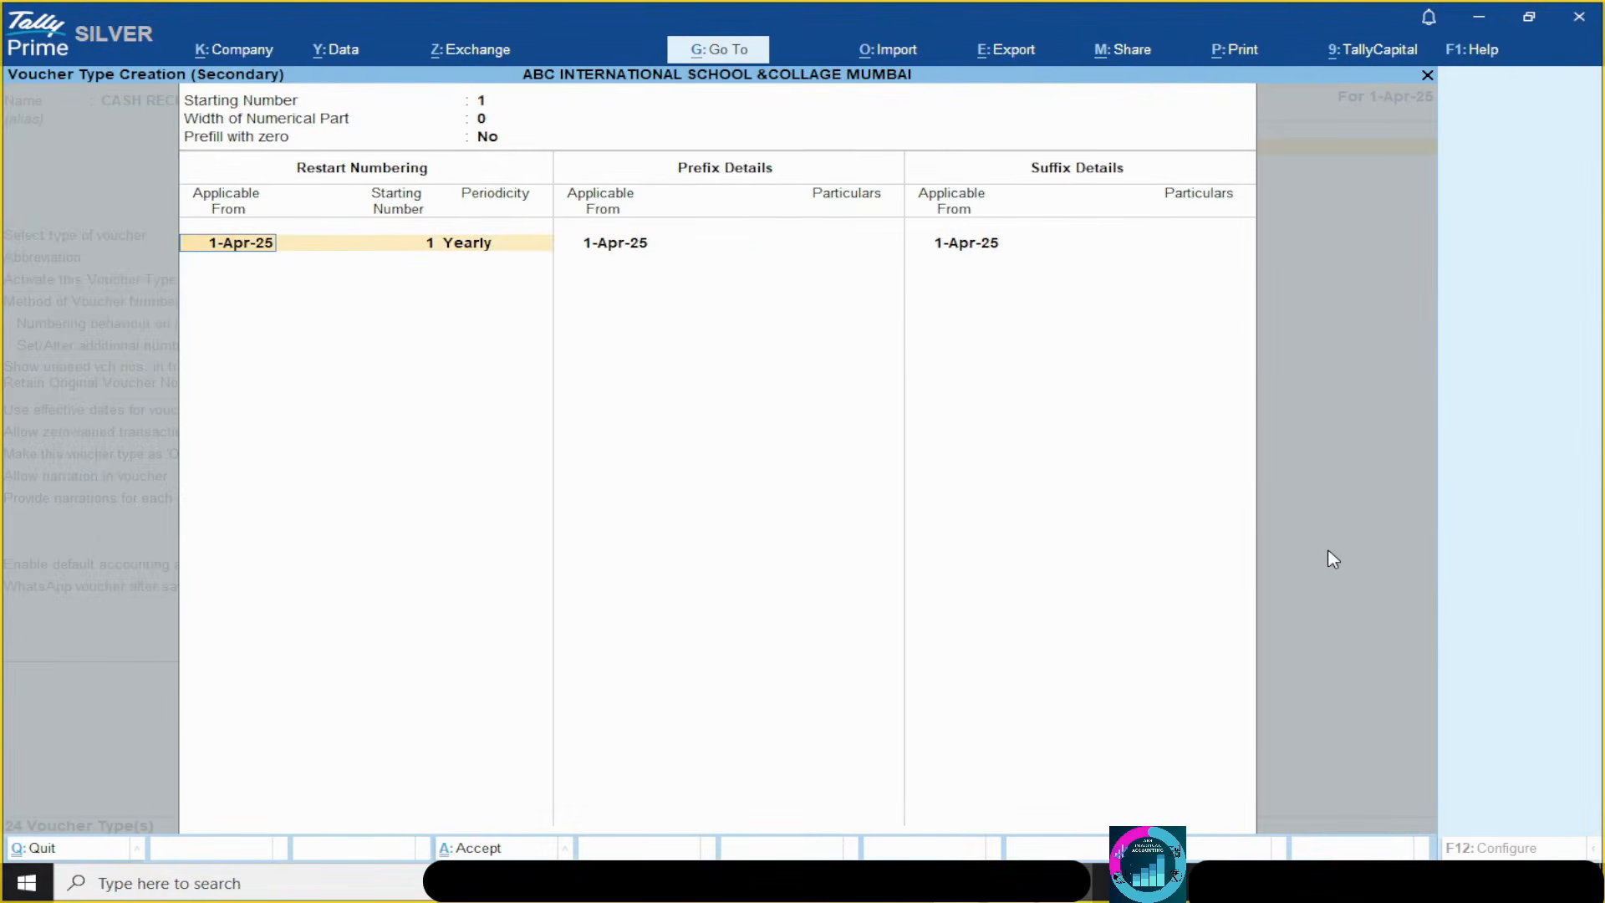
key(Return)
key(Return)
key(Return)
key(Return)
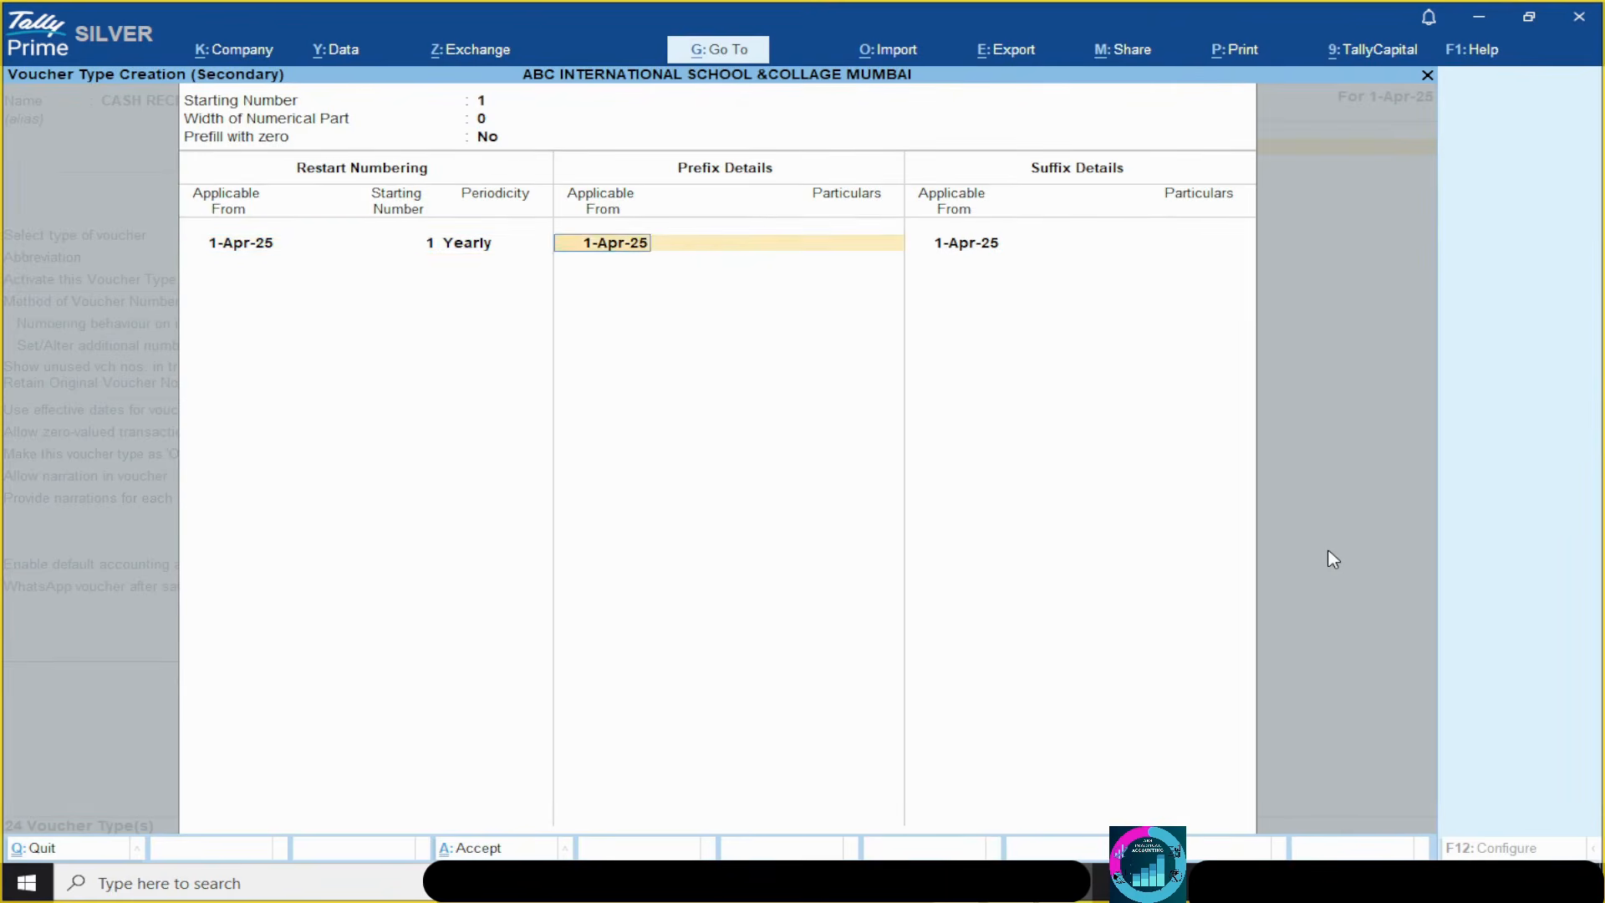
- Set the prefix to CRV/25-26/ applicable from 1-Apr-25, then save the cash receipt voucher type and return to the Gateway of Tally
key(Return)
text(CRV/)
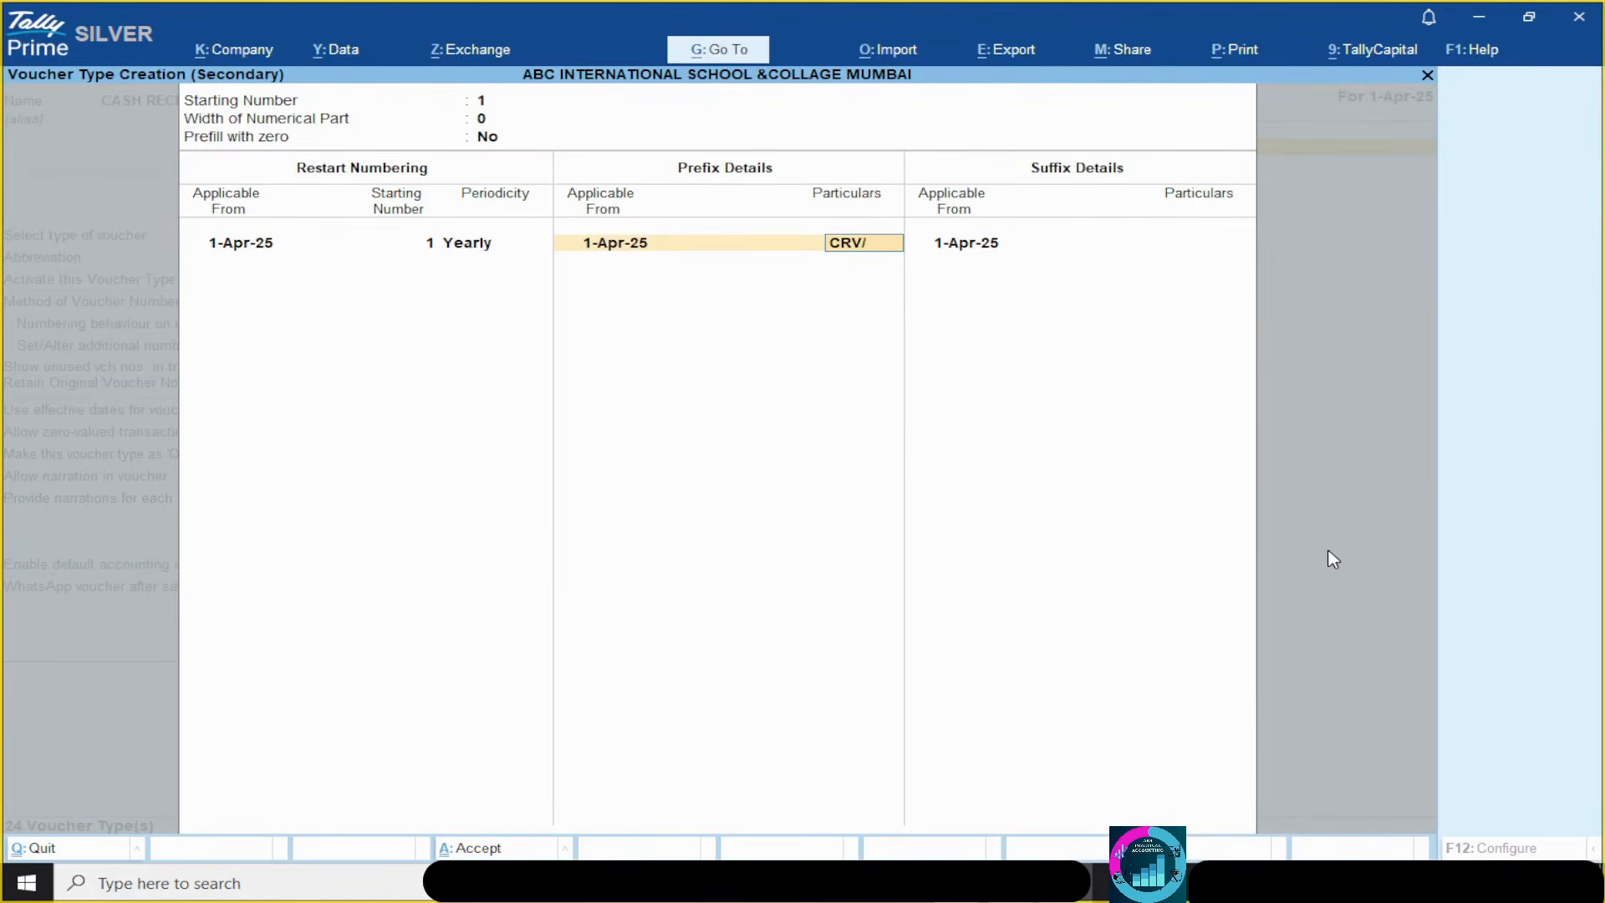
text(25-26/)
key(ctrl)
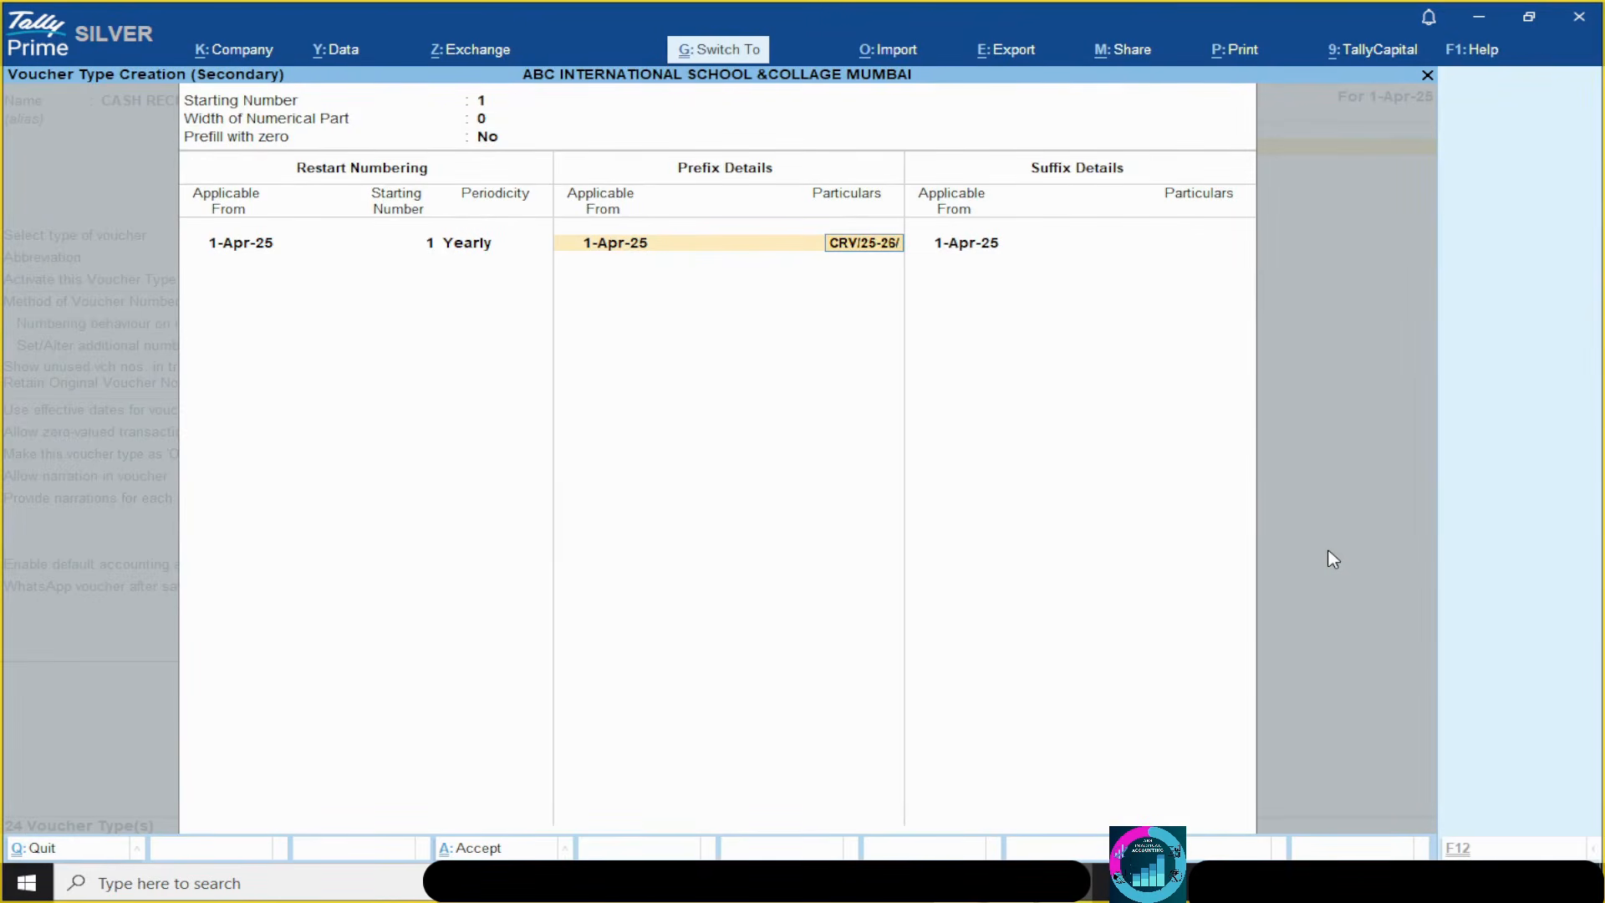
key(ctrl+a)
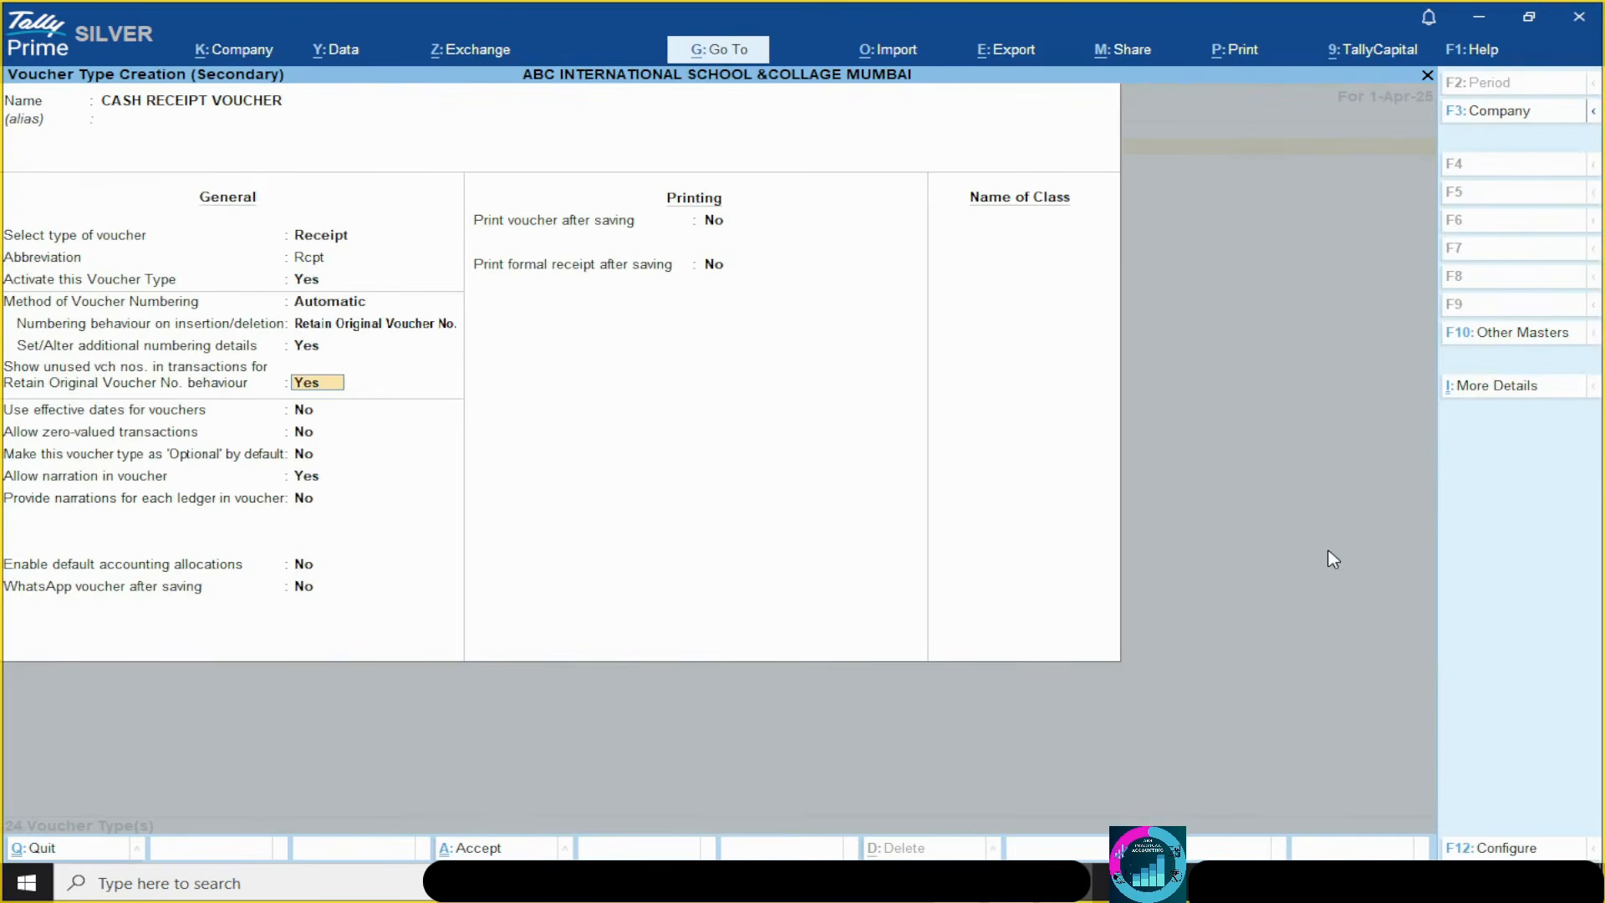
key(ctrl+a)
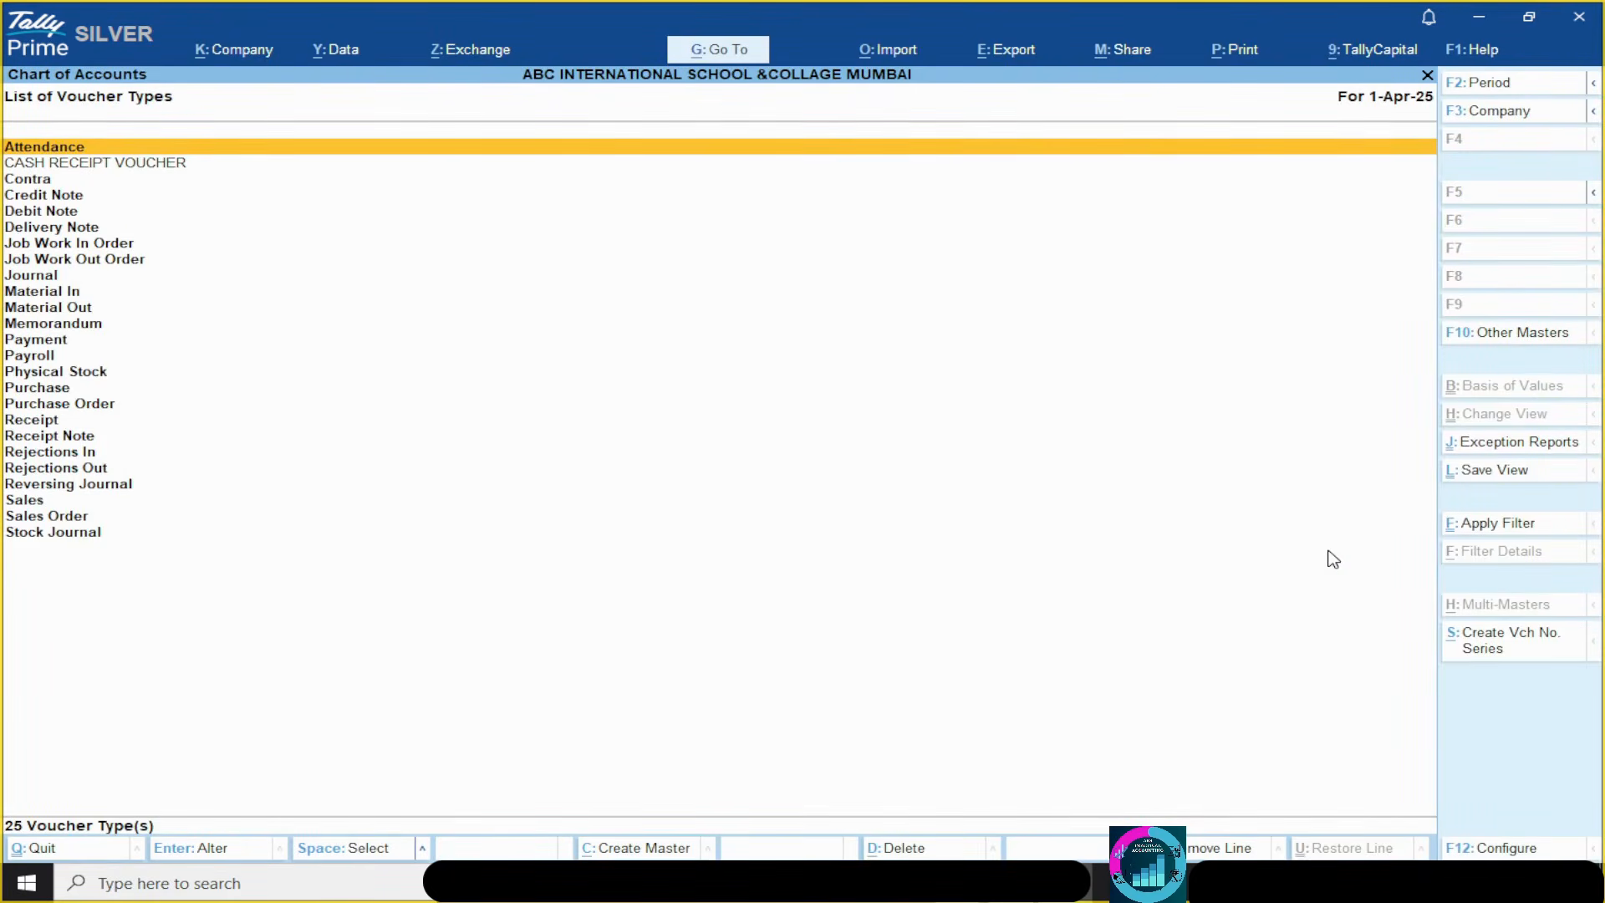
key(Escape)
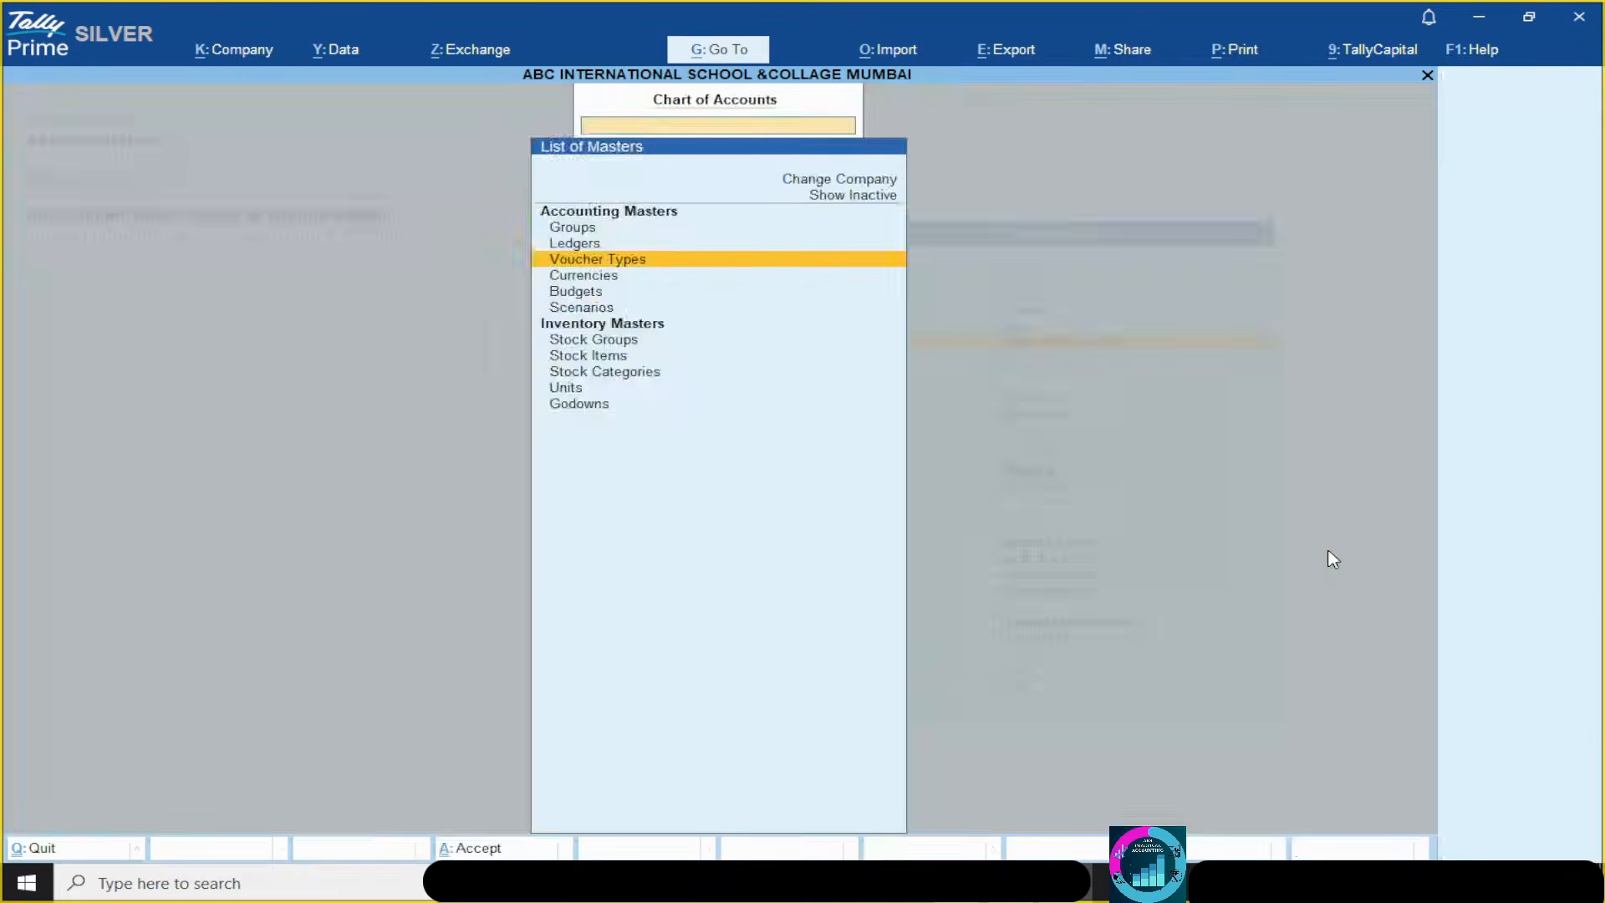
key(Escape)
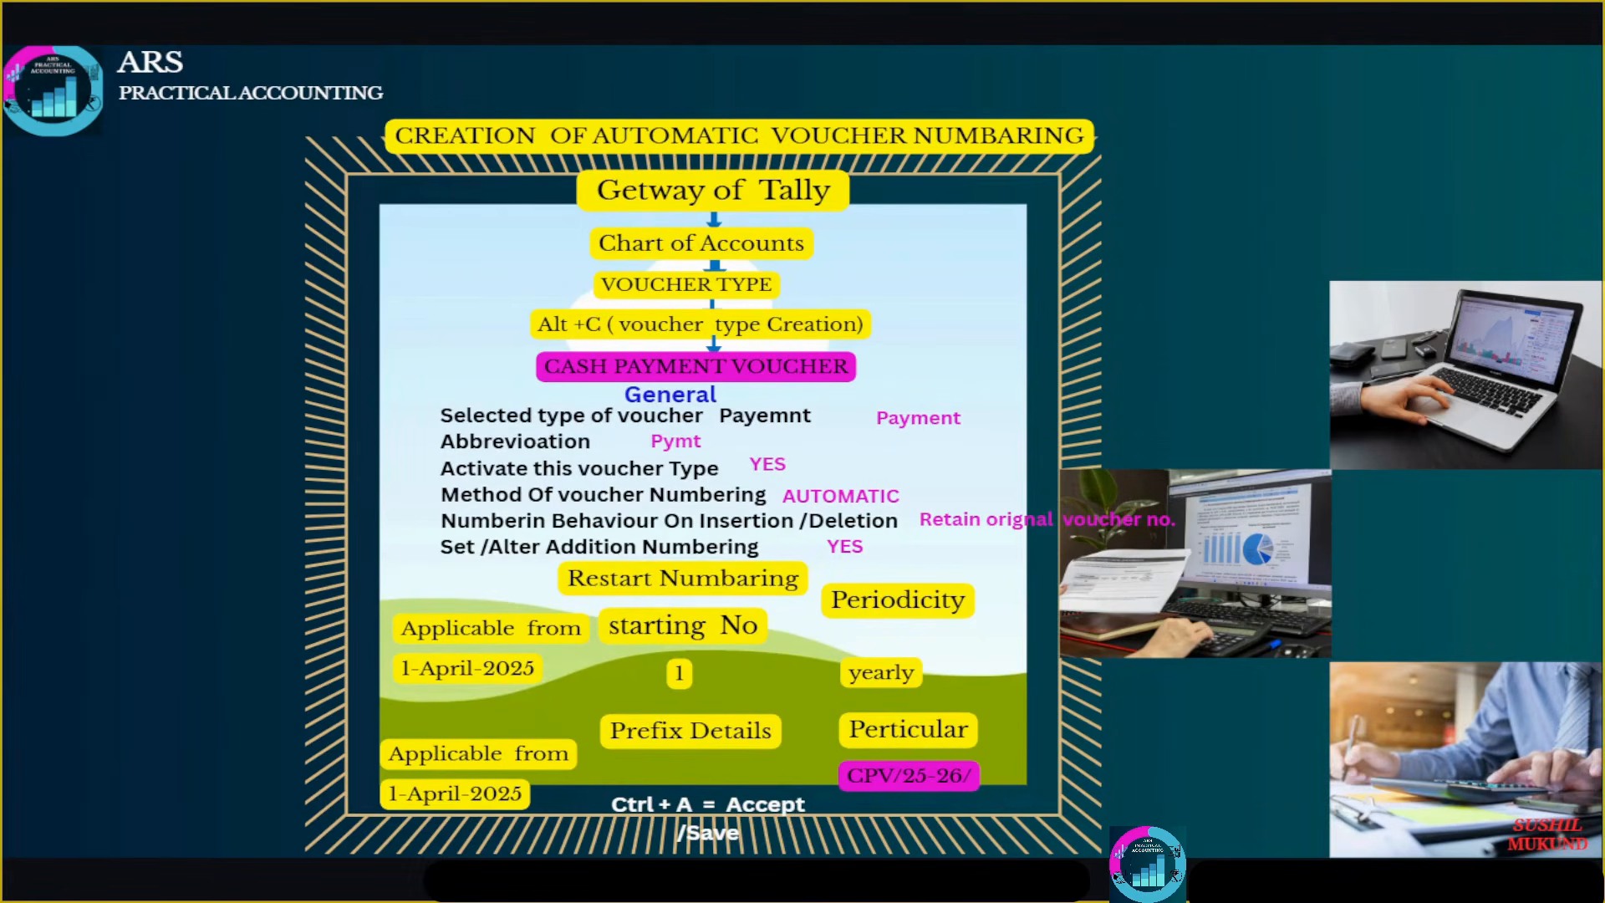
- Start creating another voucher type from the Voucher Types list in the Chart of Accounts
key(alt+Tab)
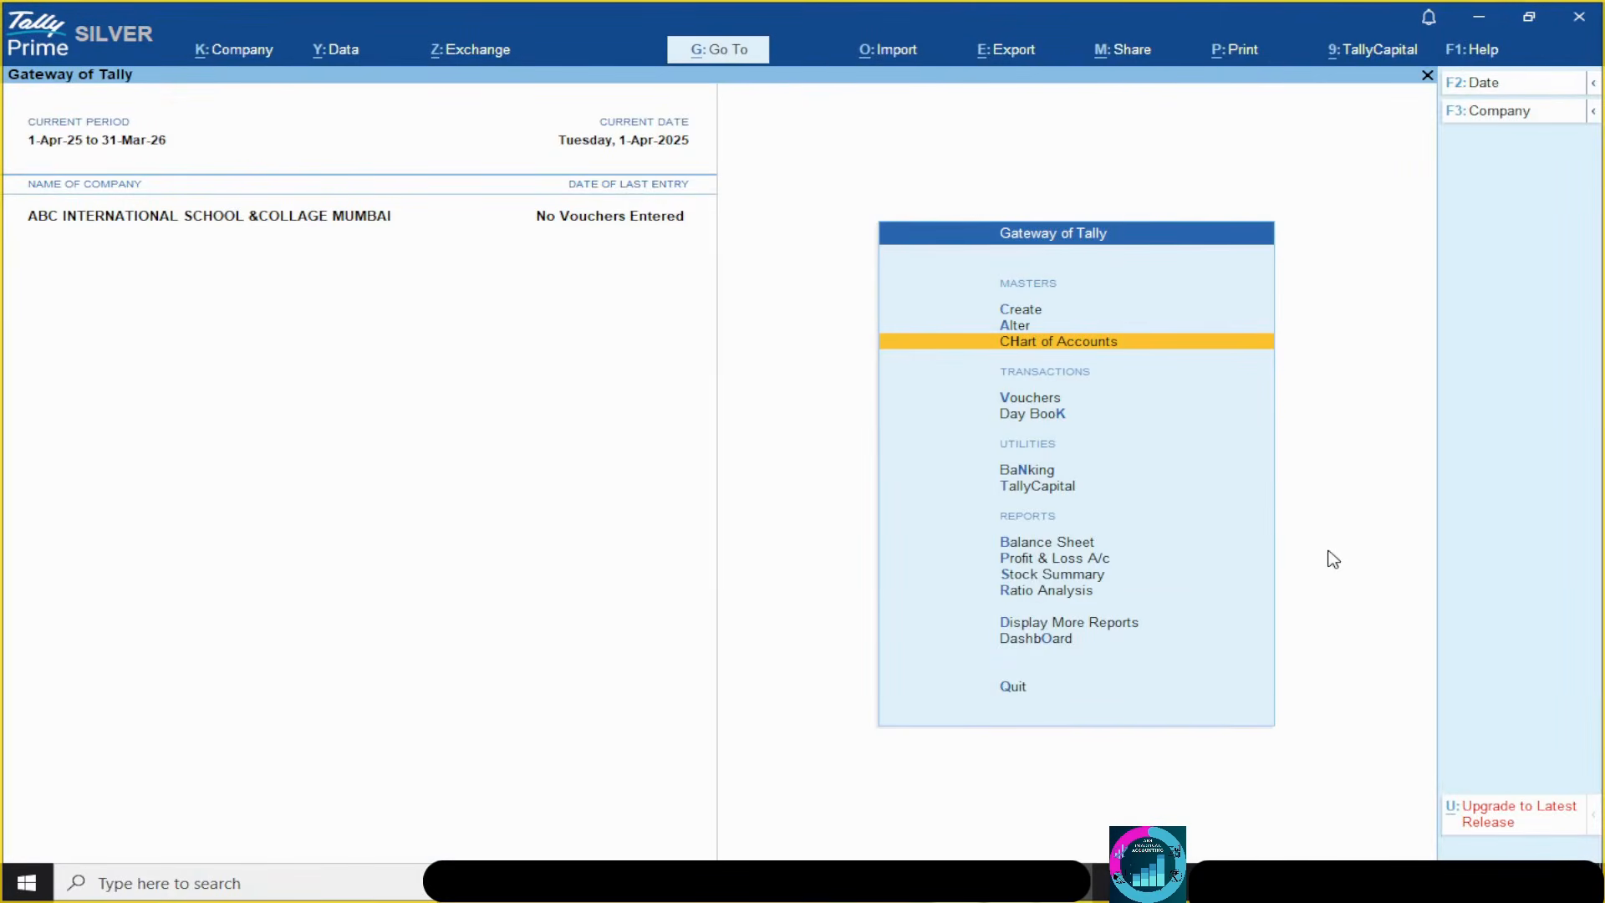
key(Return)
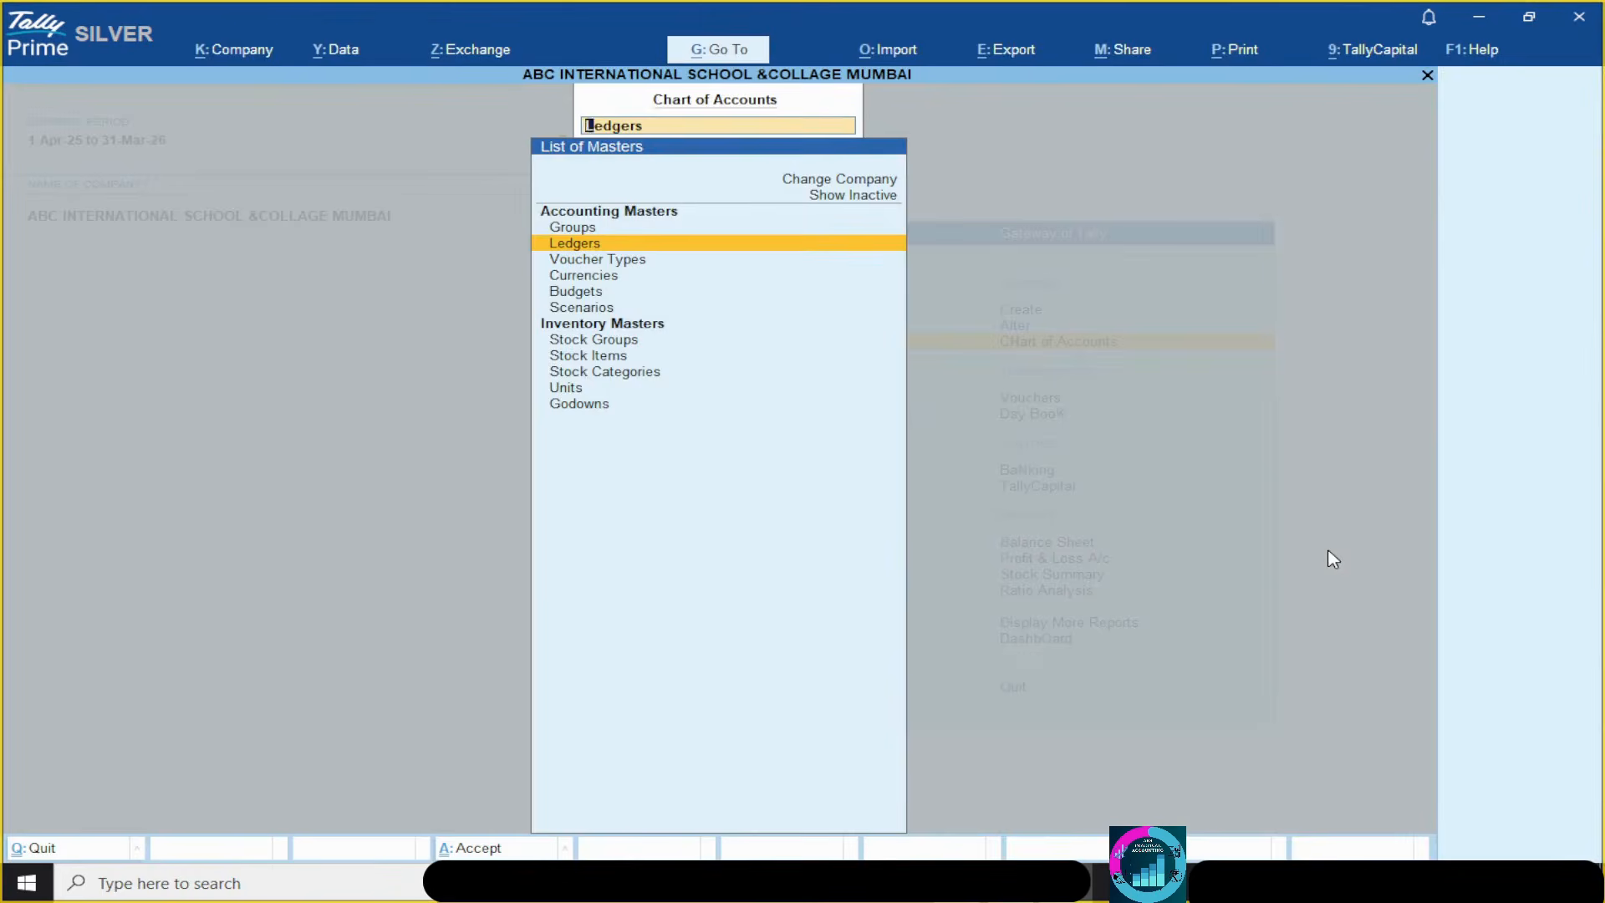
key(Down)
key(Return)
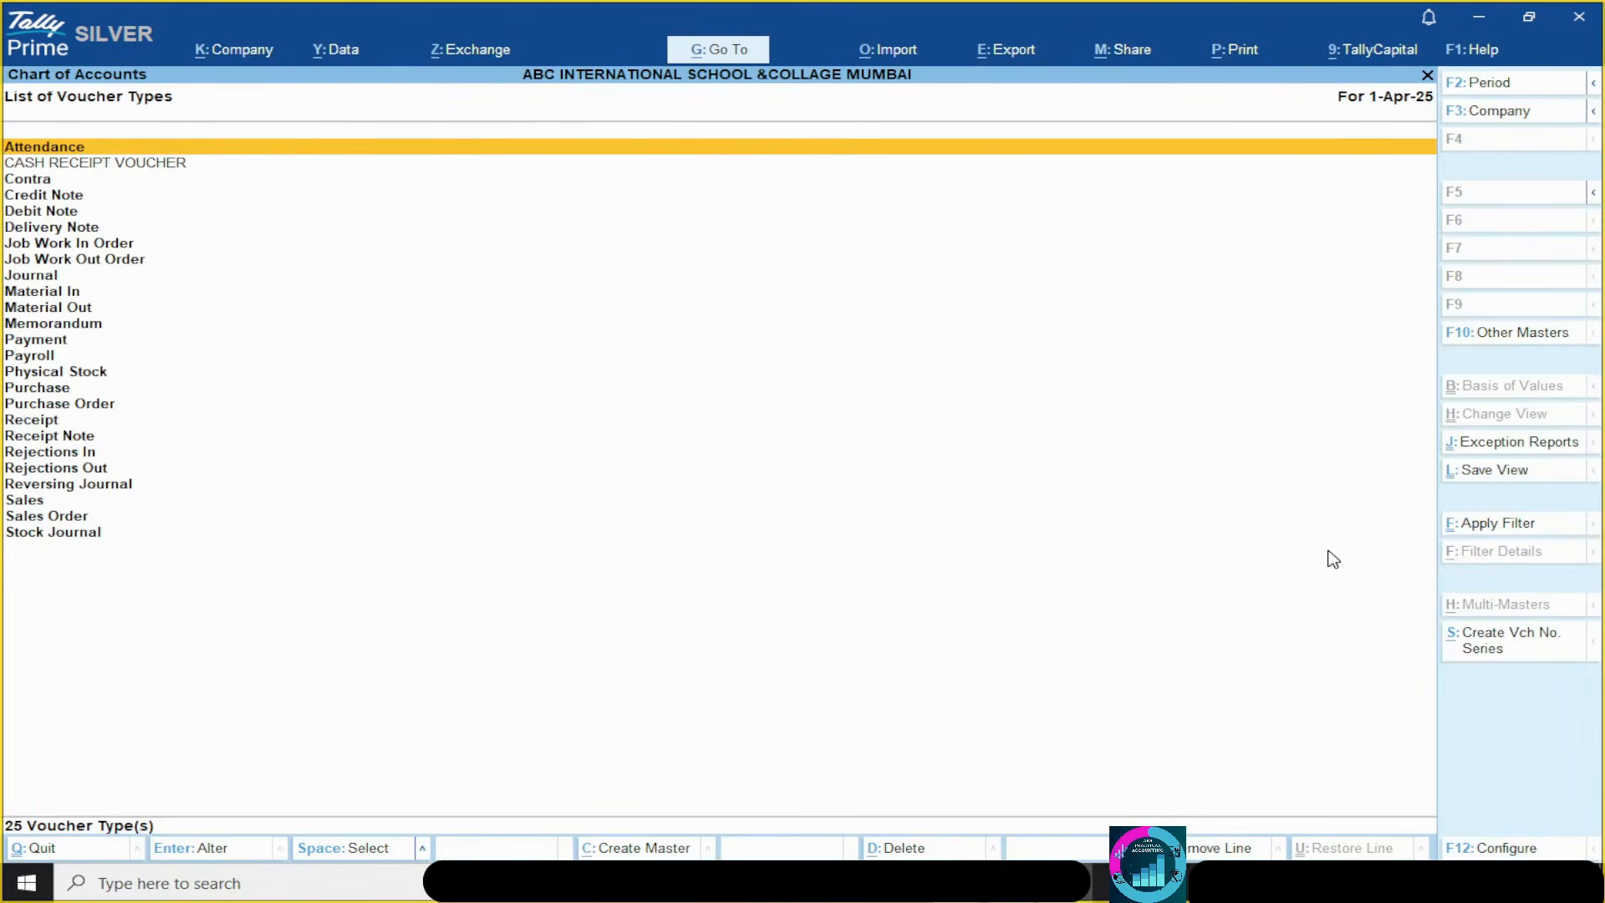
key(alt+c)
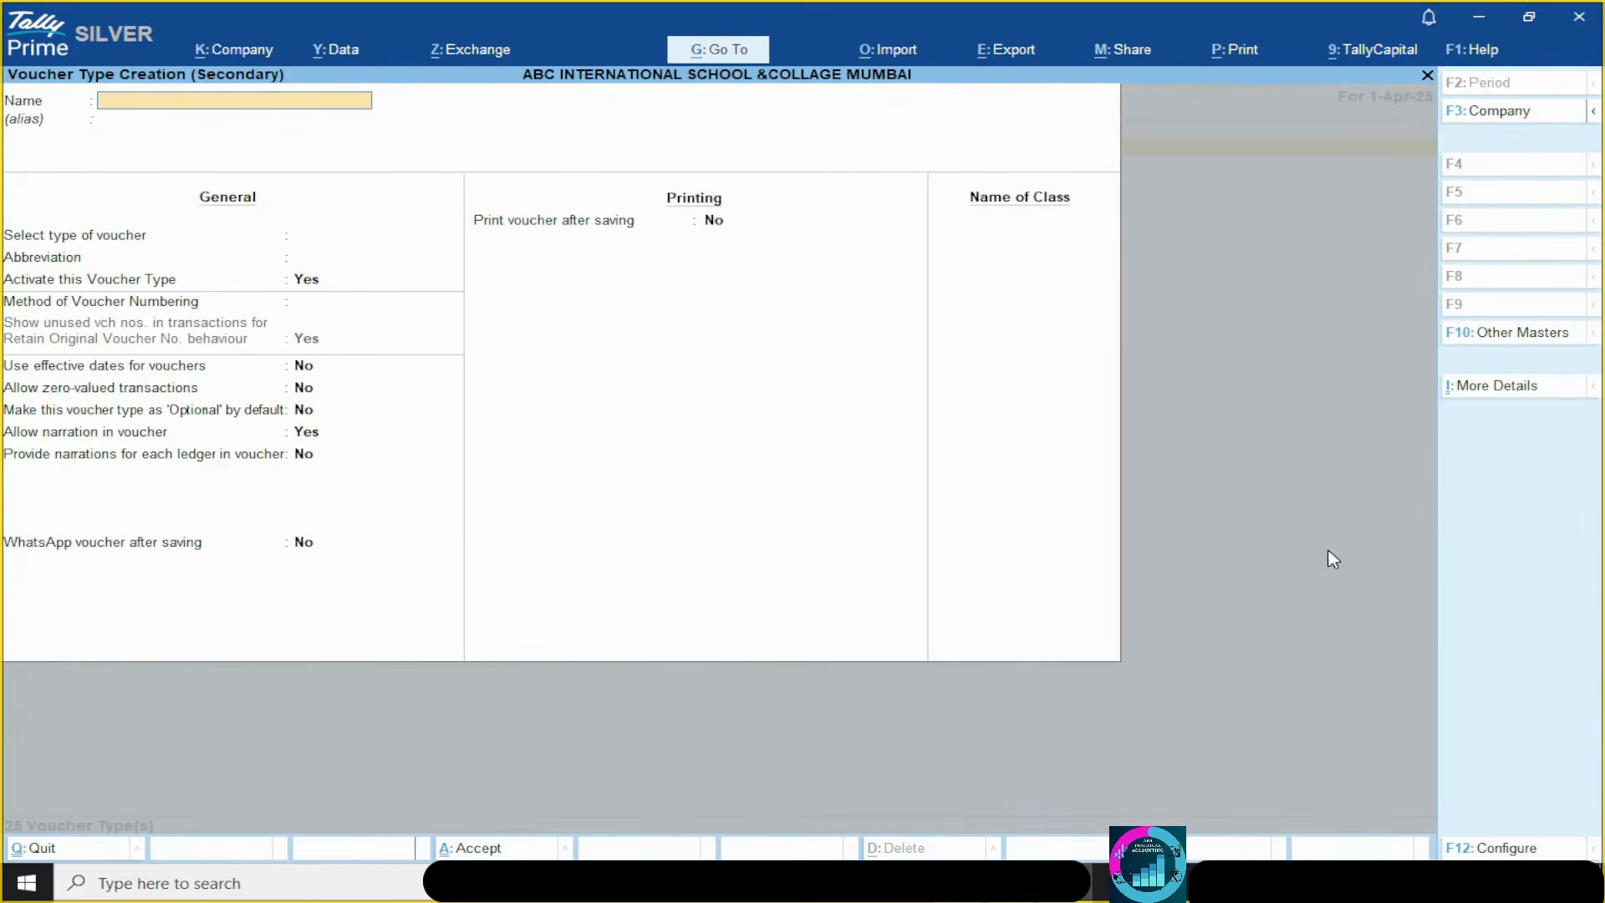
- Name the new voucher type CASH PAYMENT VOUCHER and leave its alias blank
text(CASH PAYMENT VOCHER)
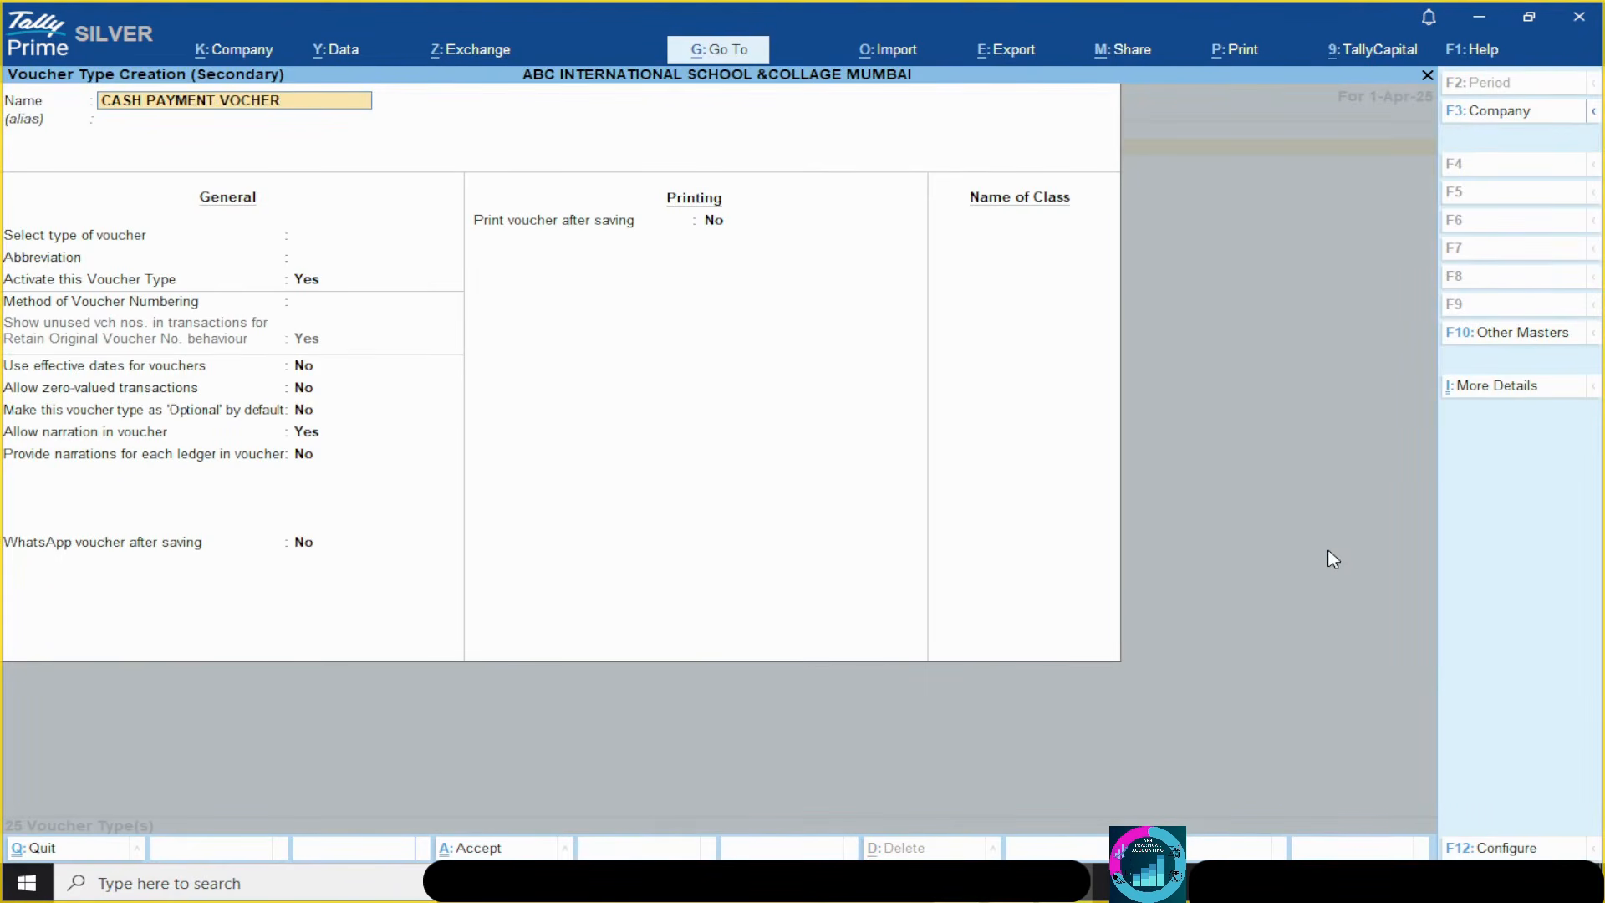
key(BackSpace)
key(BackSpace)
key(BackSpace)
text(UCHER)
key(Return)
key(Return)
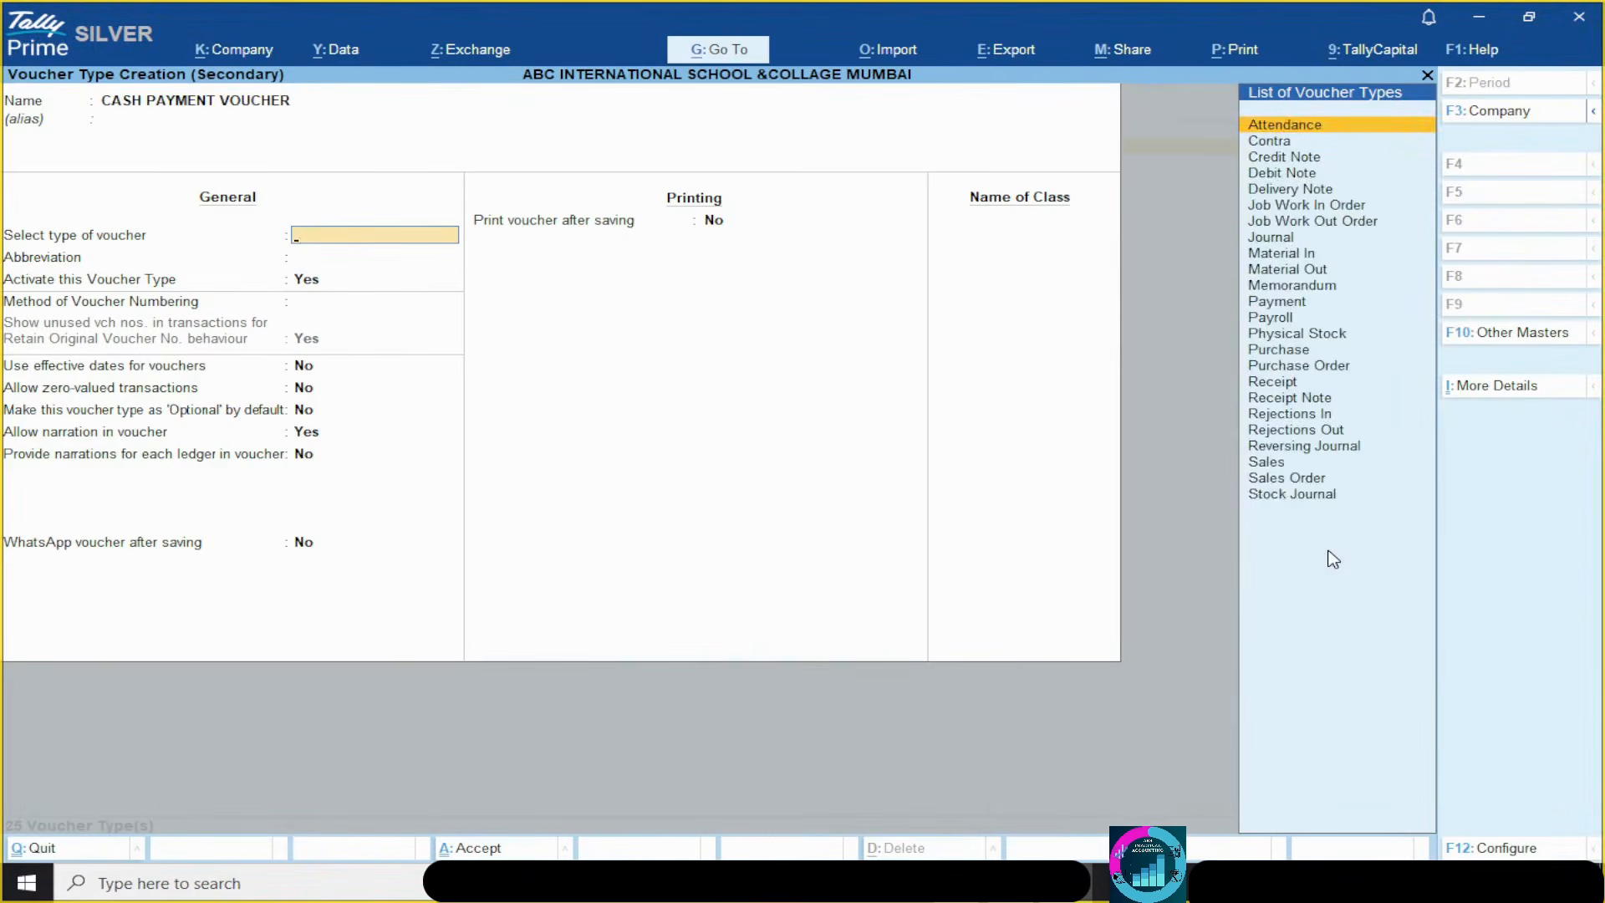
- Set the cash payment voucher's base type to Payment, keeping the abbreviation Pymt and activation at Yes
text(PAYM)
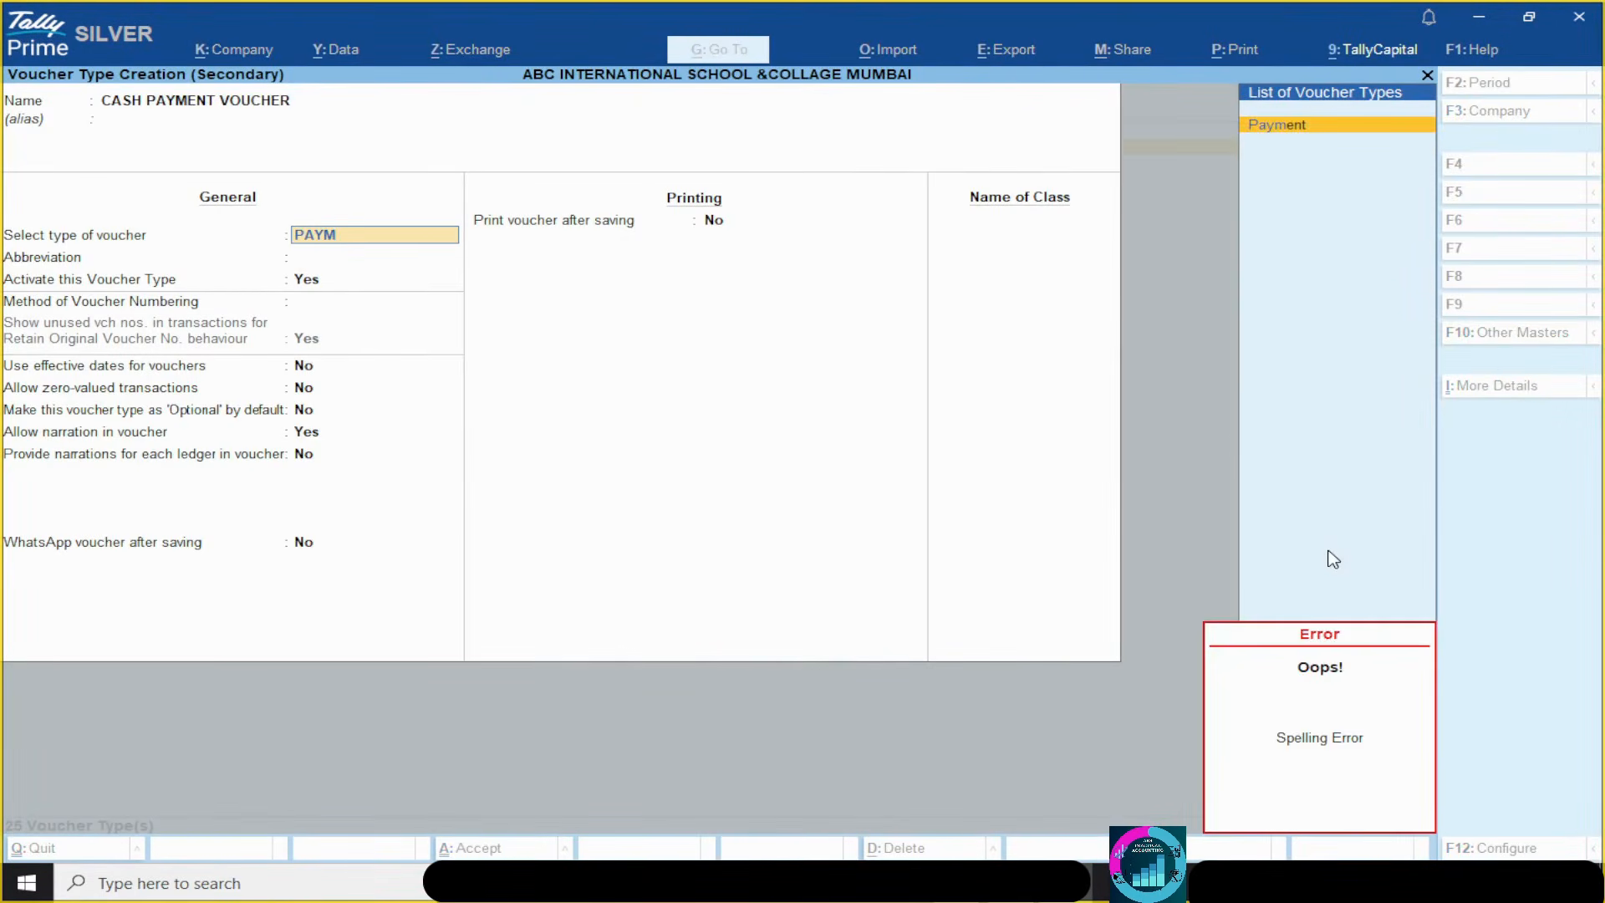
key(Return)
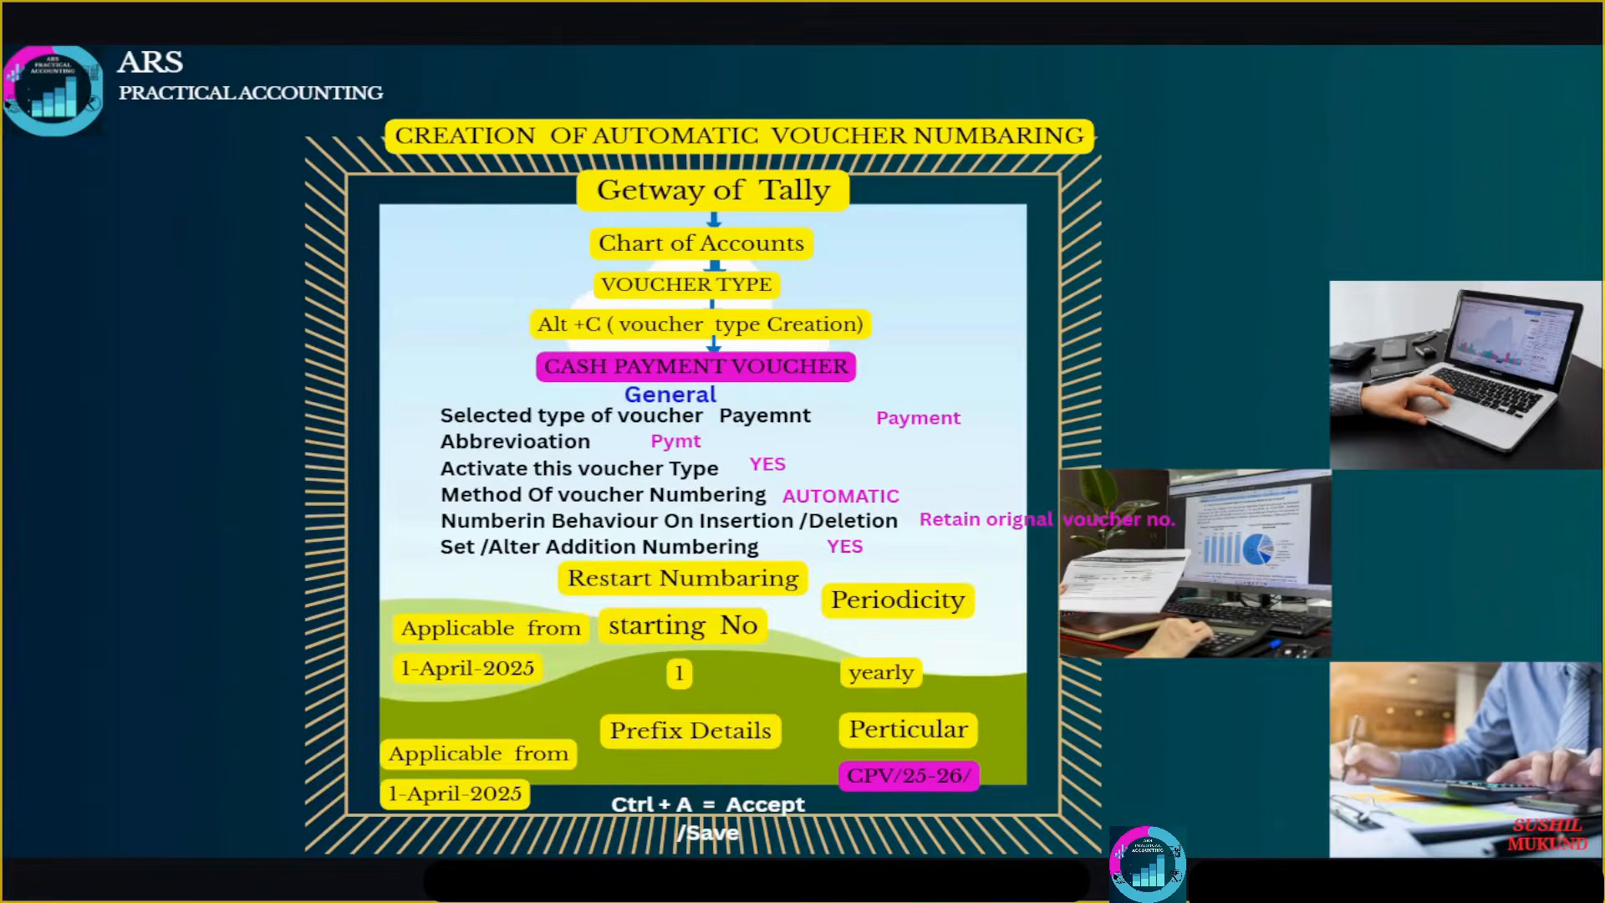
key(alt+Tab)
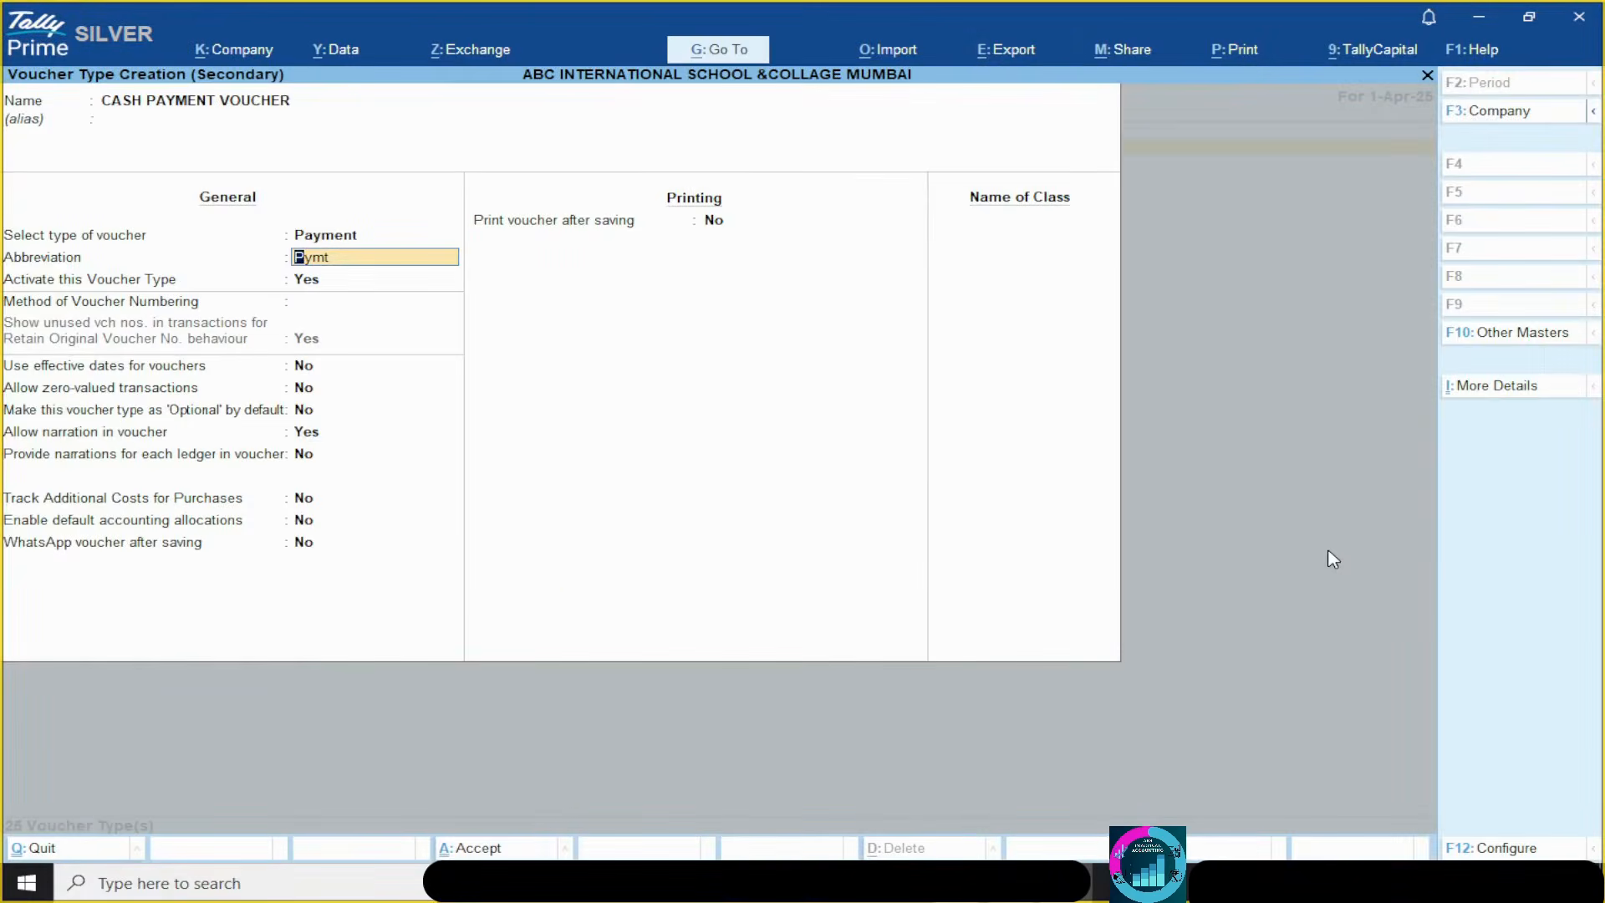
key(Return)
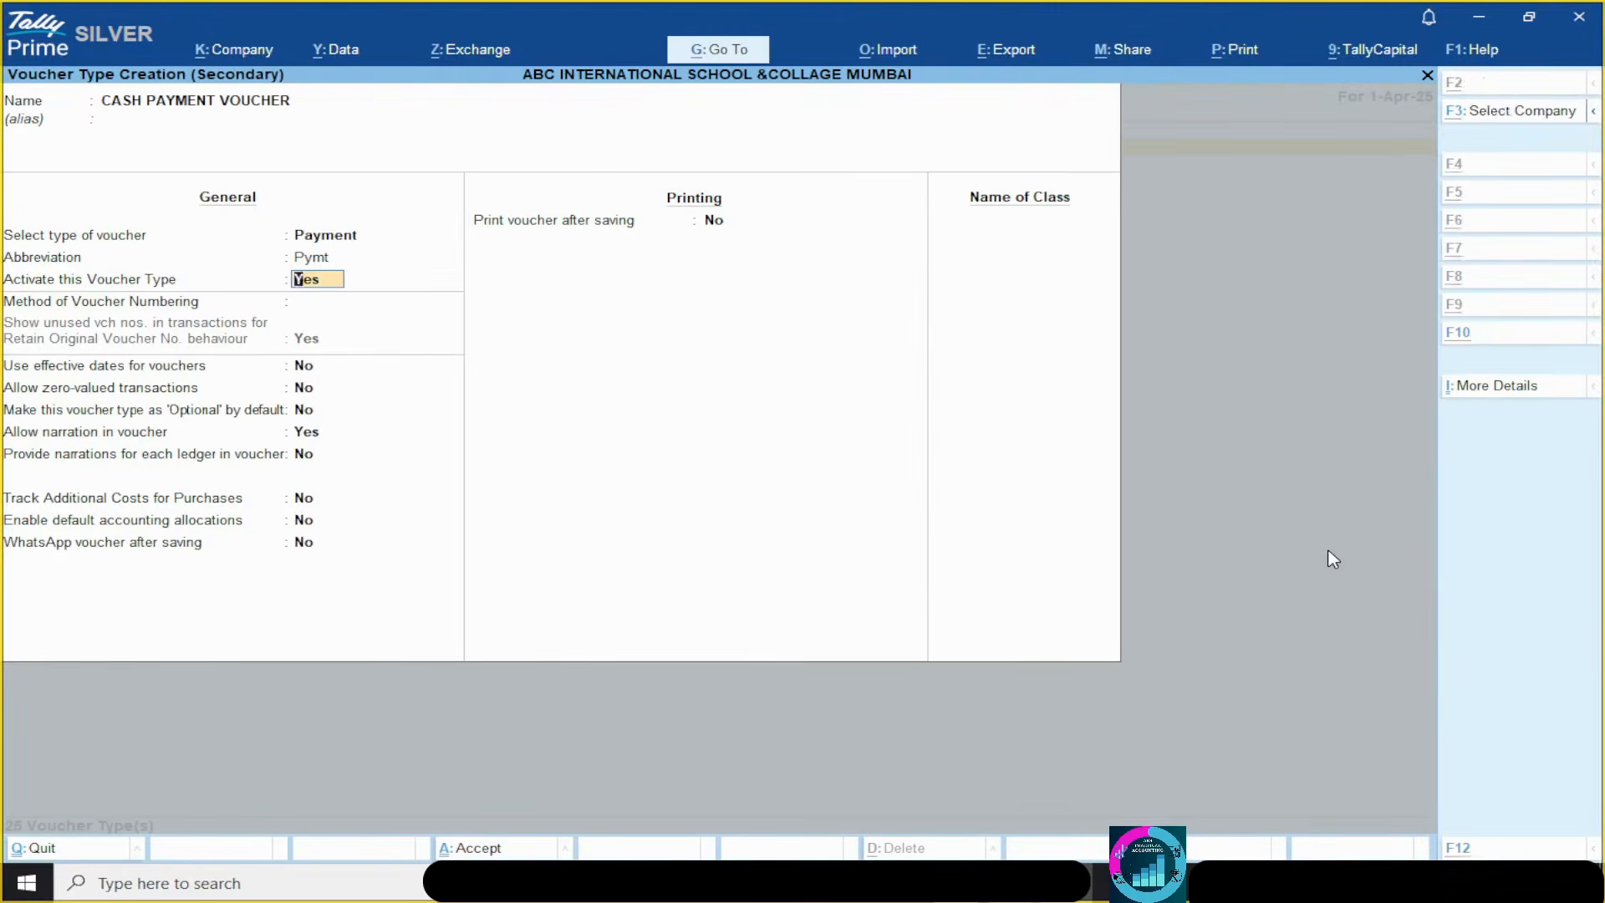
key(alt+Tab)
key(alt+Tab)
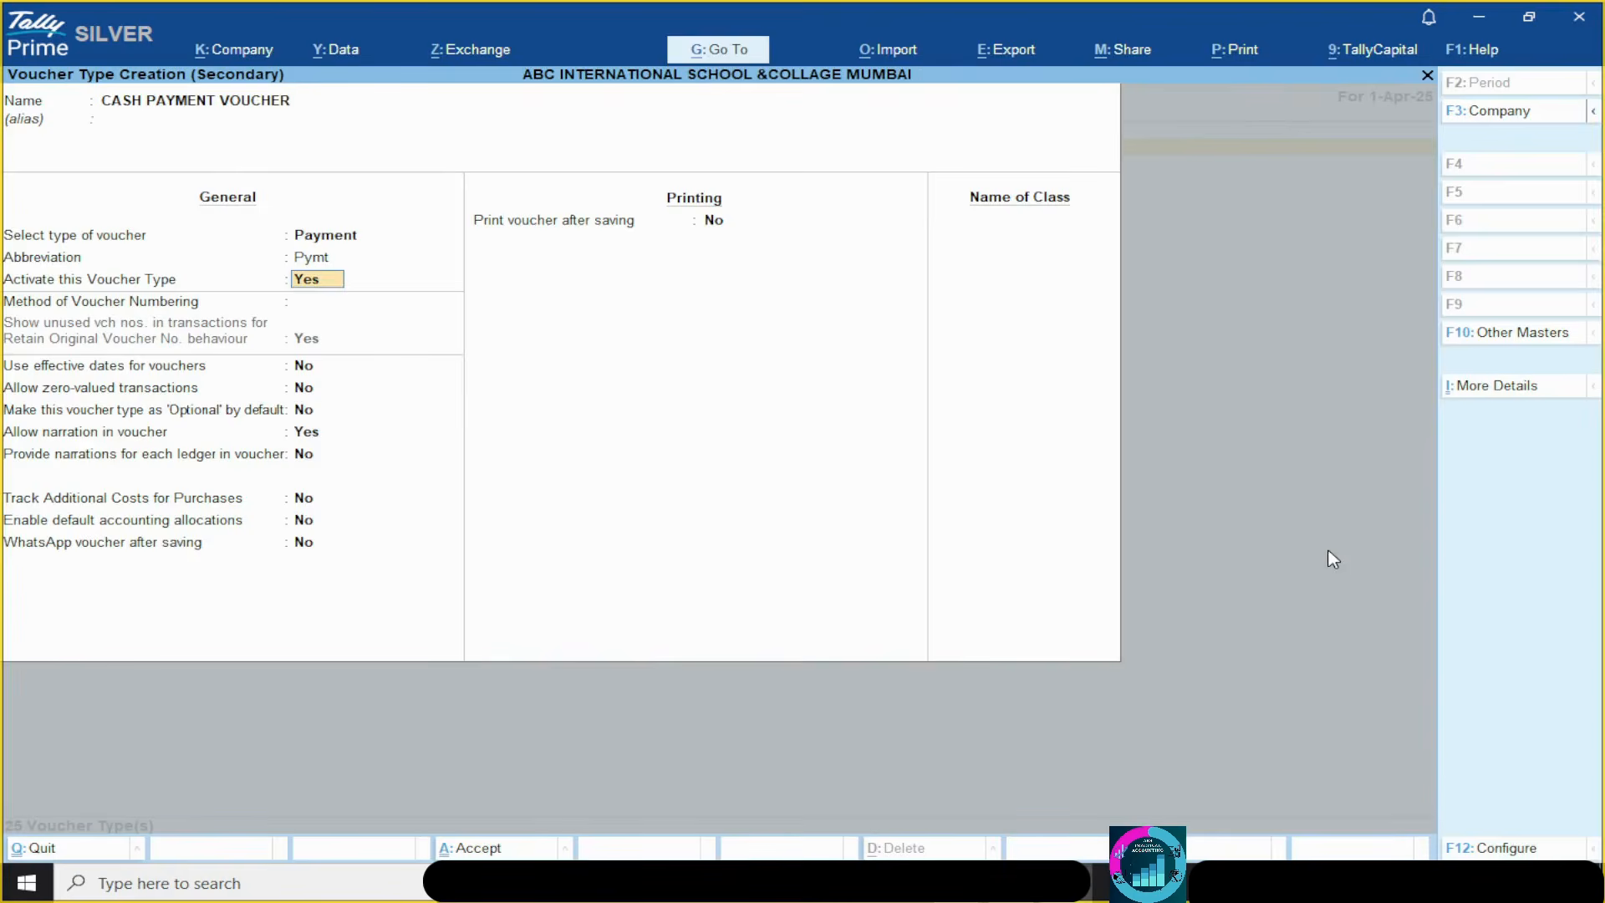
key(Return)
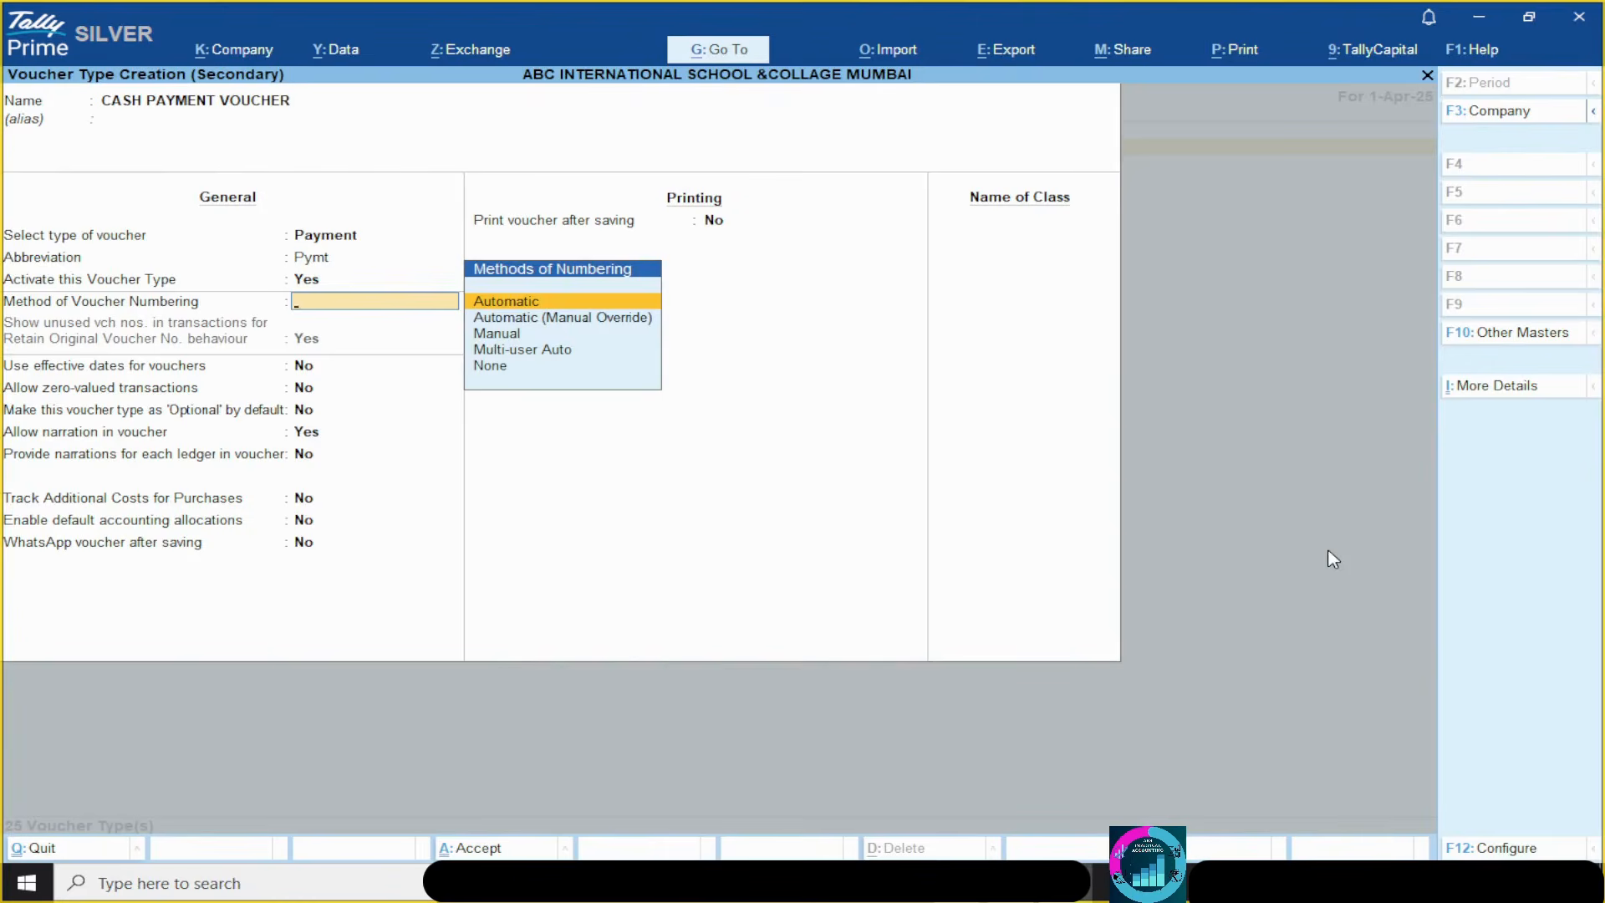
- Set the payment voucher's numbering method to Automatic with Retain Original Voucher No., checking the settings against the reference slide
key(Return)
key(alt+Tab)
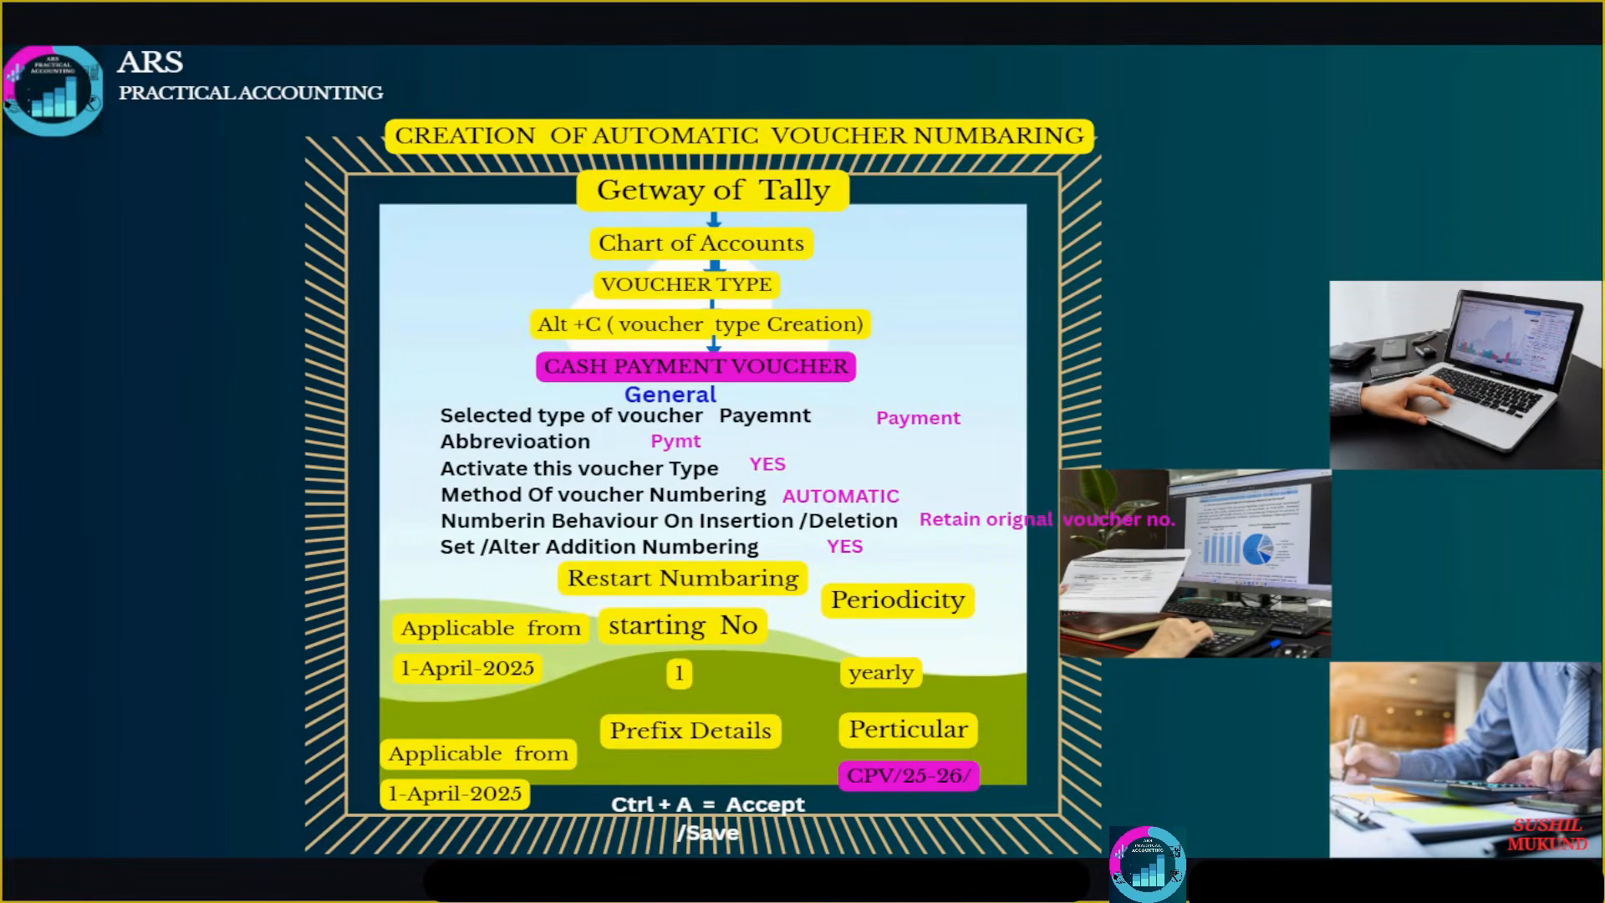
key(alt+Tab)
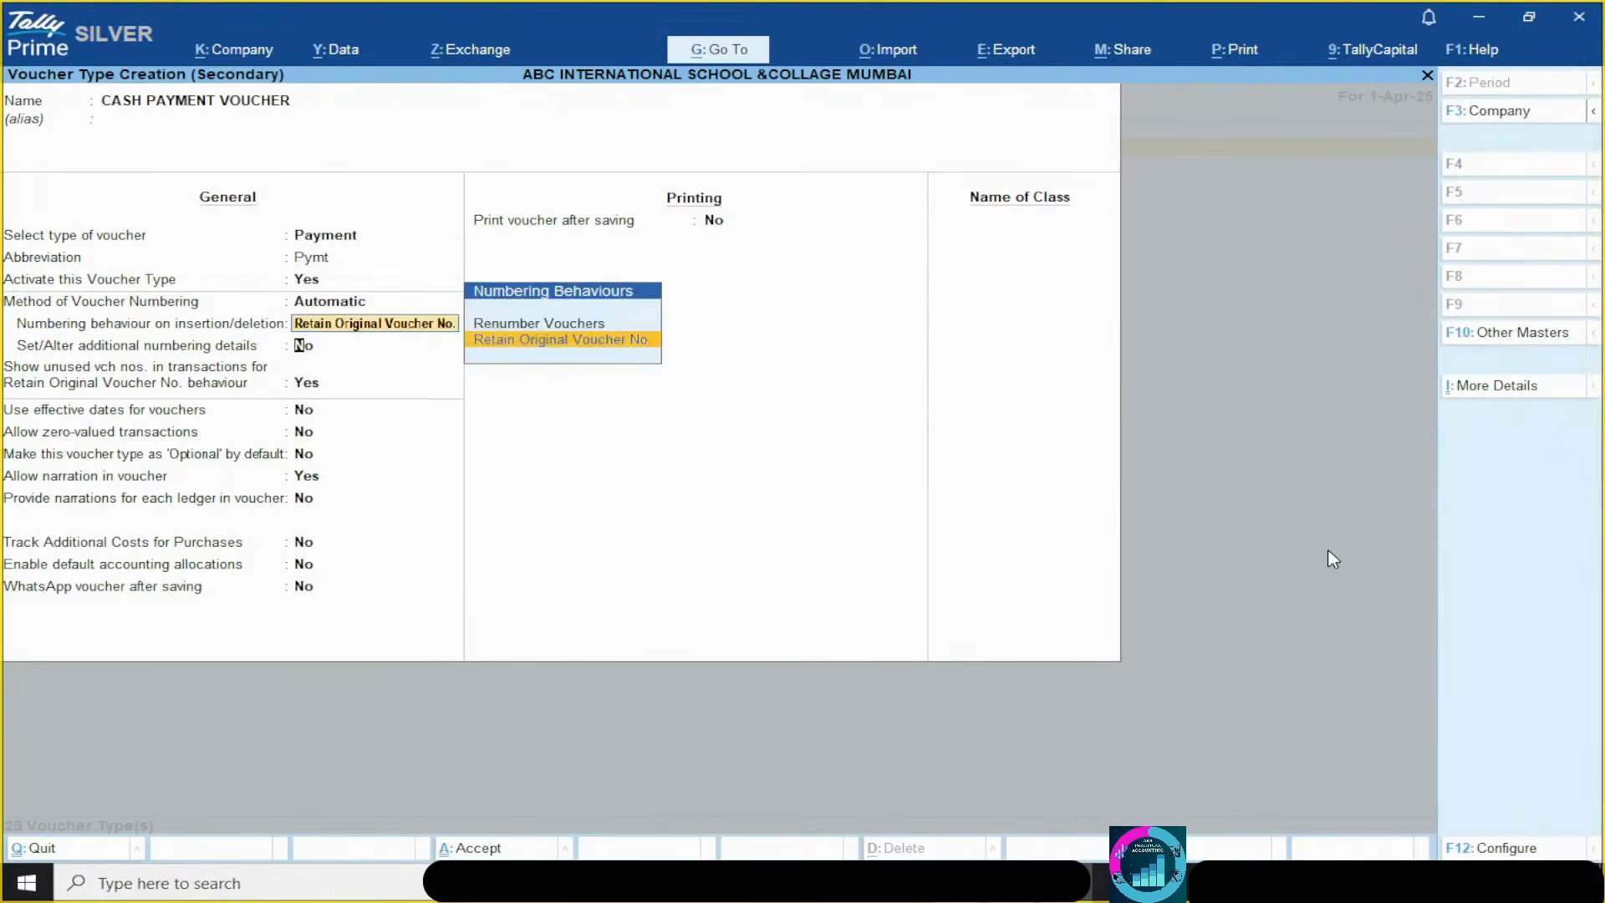
key(Return)
key(alt+Tab)
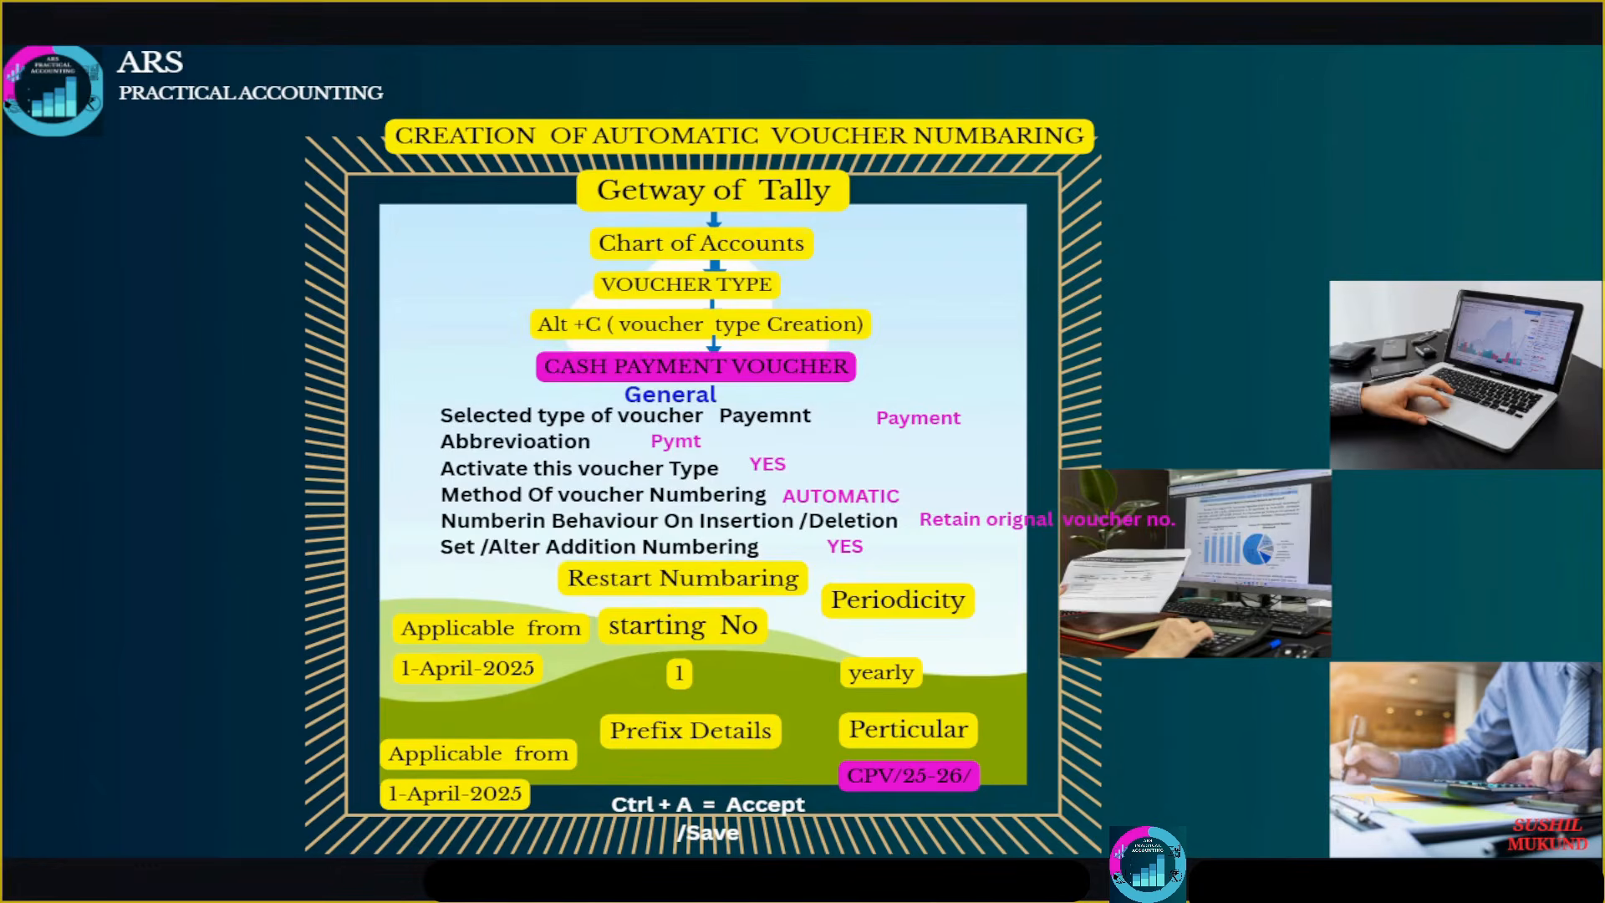
key(alt+Tab)
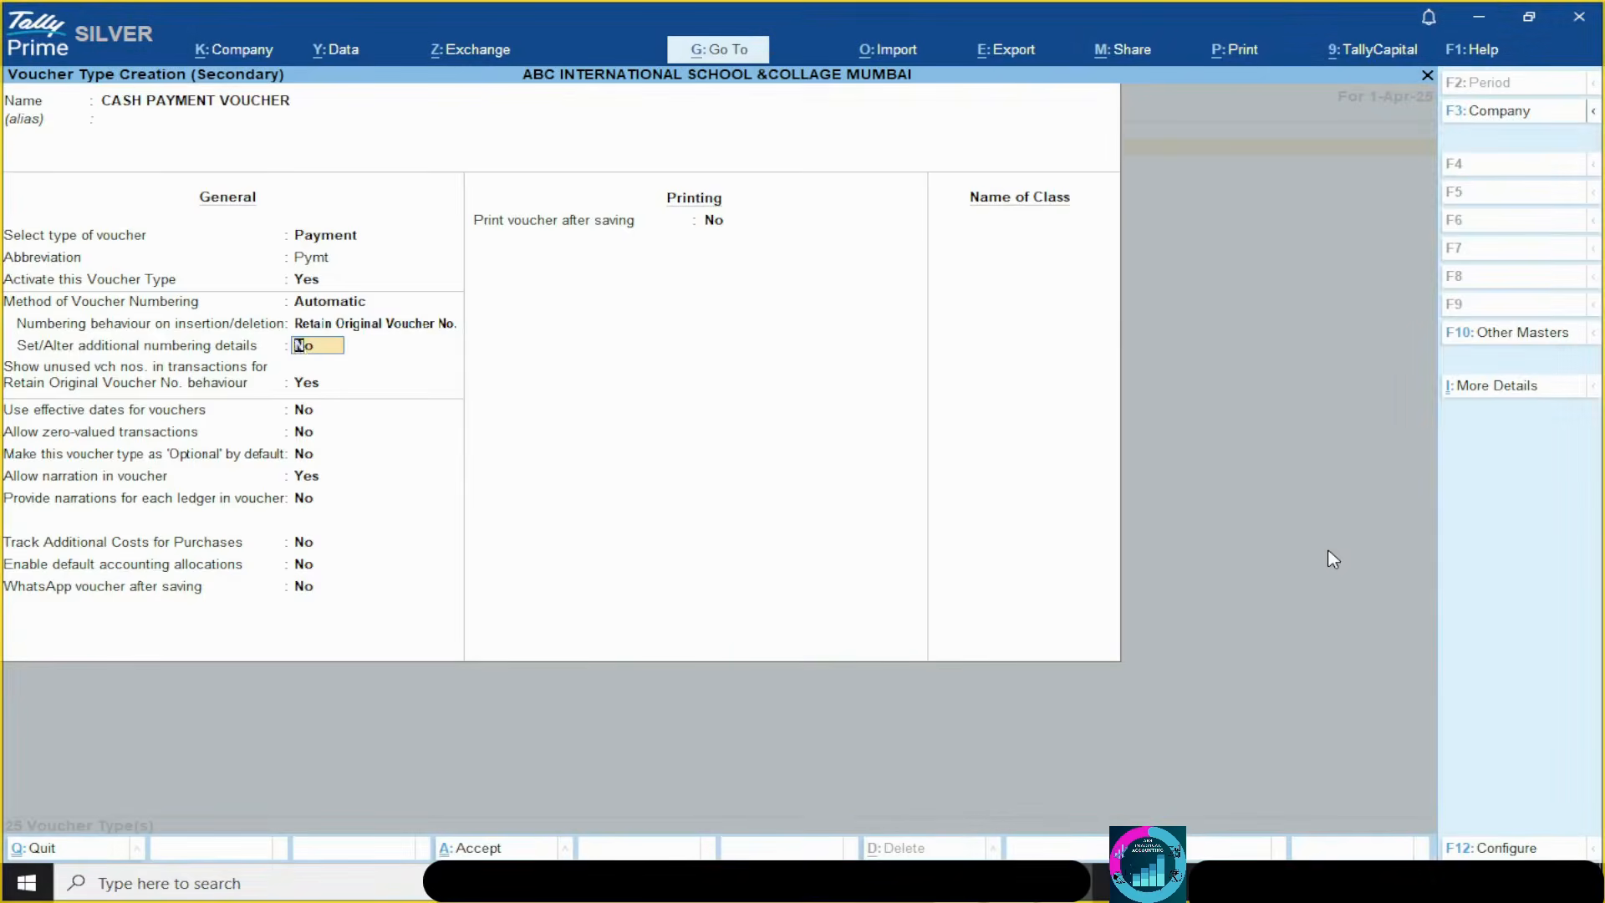
- Enable additional numbering details for the cash payment voucher, checking the reference slide, and keep starting number 1 with zero prefilling at No
text(YES)
key(Return)
key(alt+Tab)
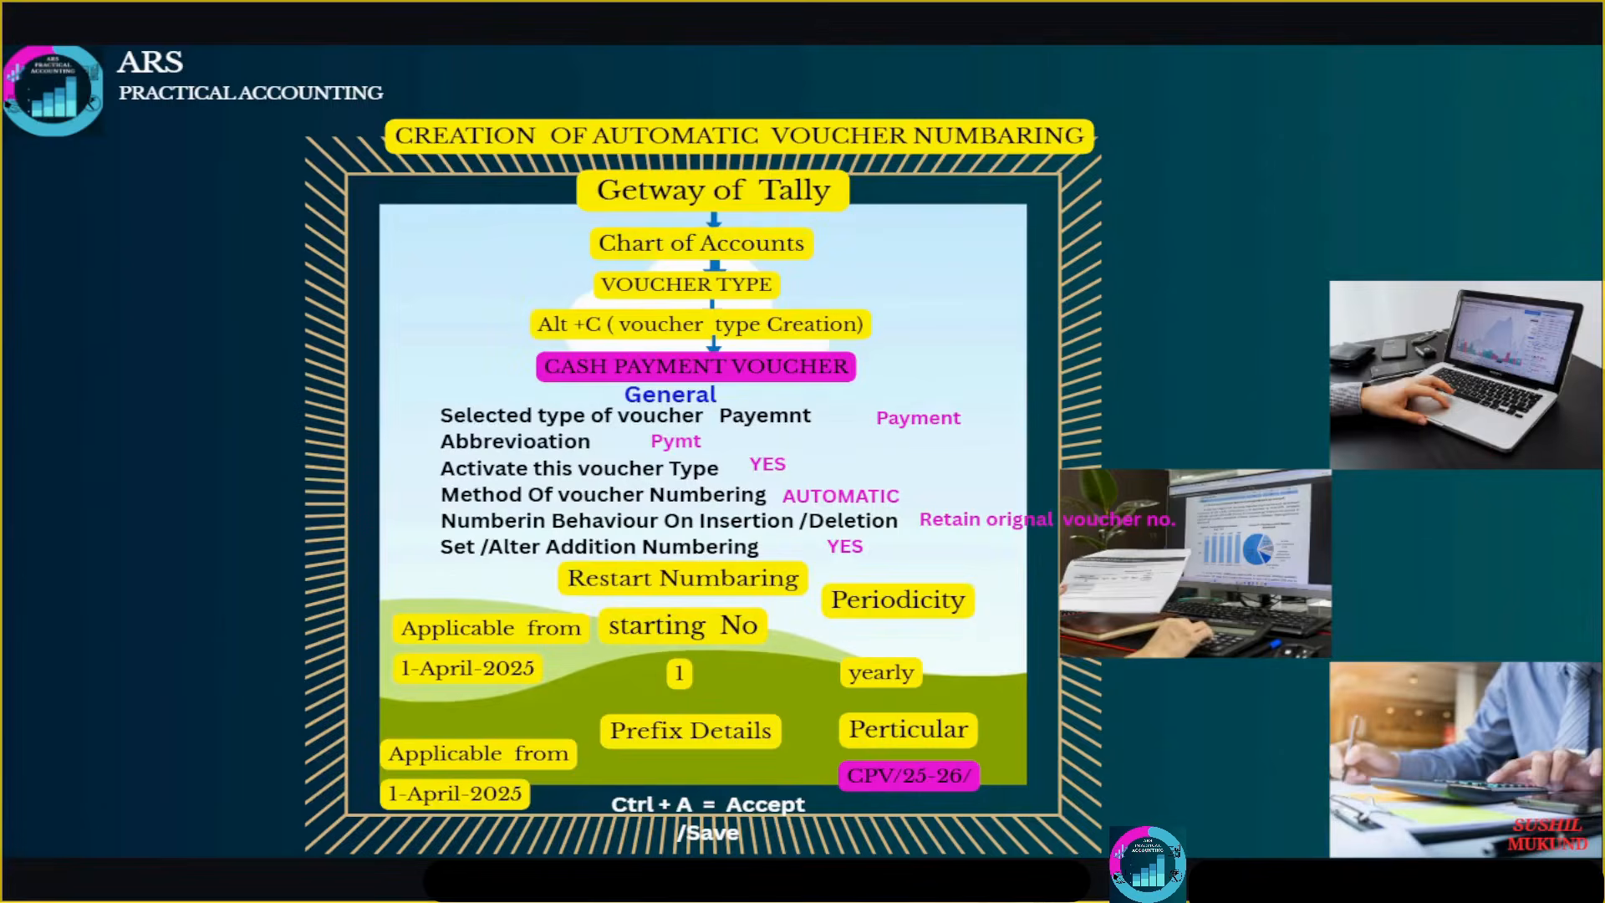
key(alt+Tab)
key(Return)
key(Return)
key(Return)
key(Return)
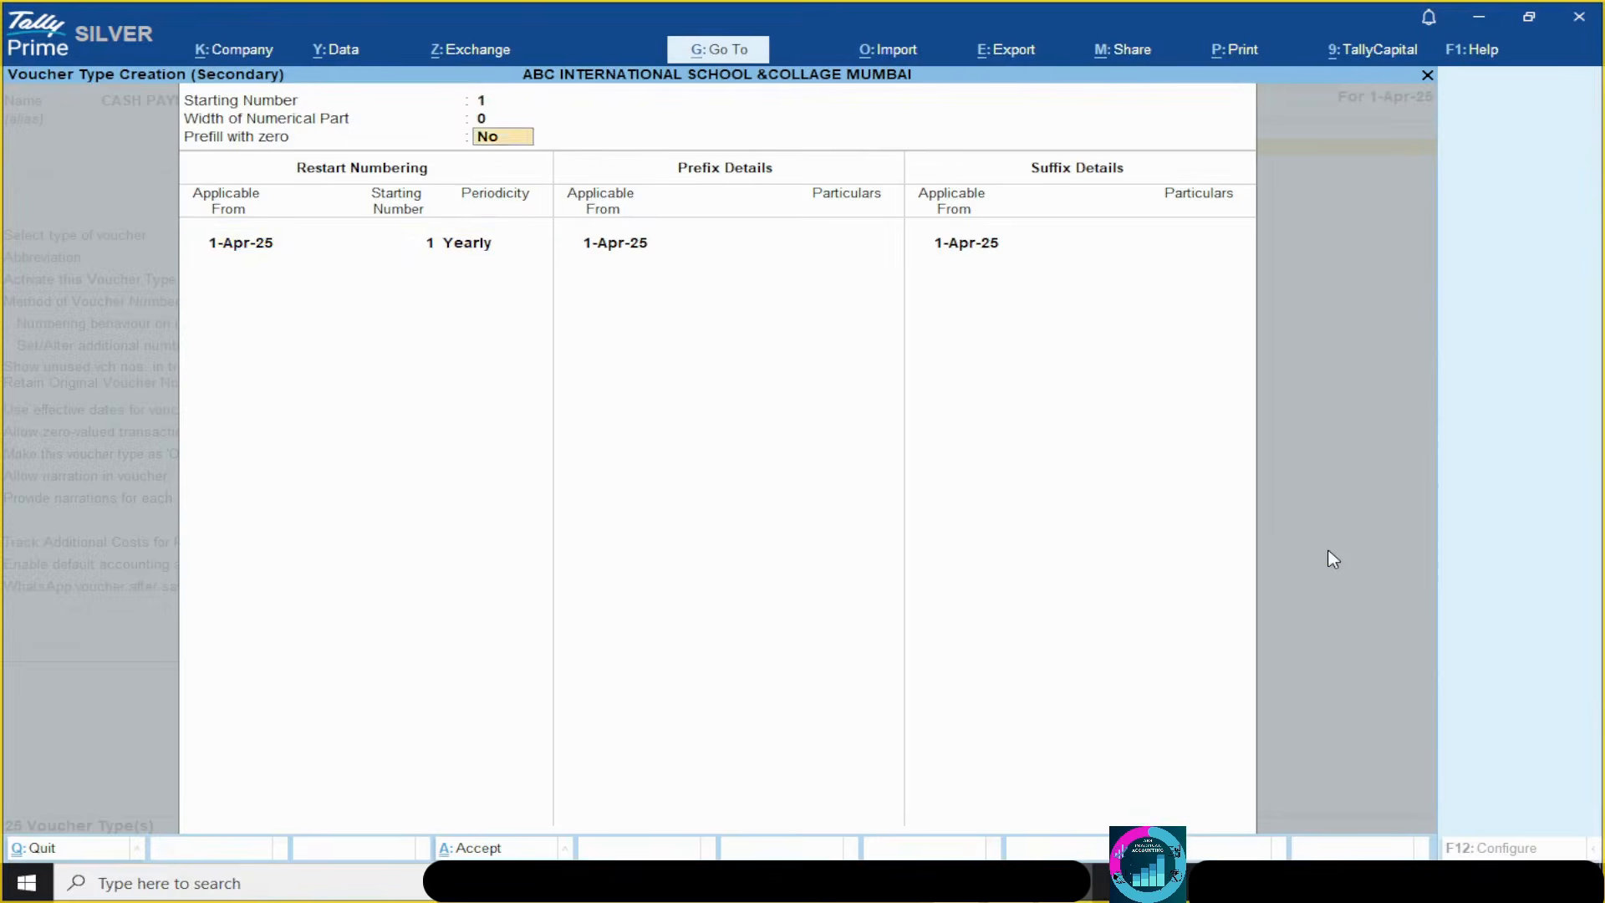
key(Return)
- Accept the payment voucher's restart numbering from 1-Apr-25 with starting number 1 and Yearly periodicity
key(Return)
key(Return)
key(Return)
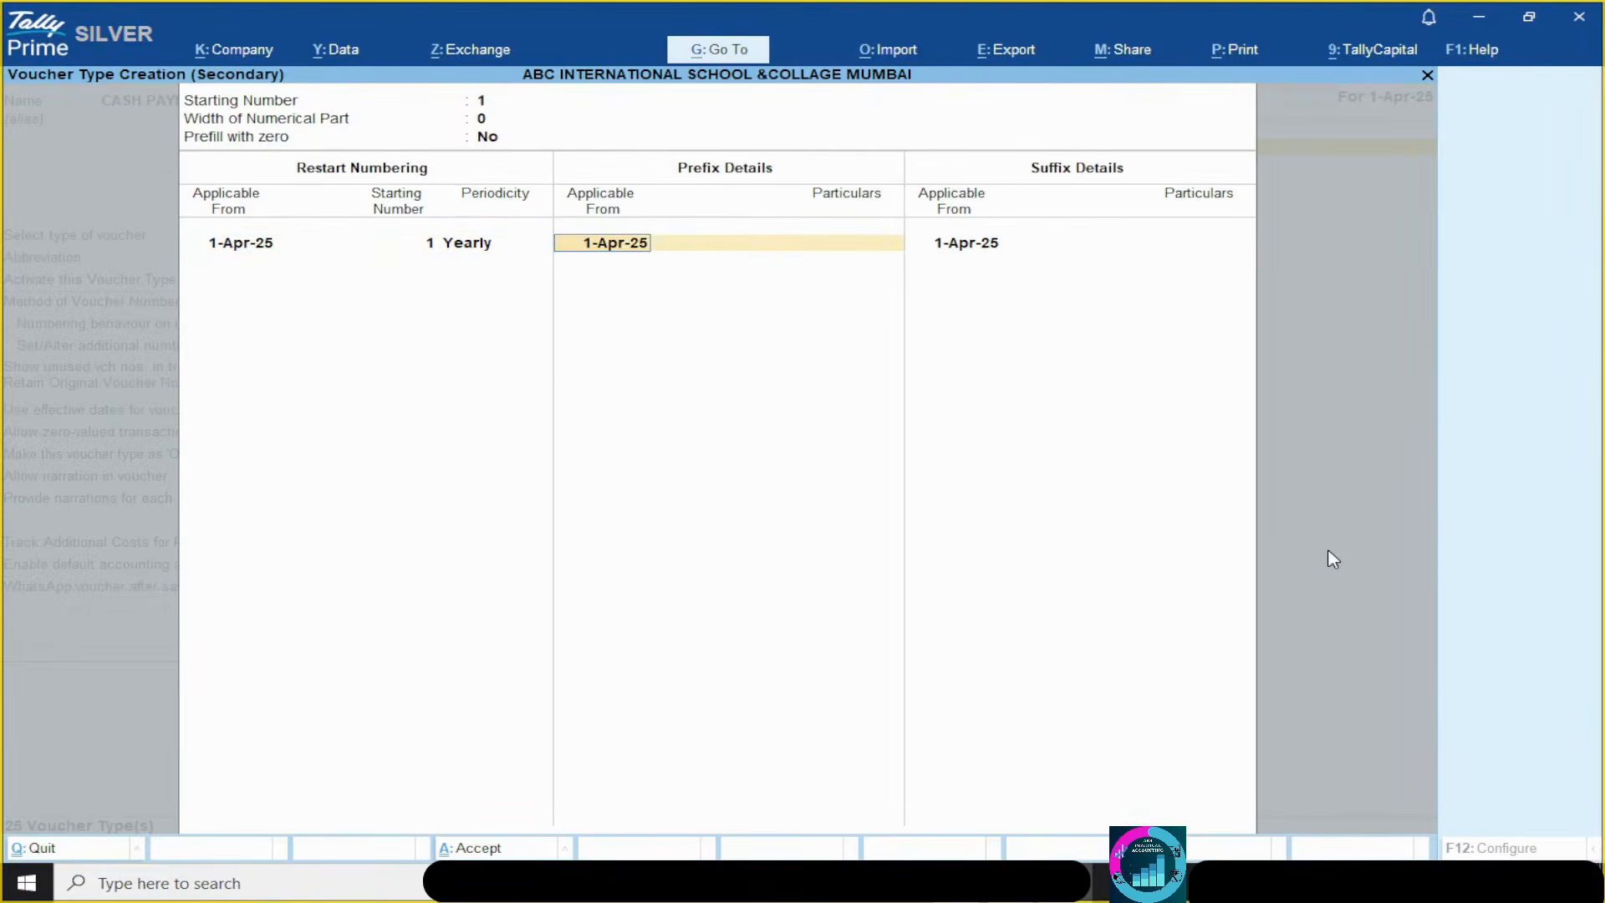
- Set the payment voucher's prefix to CPV/25-26/ applicable from 1-Apr-25, following the reference slide, and finish the numbering details without a suffix
key(alt+Tab)
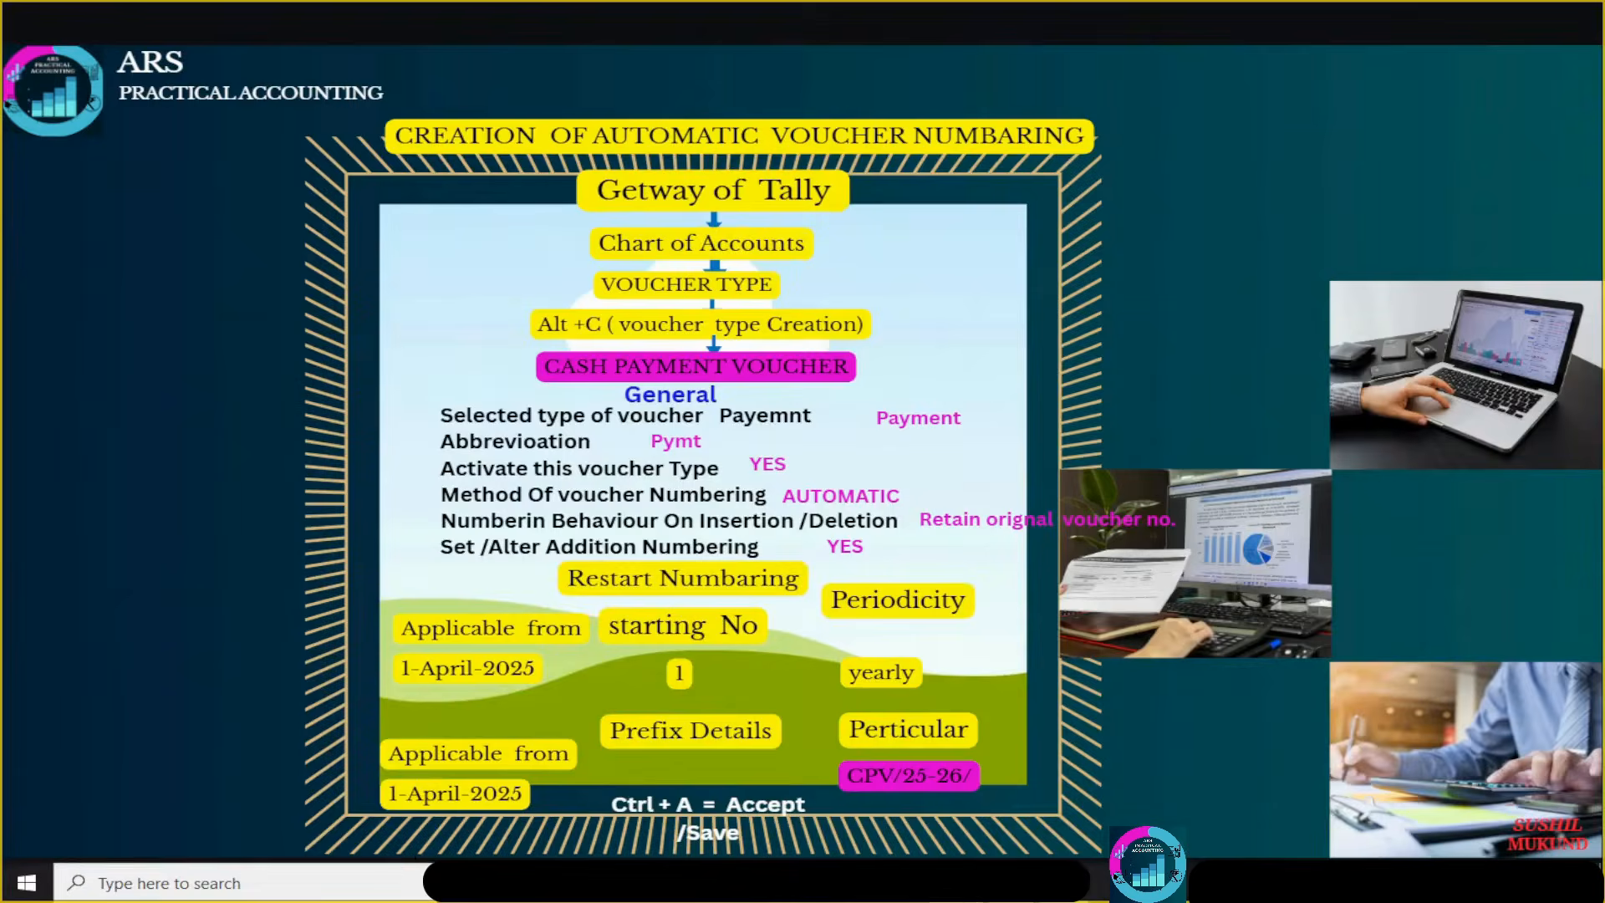
key(alt+Tab)
text(CPV)
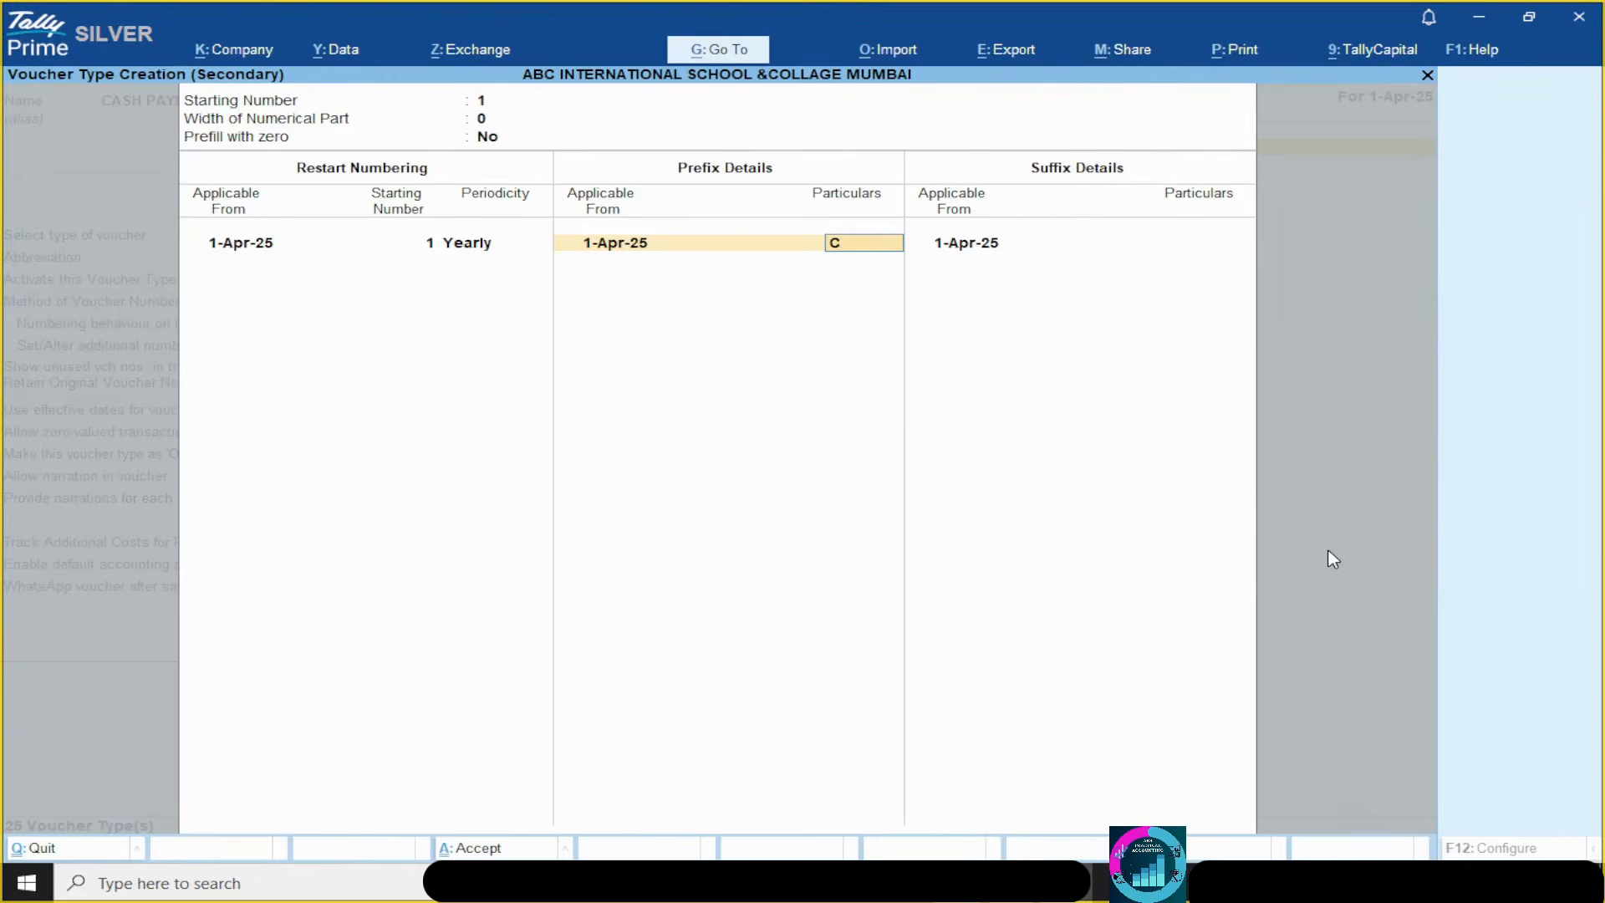
text(/25-26/)
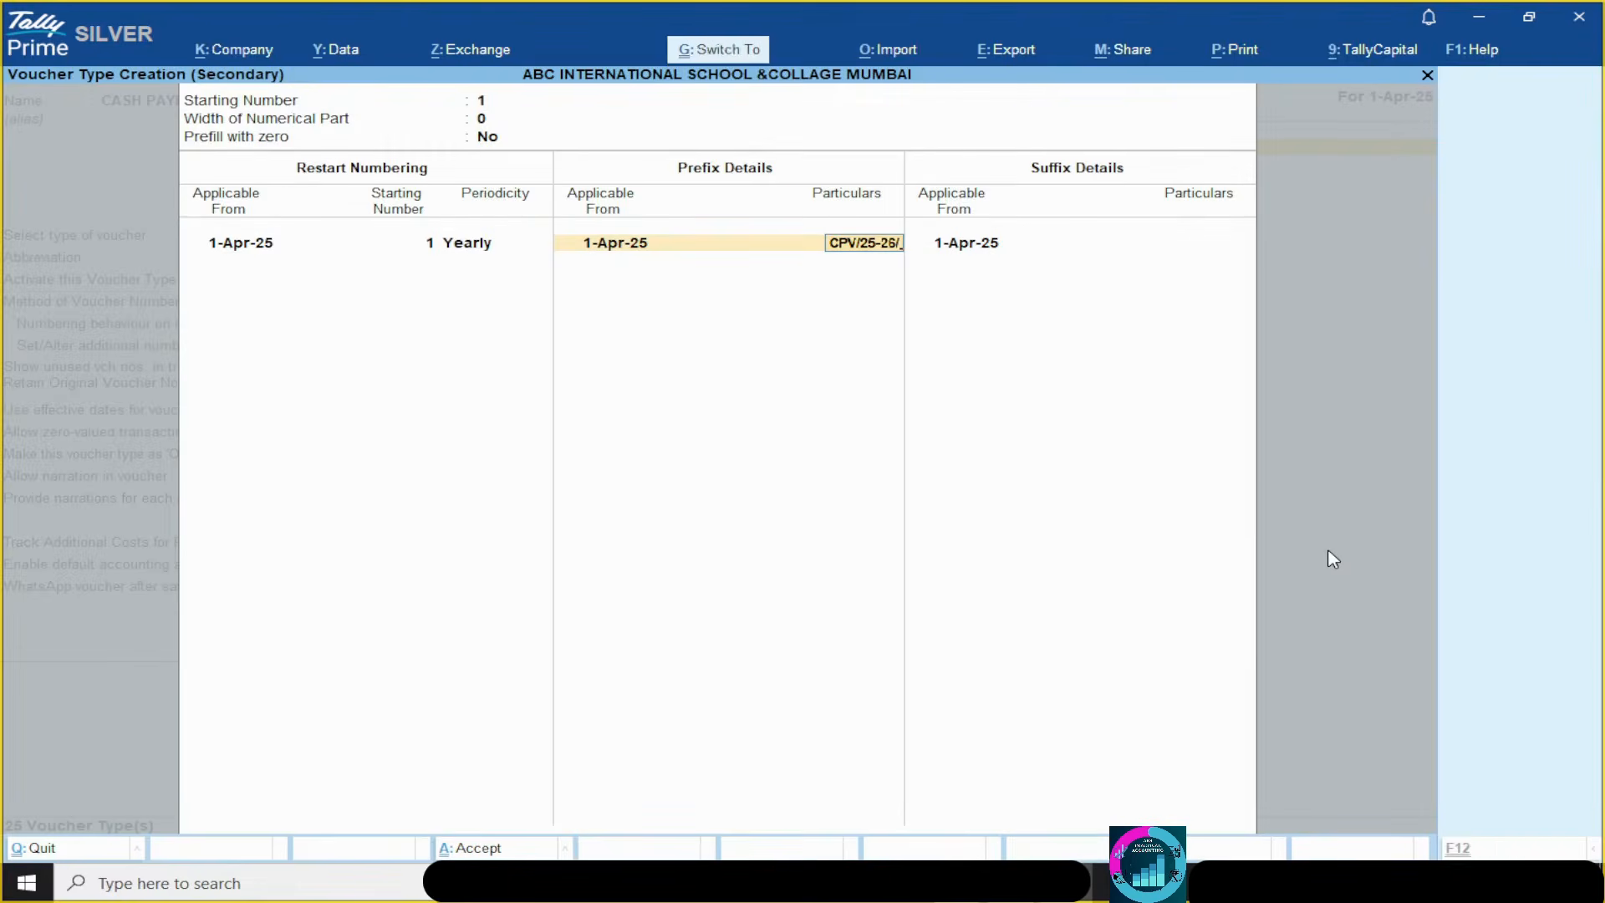
key(Return)
key(Return)
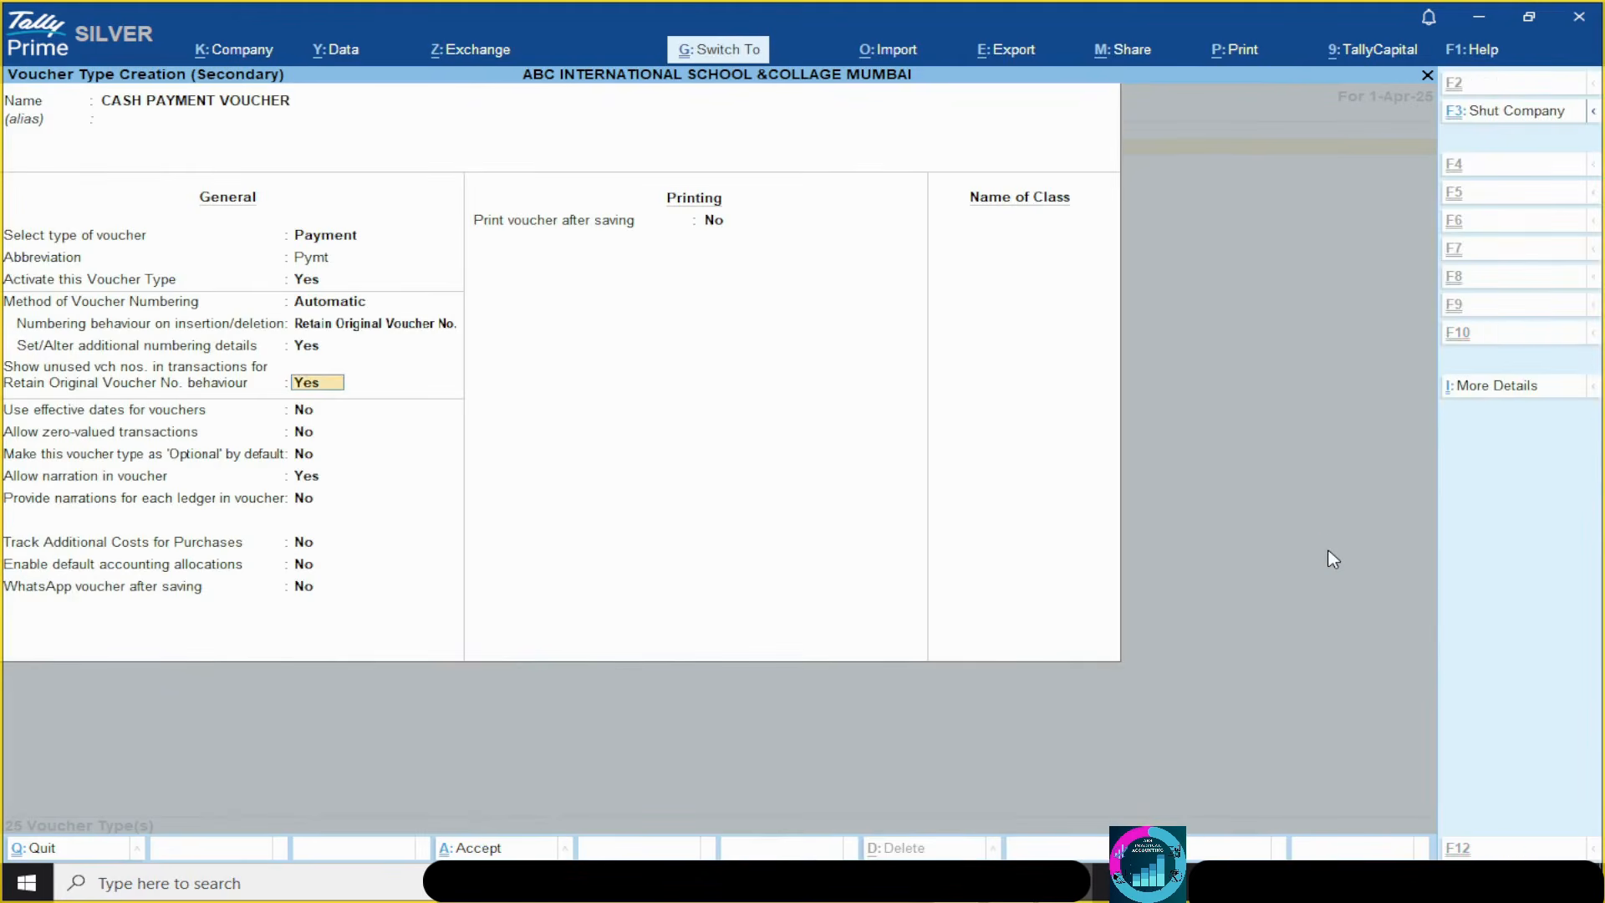
- Save the cash payment voucher type and return to the Gateway of Tally
key(ctrl+a)
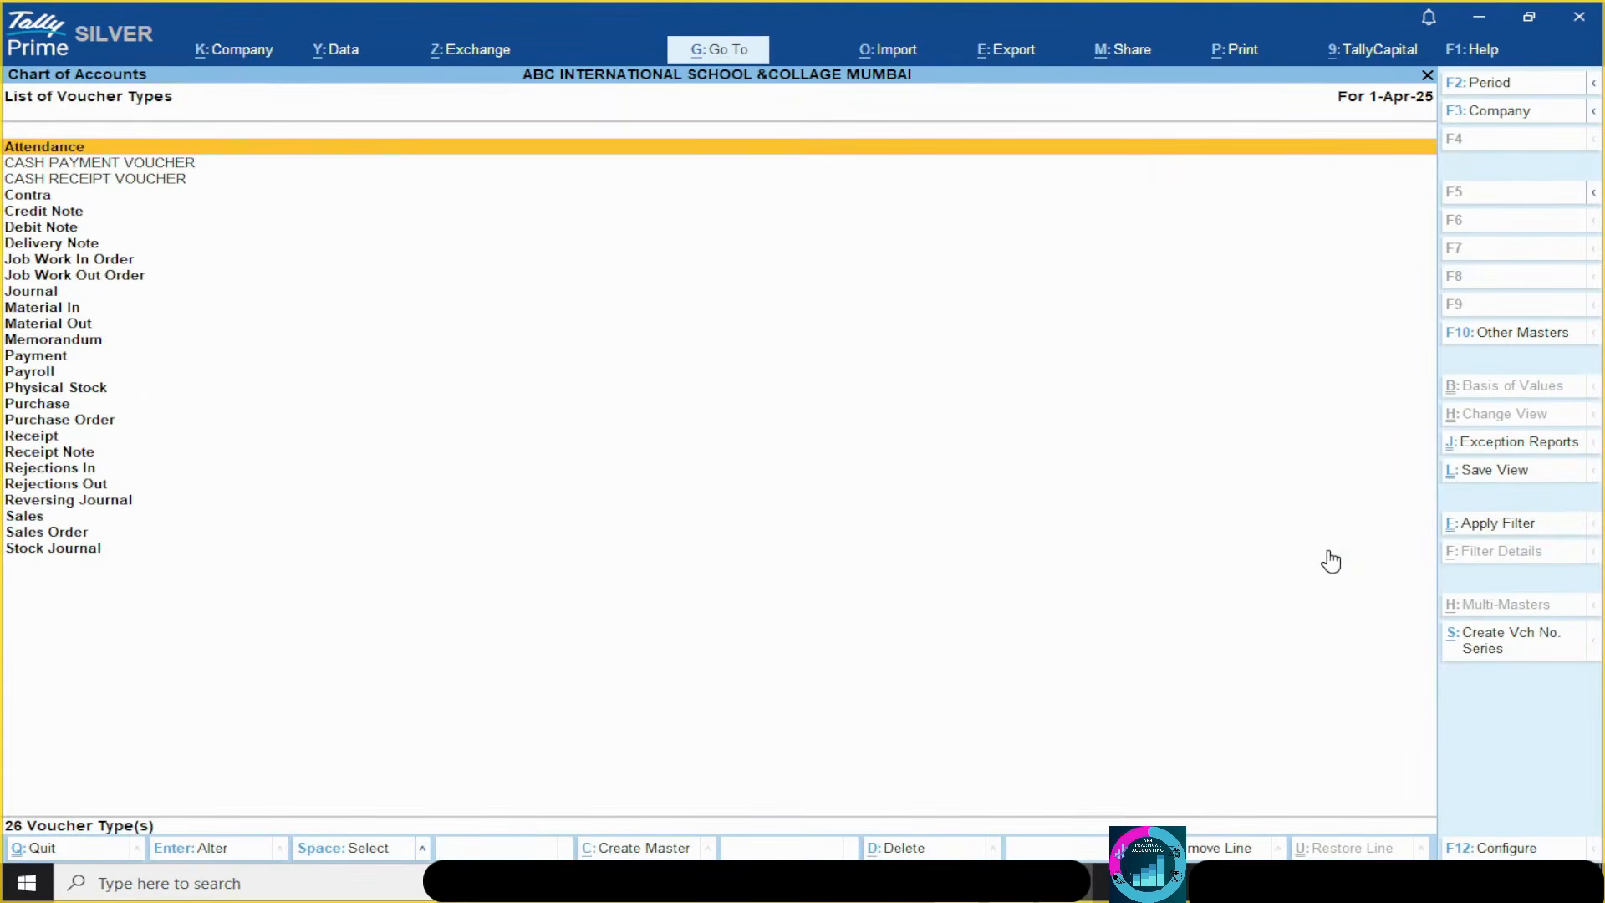
key(Escape)
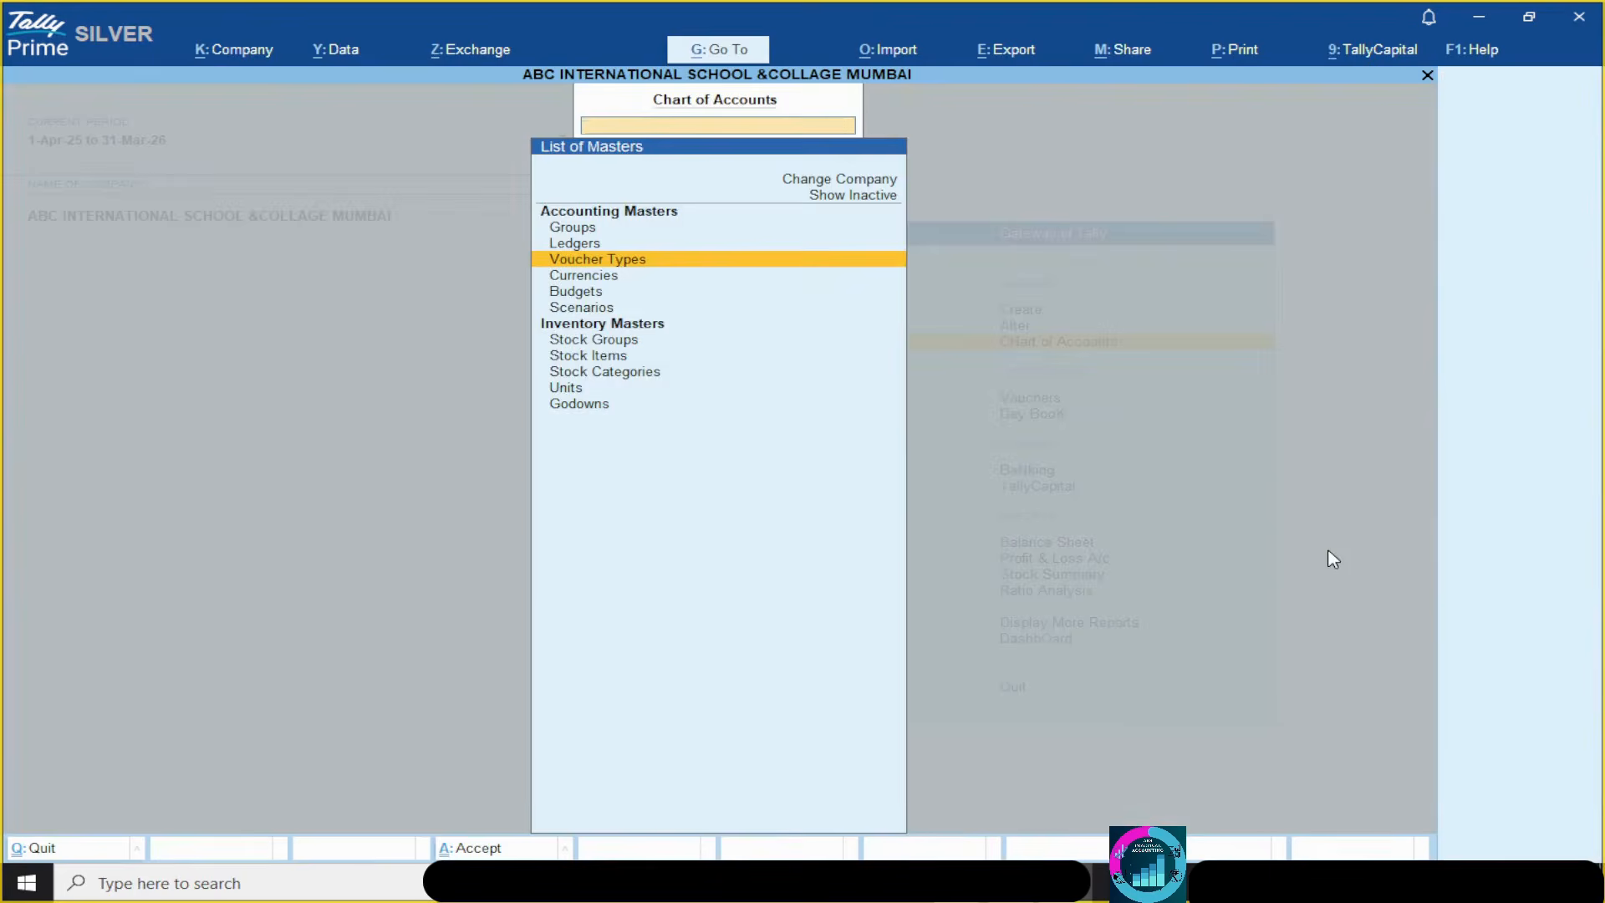
key(Escape)
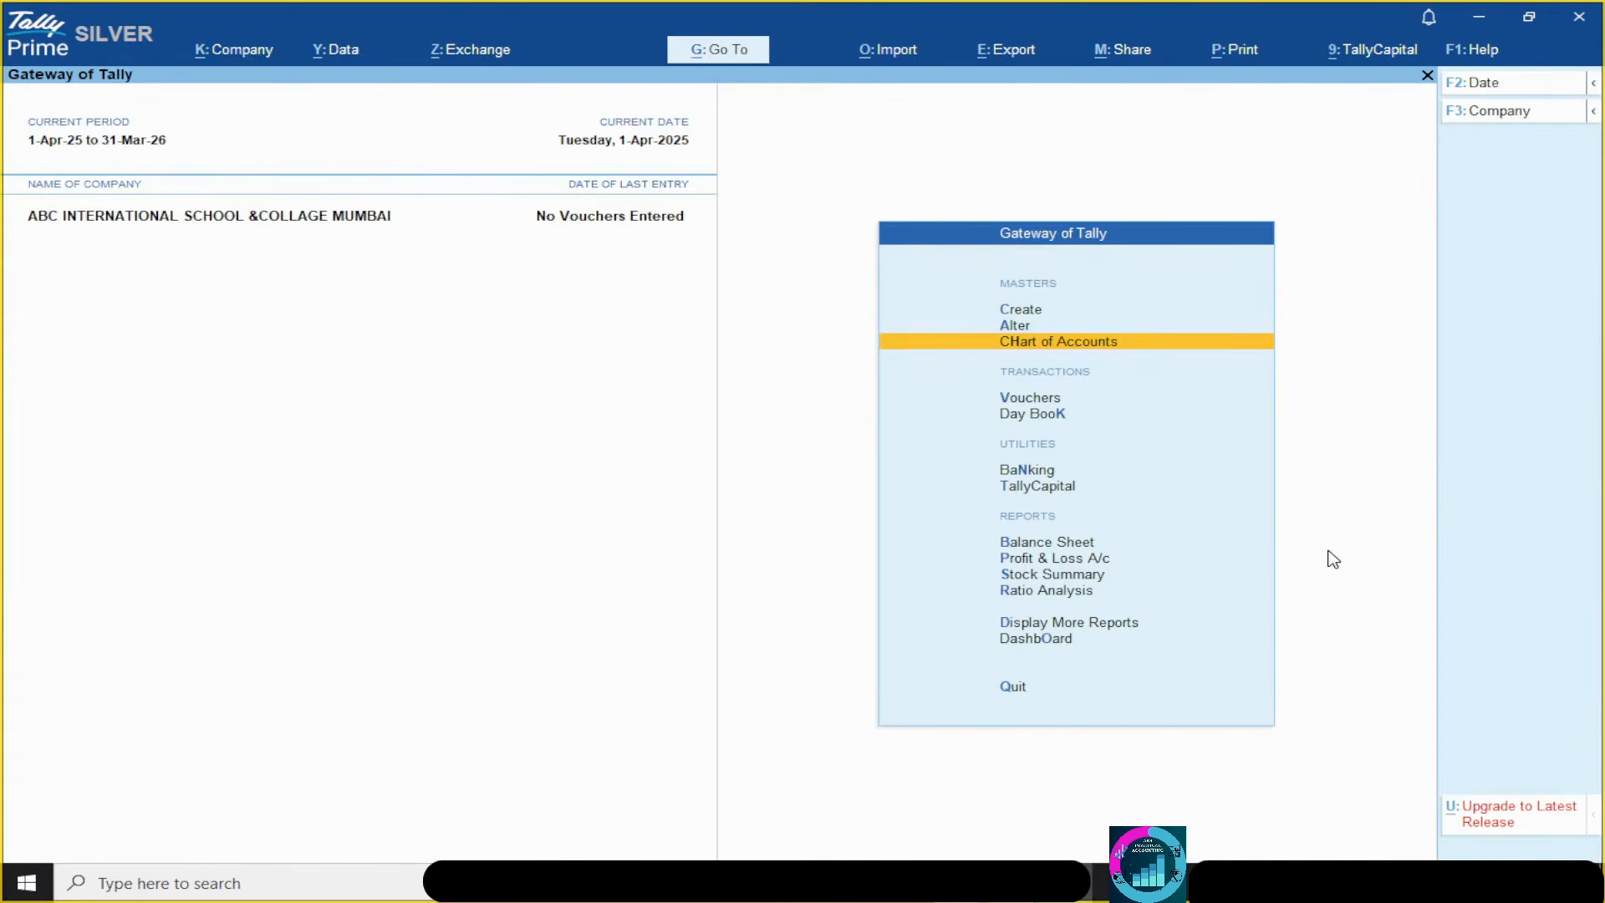
- Advance to the bank receipt reference slide, and start creating another voucher type from the Voucher Types list in the Chart of Accounts
key(alt+Tab)
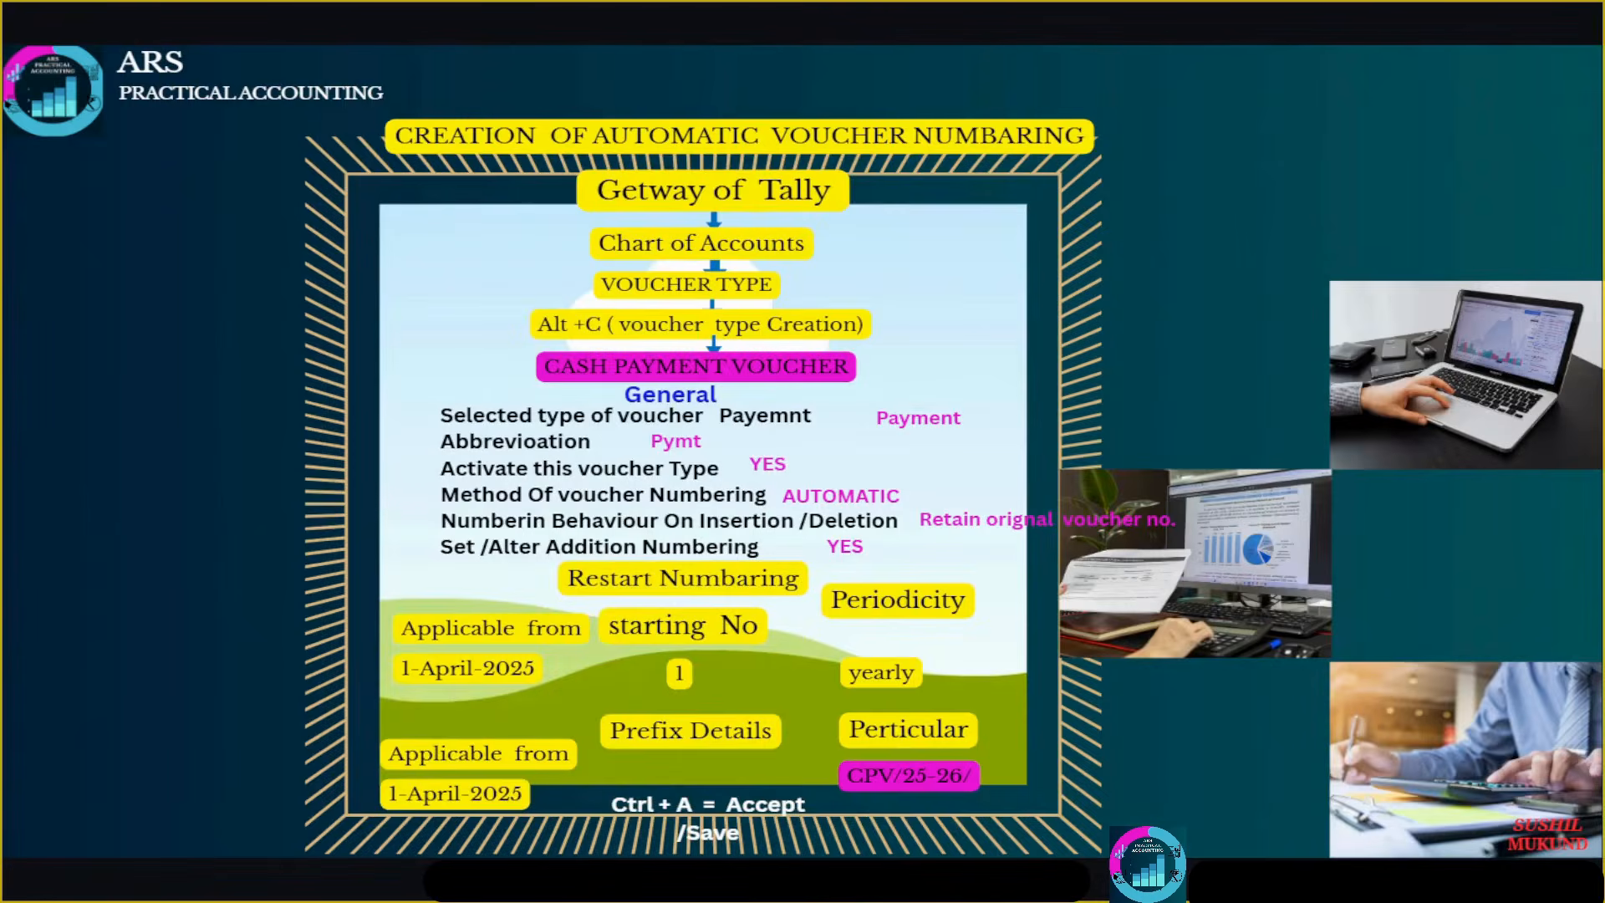
key(Right)
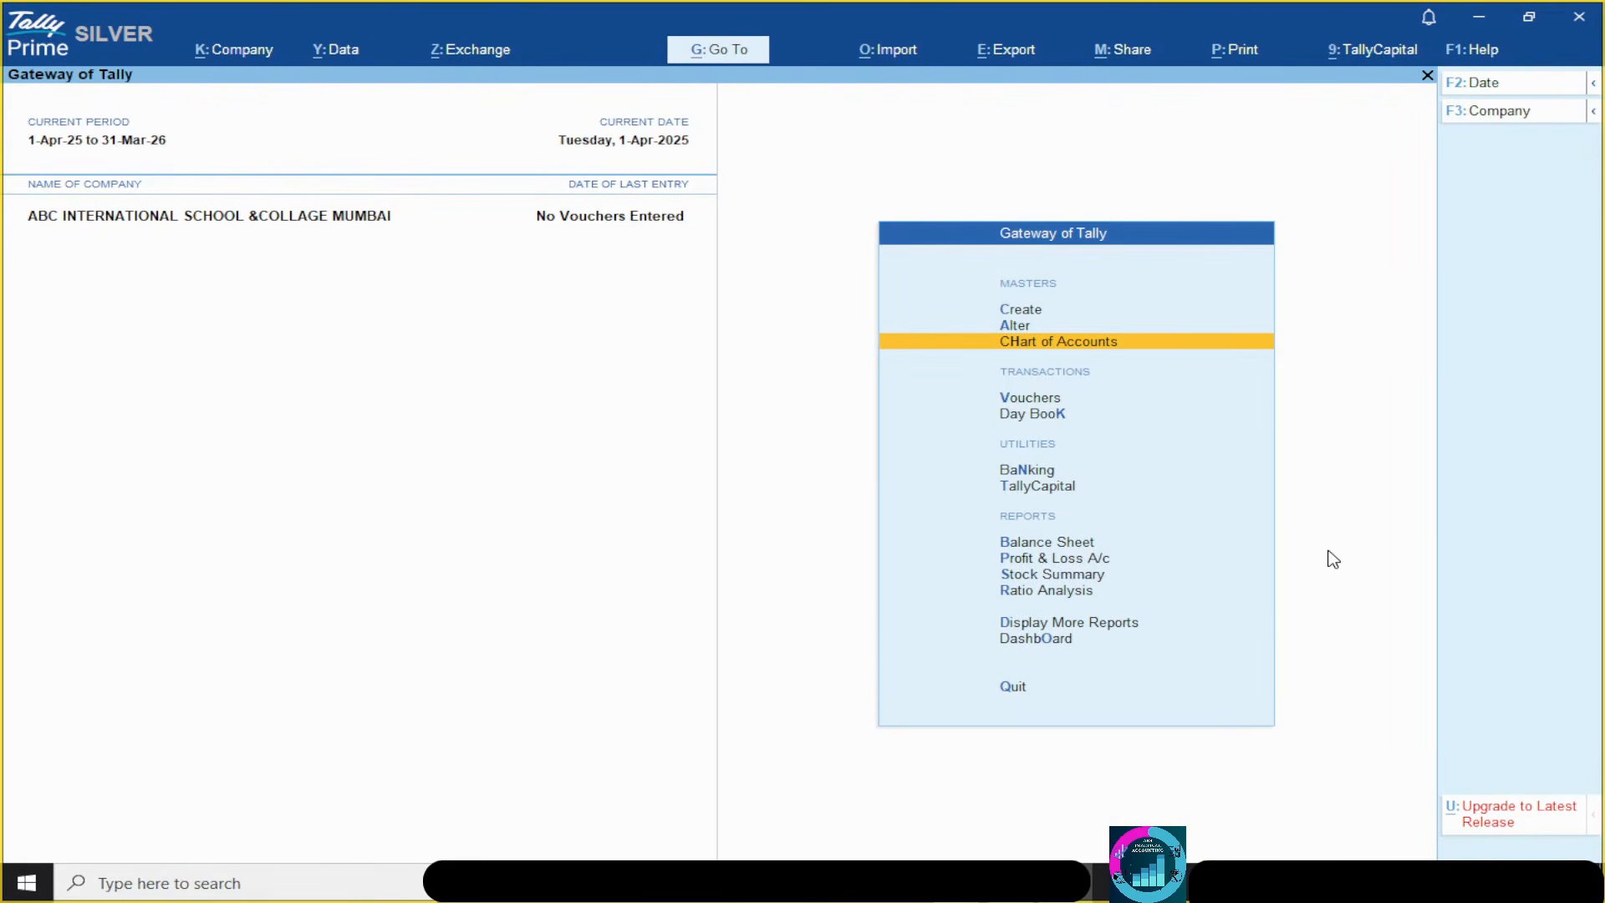
key(Return)
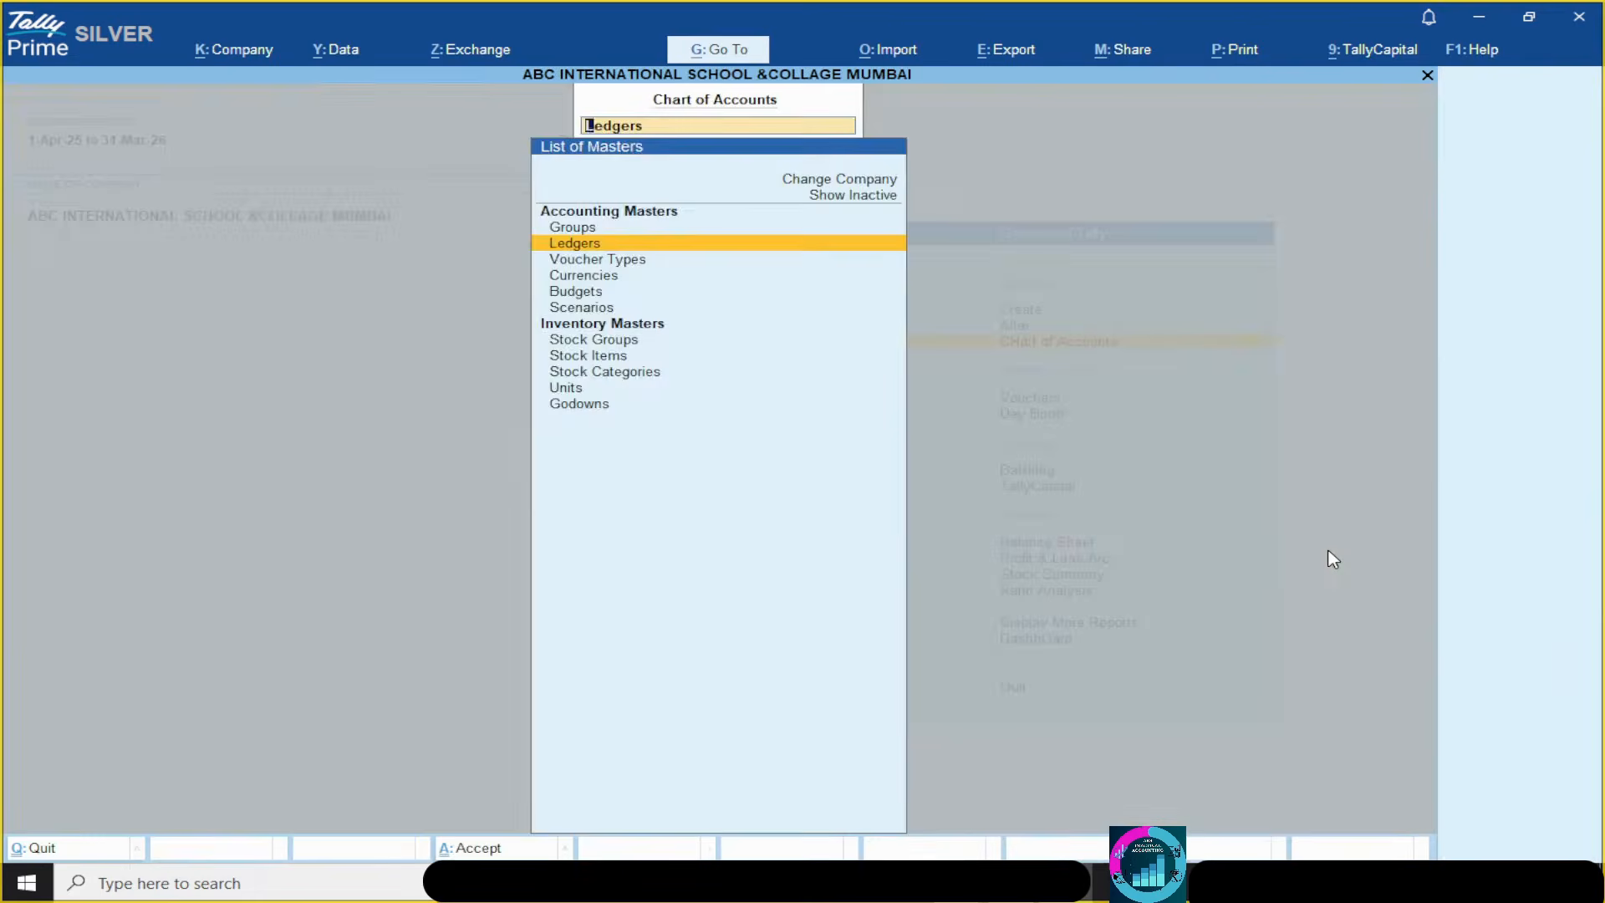
key(Down)
key(Return)
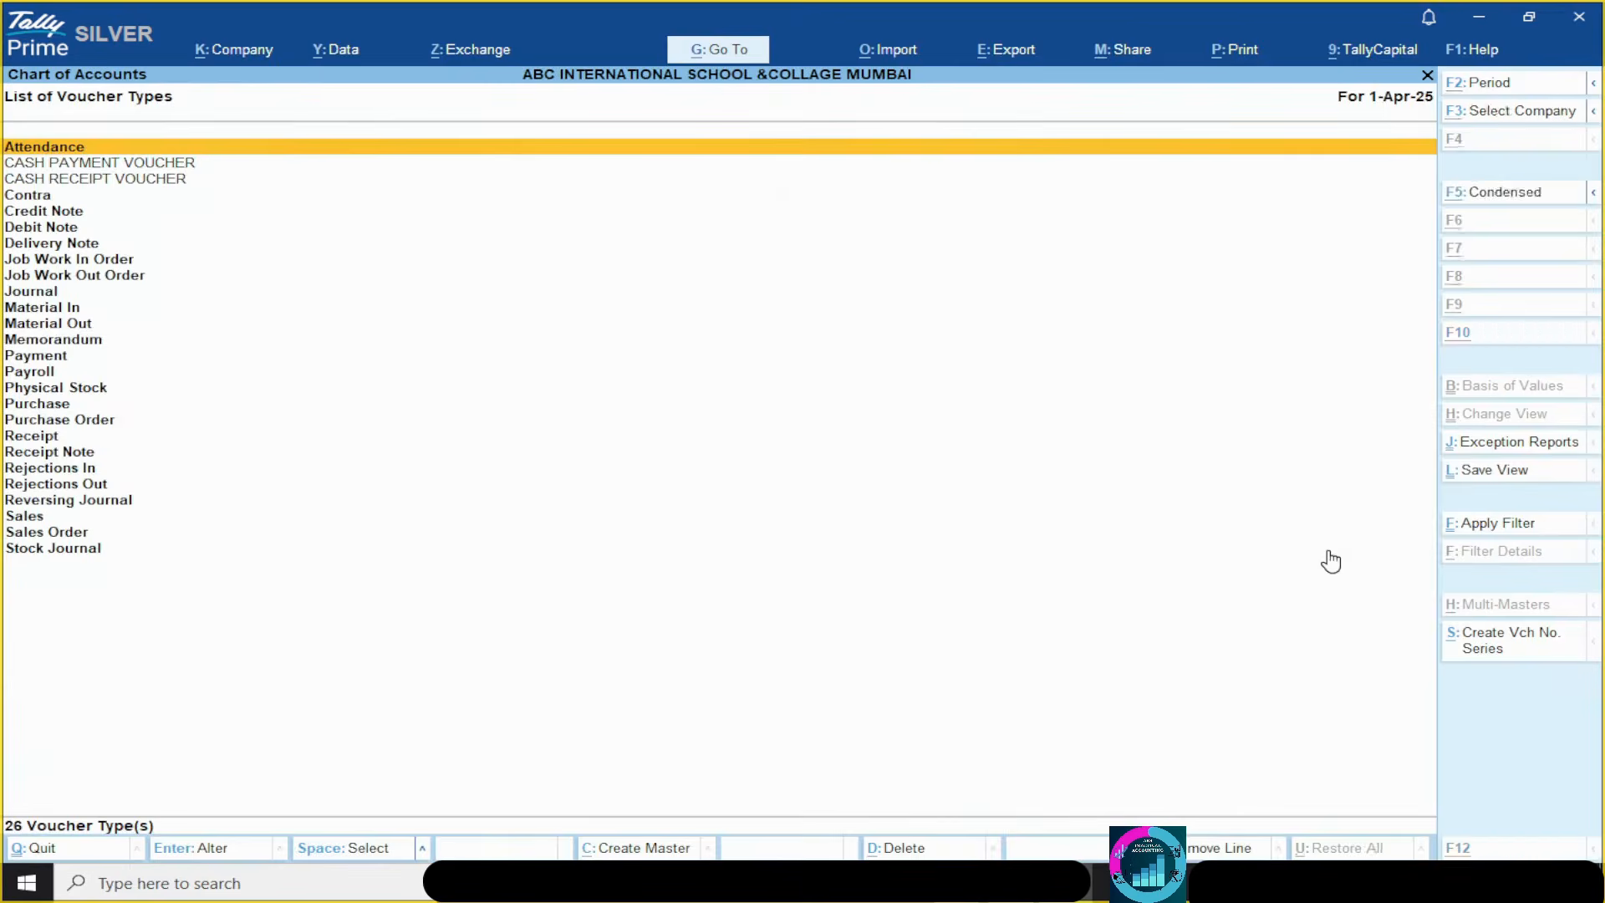
key(alt+c)
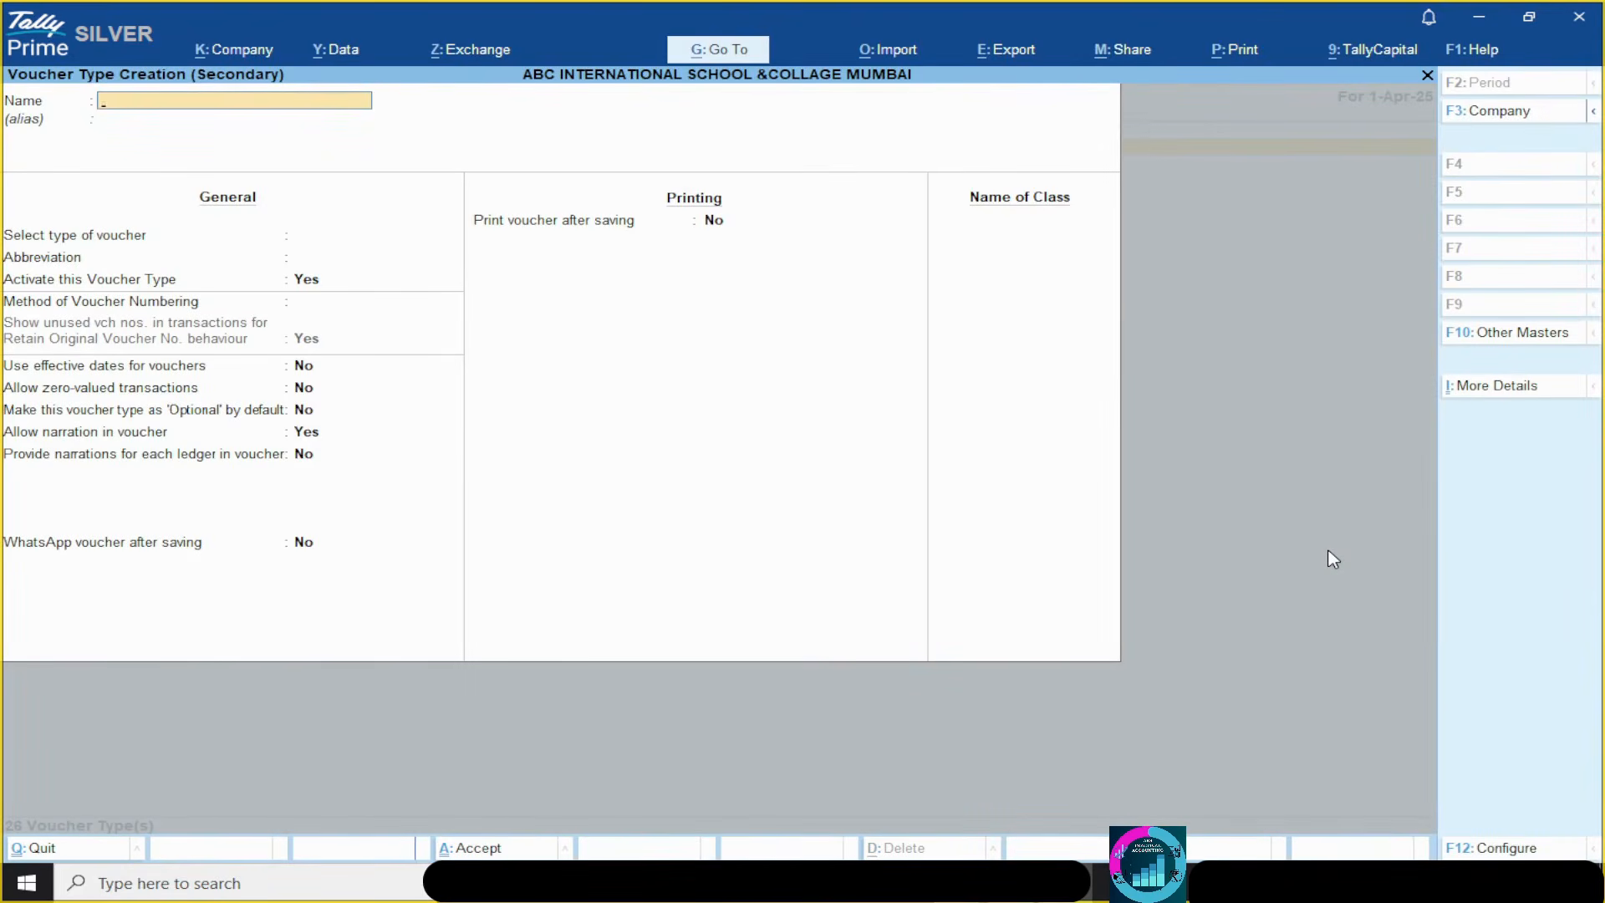
- Name the new voucher type BANK RECEIPT VOUCHER and leave its alias blank
text(BANK RECEIPT VOUCHER)
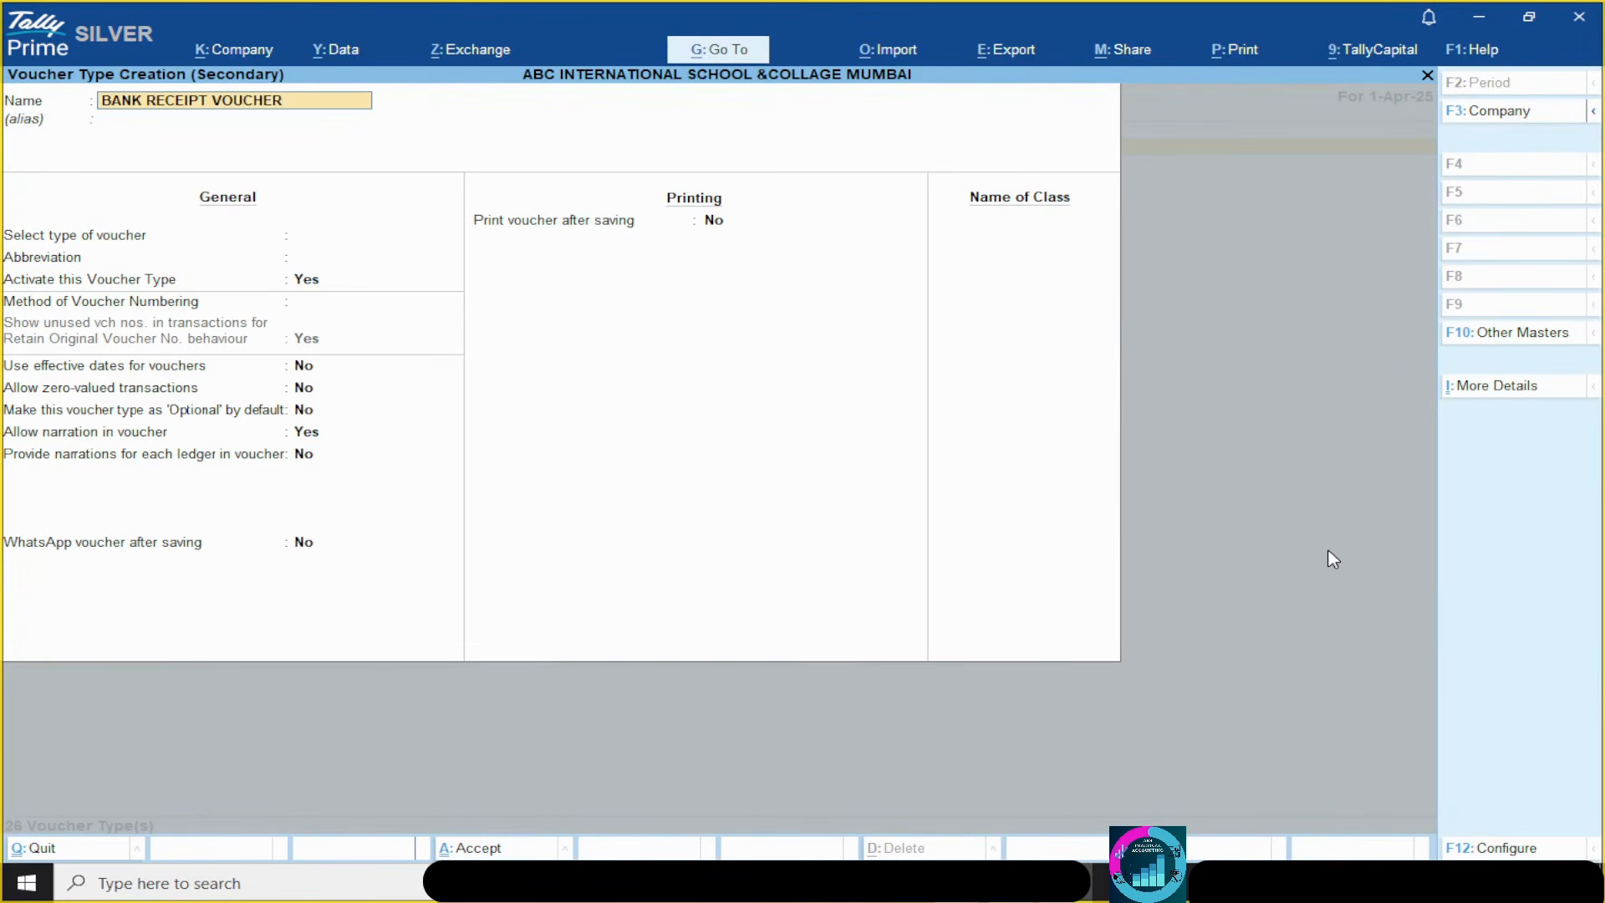
key(Return)
key(Return)
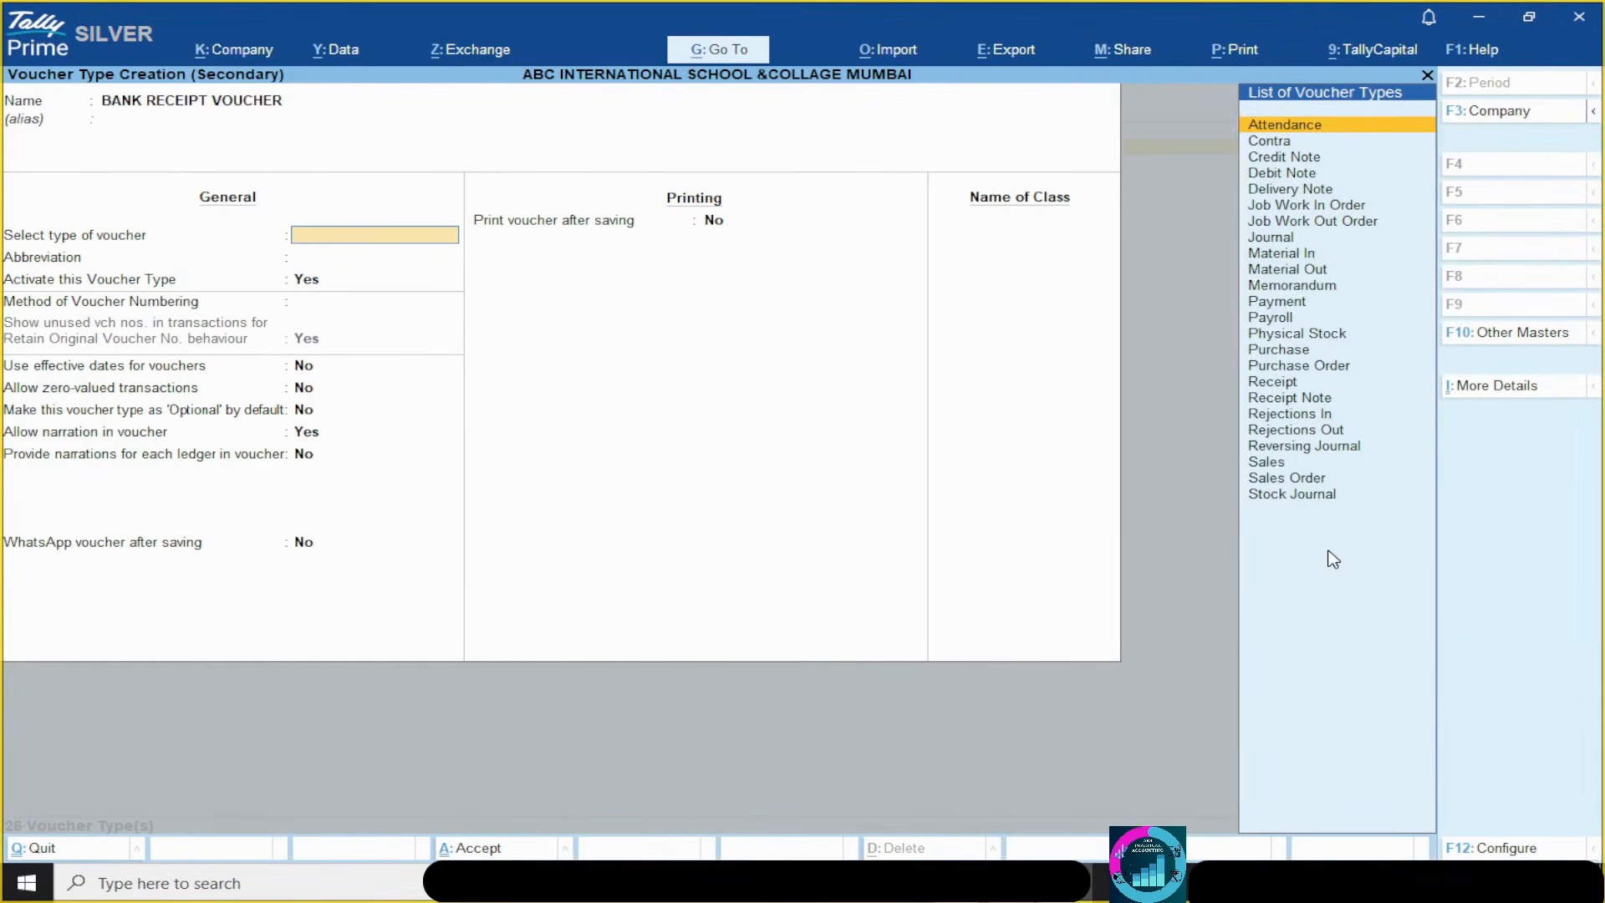
- Set the bank receipt voucher's base type to Receipt, keeping abbreviation Rcpt and activation at Yes after checking the reference slide
text(REC)
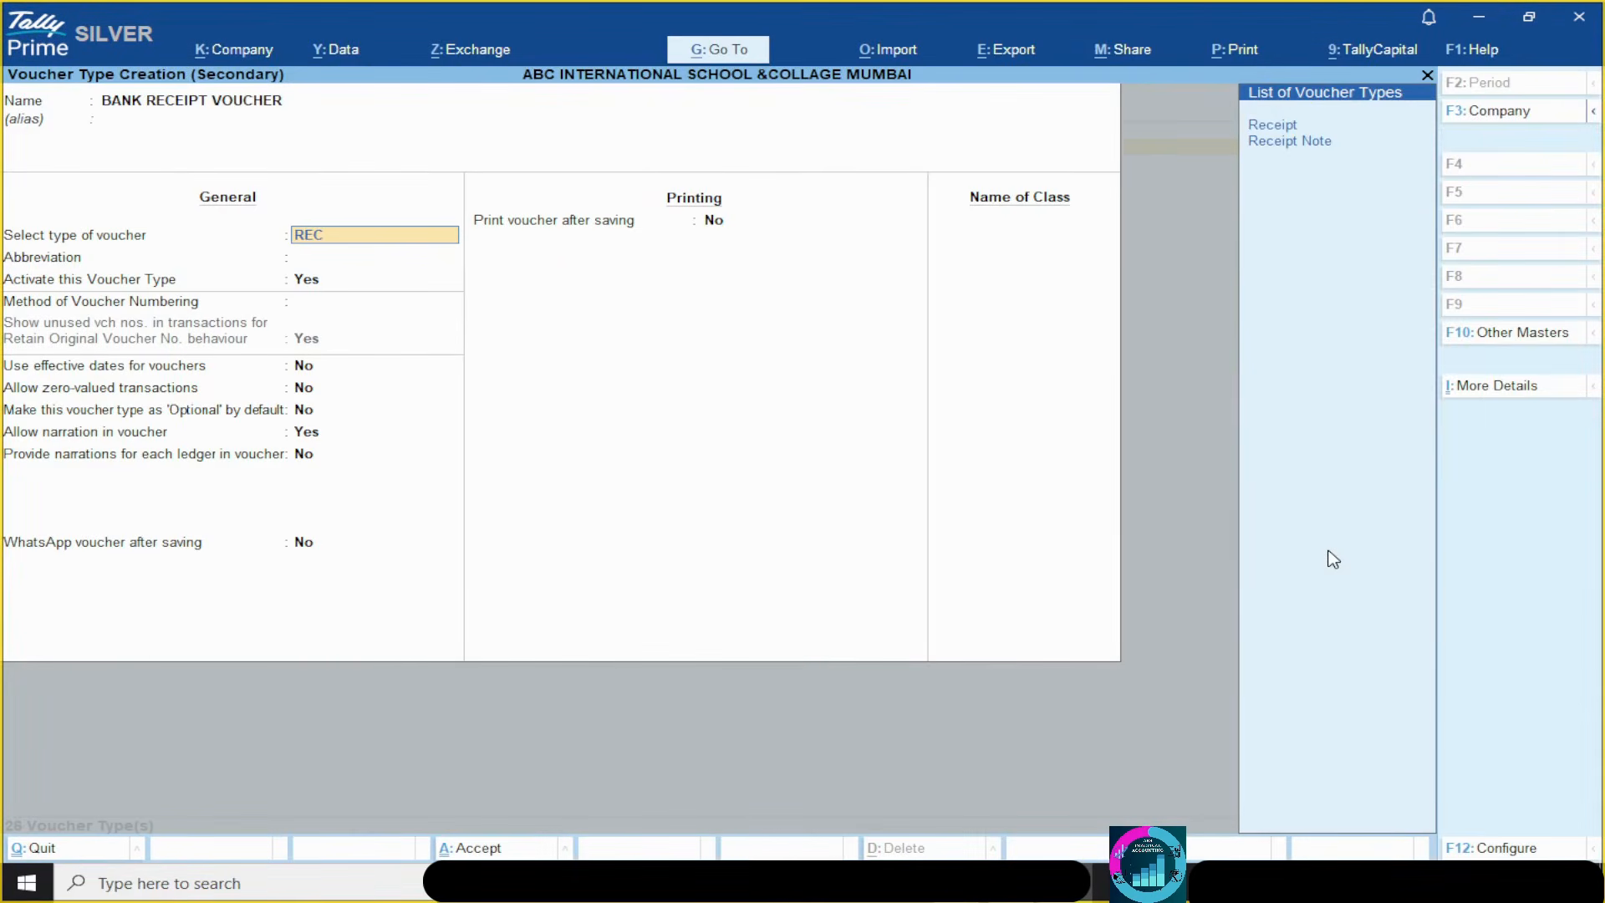
key(Return)
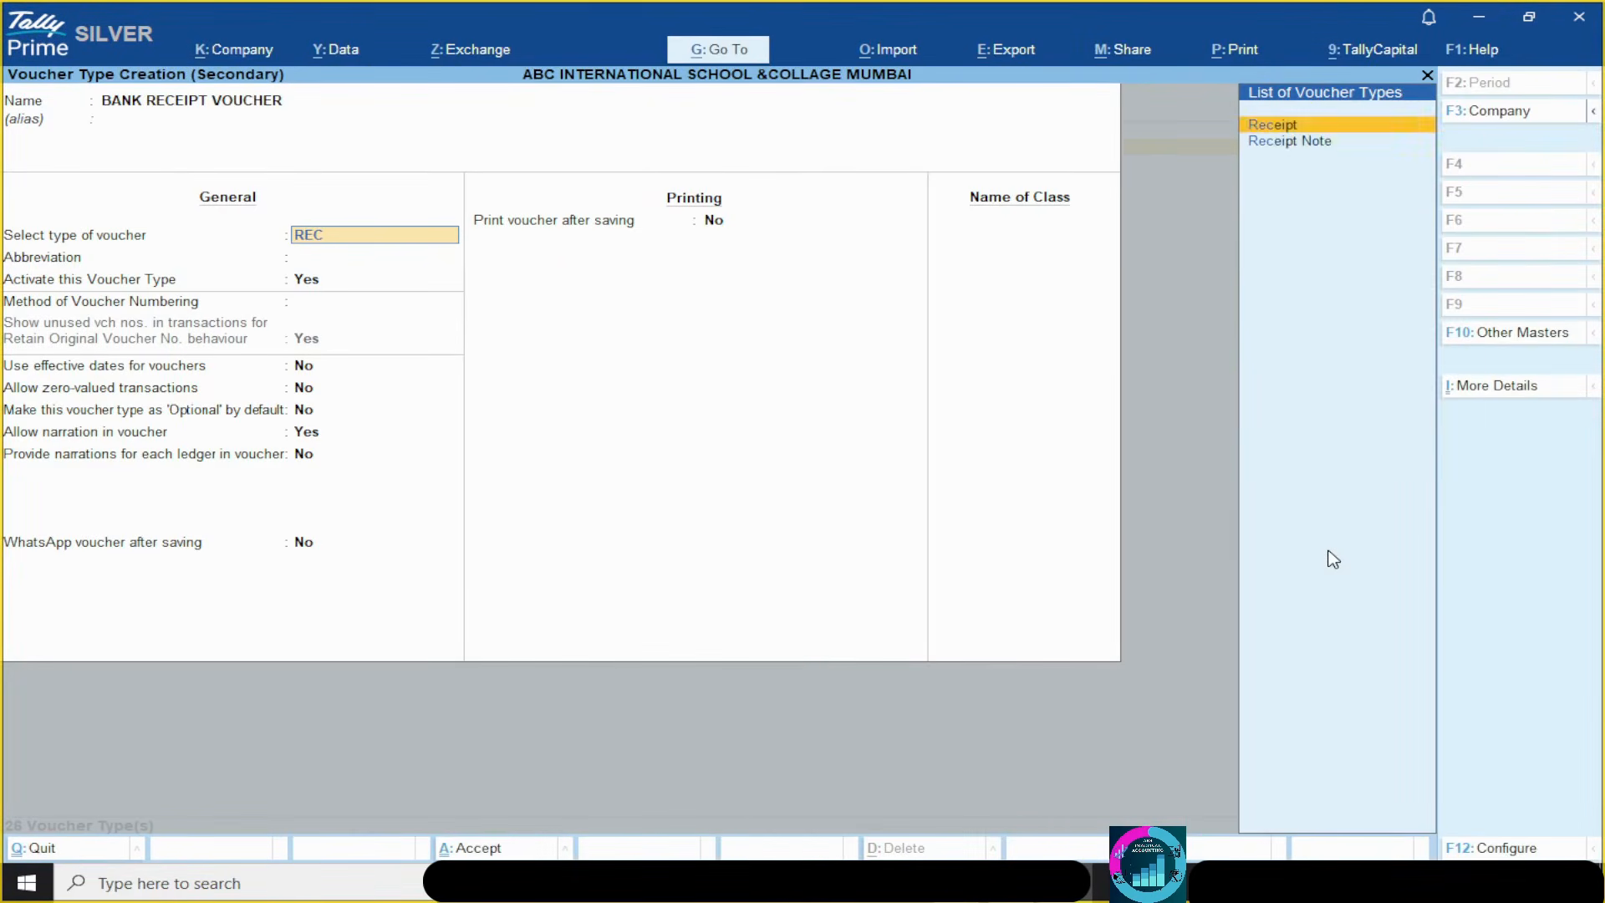
key(Return)
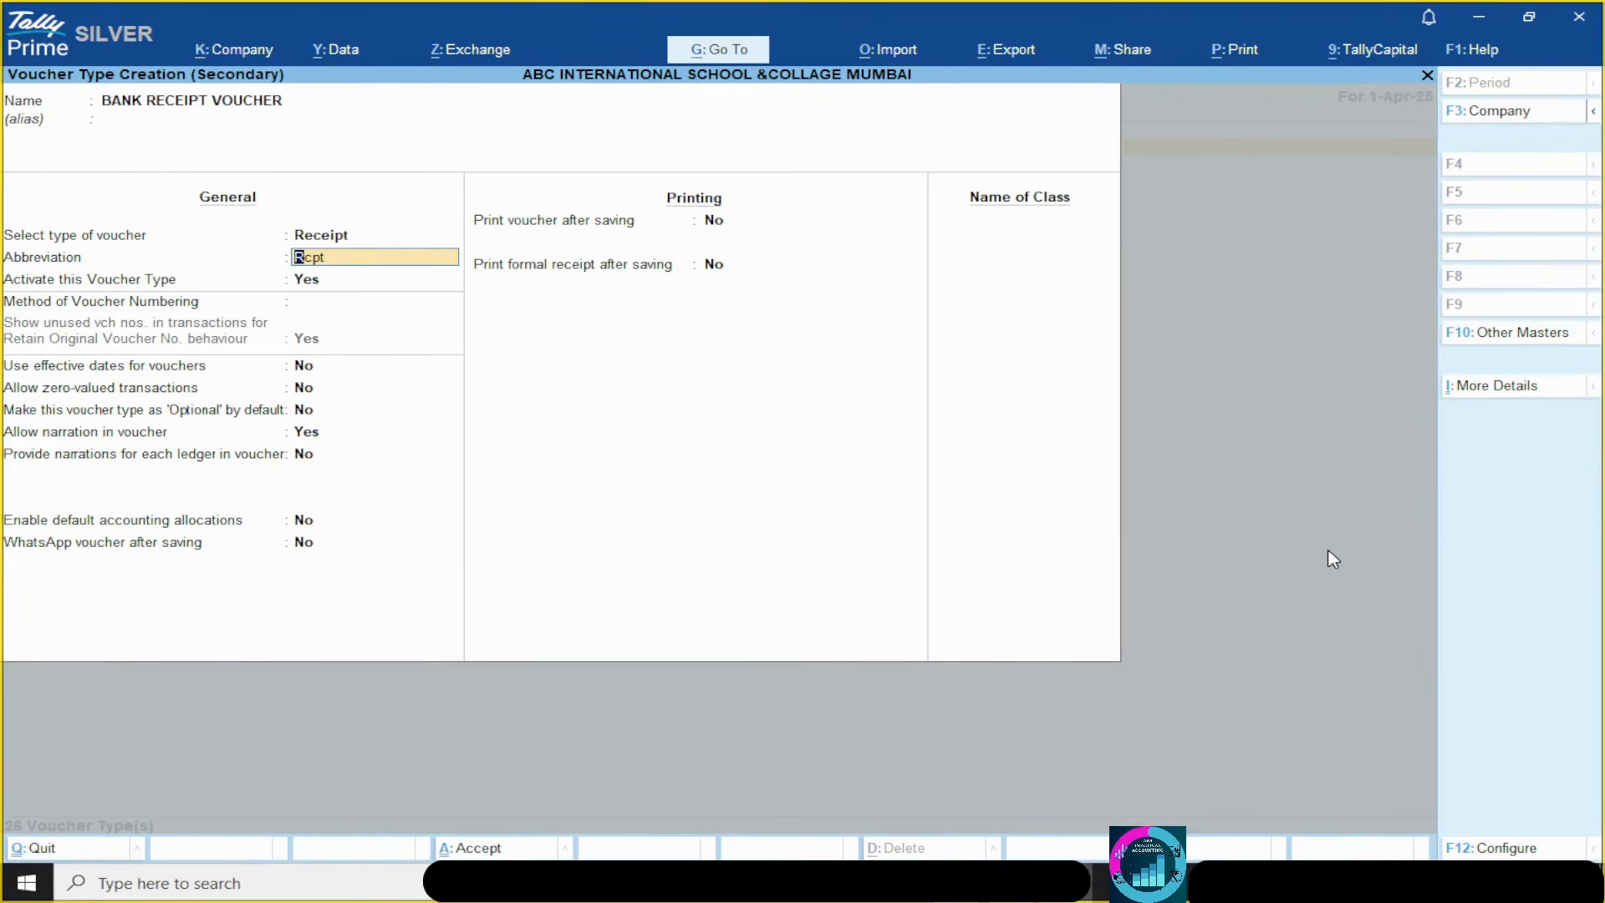
key(alt+Tab)
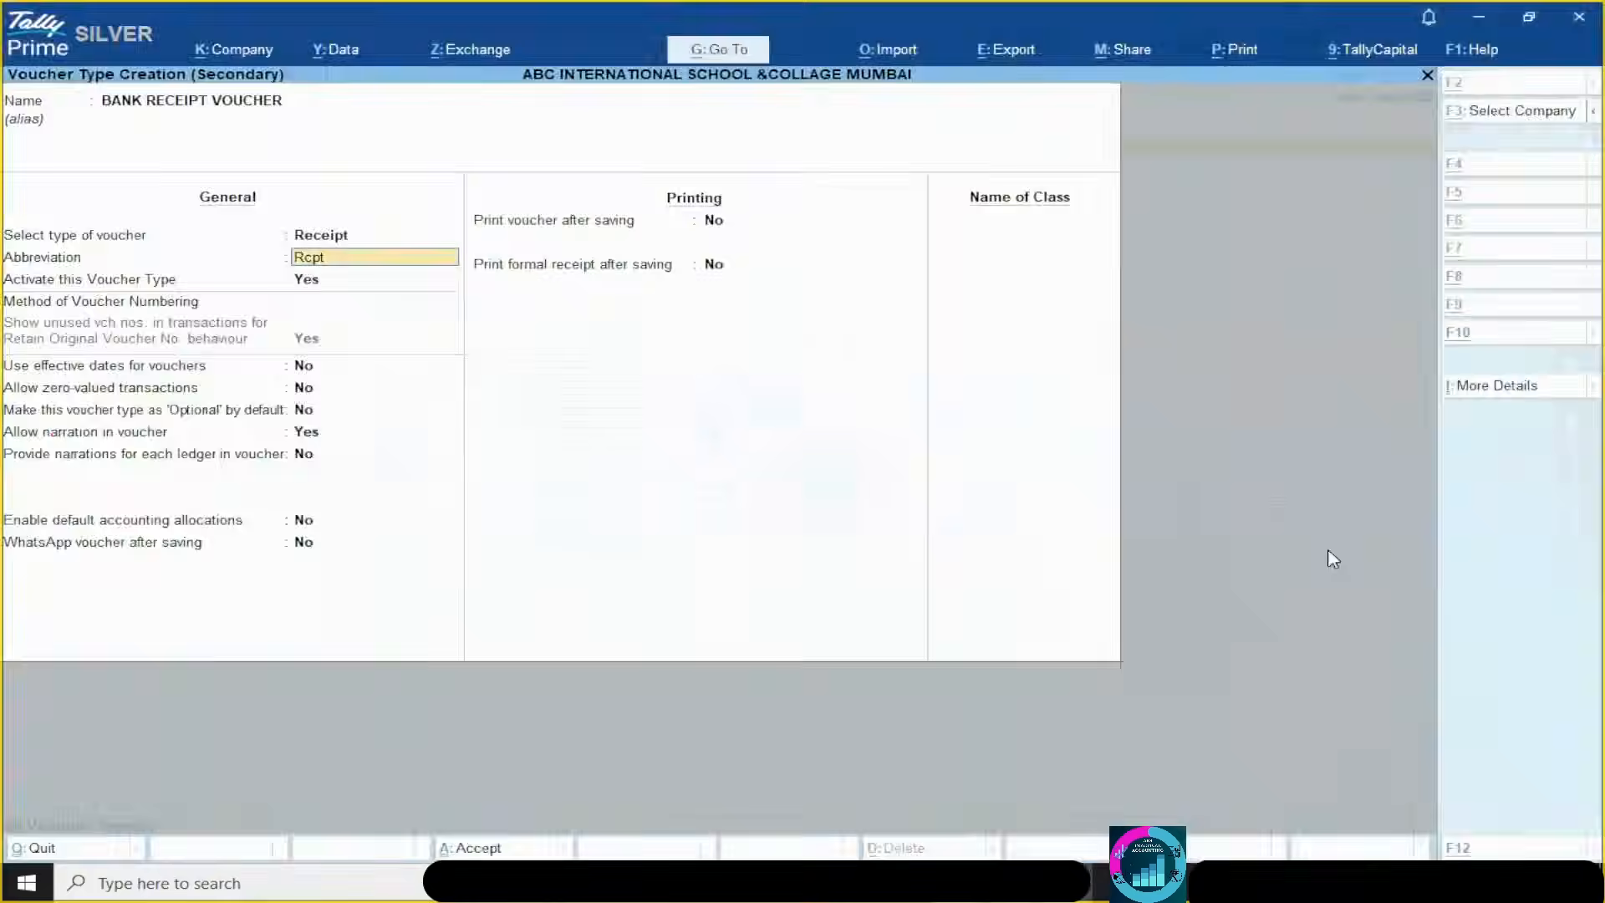
key(alt+Tab)
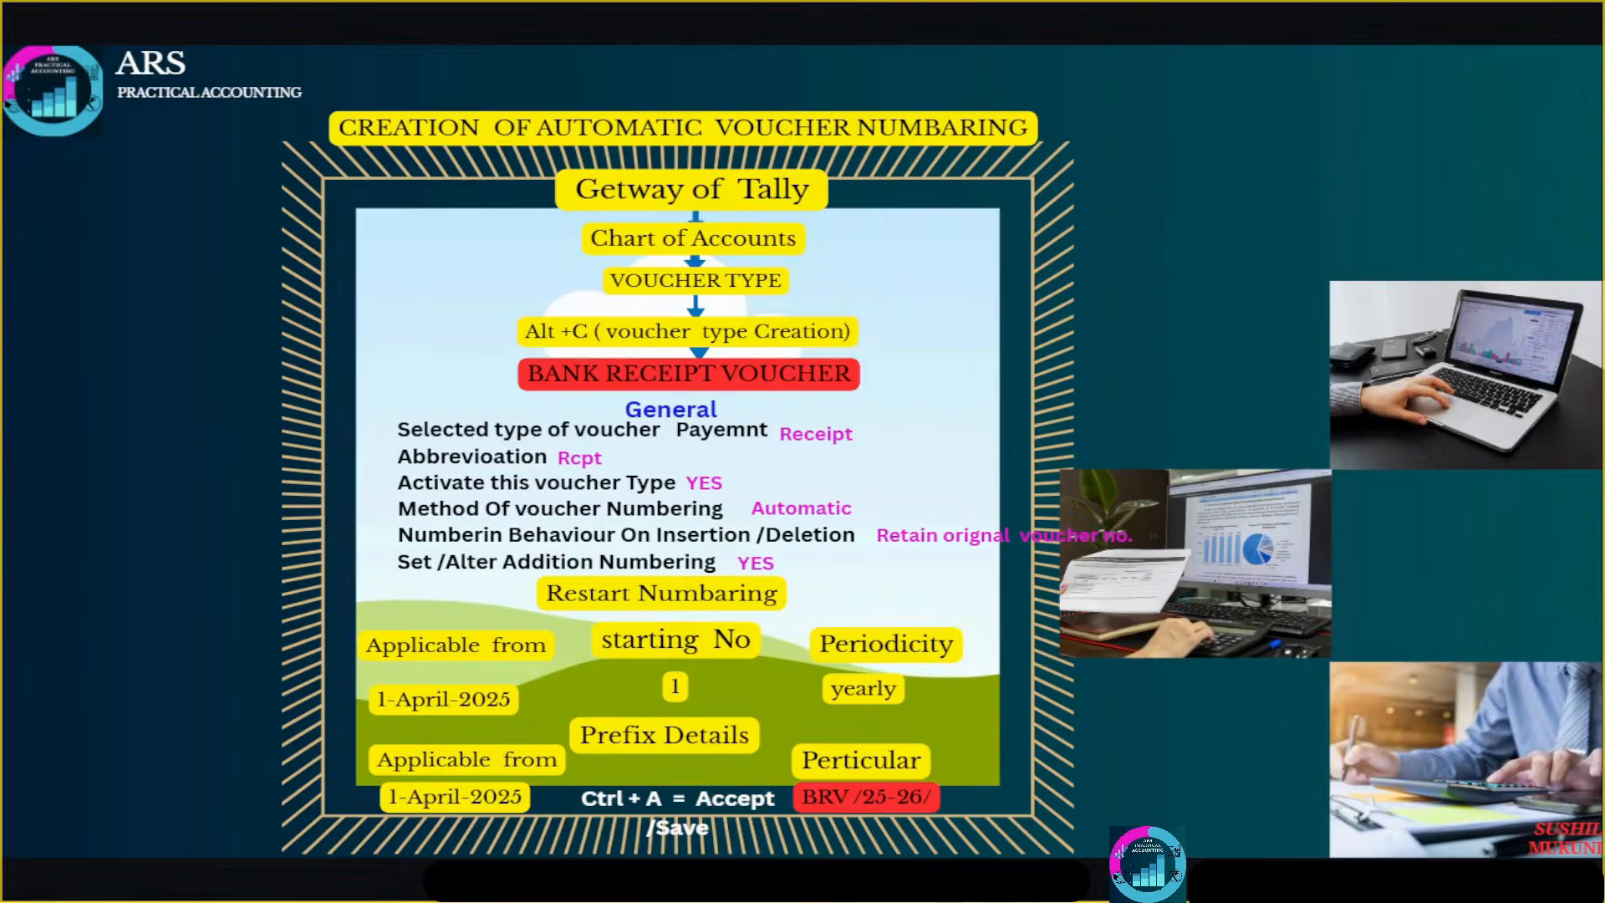
key(alt+Tab)
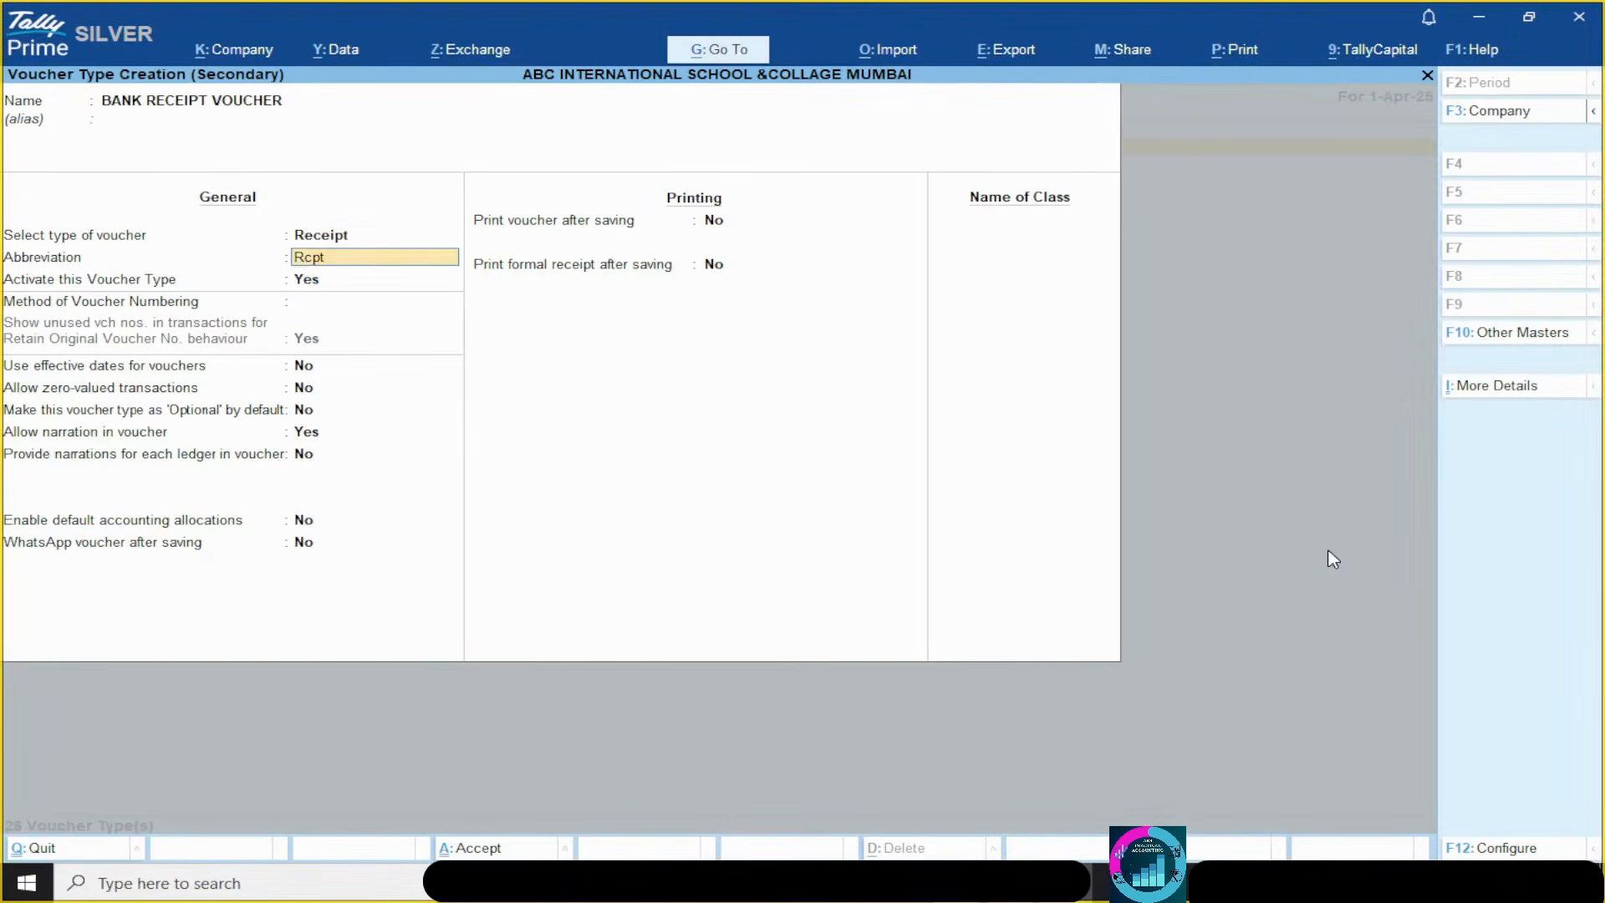
key(Return)
key(Return)
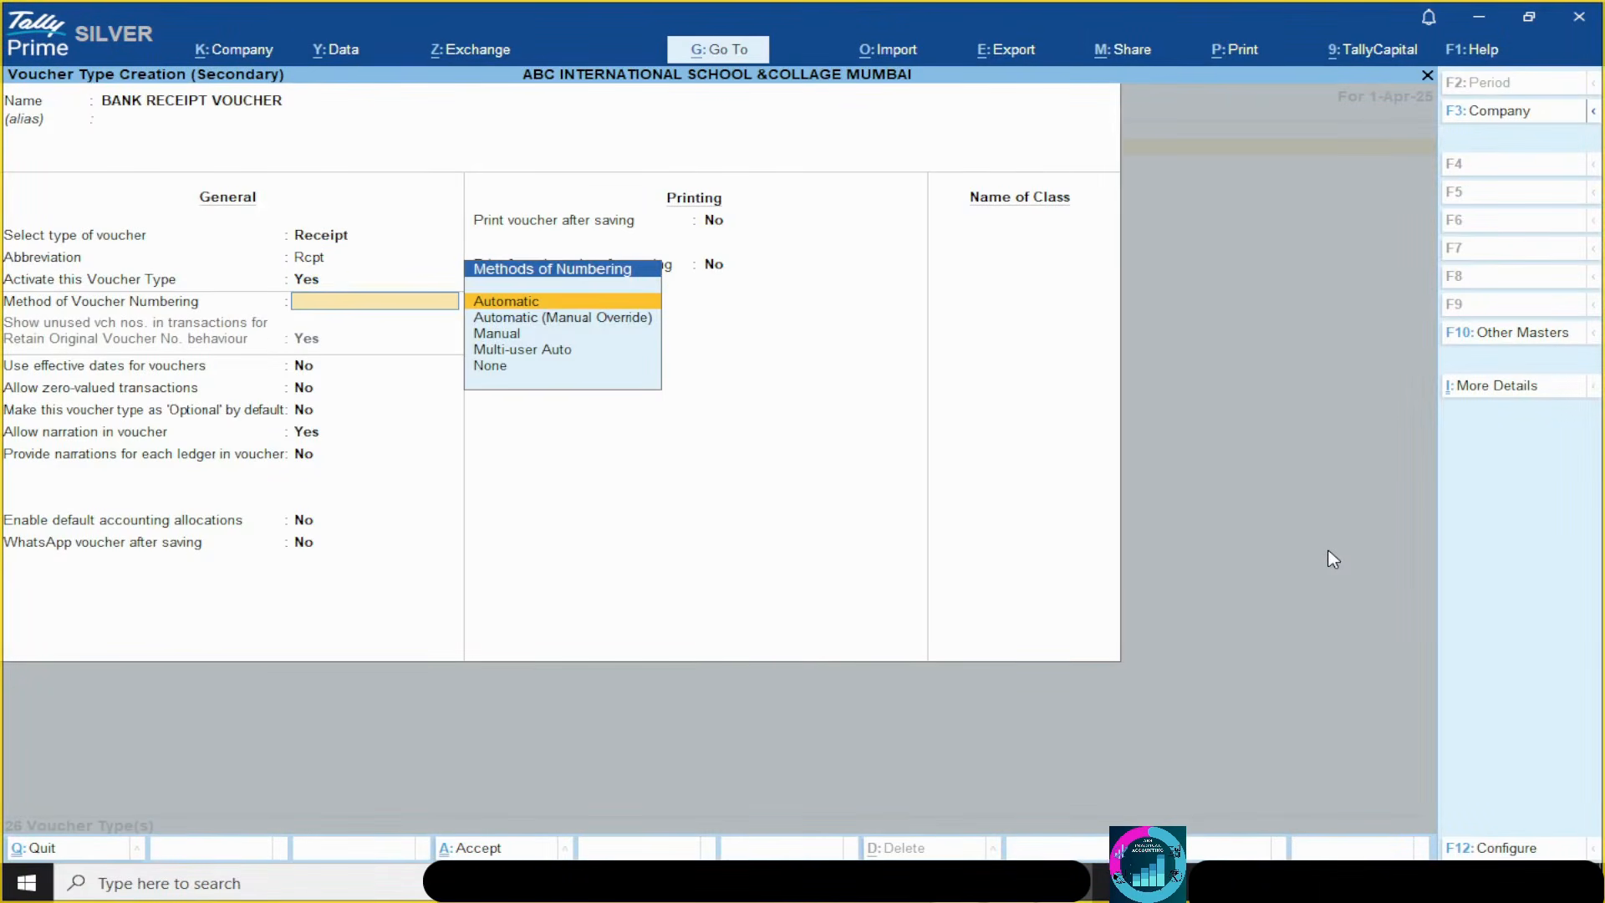
- Set the bank receipt voucher's numbering method to Automatic with Retain Original Voucher No., checking the reference slide
key(Return)
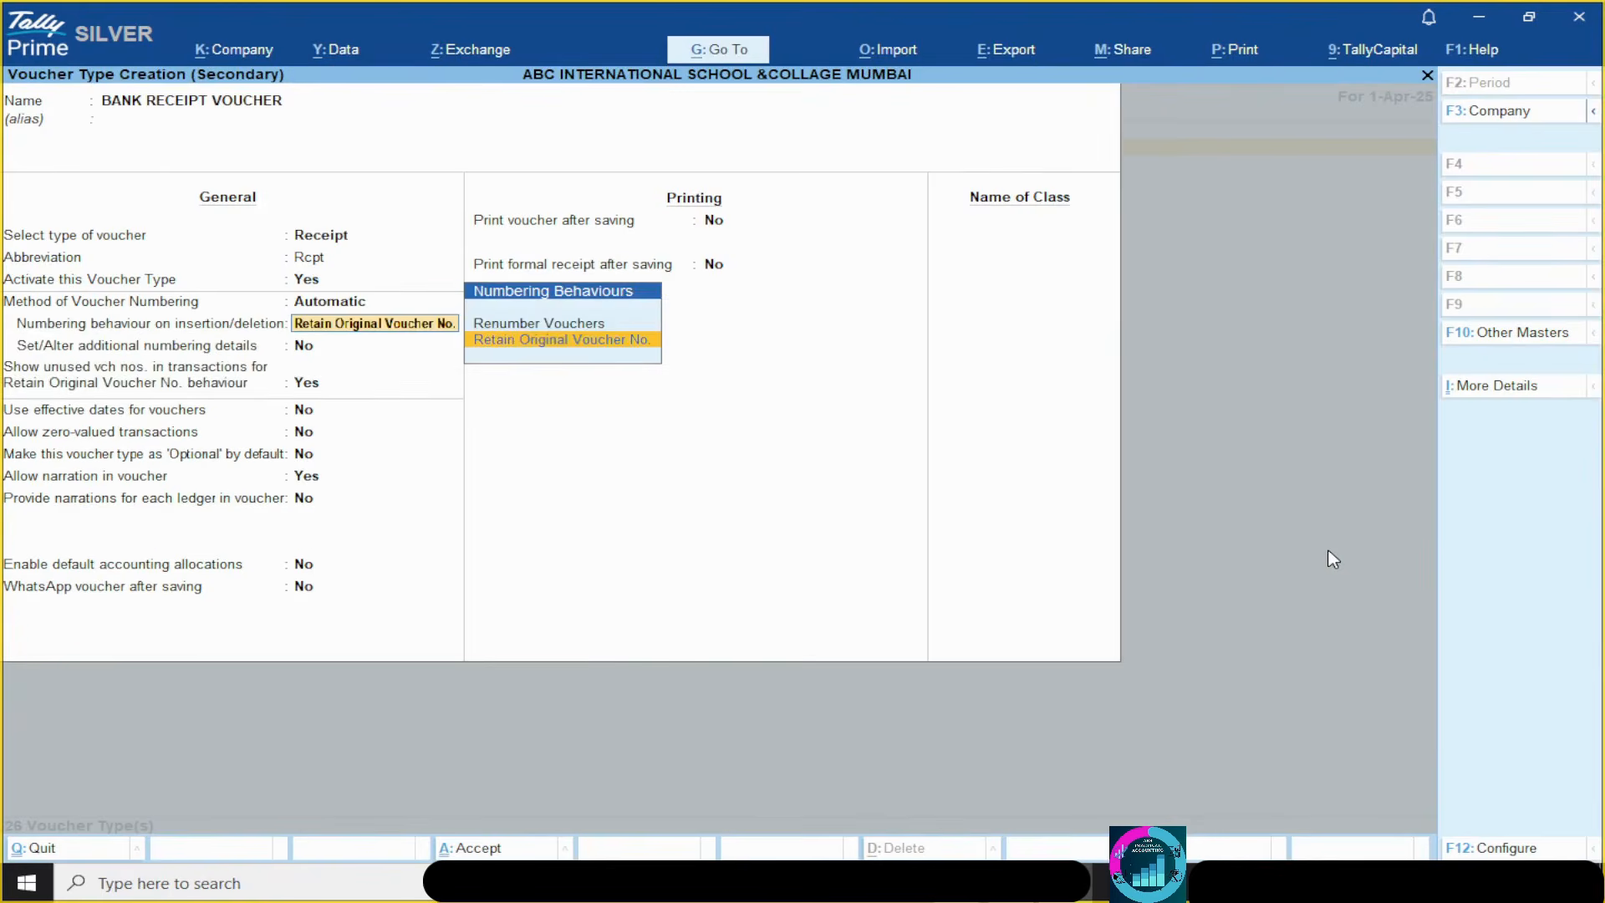
key(alt+Tab)
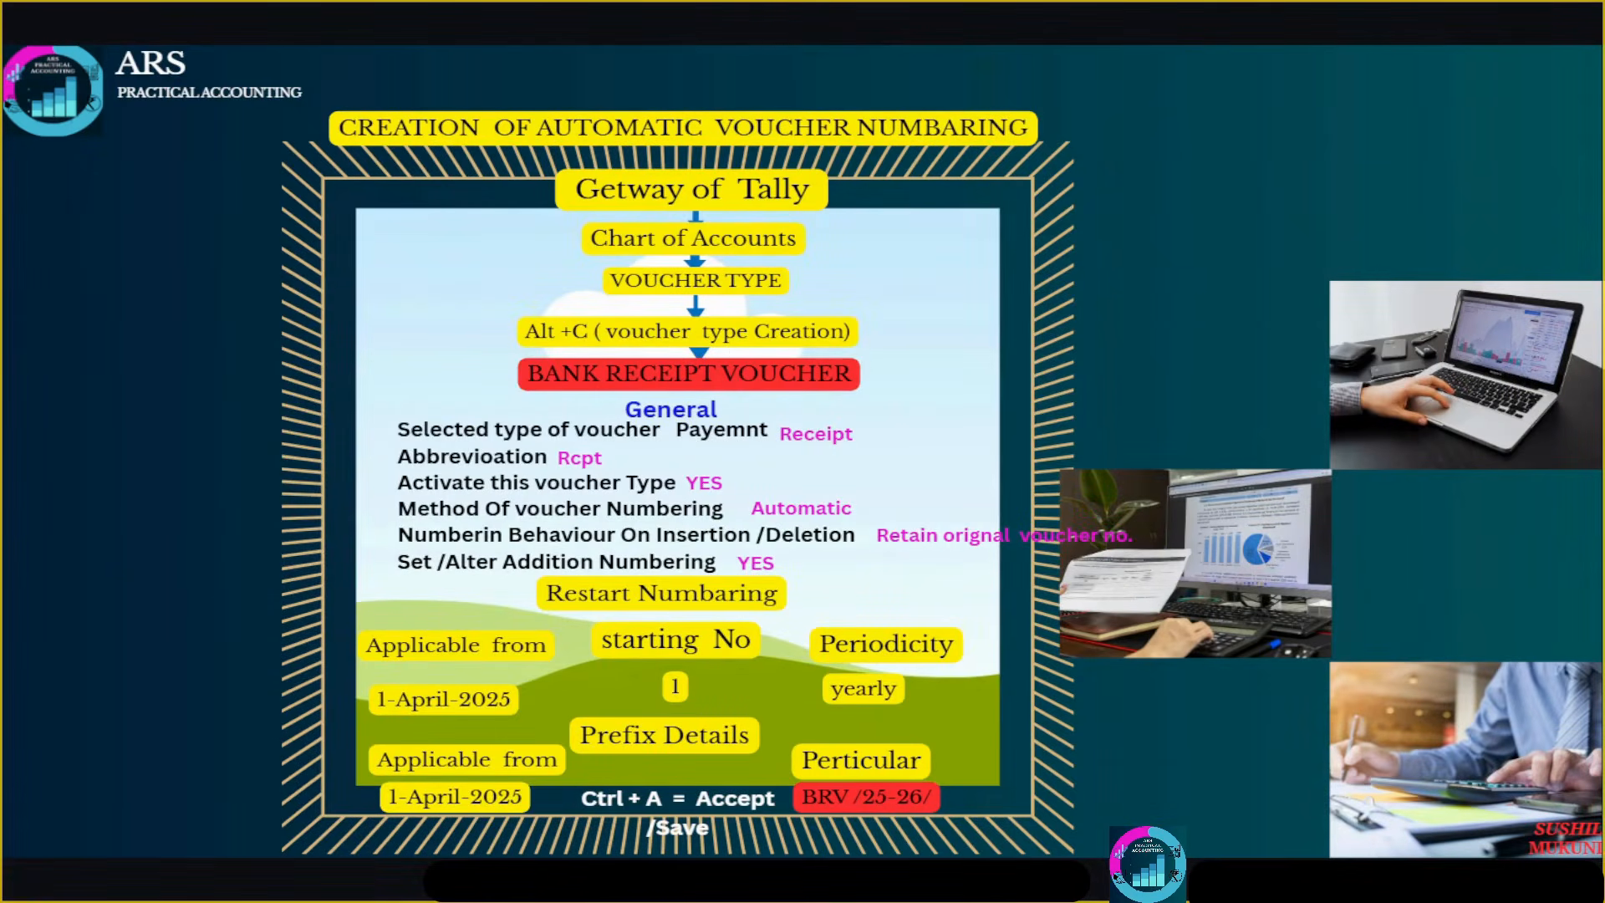
key(alt+Tab)
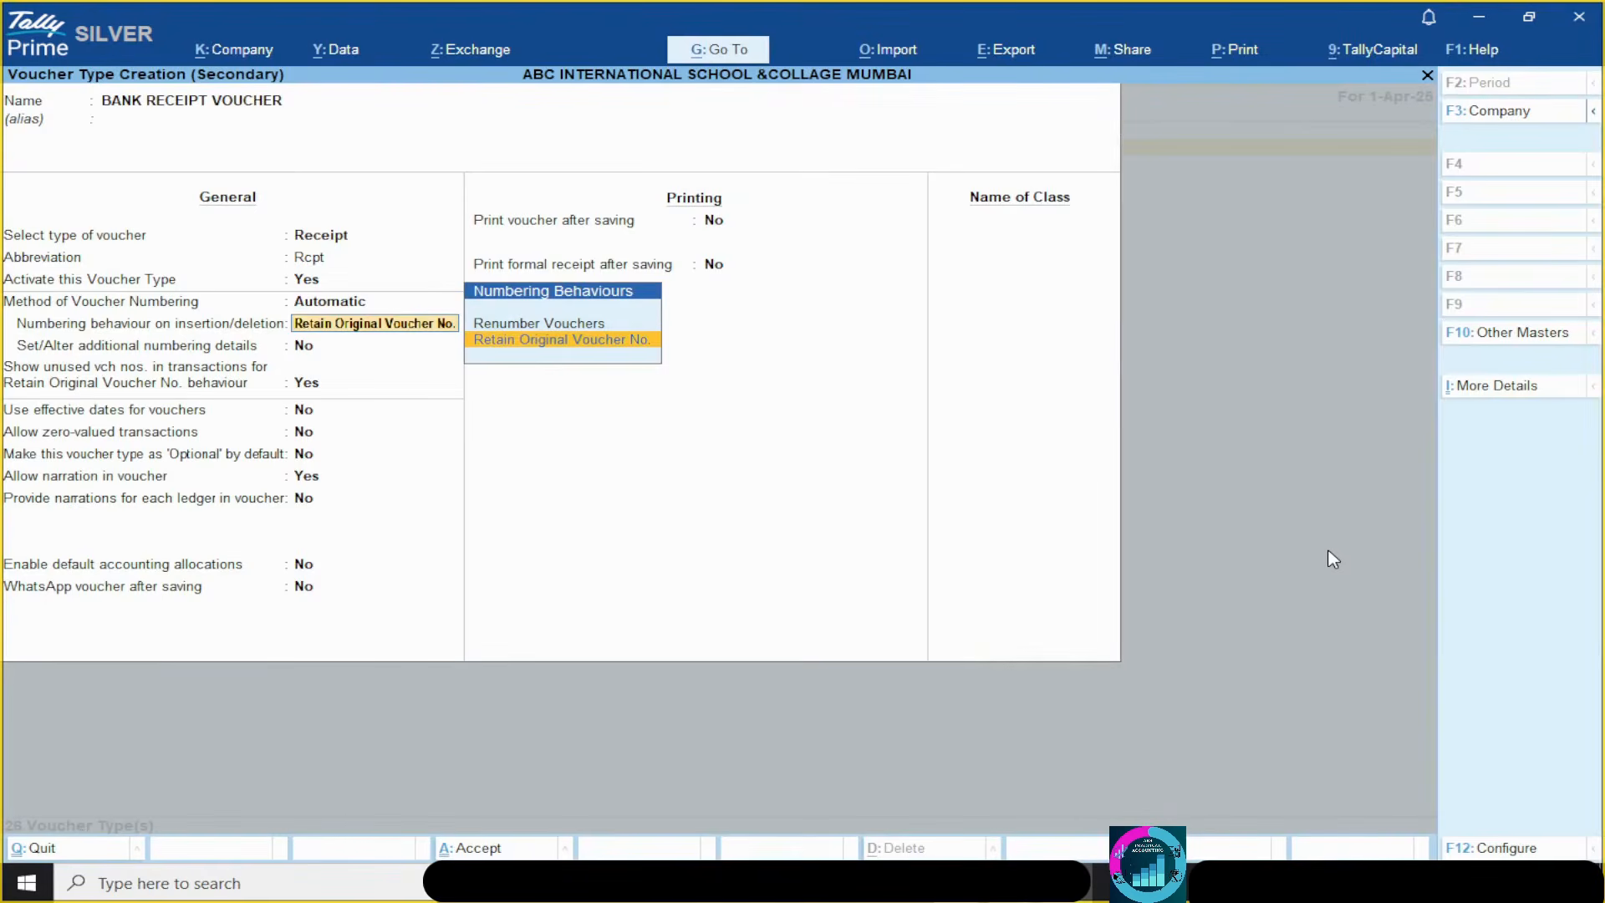
key(Return)
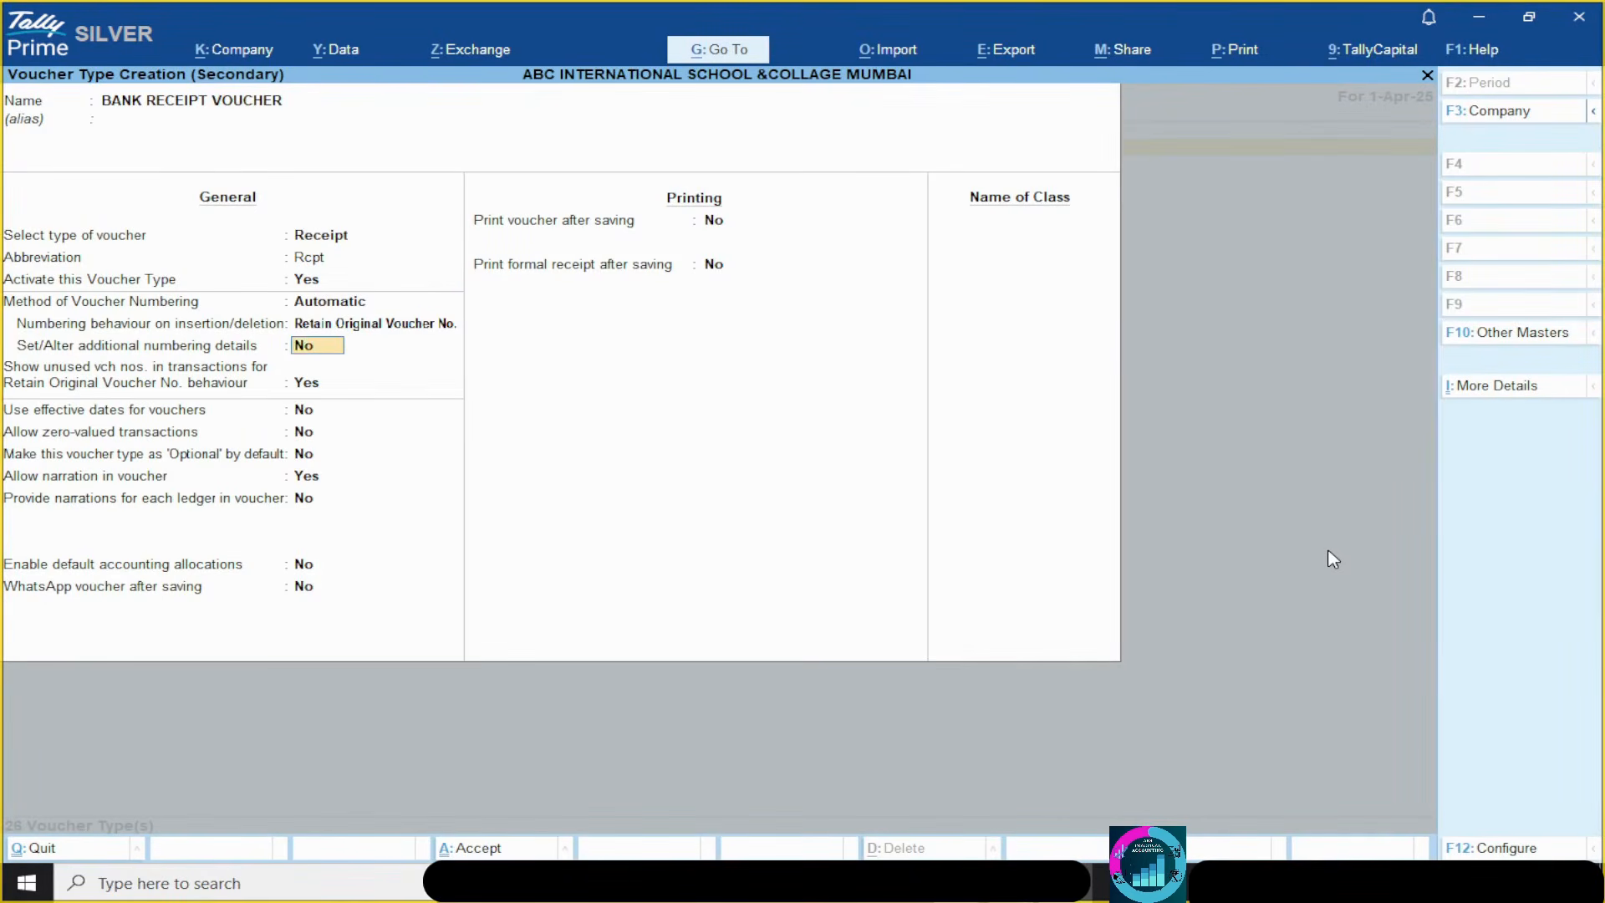
- Enable additional numbering details for the bank receipt voucher per the reference slide, keeping starting number 1 and zero prefilling at No
key(alt+Tab)
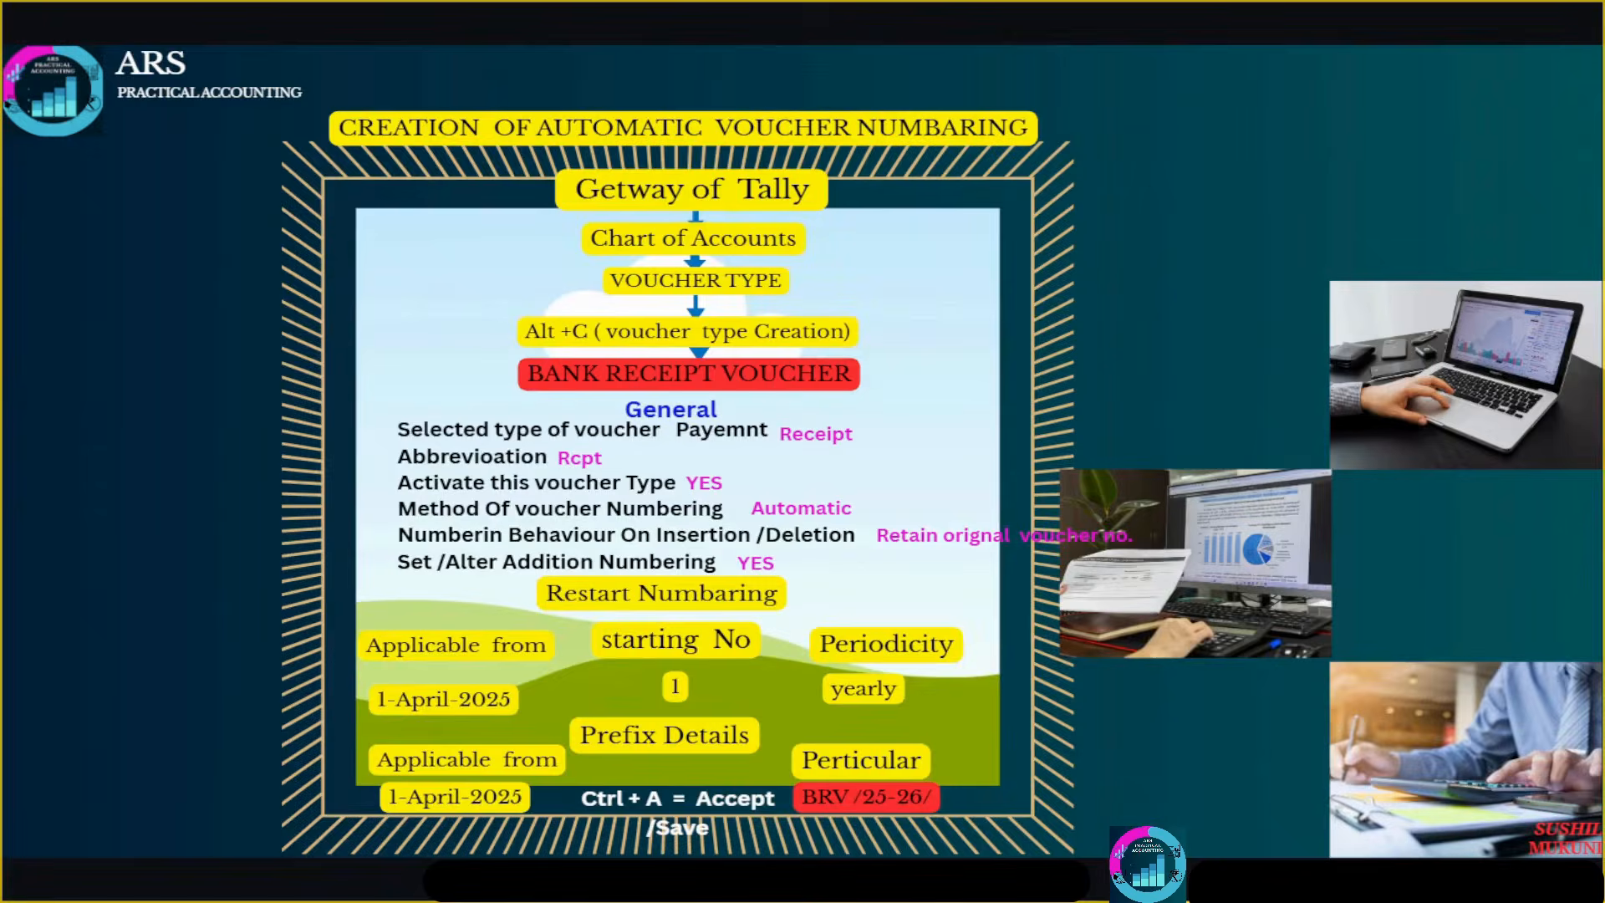
key(alt+Tab)
text(YES)
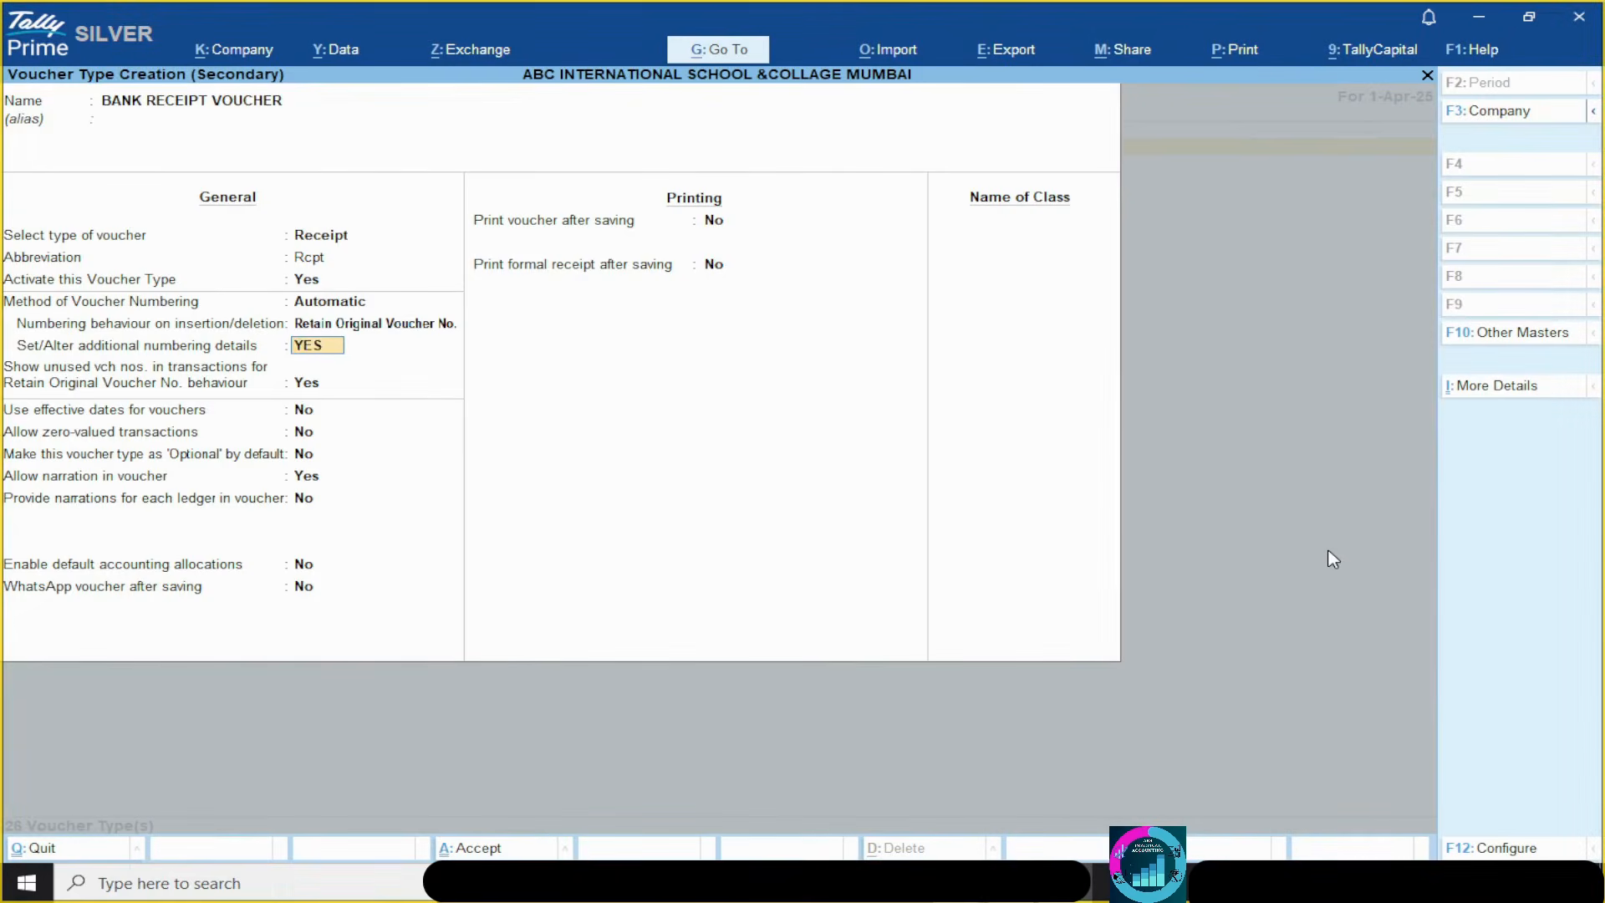
key(Return)
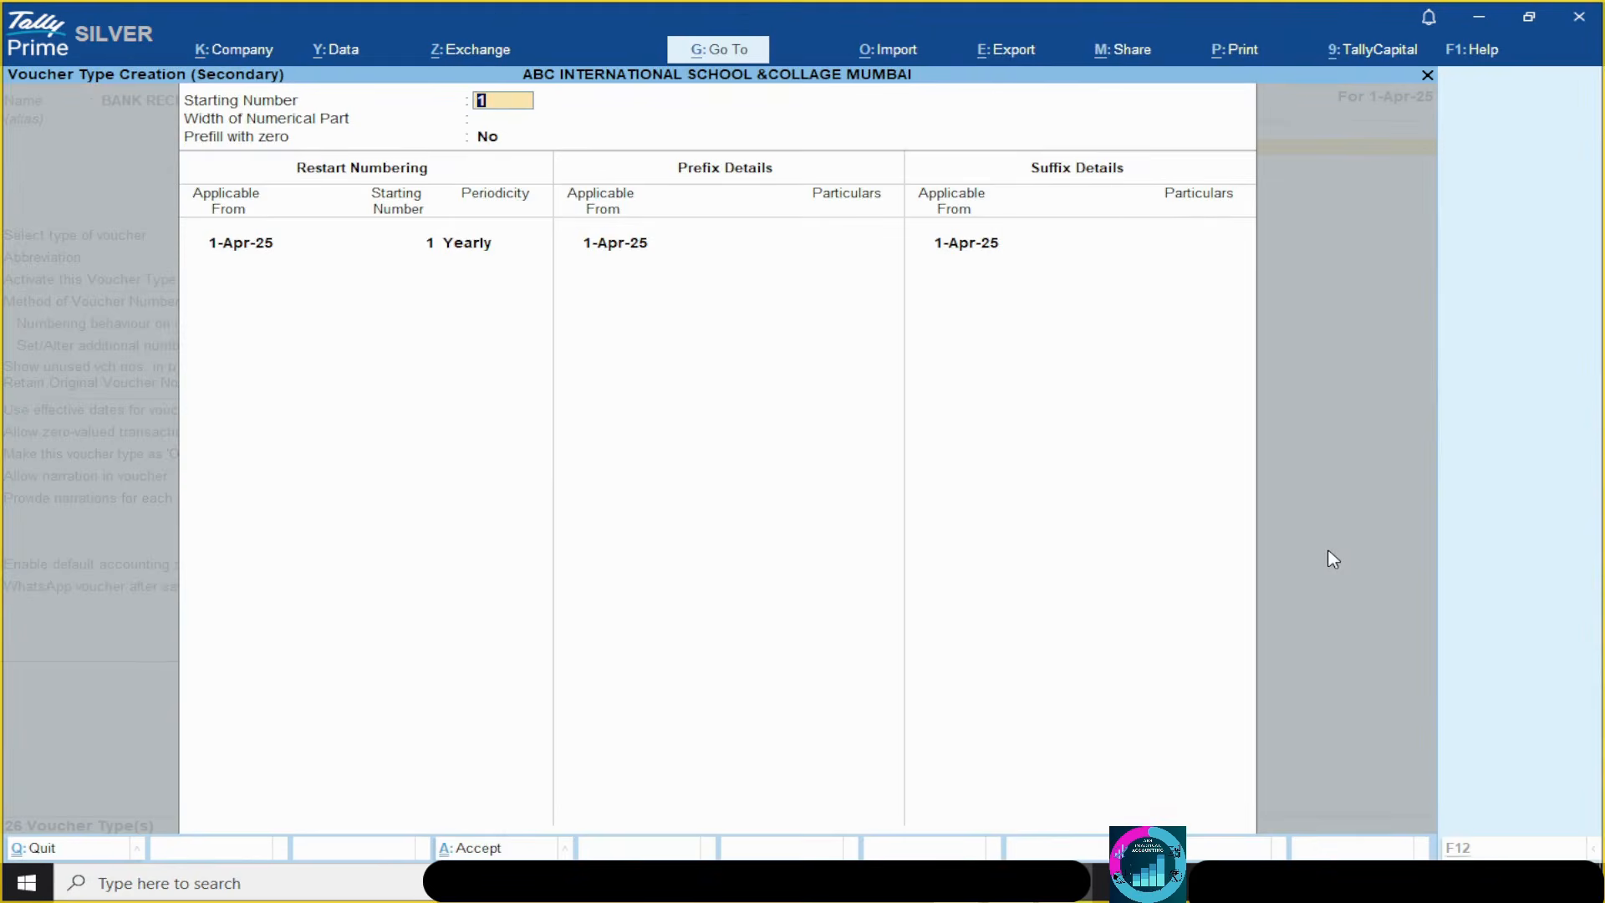
key(alt+Tab)
key(alt+Tab)
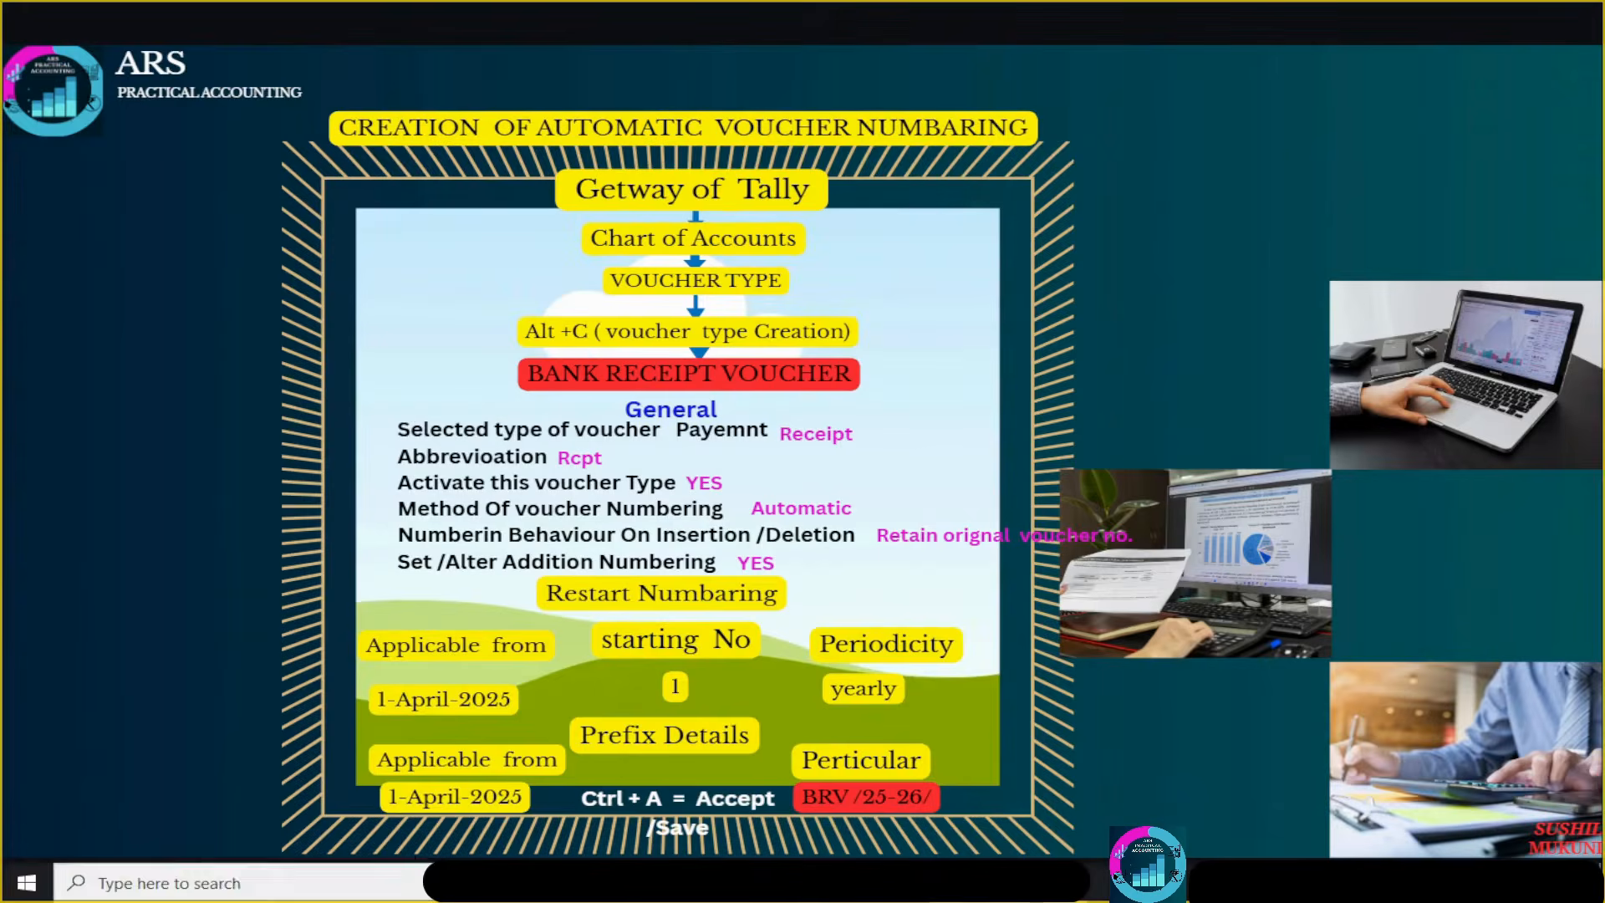
key(Return)
key(Return)
key(Return)
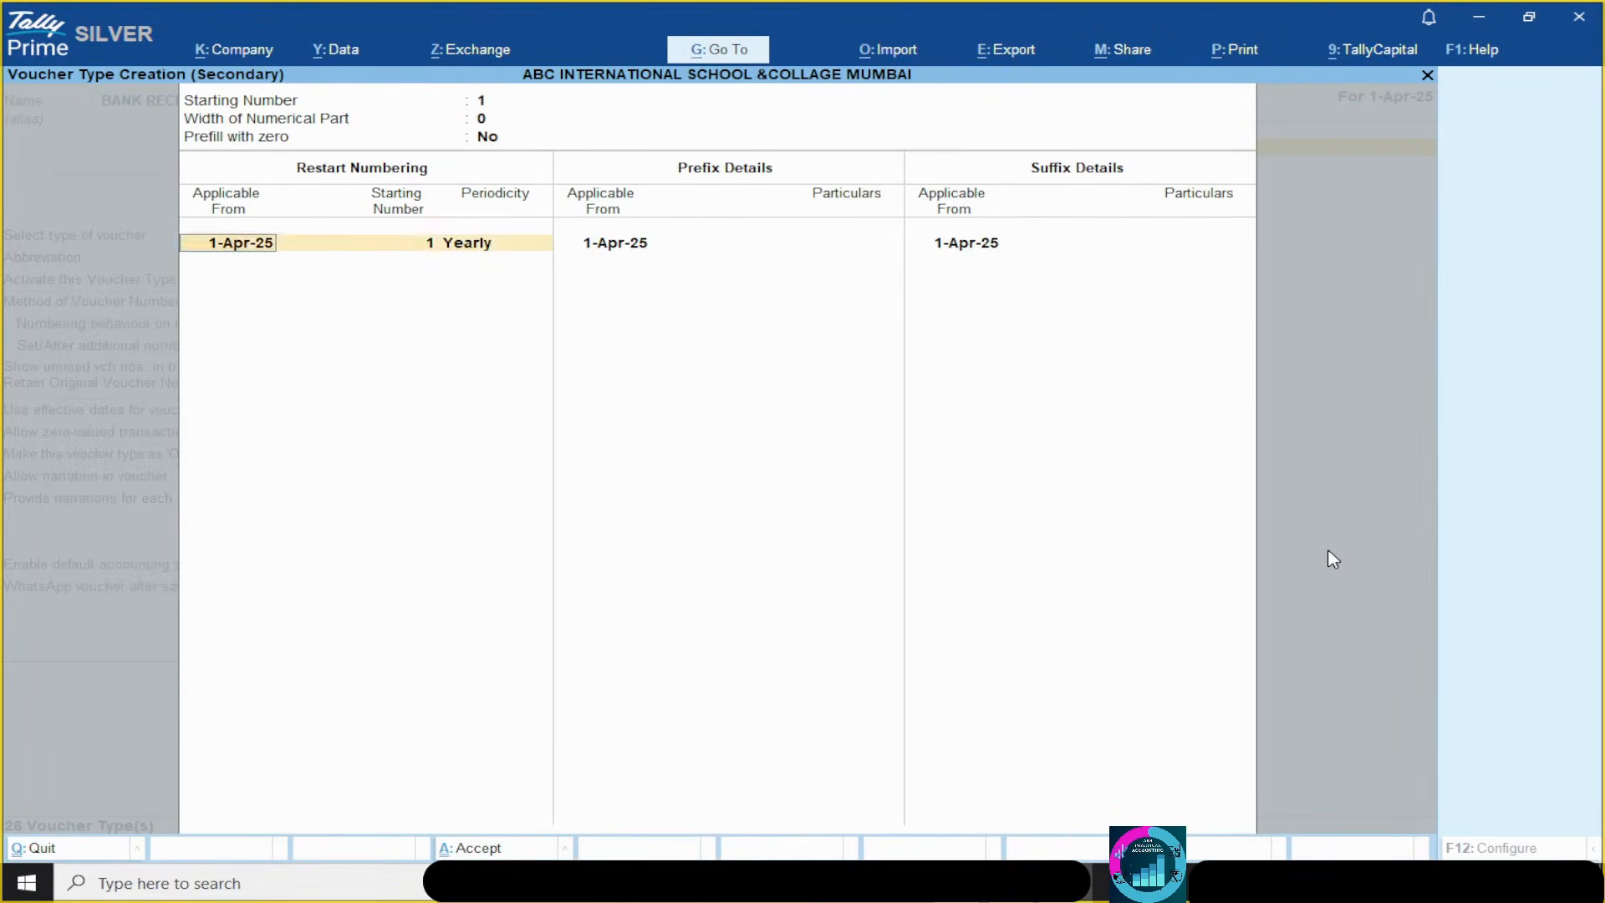
- Accept the bank receipt voucher's restart numbering from 1-Apr-25 with starting number 1 and Yearly periodicity
key(Return)
key(Return)
key(Return)
key(Return)
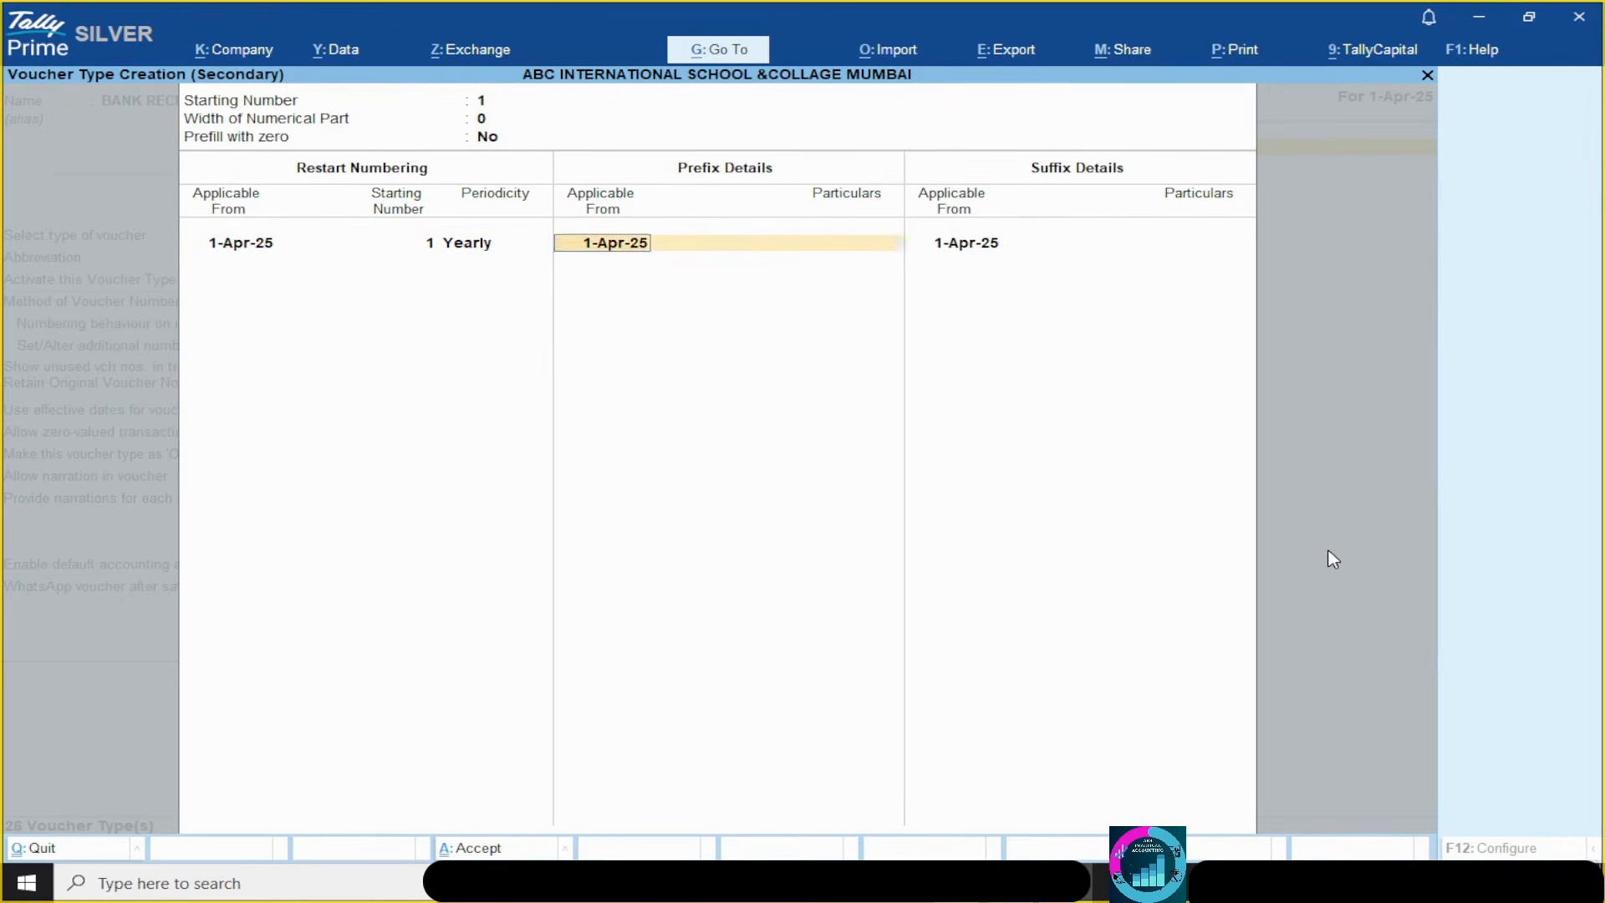
- Set the bank receipt voucher's prefix to BRV/25-26/ from 1-Apr-25 per the reference slide, save it and return to the Gateway of Tally
key(Return)
key(alt+Tab)
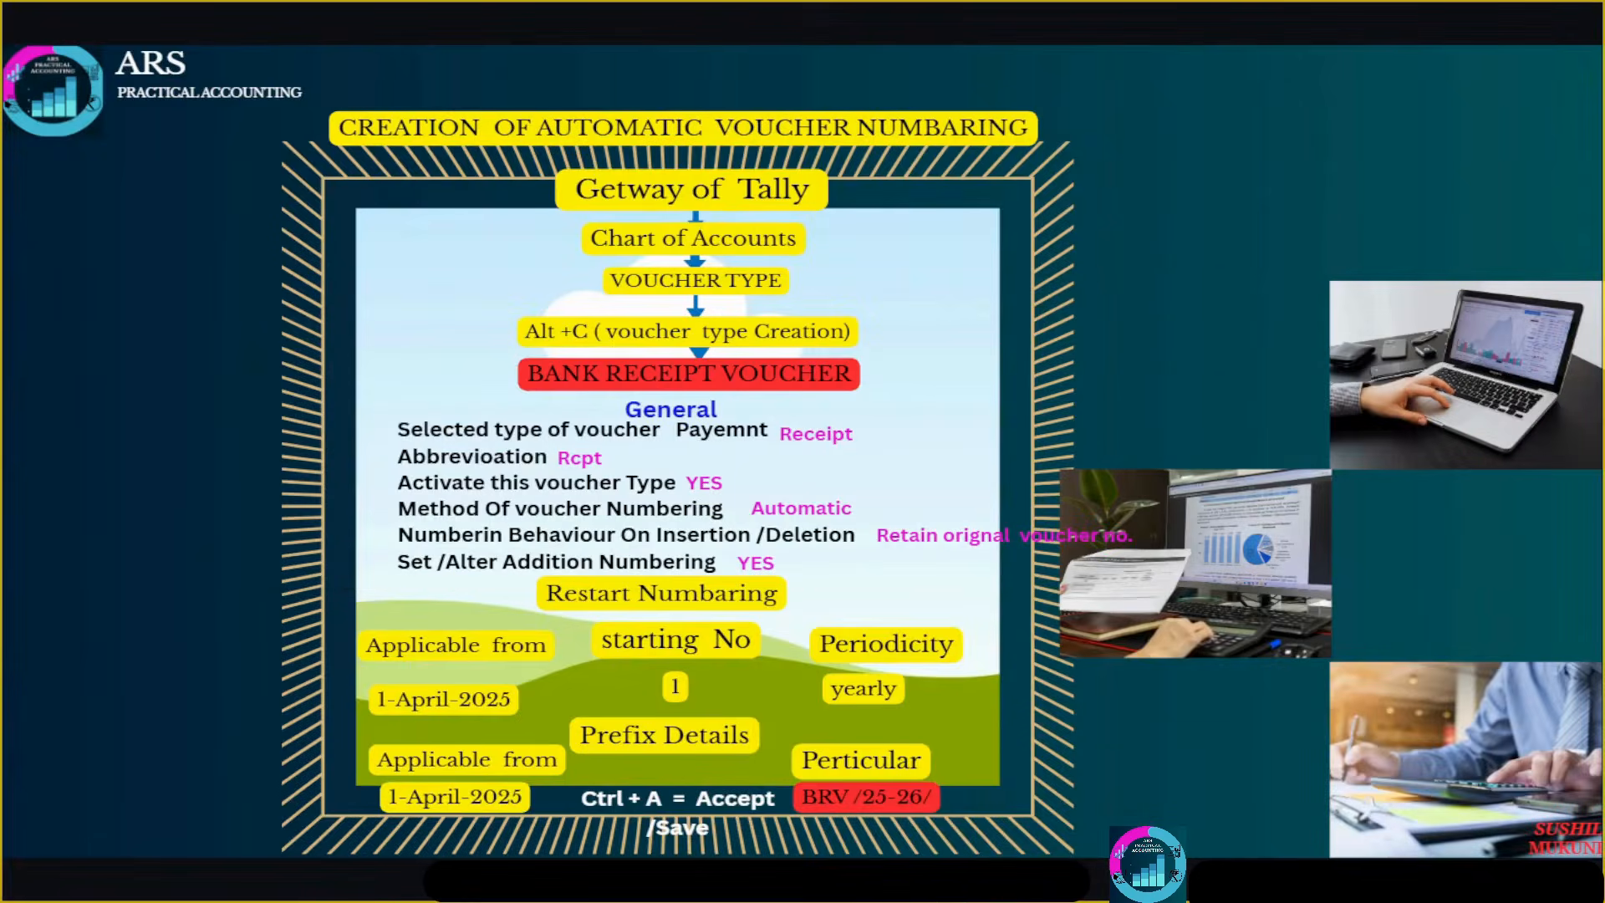
key(alt+Tab)
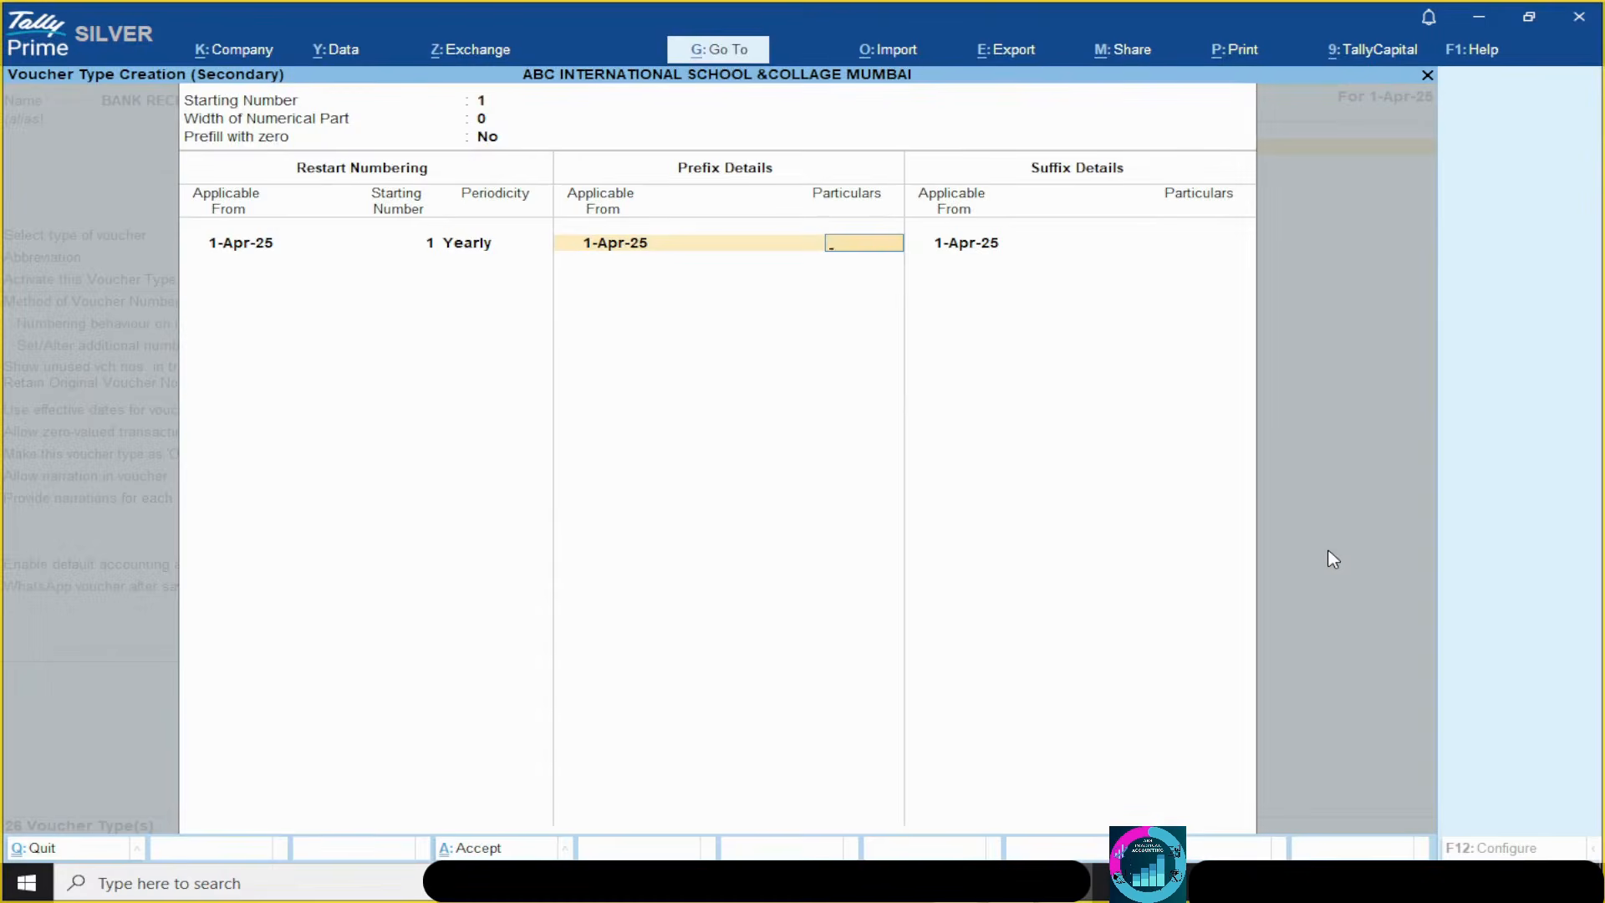
text(BRV/25-26/)
key(Return)
key(Return)
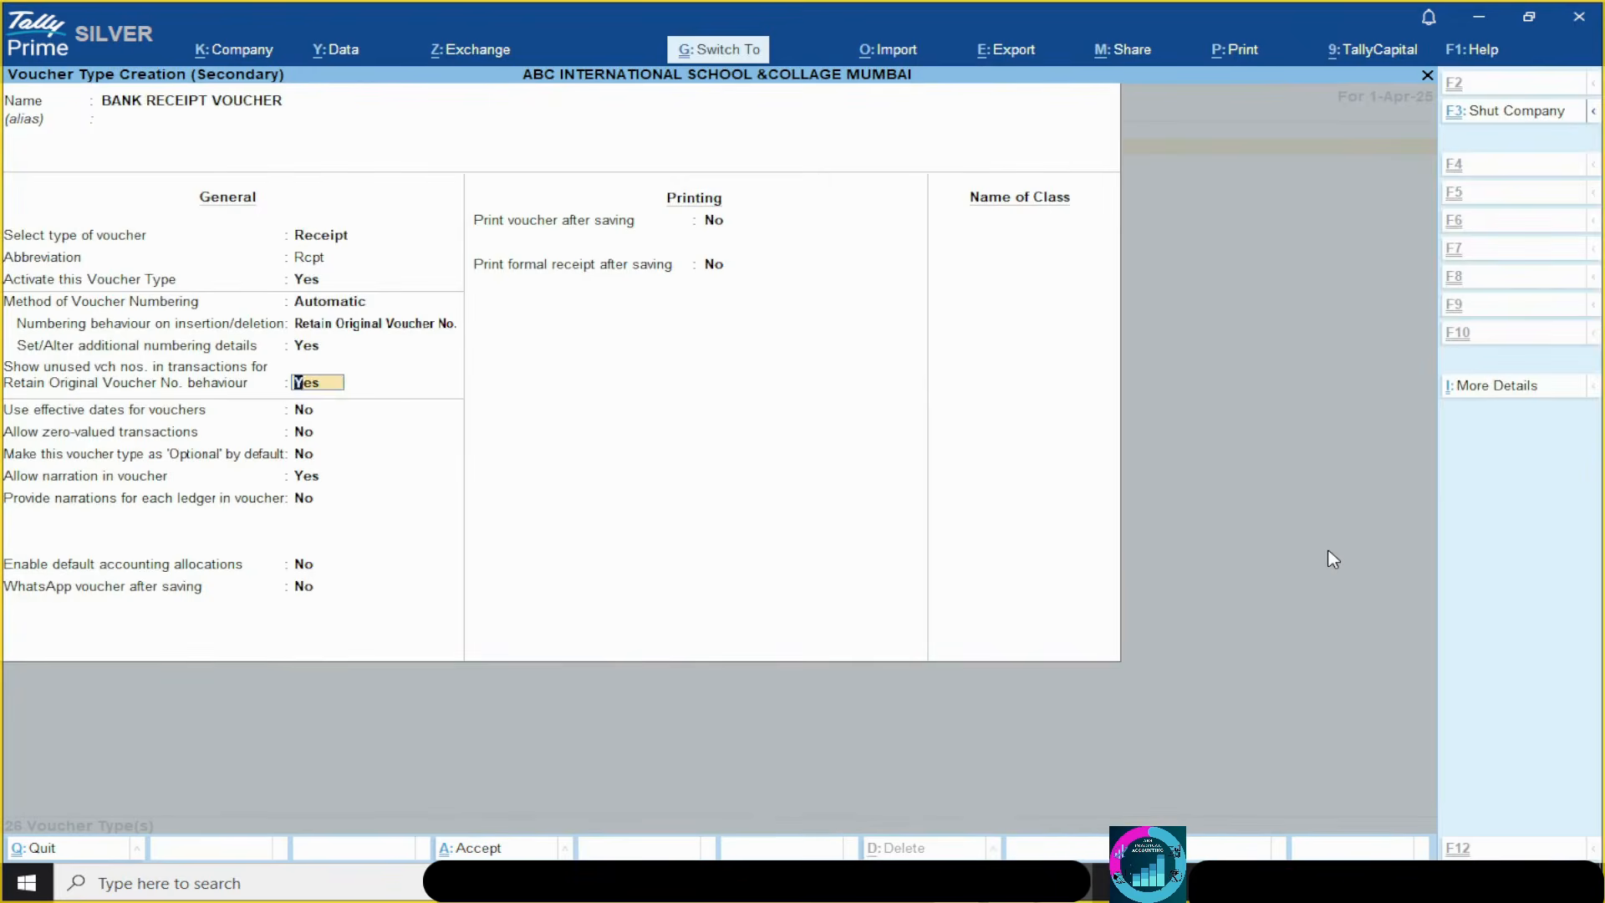
key(ctrl+a)
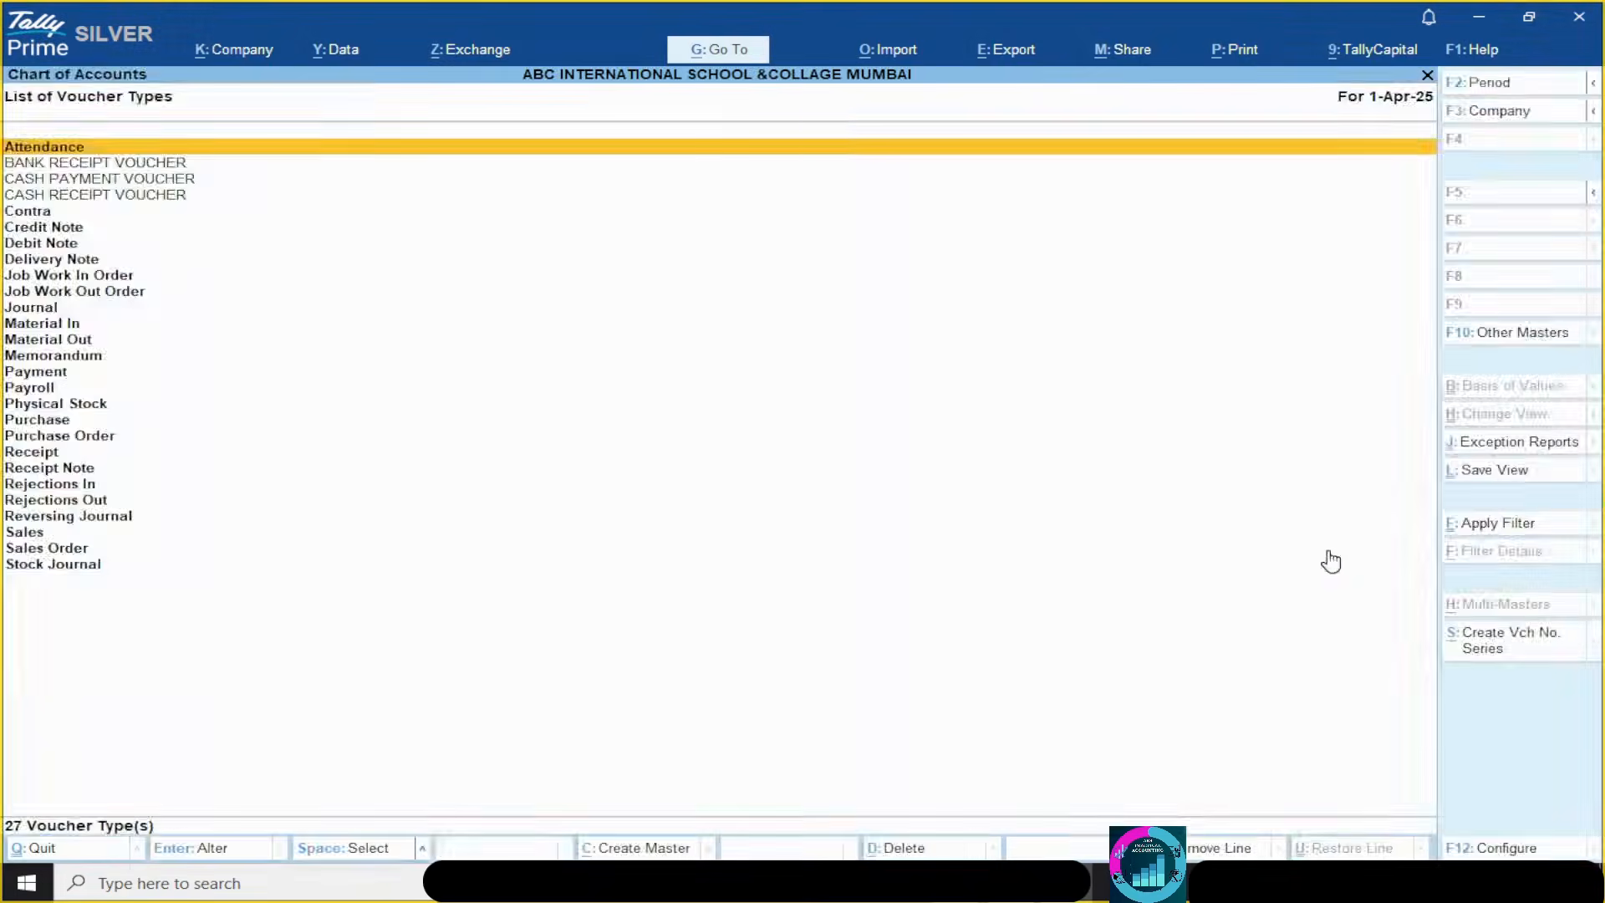
key(Escape)
key(Escape)
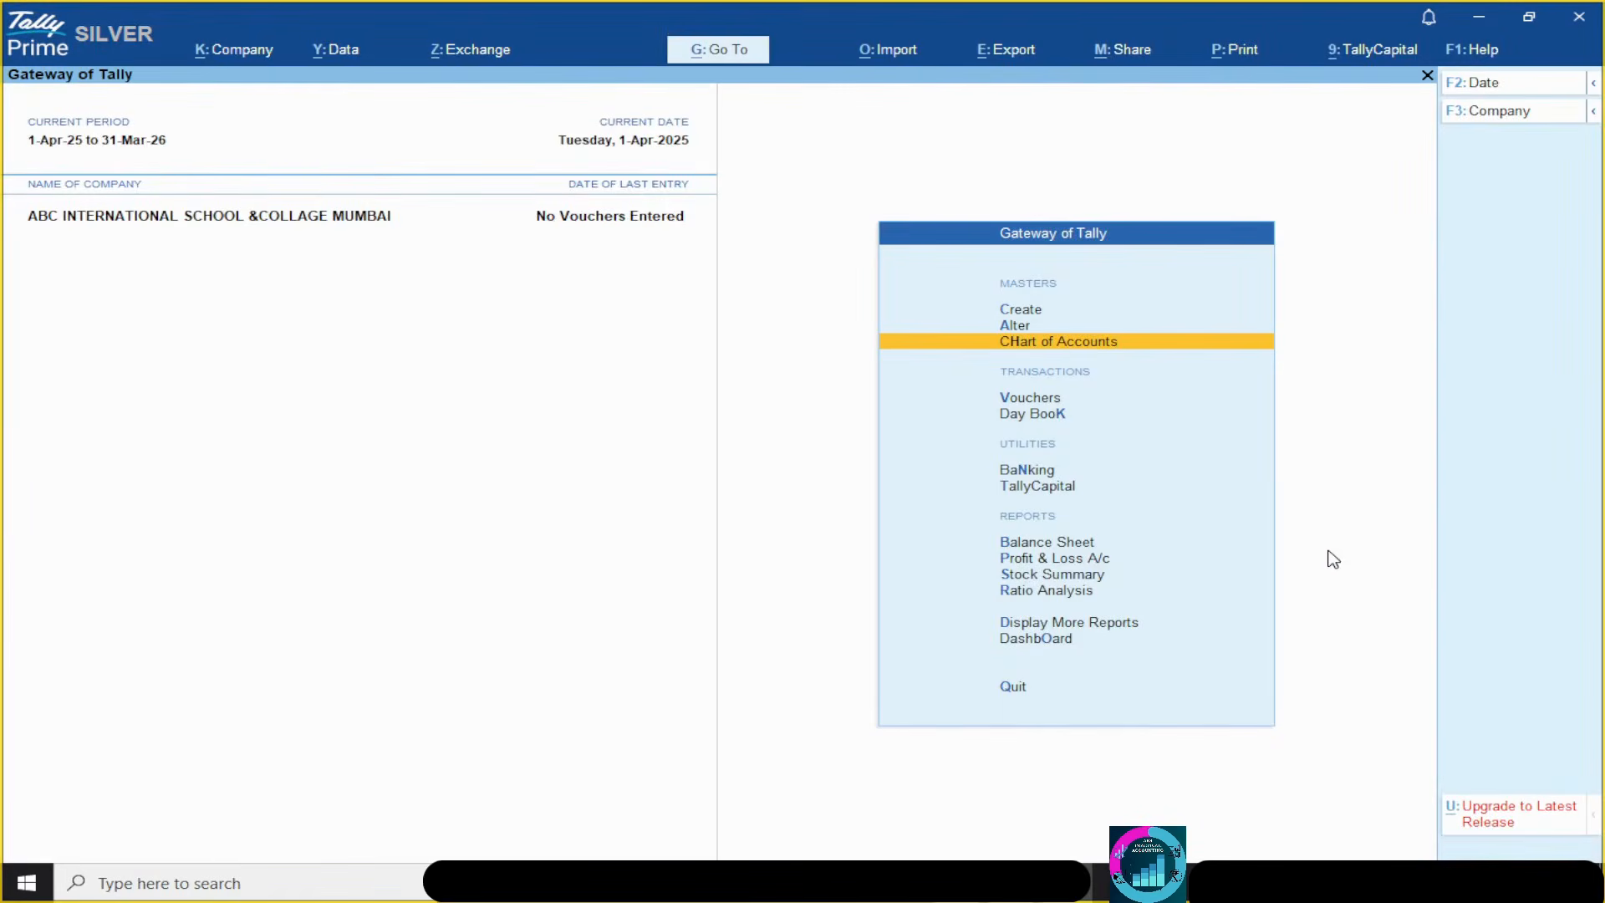
- Start a new voucher type from the Chart of Accounts' voucher types and name it BANK PAYMENT VOUCHER without an alias
key(Return)
key(Down)
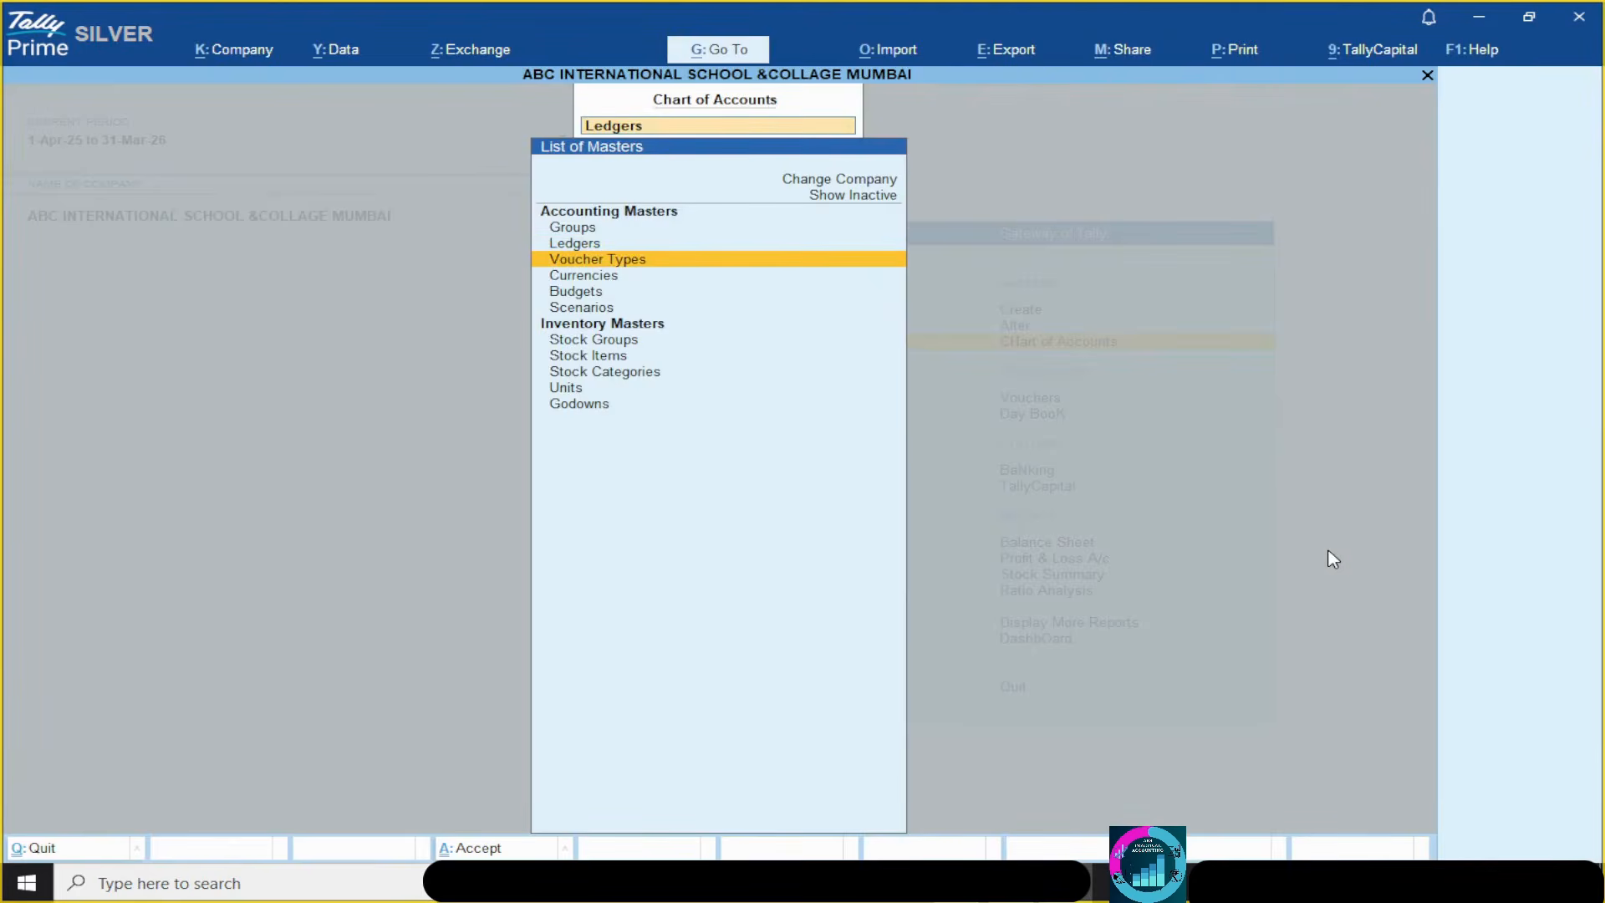
key(Return)
key(alt+c)
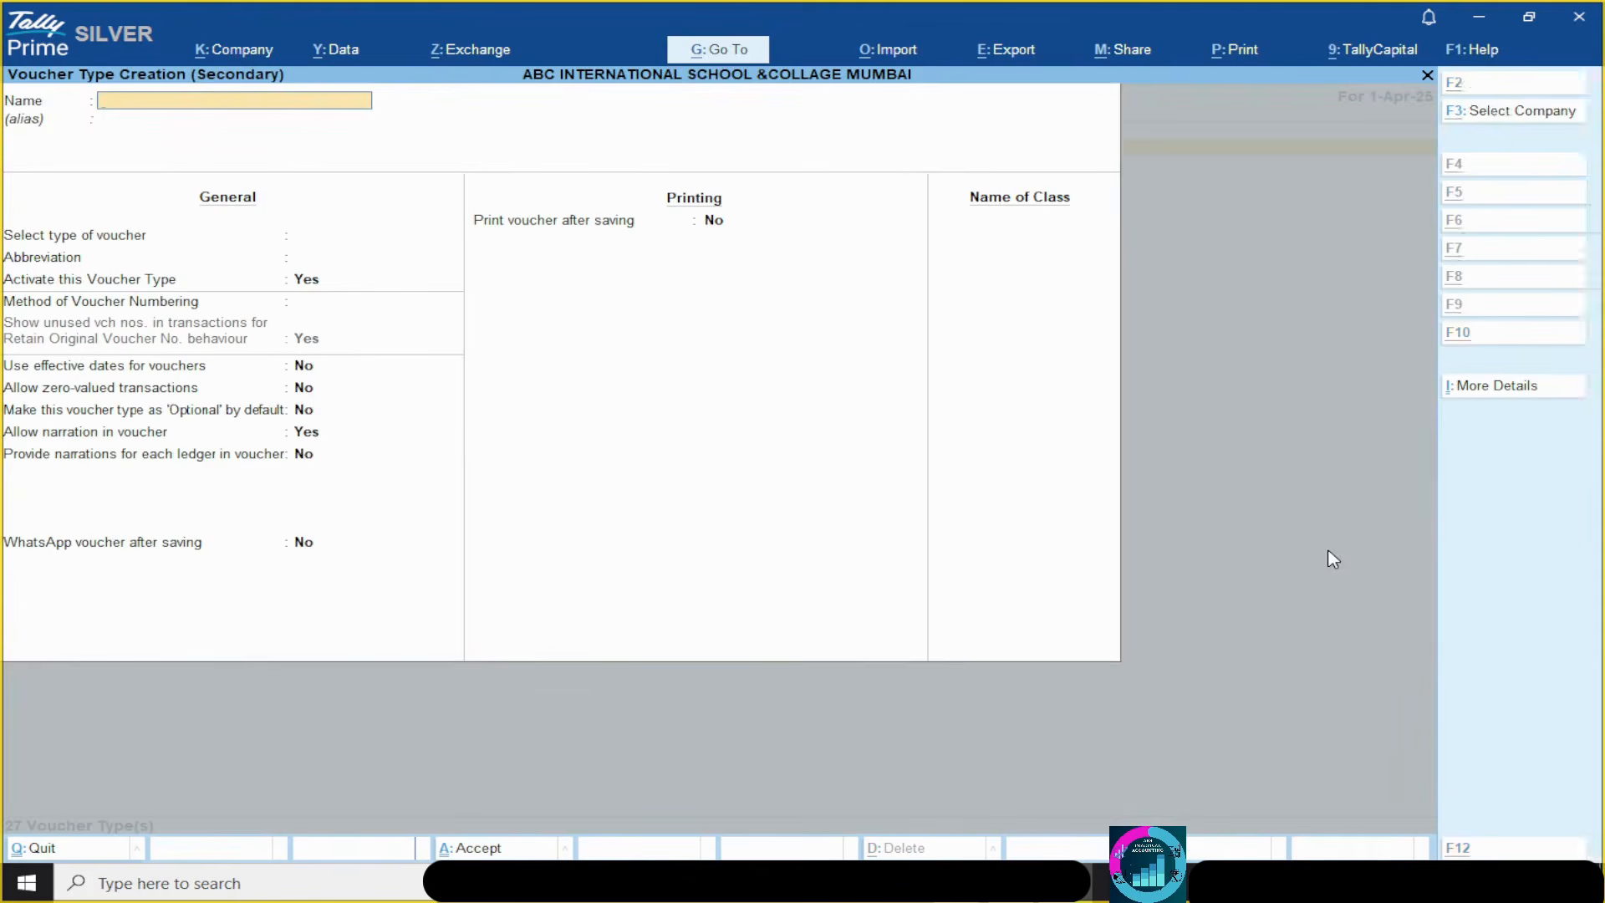
text(BAN)
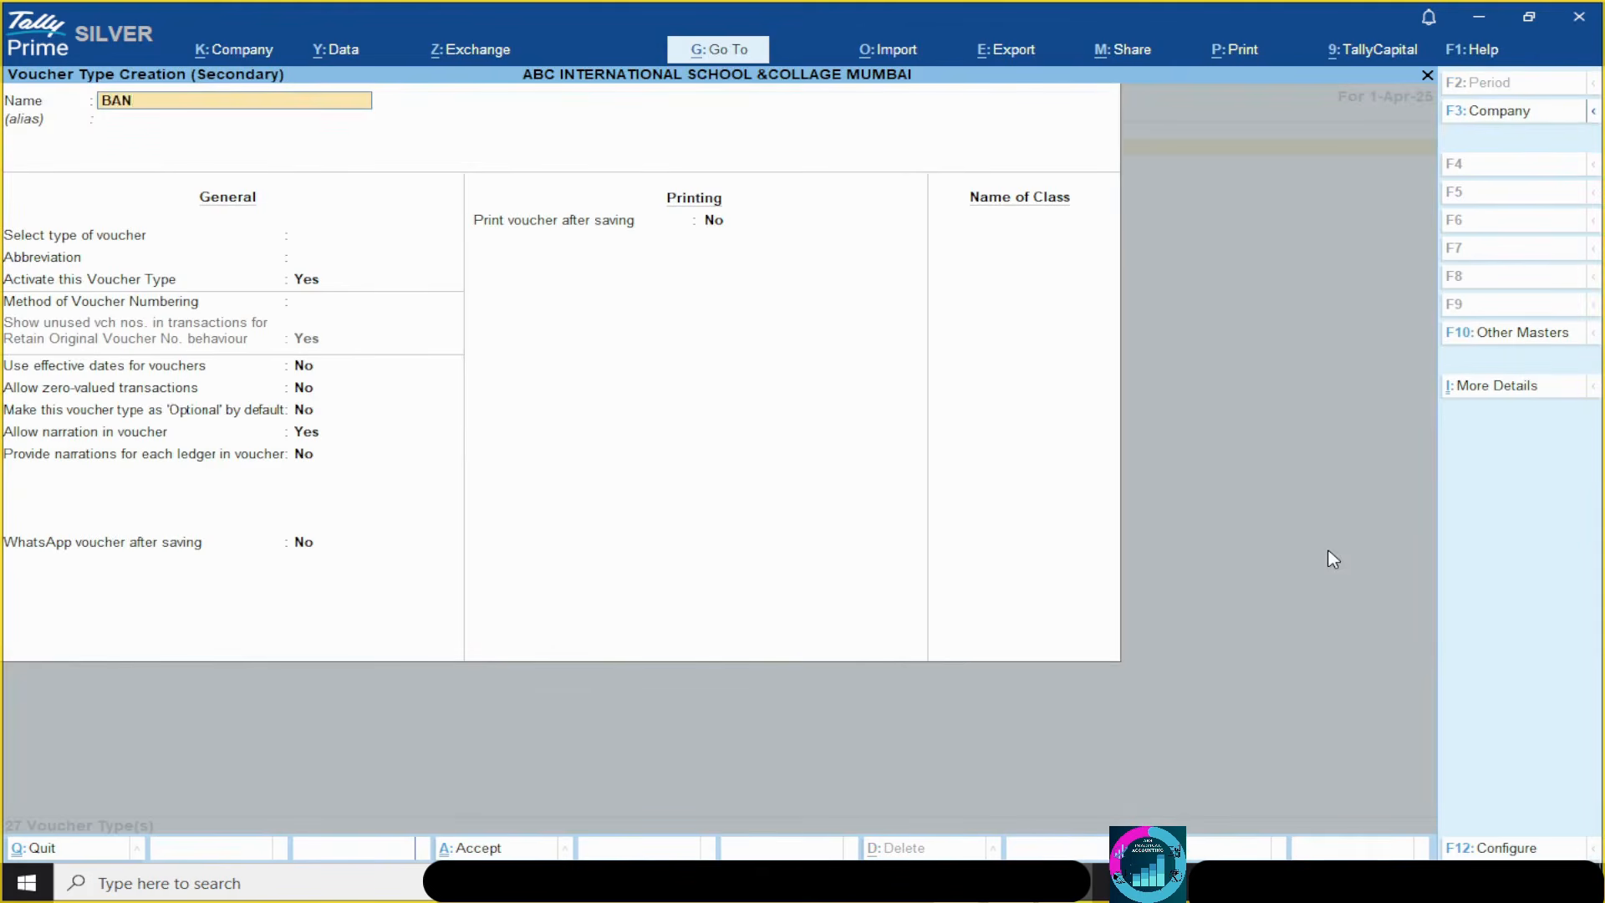
text(K PAYMENT VOCUHR)
key(F12)
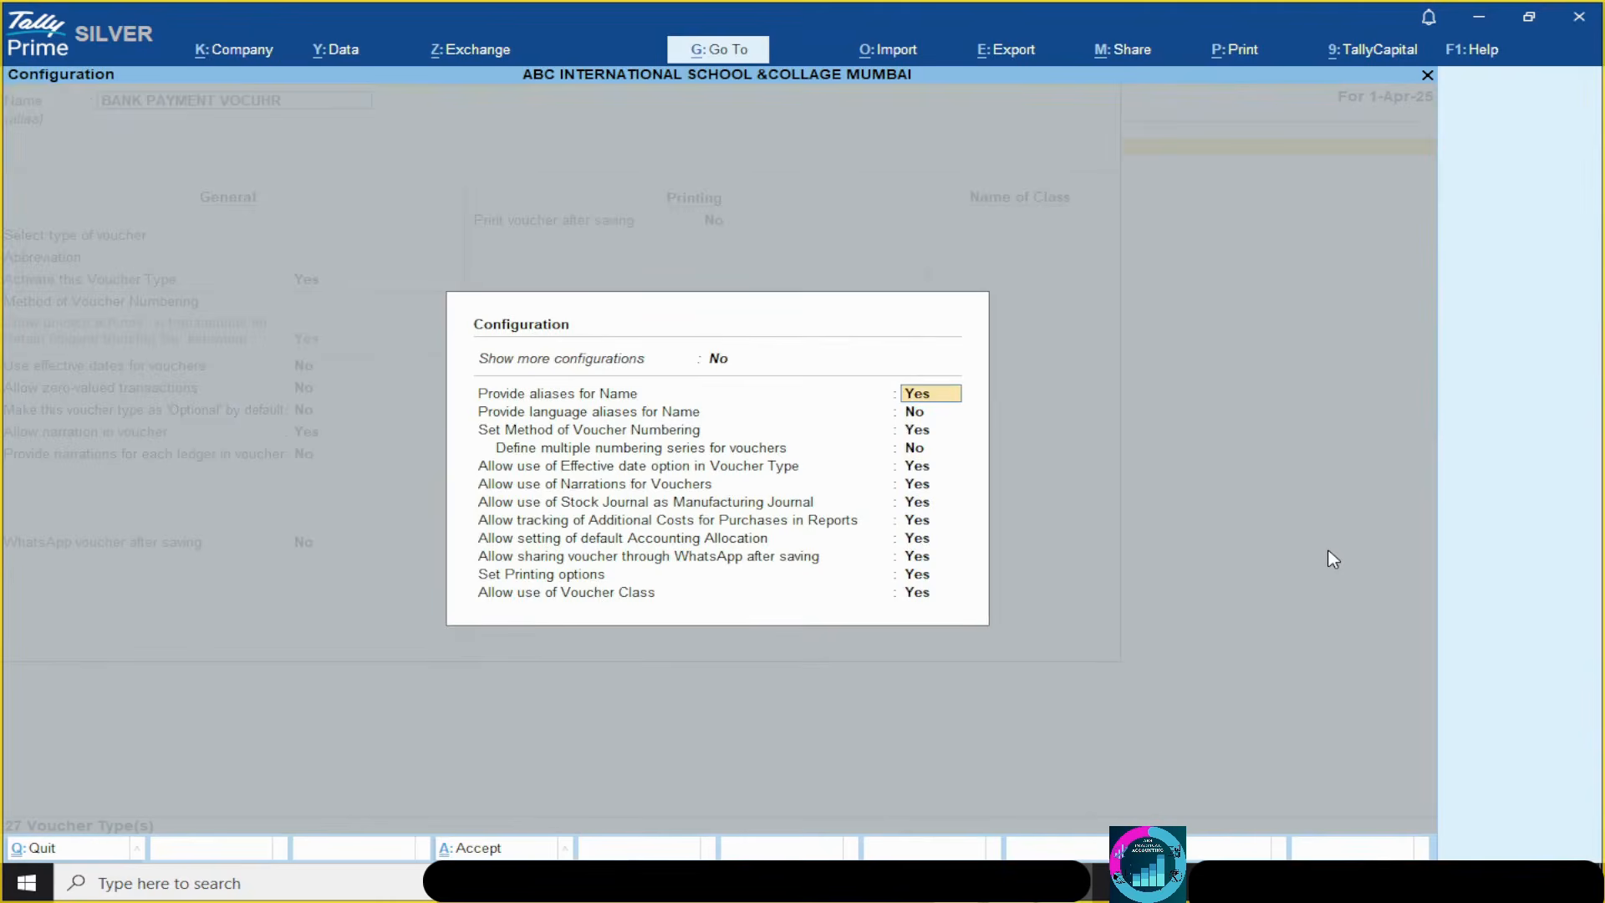
key(Escape)
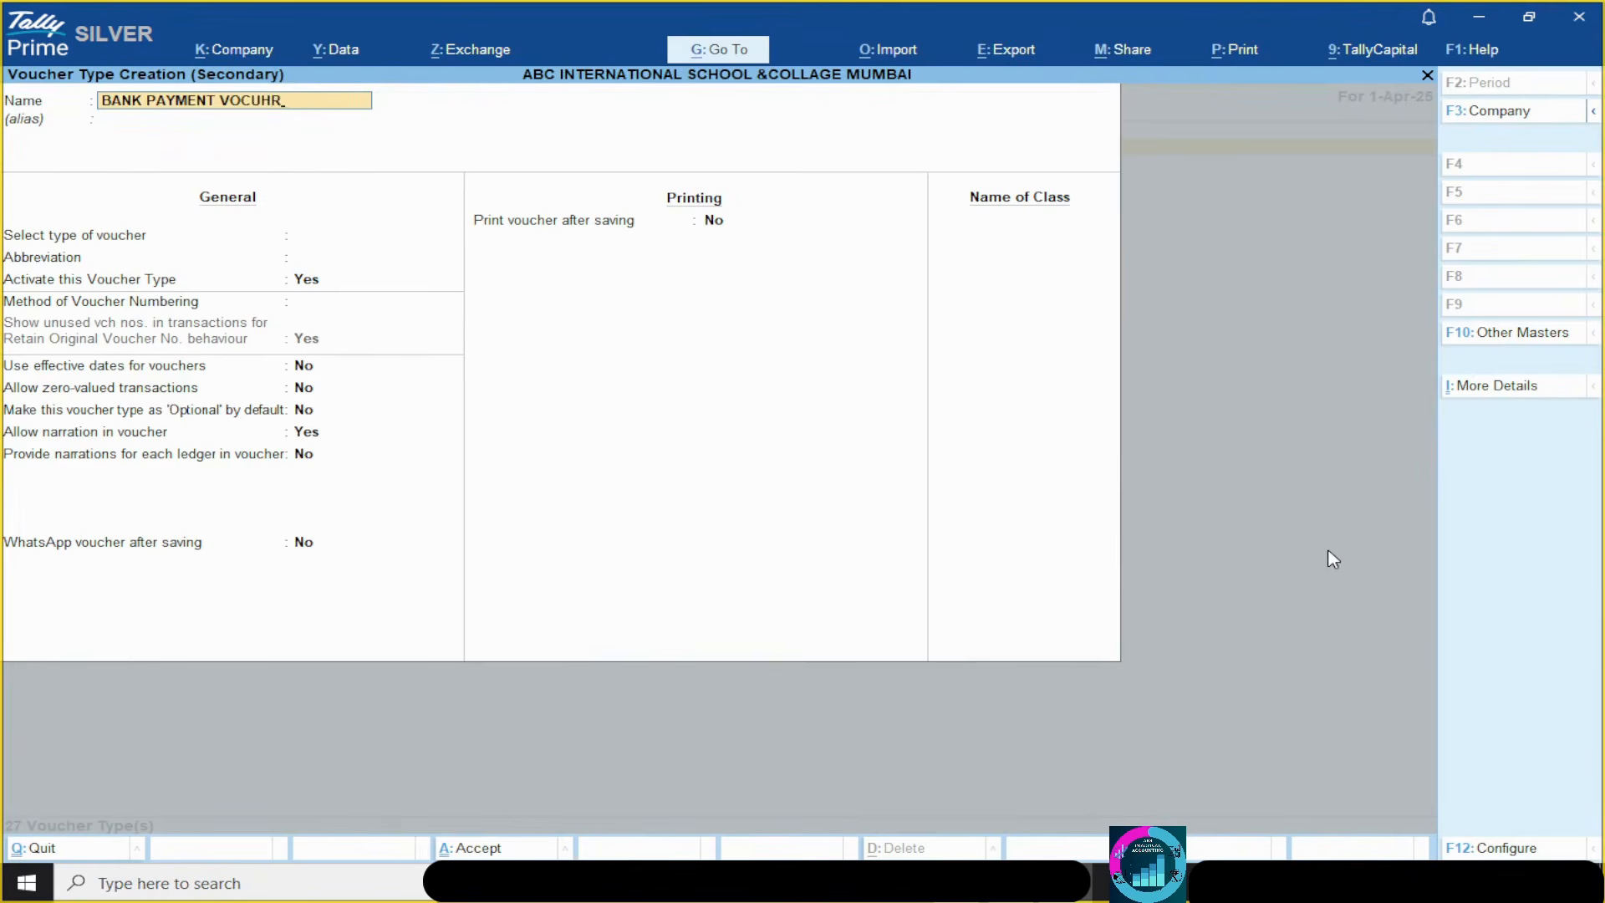
key(BackSpace)
key(BackSpace)
key(BackSpace)
text(UCHER)
key(Return)
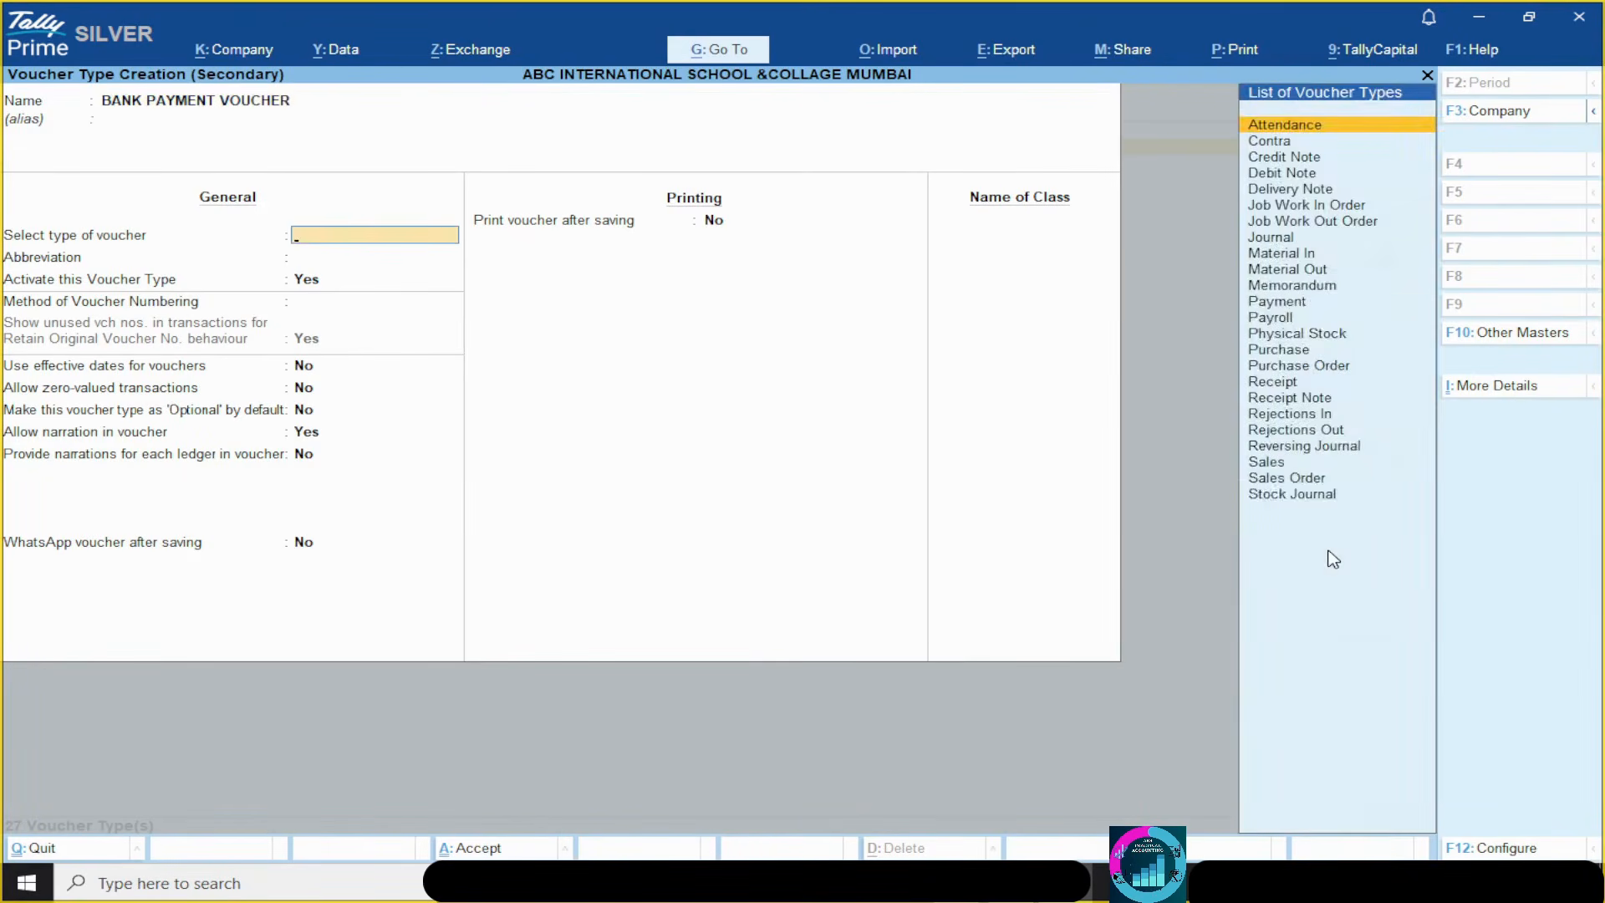
- Set the bank payment voucher's base type to Payment, keeping abbreviation Pymt and activation at Yes after checking the reference slide
key(alt+Tab)
key(alt+Tab)
text(PAYM)
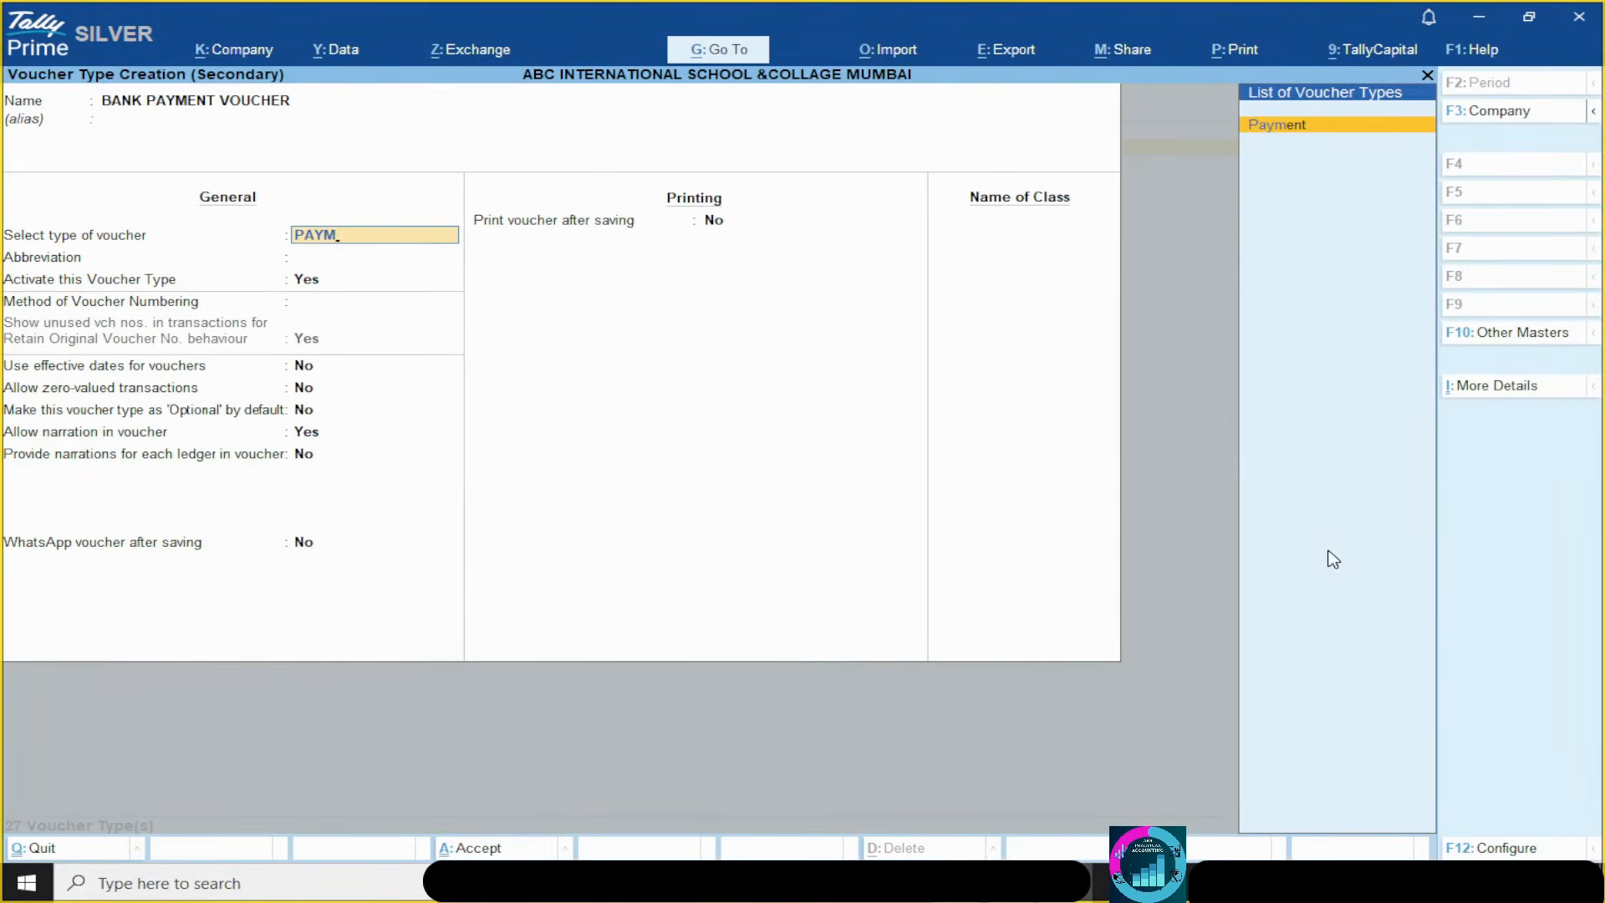
key(Return)
key(Return)
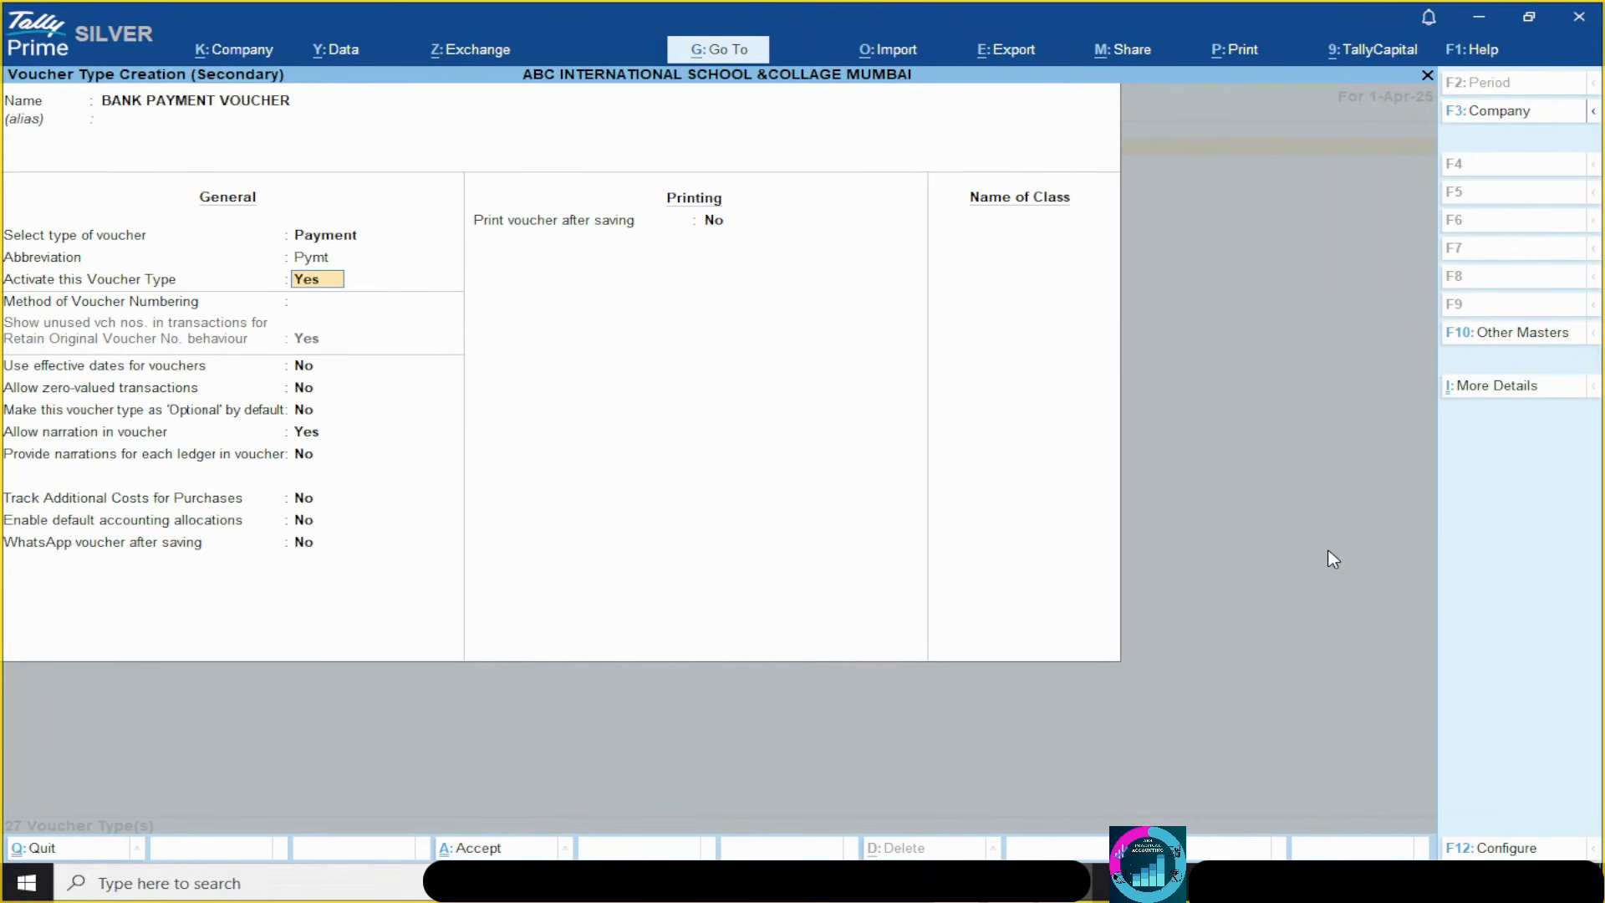
key(alt+Tab)
key(alt+Tab)
key(Return)
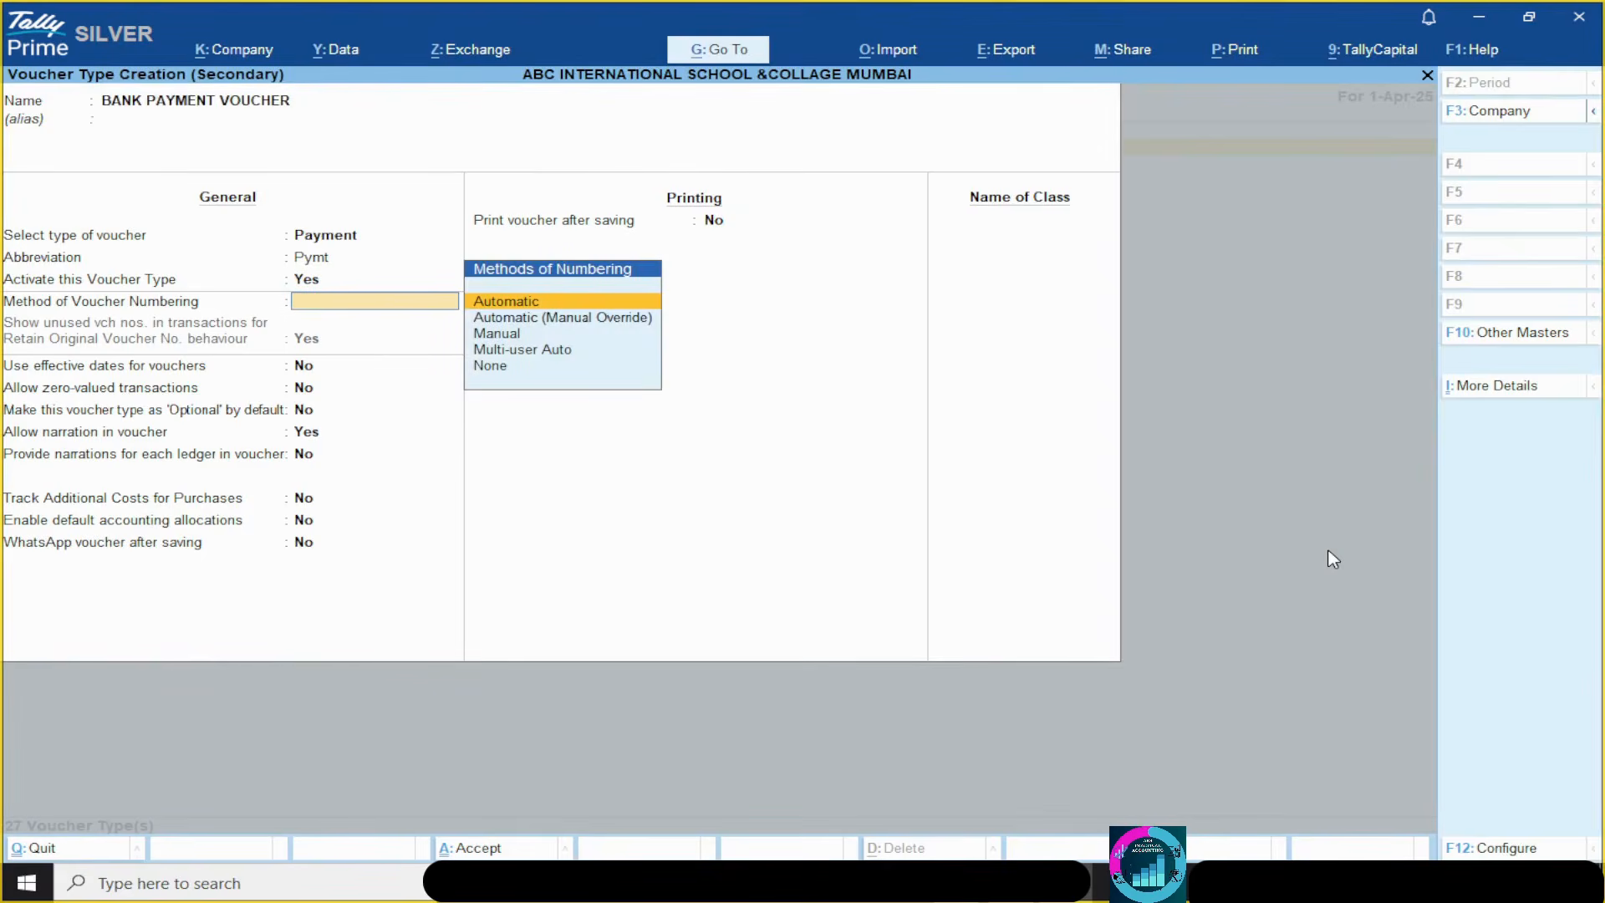
- Set the bank payment voucher's numbering method to Automatic with Retain Original Voucher No., checking the reference slide
key(Return)
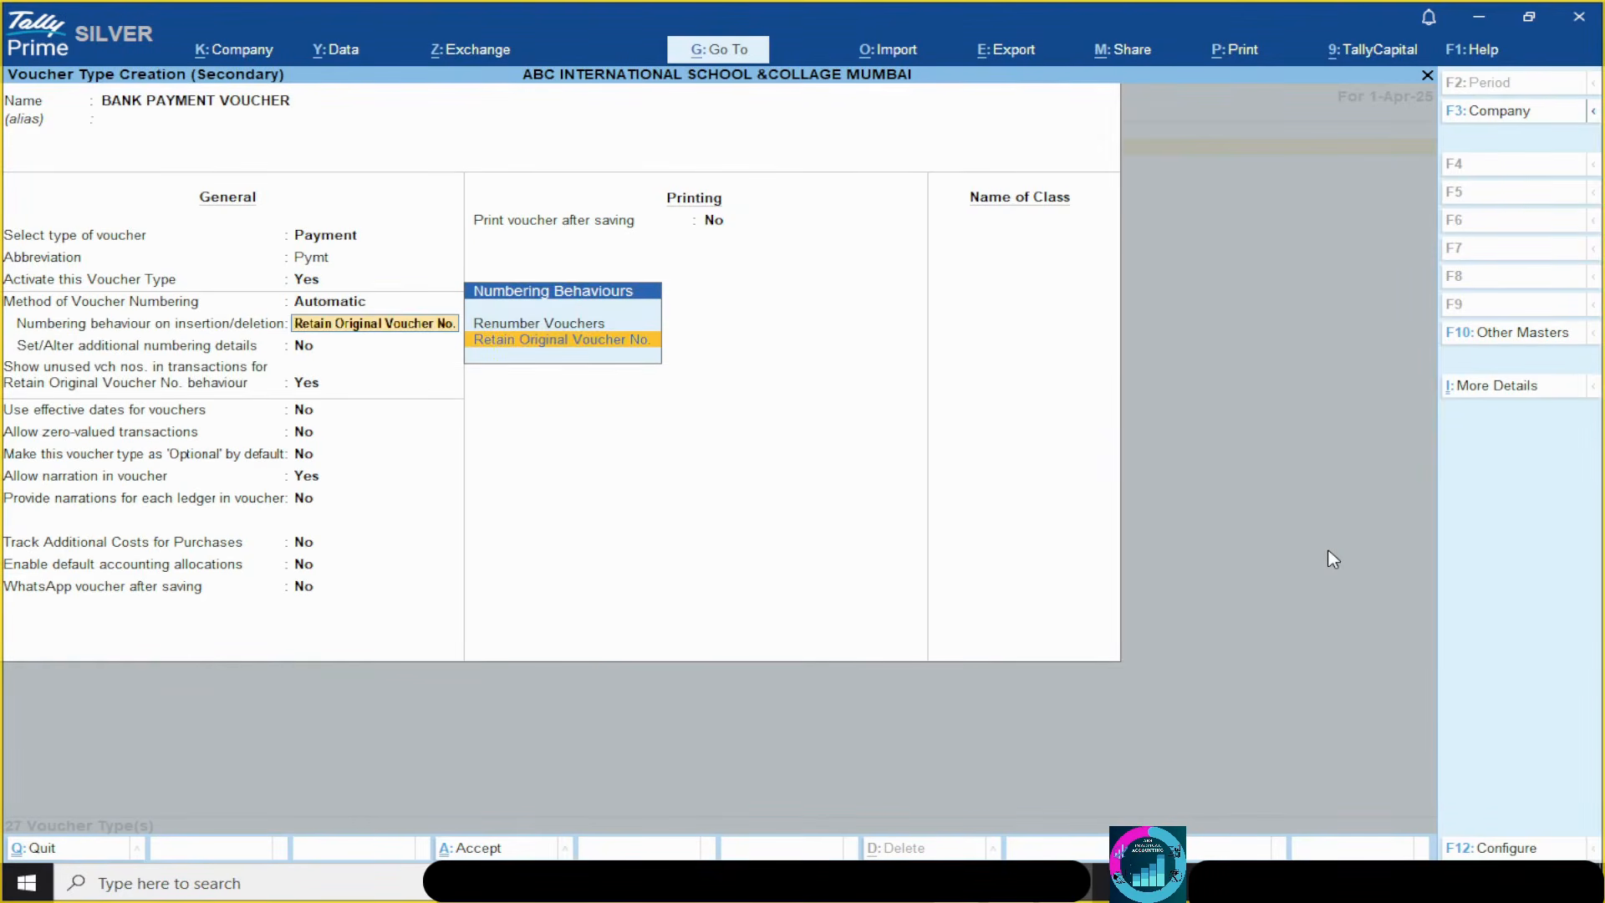
key(alt+Tab)
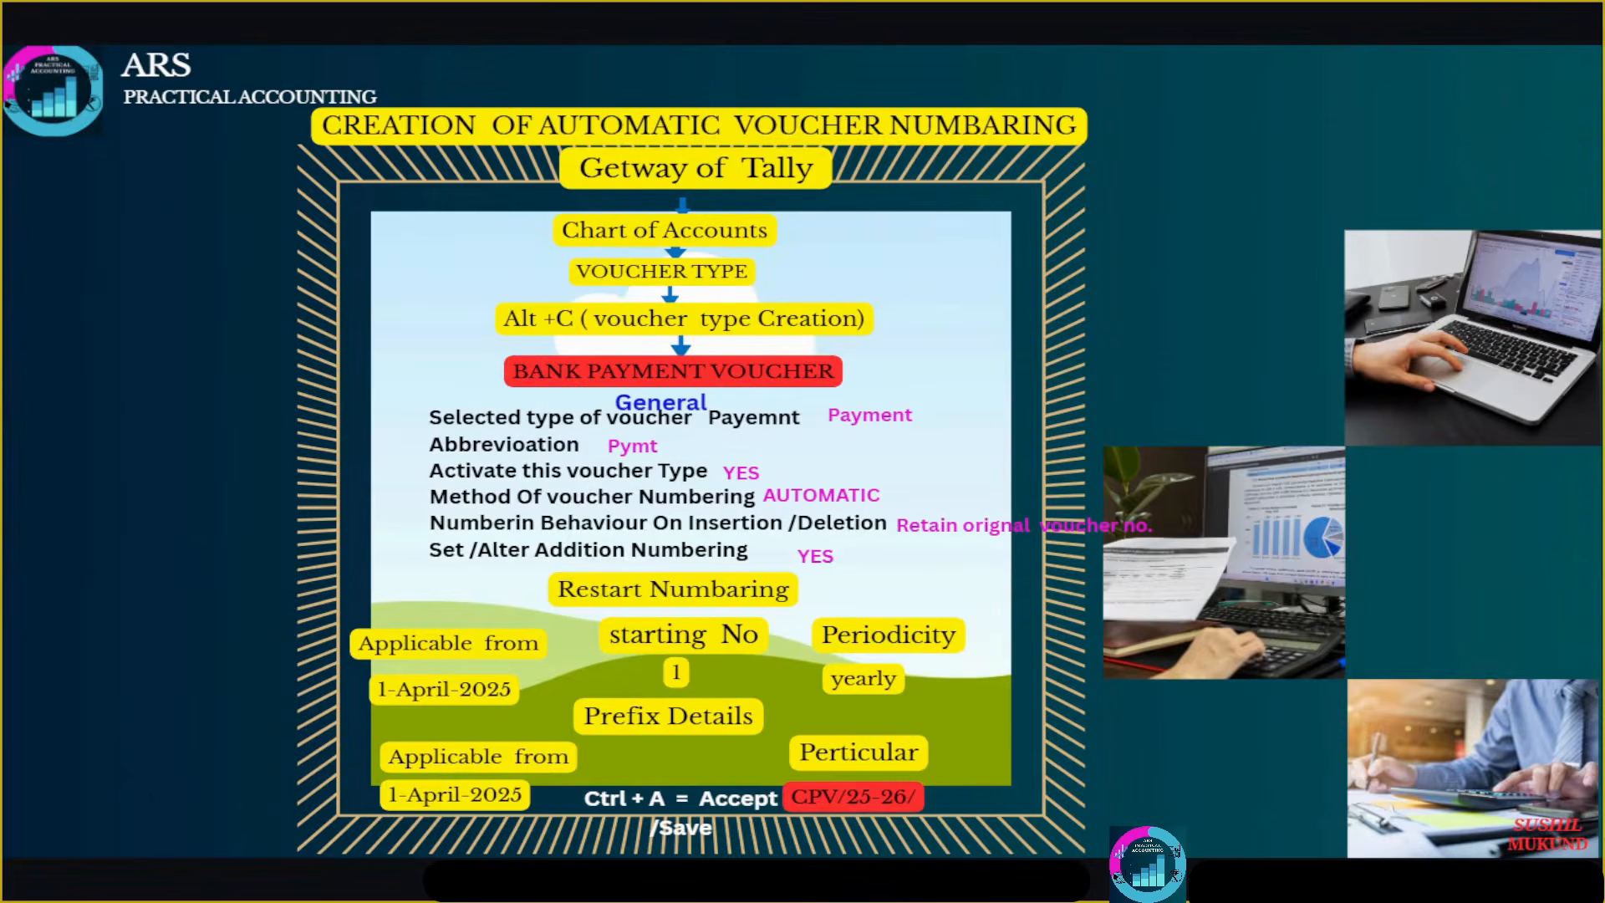
key(alt+Tab)
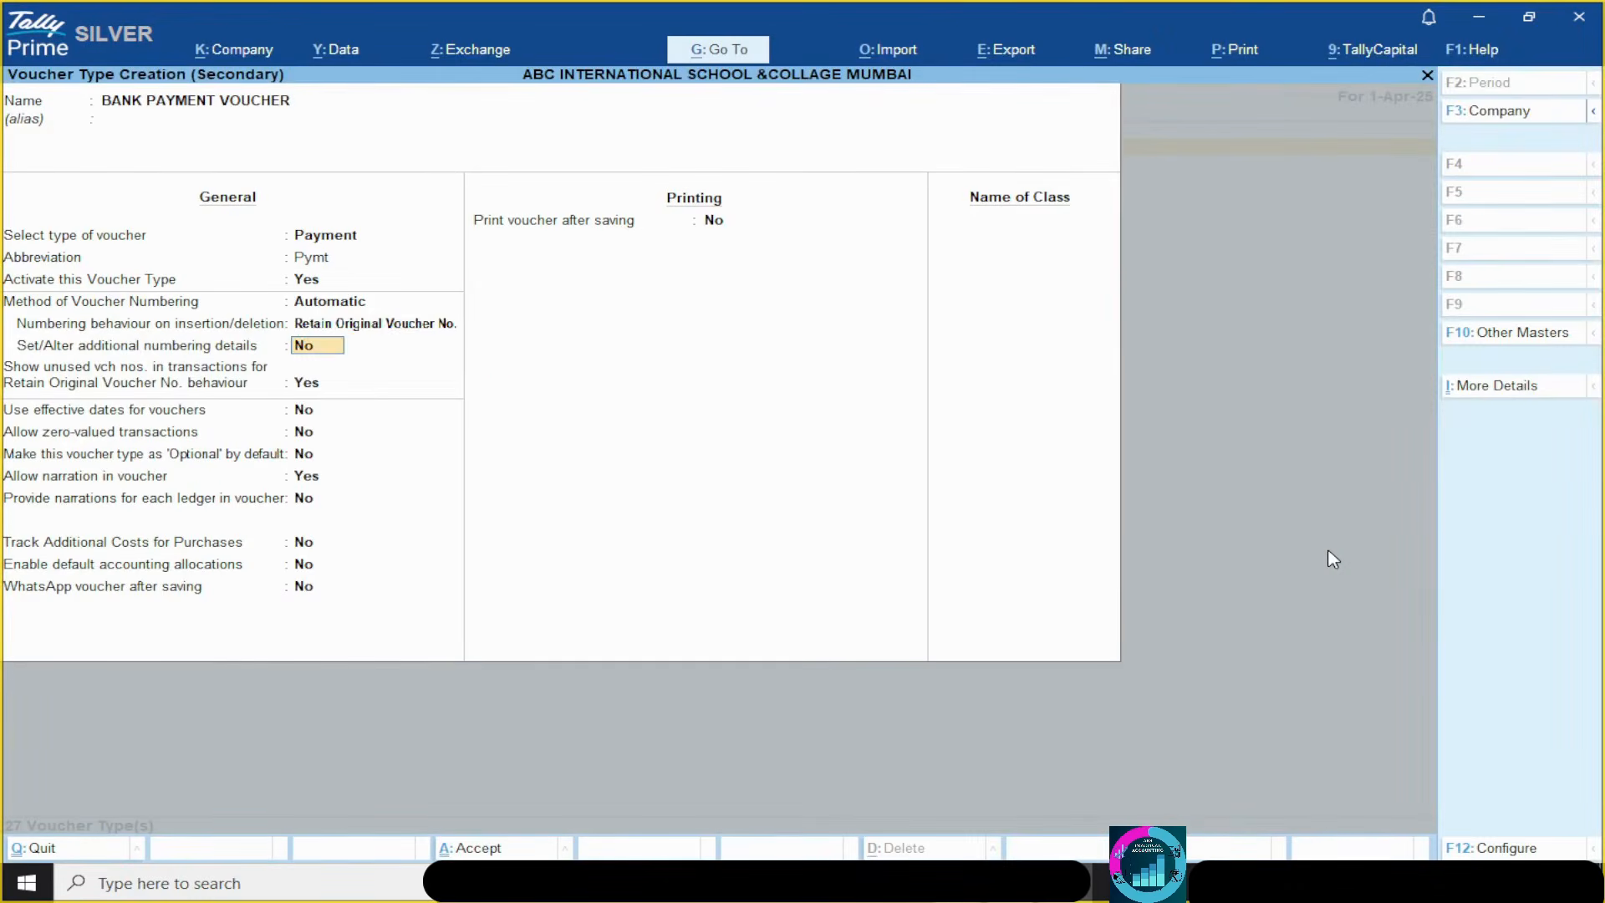
key(Return)
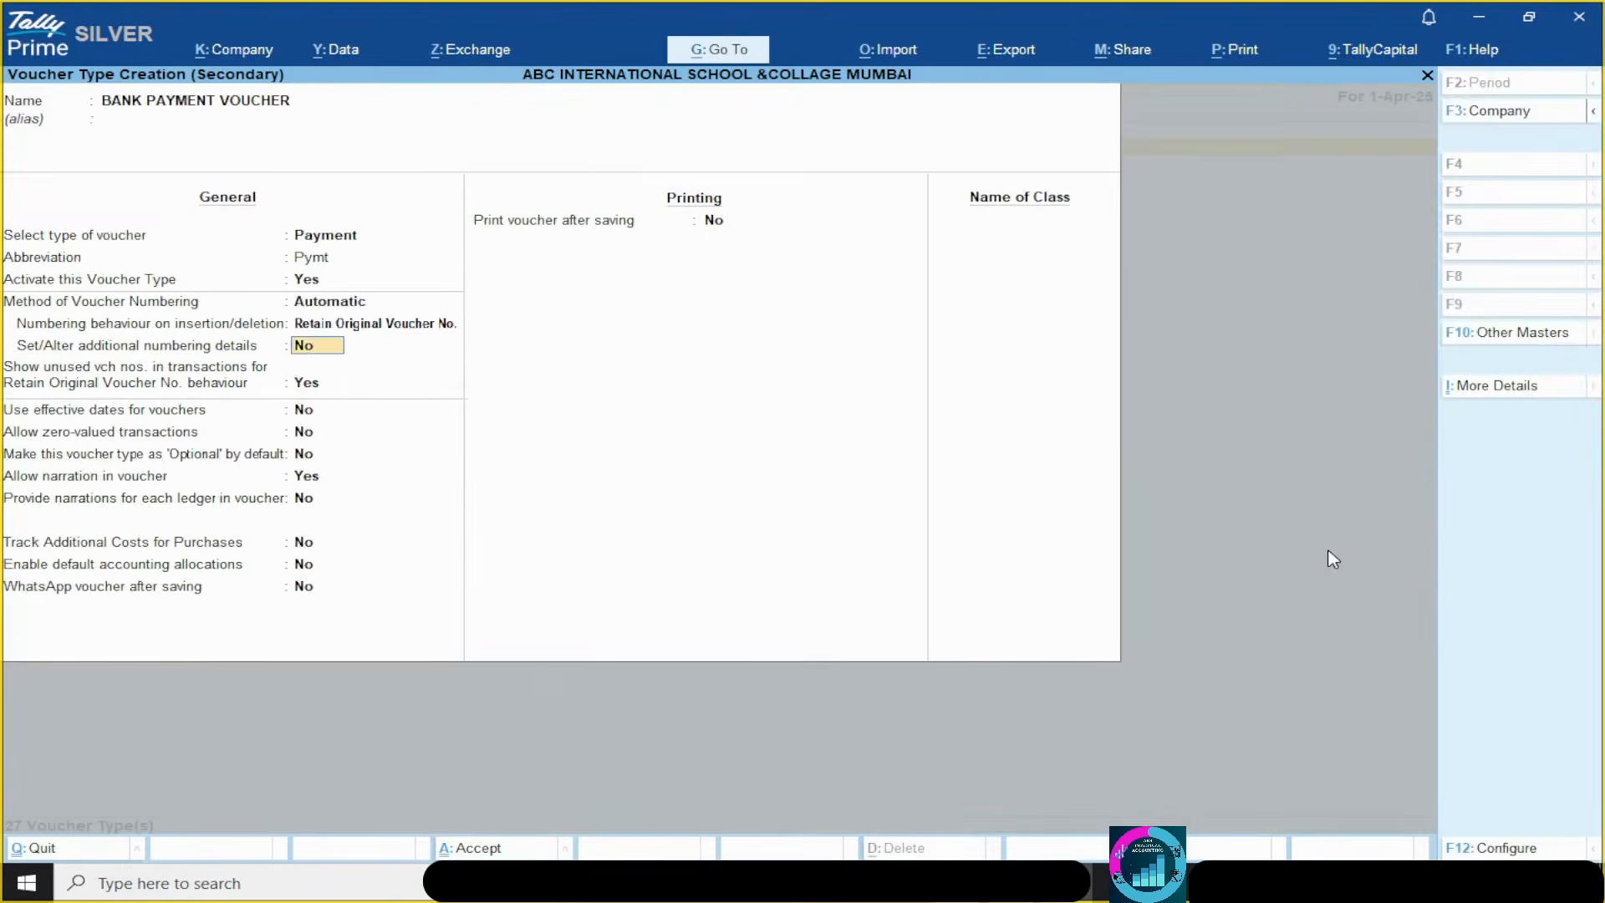
- Enable additional numbering details for the bank payment voucher, keeping starting number 1, numerical width 0 and zero prefilling at No
text(Y)
key(Return)
key(Return)
key(Return)
key(Return)
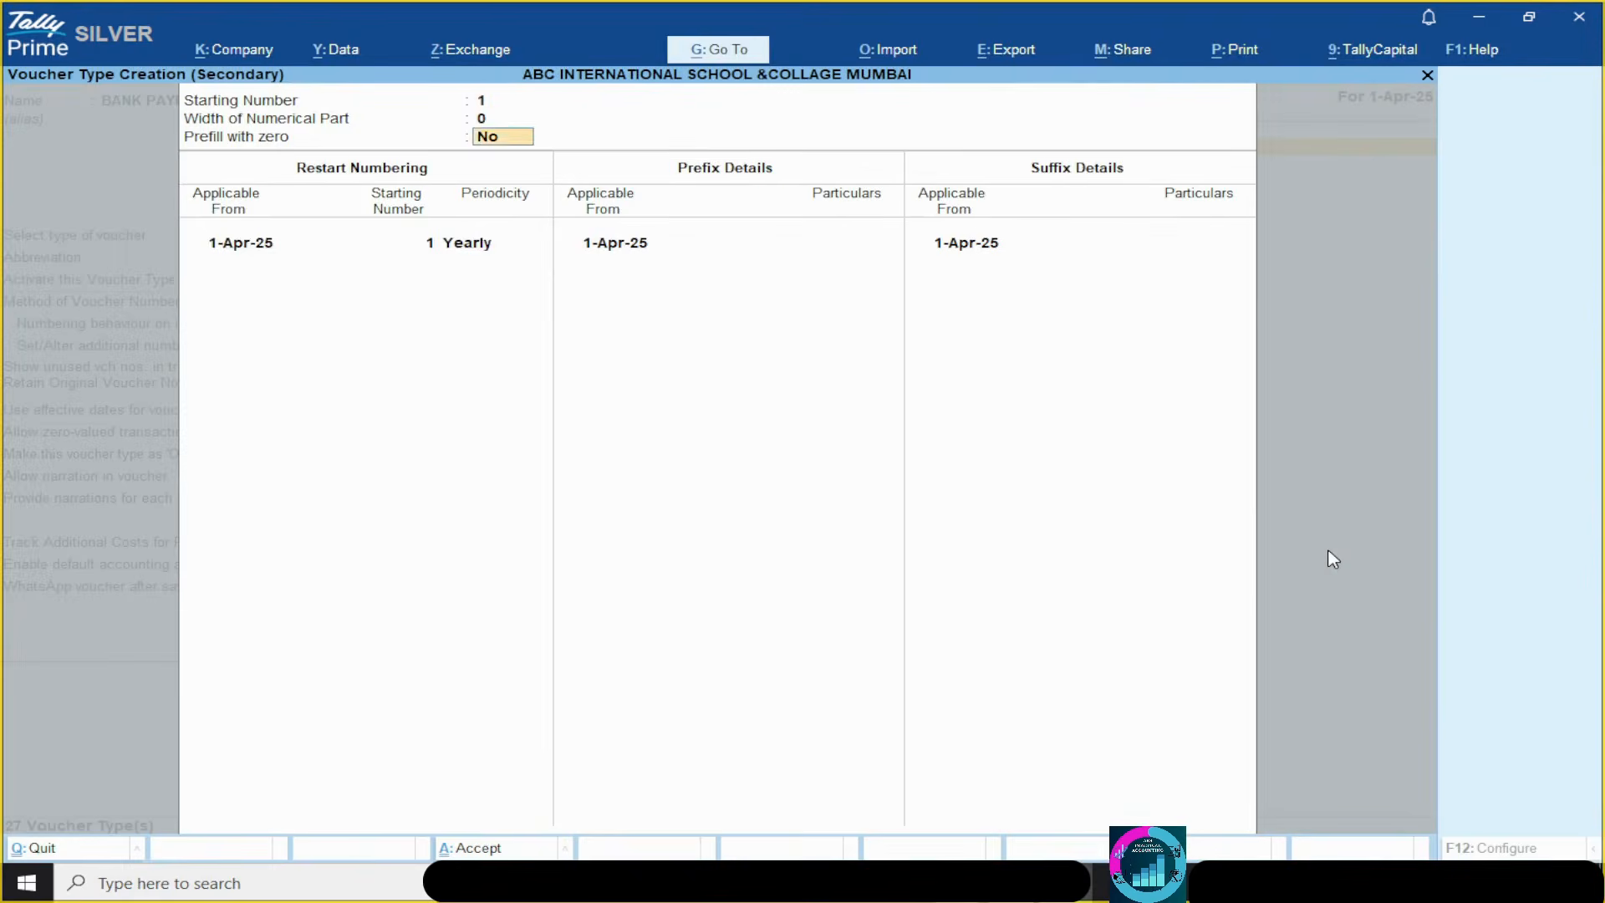
key(Return)
- Accept the bank payment voucher's restart numbering from 1-Apr-25 with starting number 1 and Yearly periodicity
key(Return)
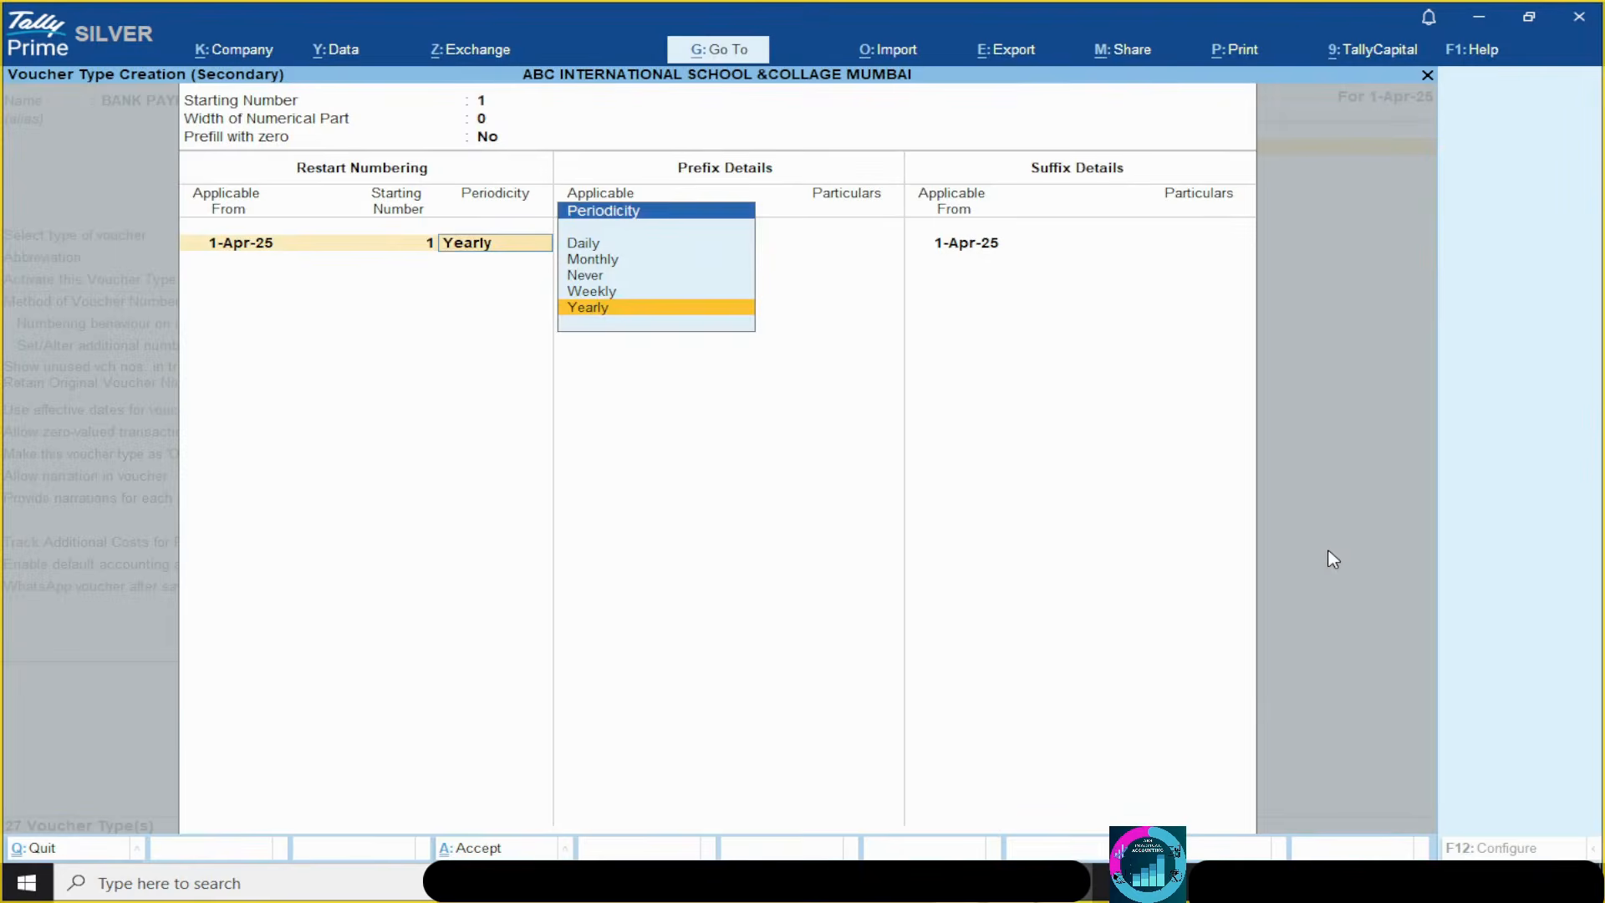
key(Return)
key(Return)
- Set the bank payment voucher's prefix to BPV/25-26/ from 1-Apr-25, save the voucher type and return to the Gateway of Tally
key(Return)
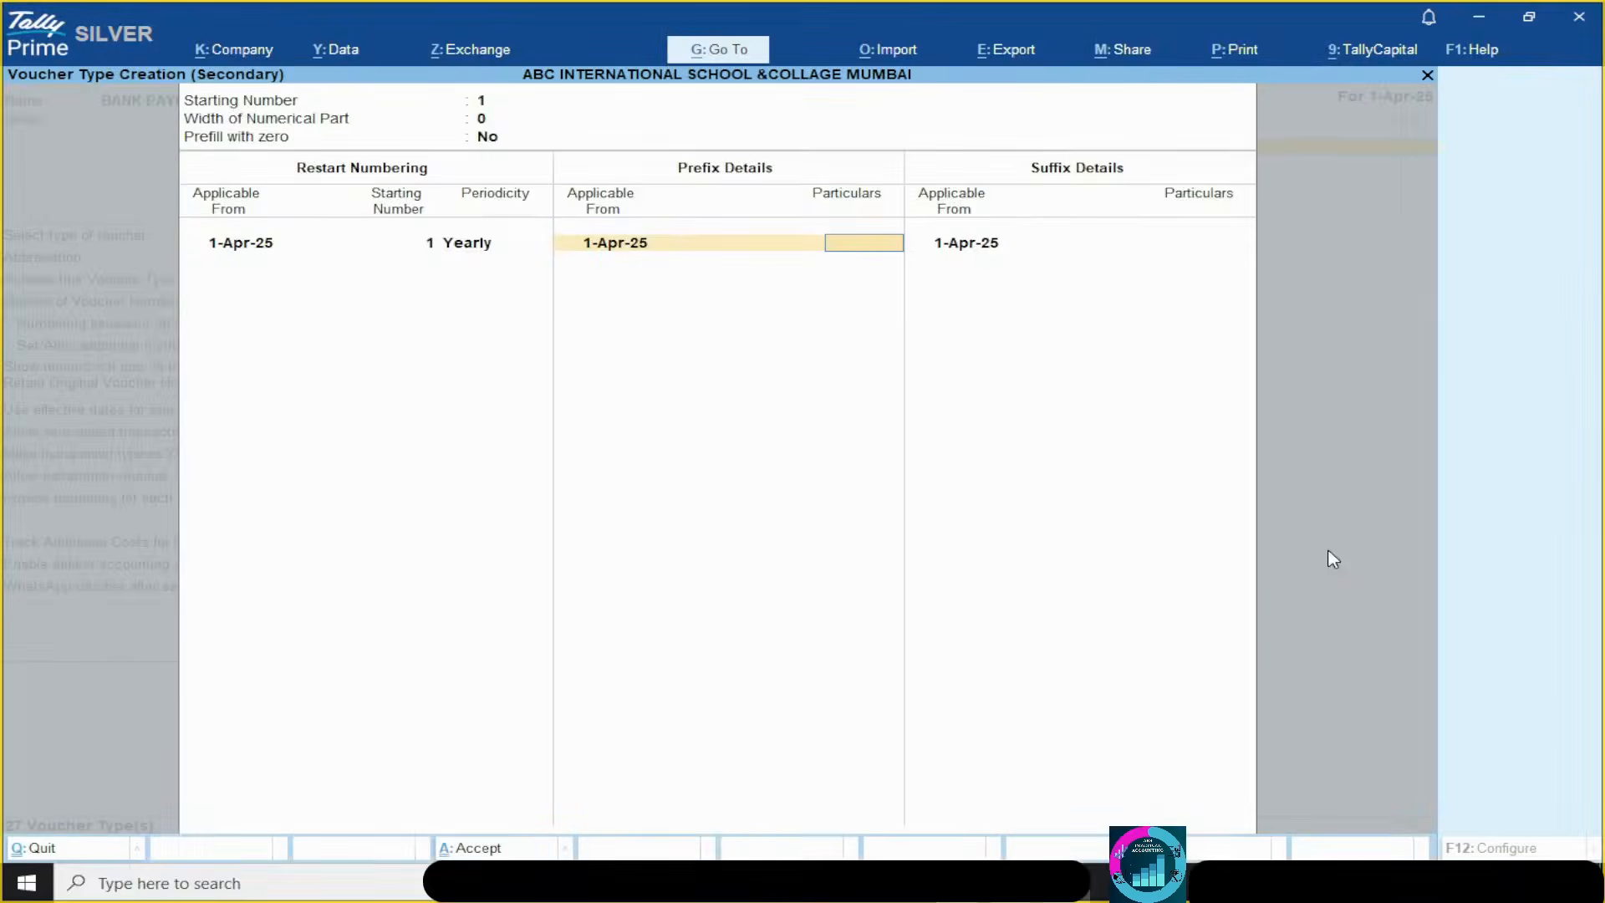
text(BPV/25-26/)
key(Return)
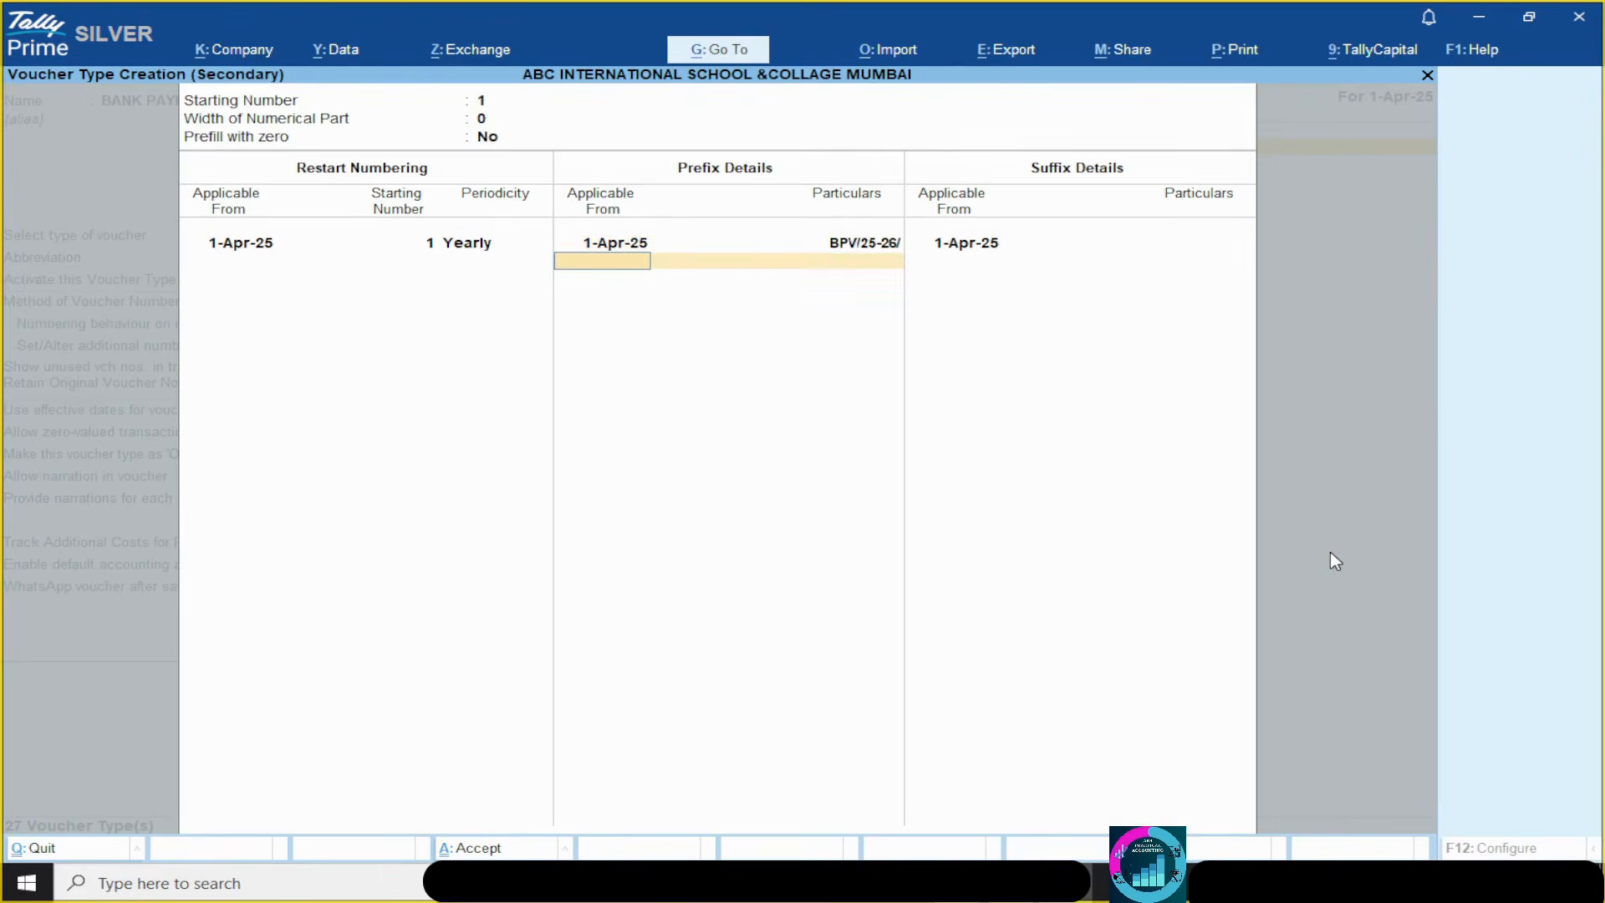
key(ctrl)
key(ctrl+a)
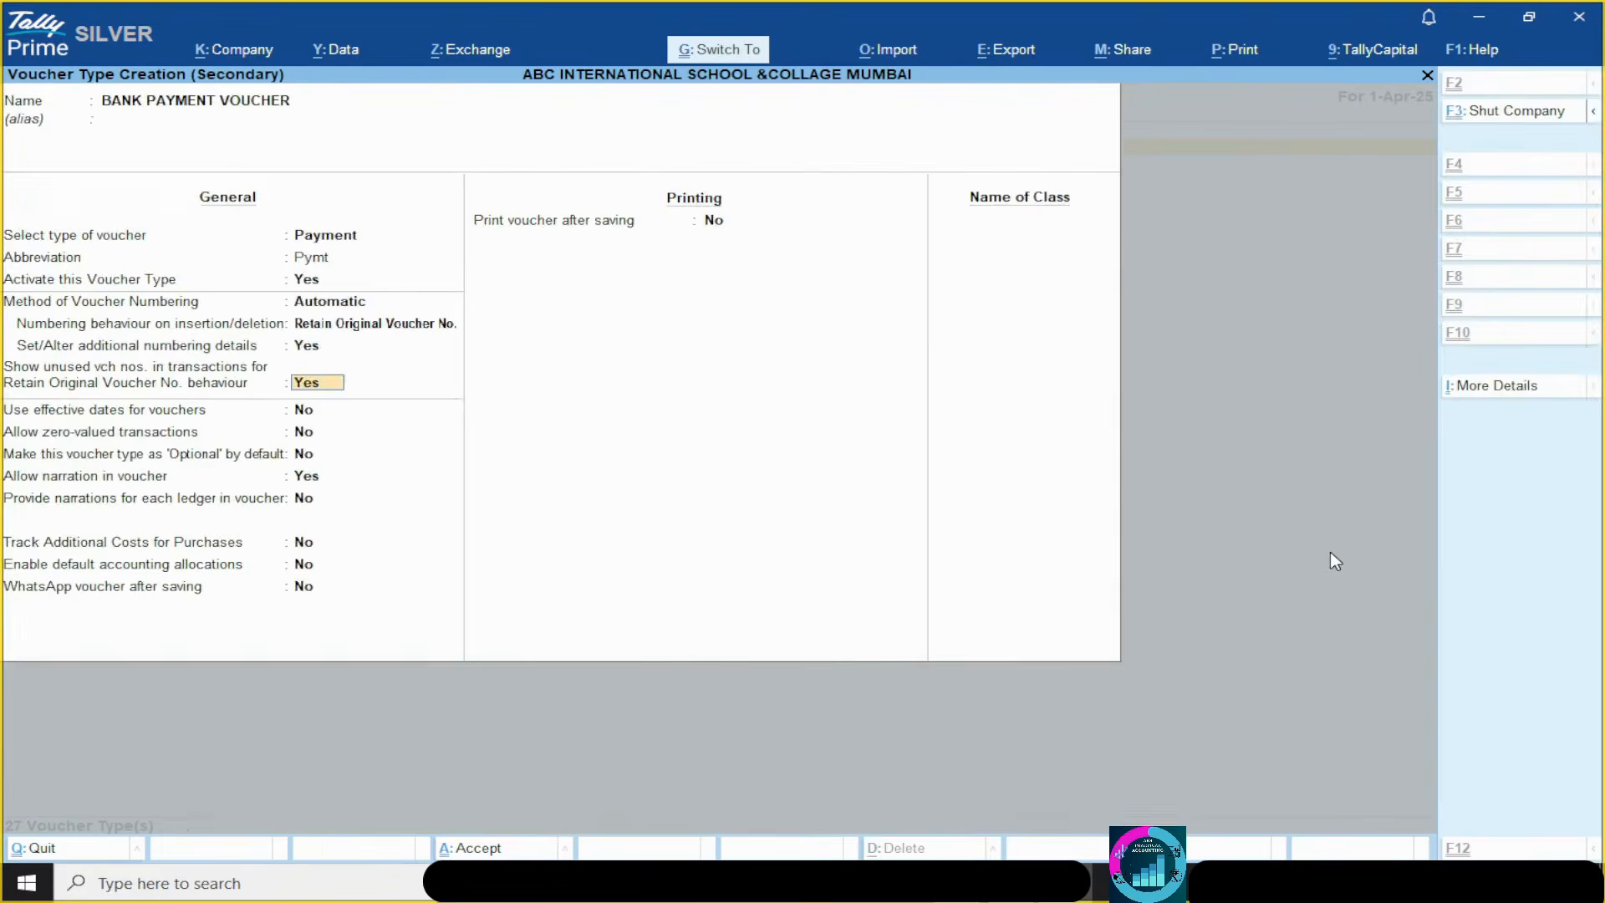
key(ctrl+a)
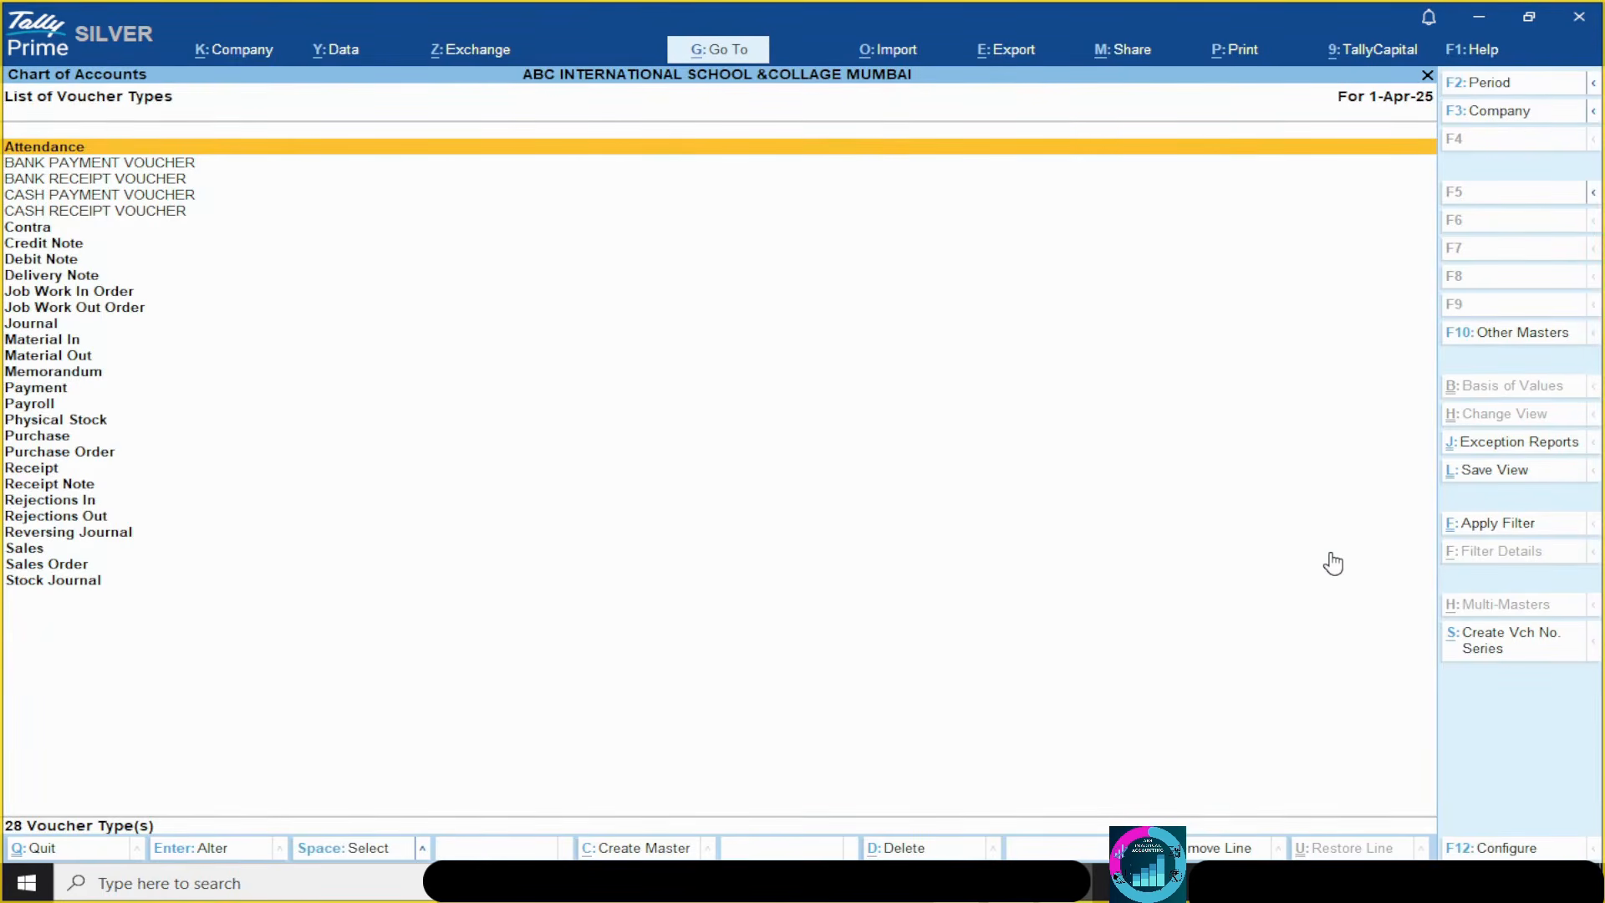
key(Escape)
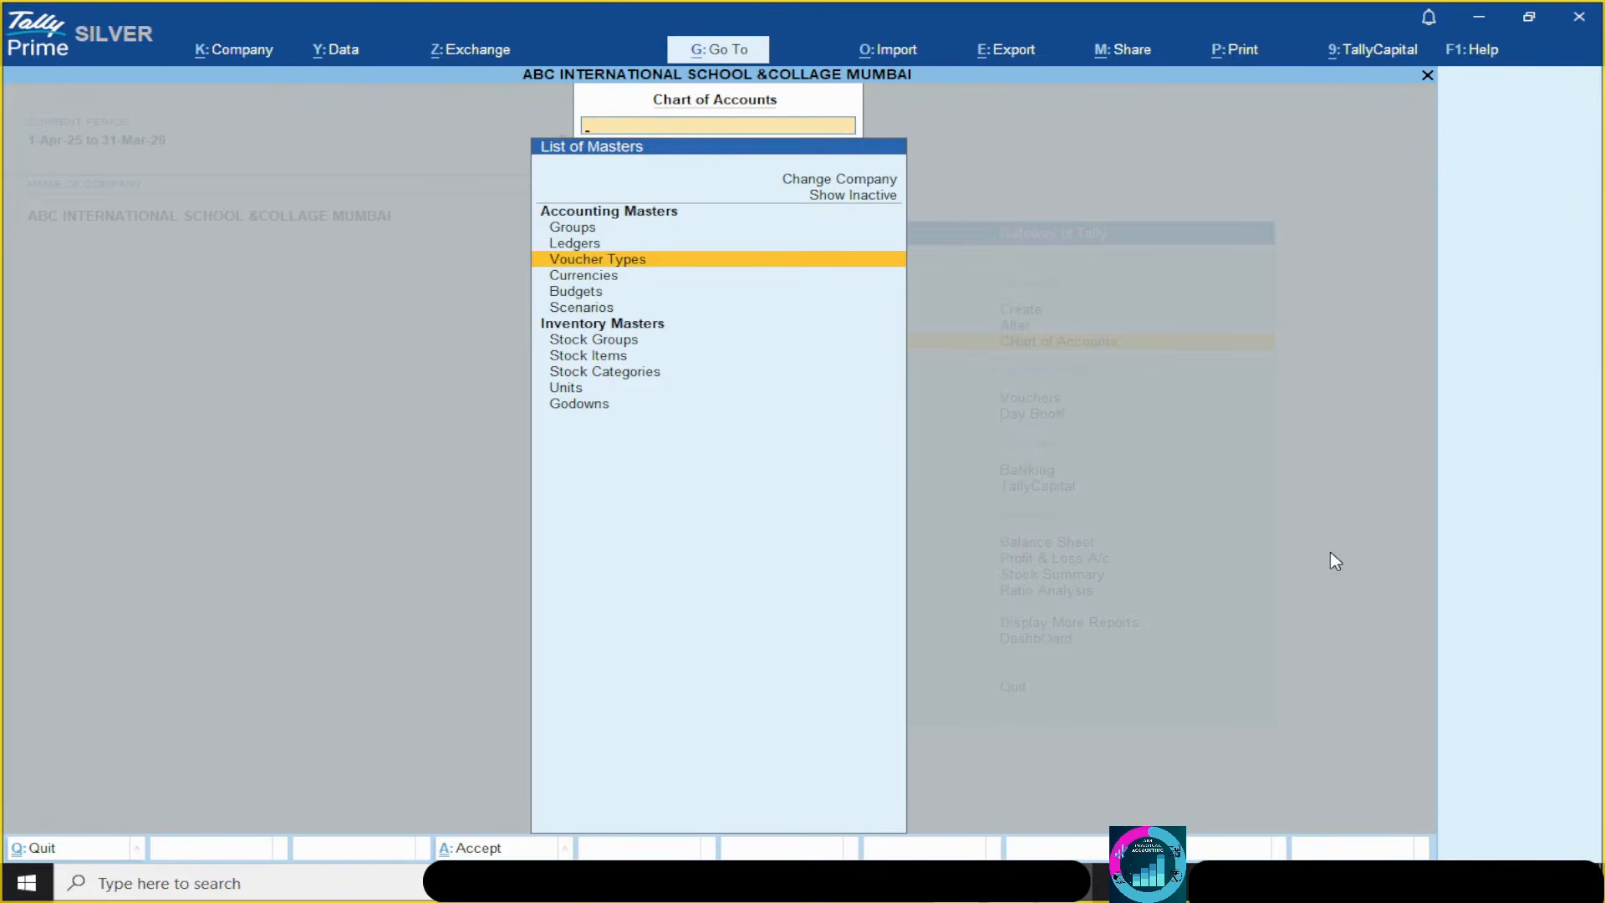
key(Escape)
- Switch to the reference slides, review the debit note voucher slide and return to TallyPrime
key(alt+Tab)
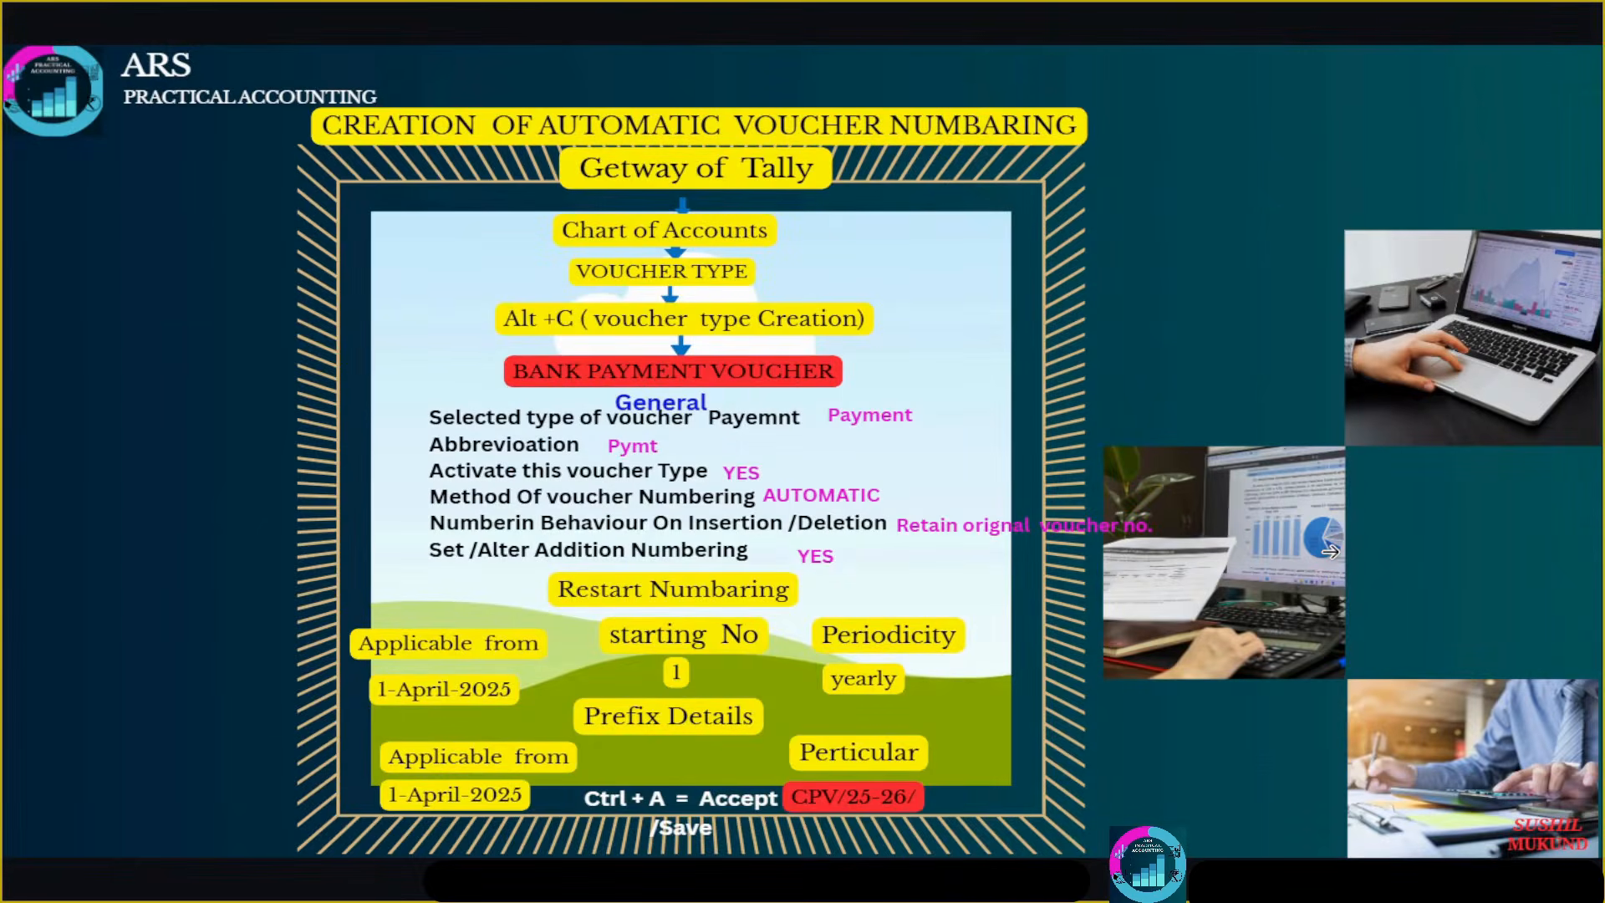
click(1331, 551)
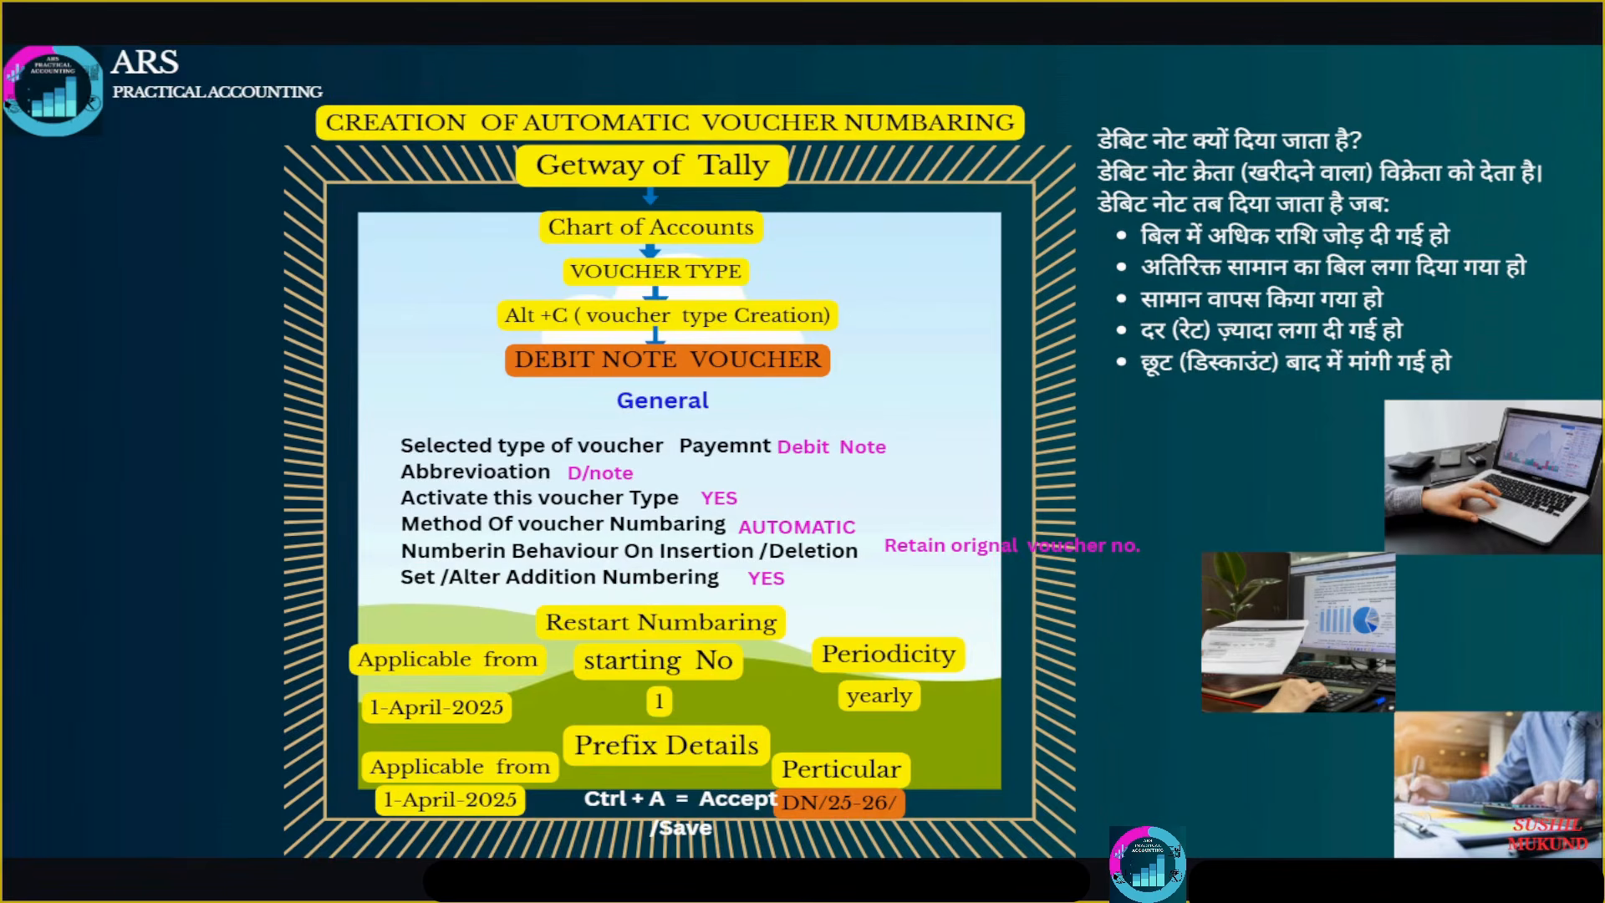
key(alt+Tab)
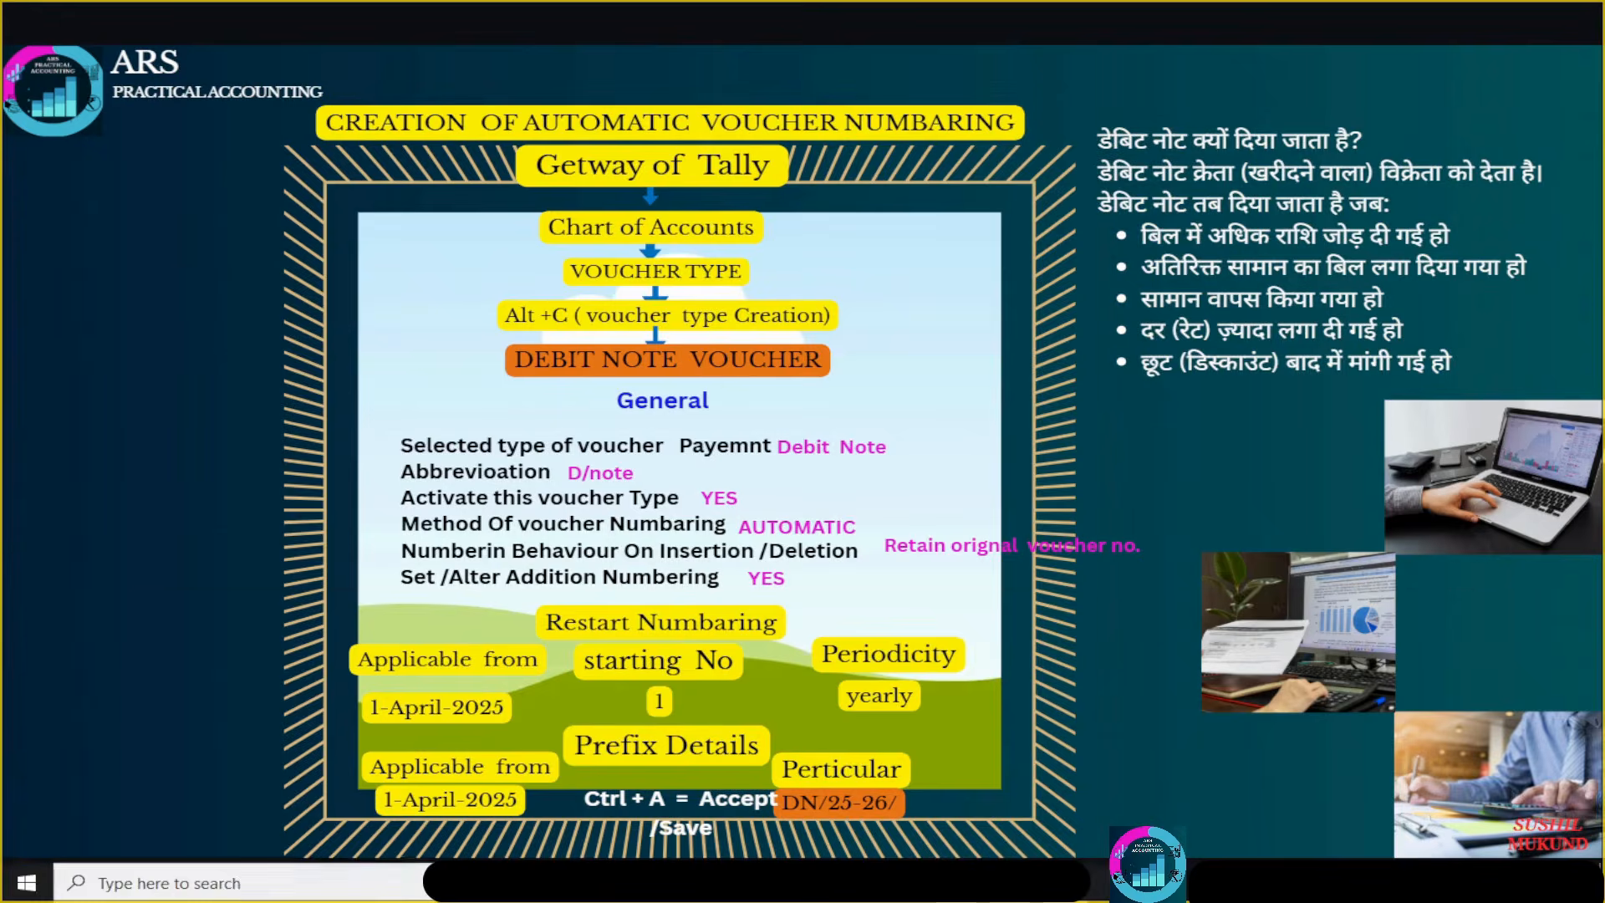
- Start a new voucher type from the Chart of Accounts' voucher types and name it DEBIT NOTE VOUCHER
key(Return)
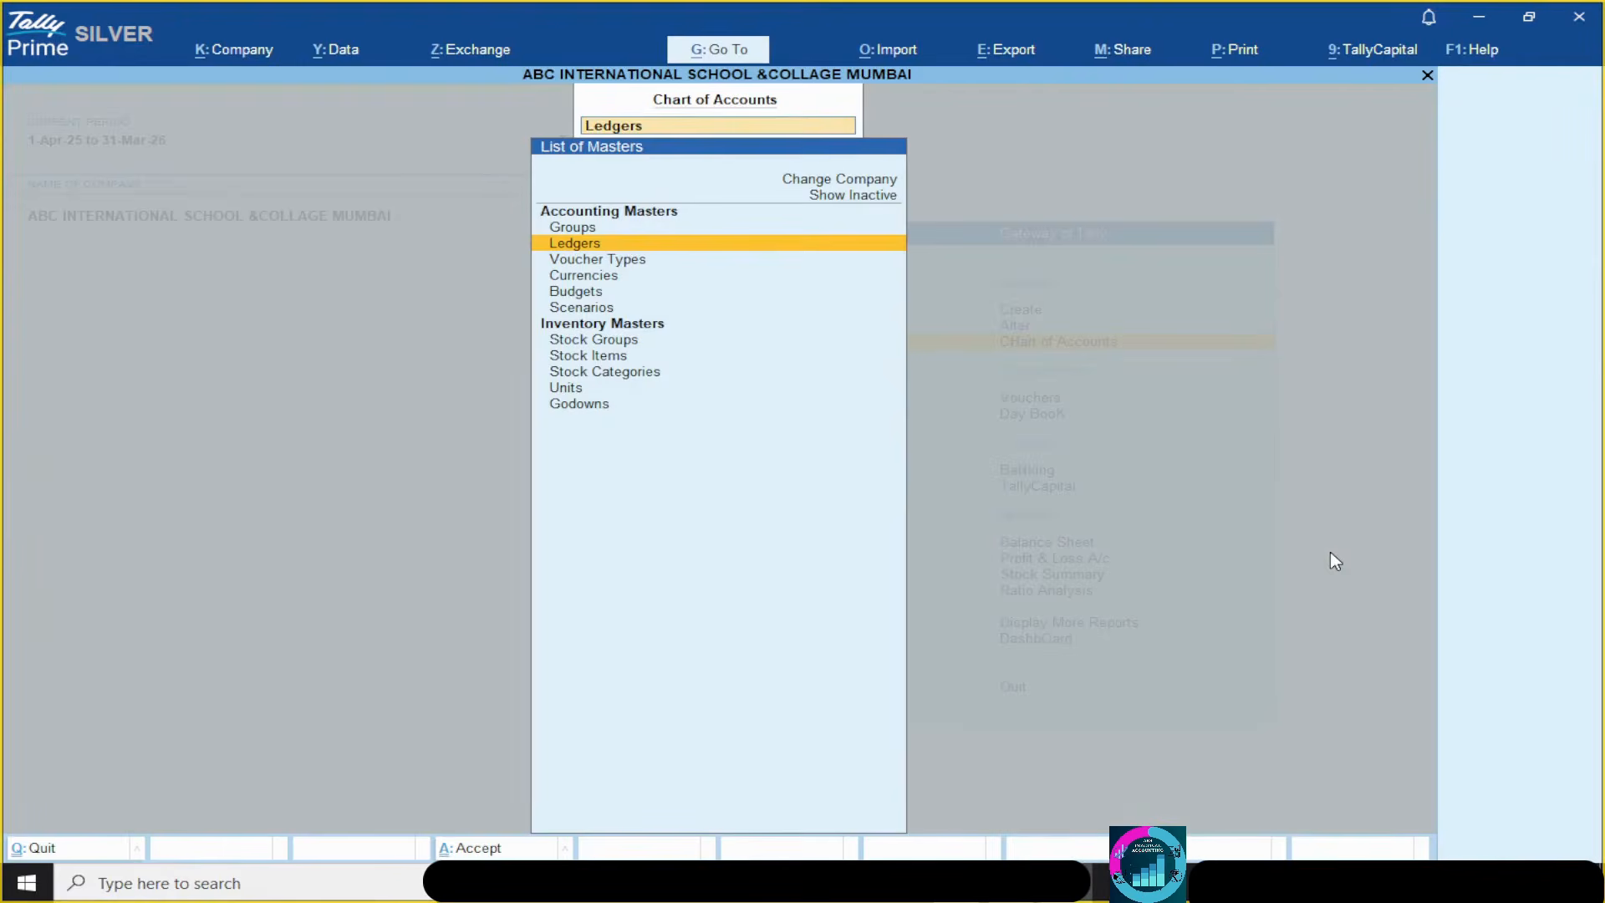
key(Down)
key(Return)
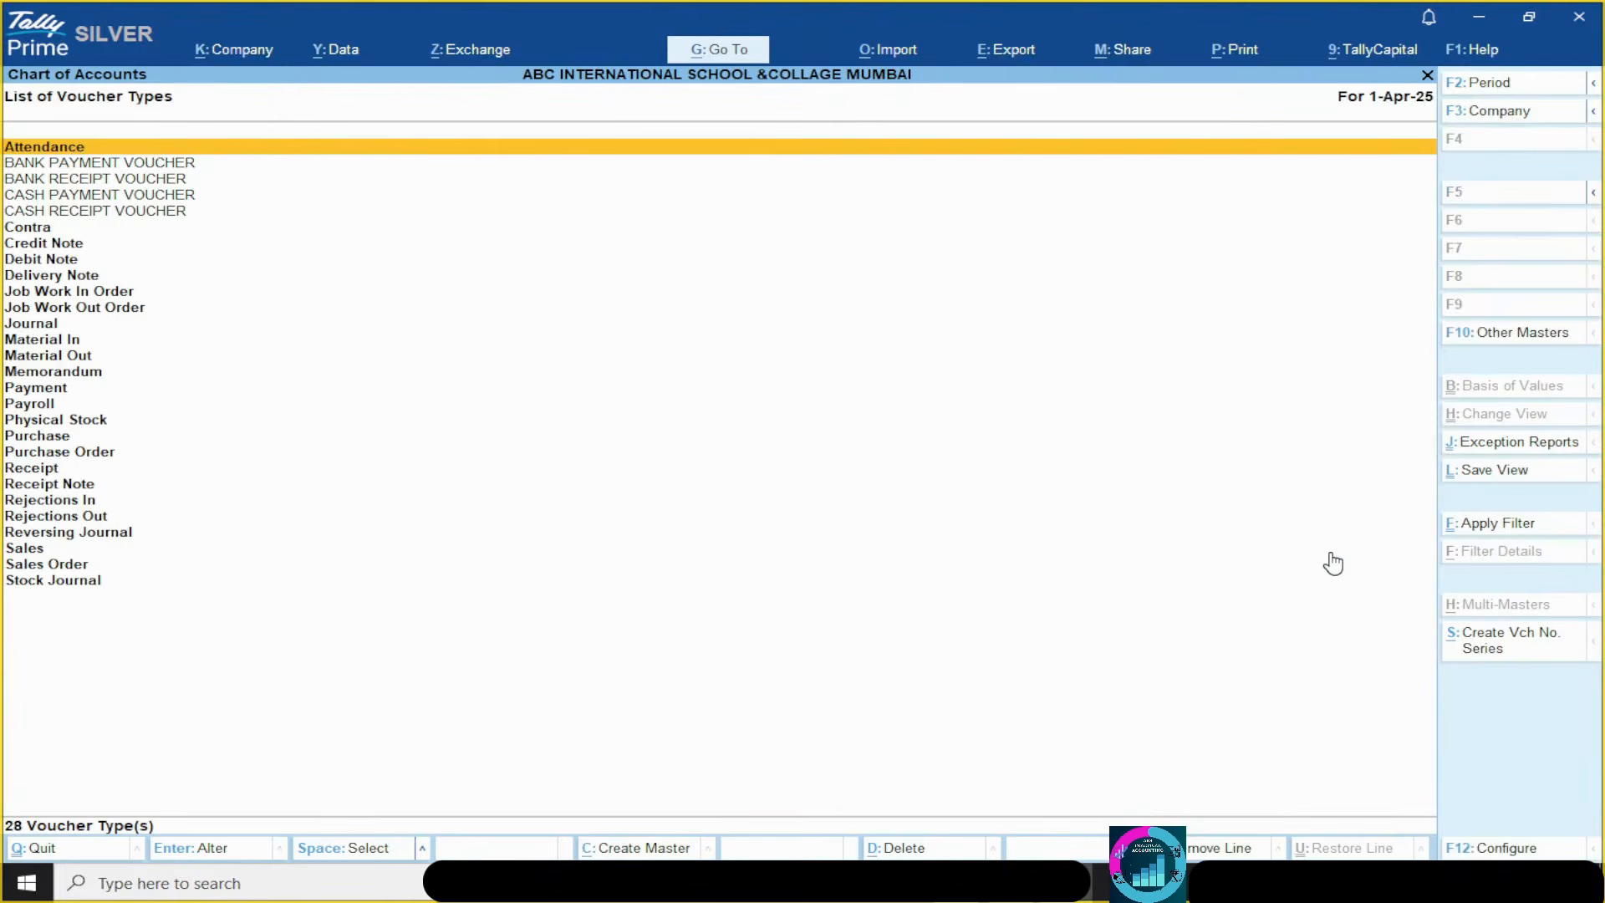
key(alt+c)
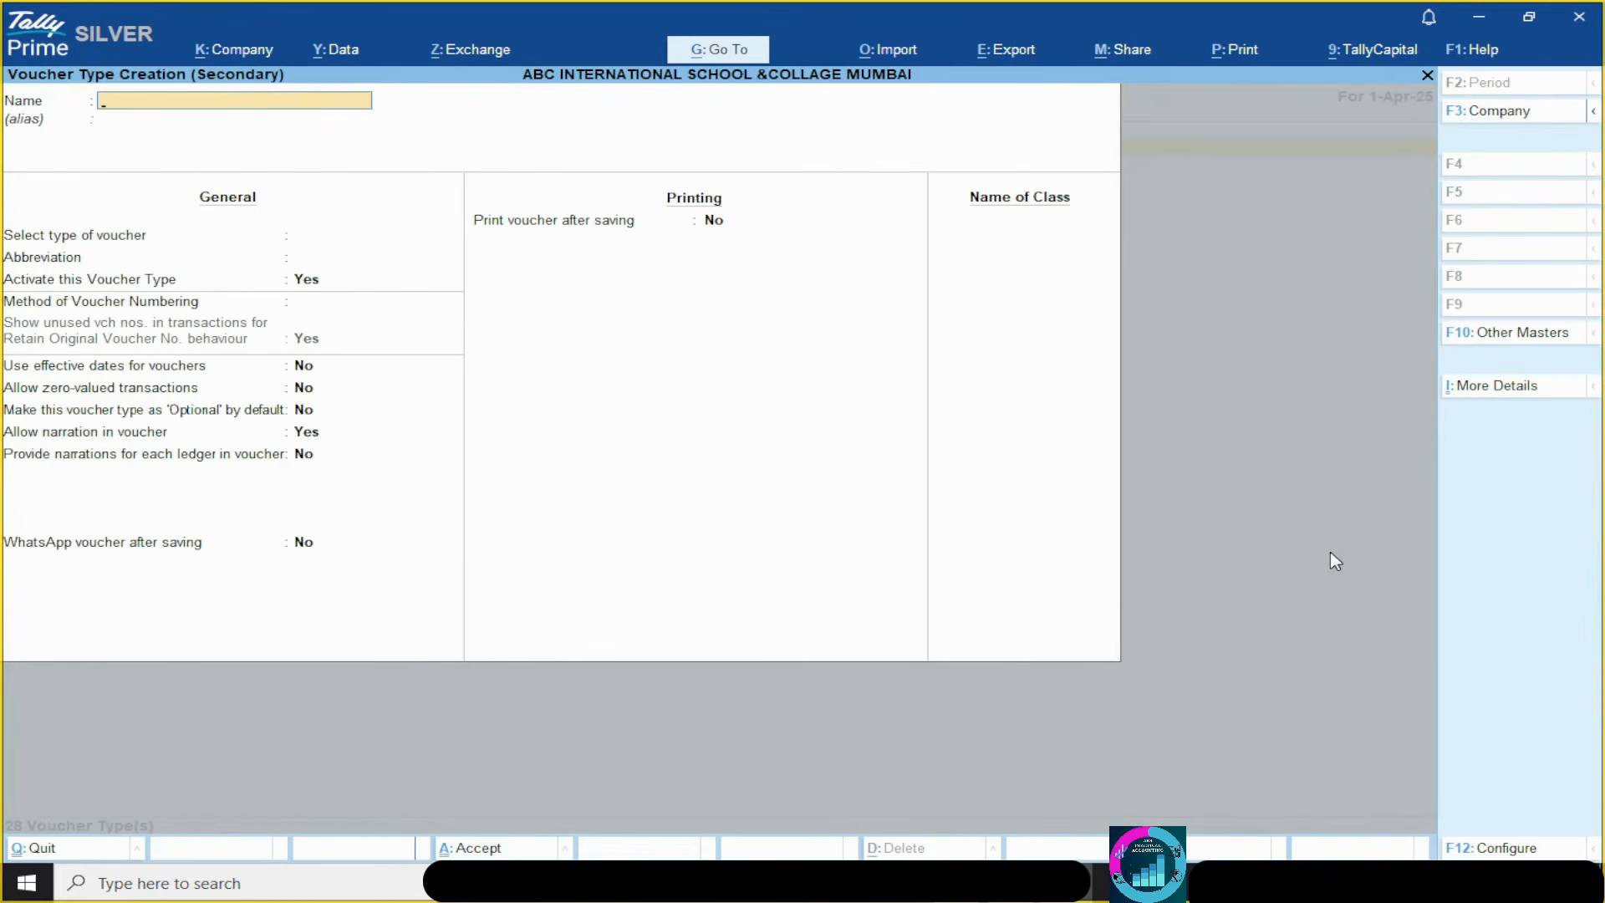
text(DEB)
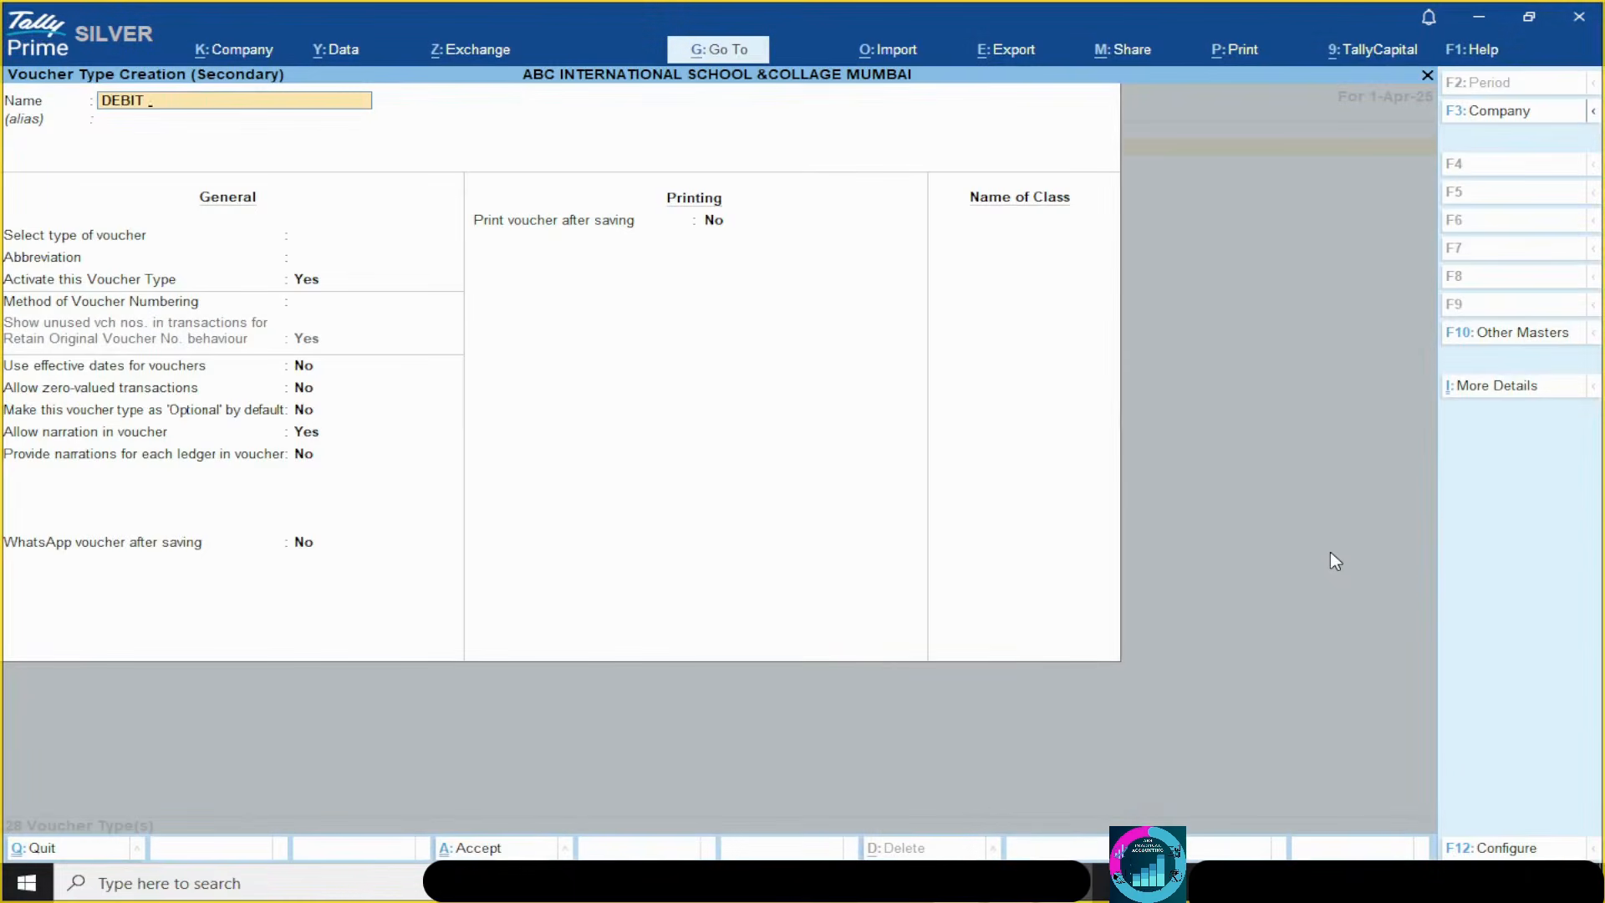
text(IT  NOTE VOUCHER)
key(Return)
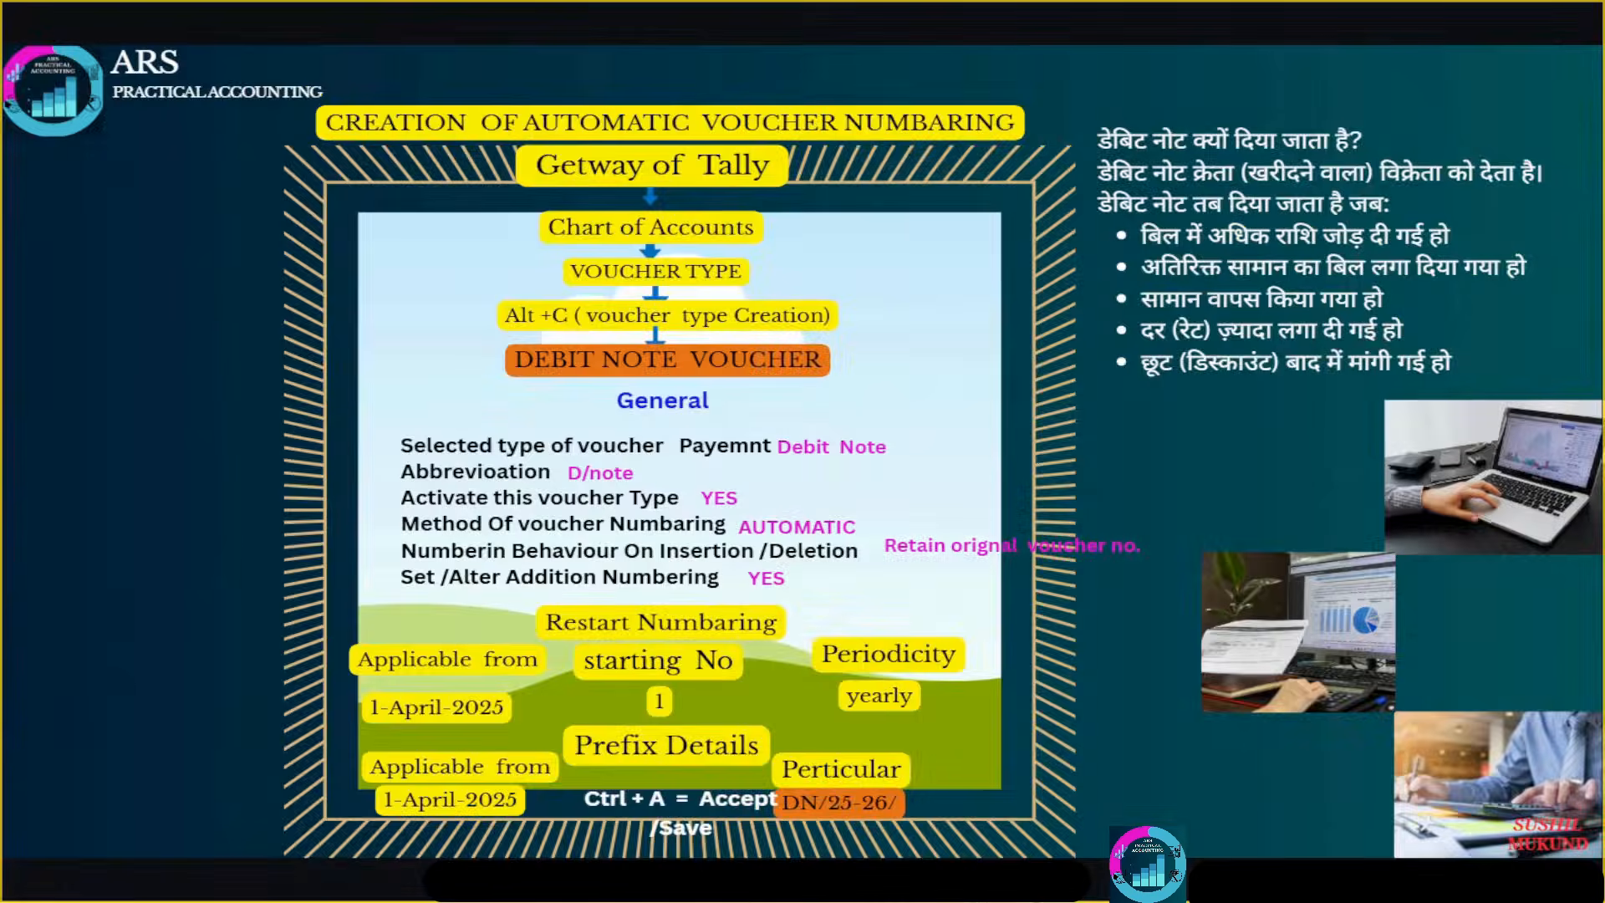
- Set the debit note voucher's base type to Debit Note after checking the reference slide
key(alt+Tab)
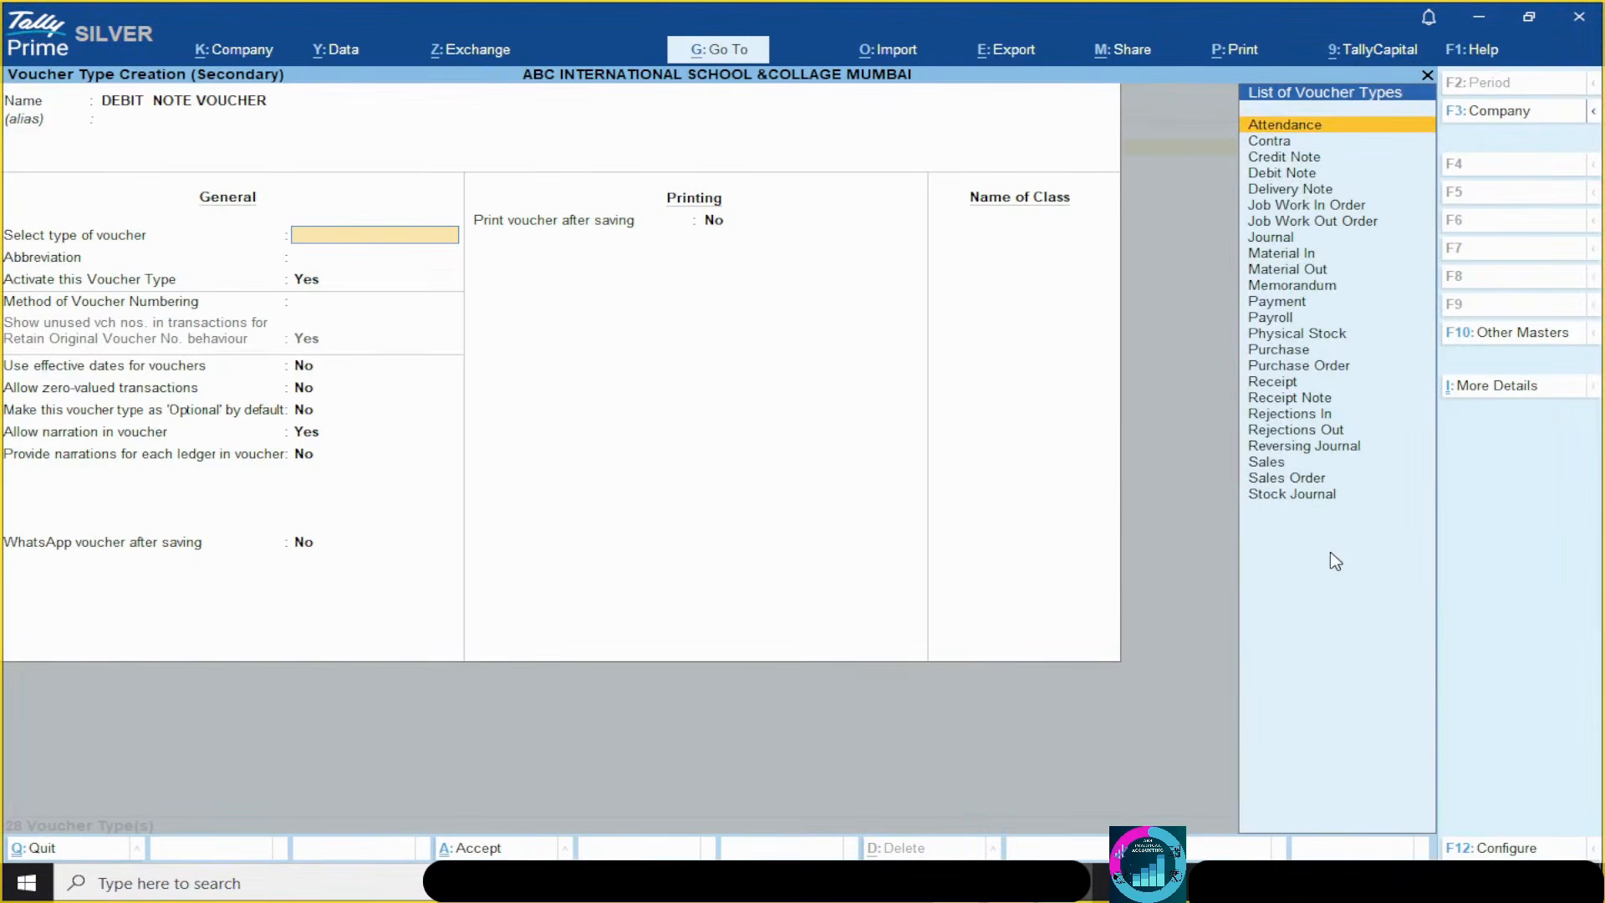
key(Down)
key(Down)
key(Down)
key(Return)
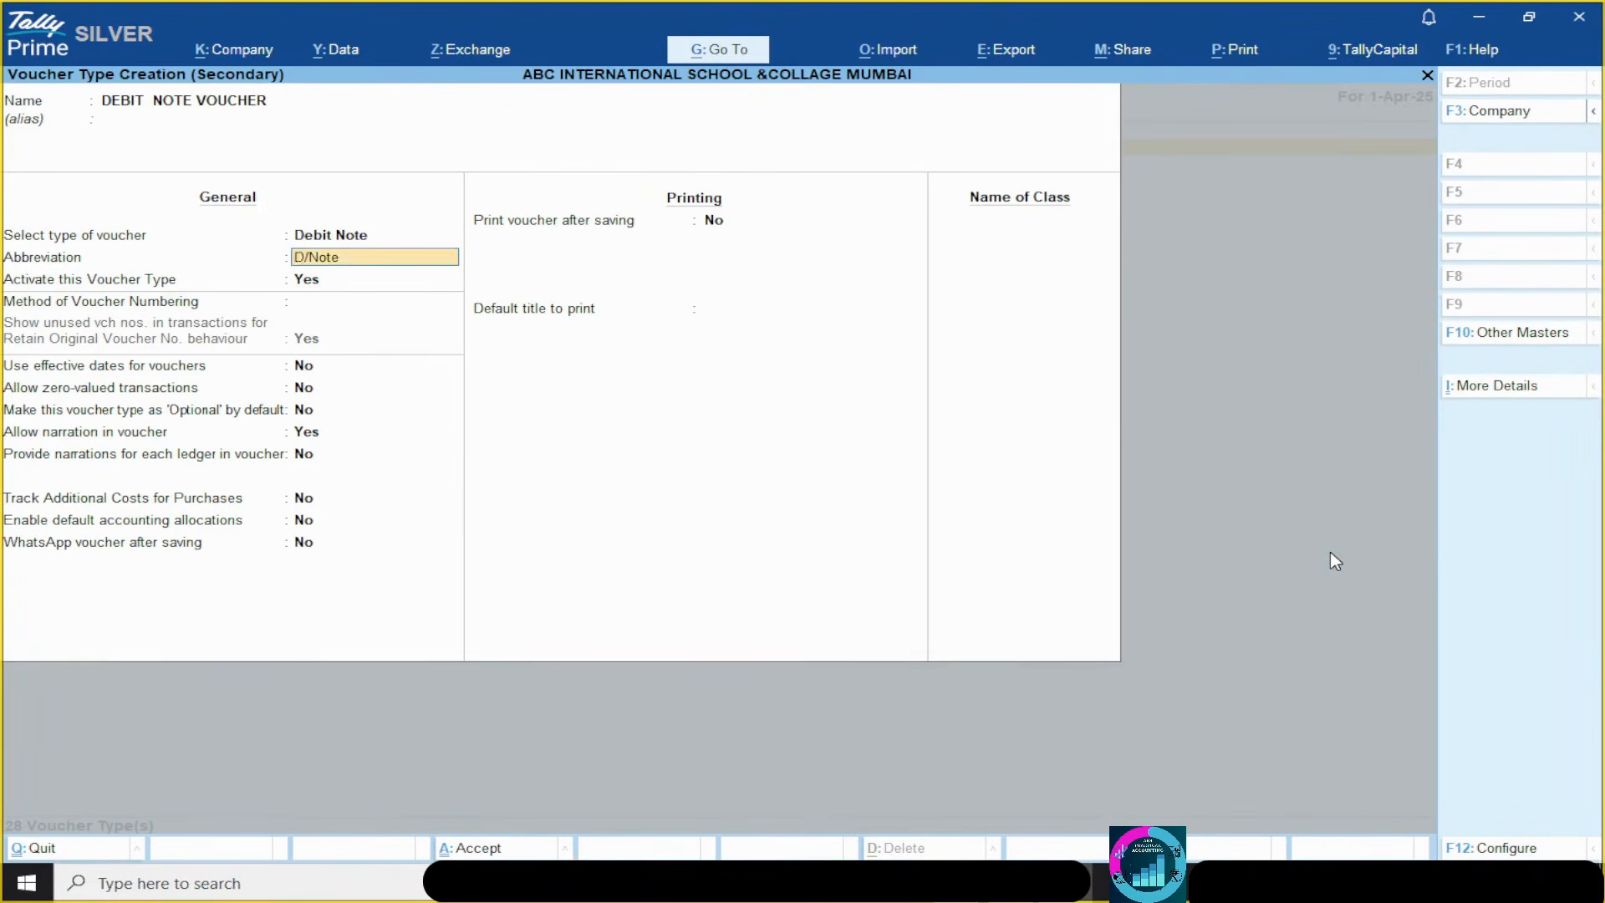
- Set the debit note voucher to Automatic numbering with Retain Original Voucher No. and enable its additional numbering details
key(Return)
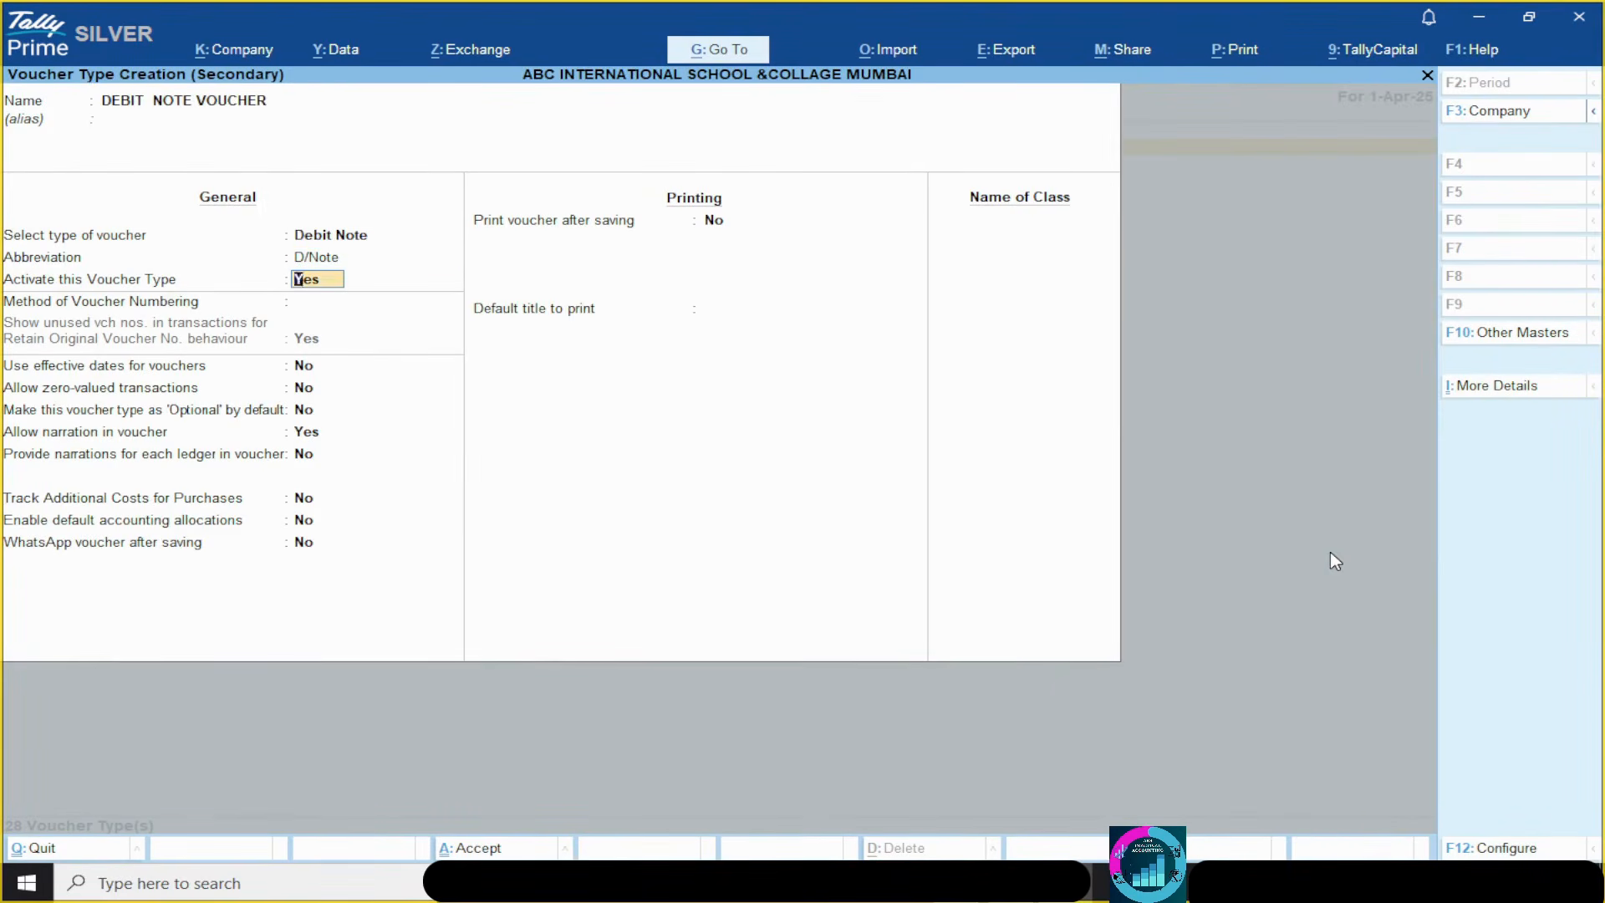
key(Return)
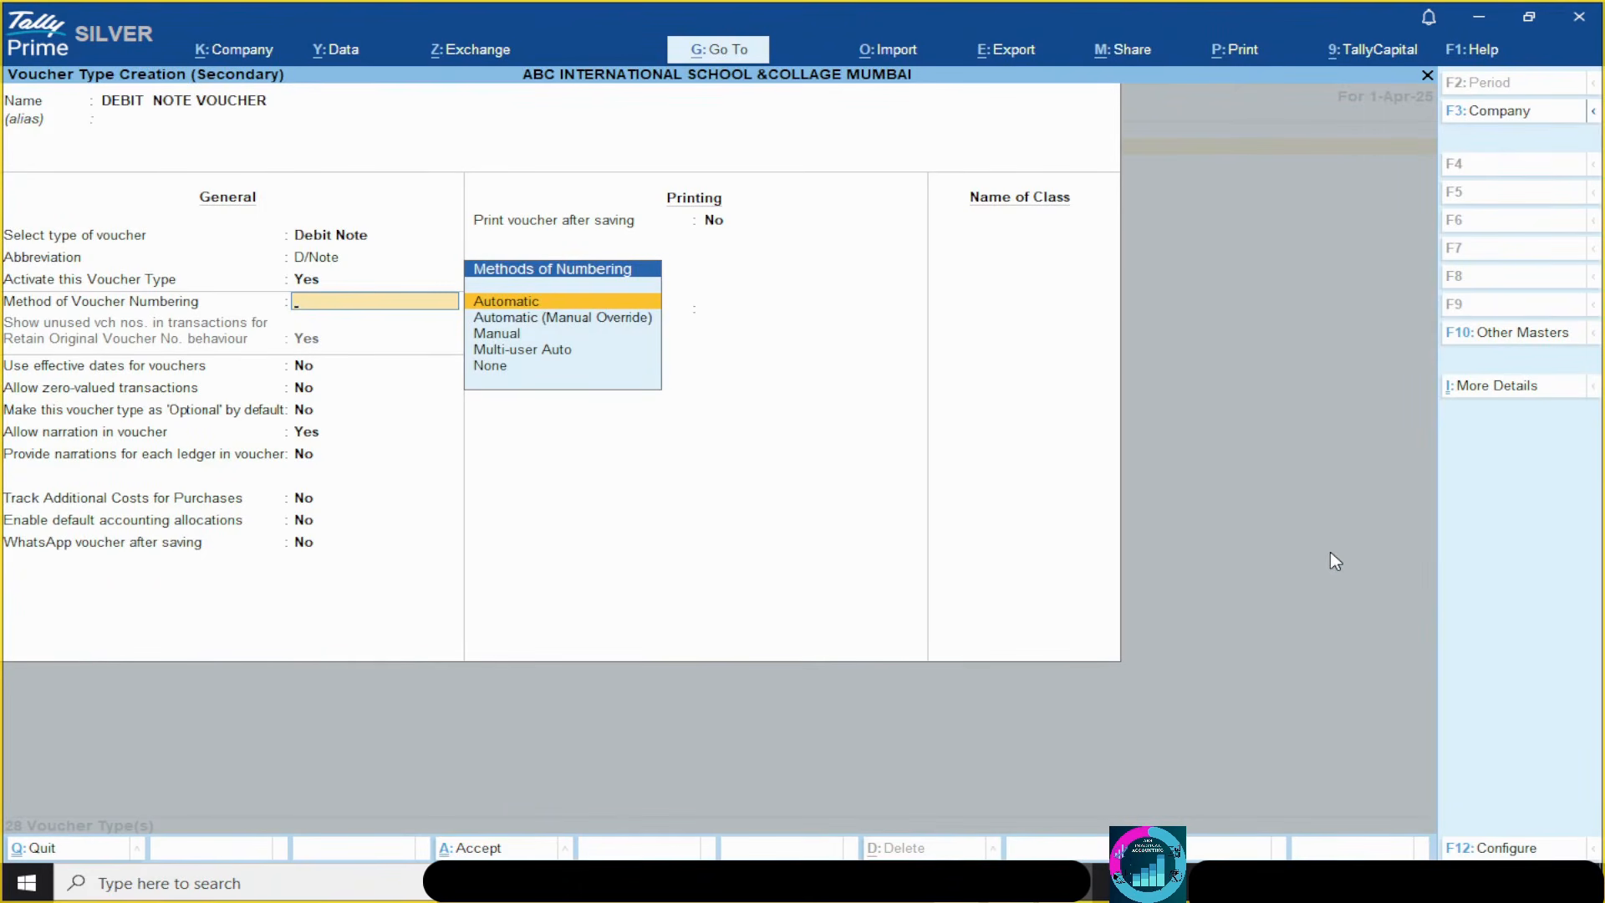
key(Return)
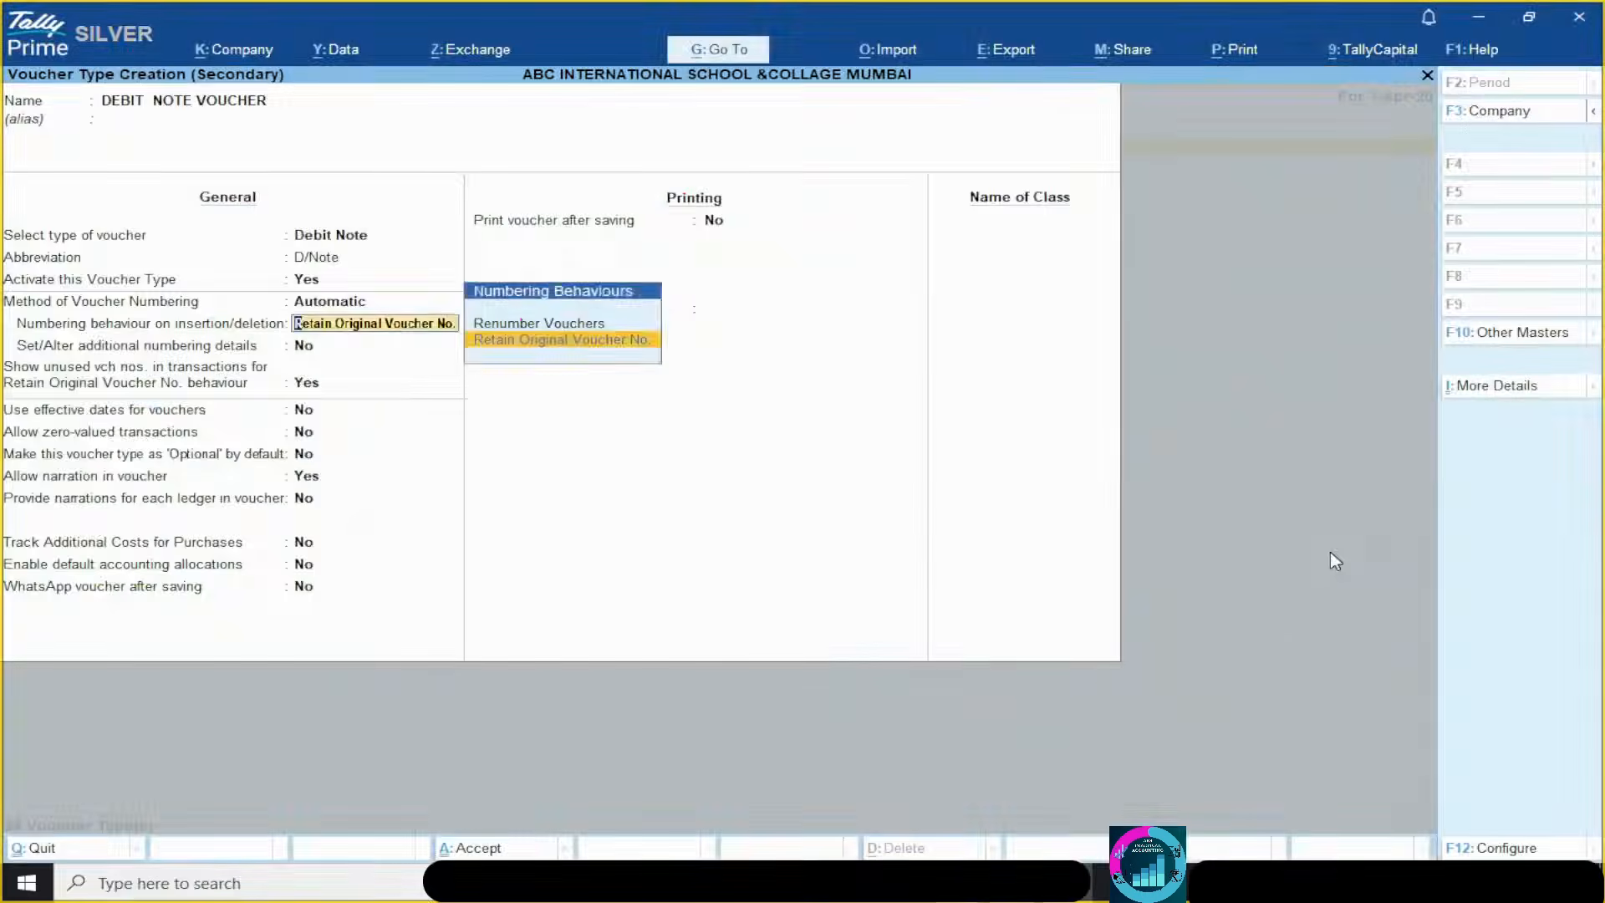
key(Return)
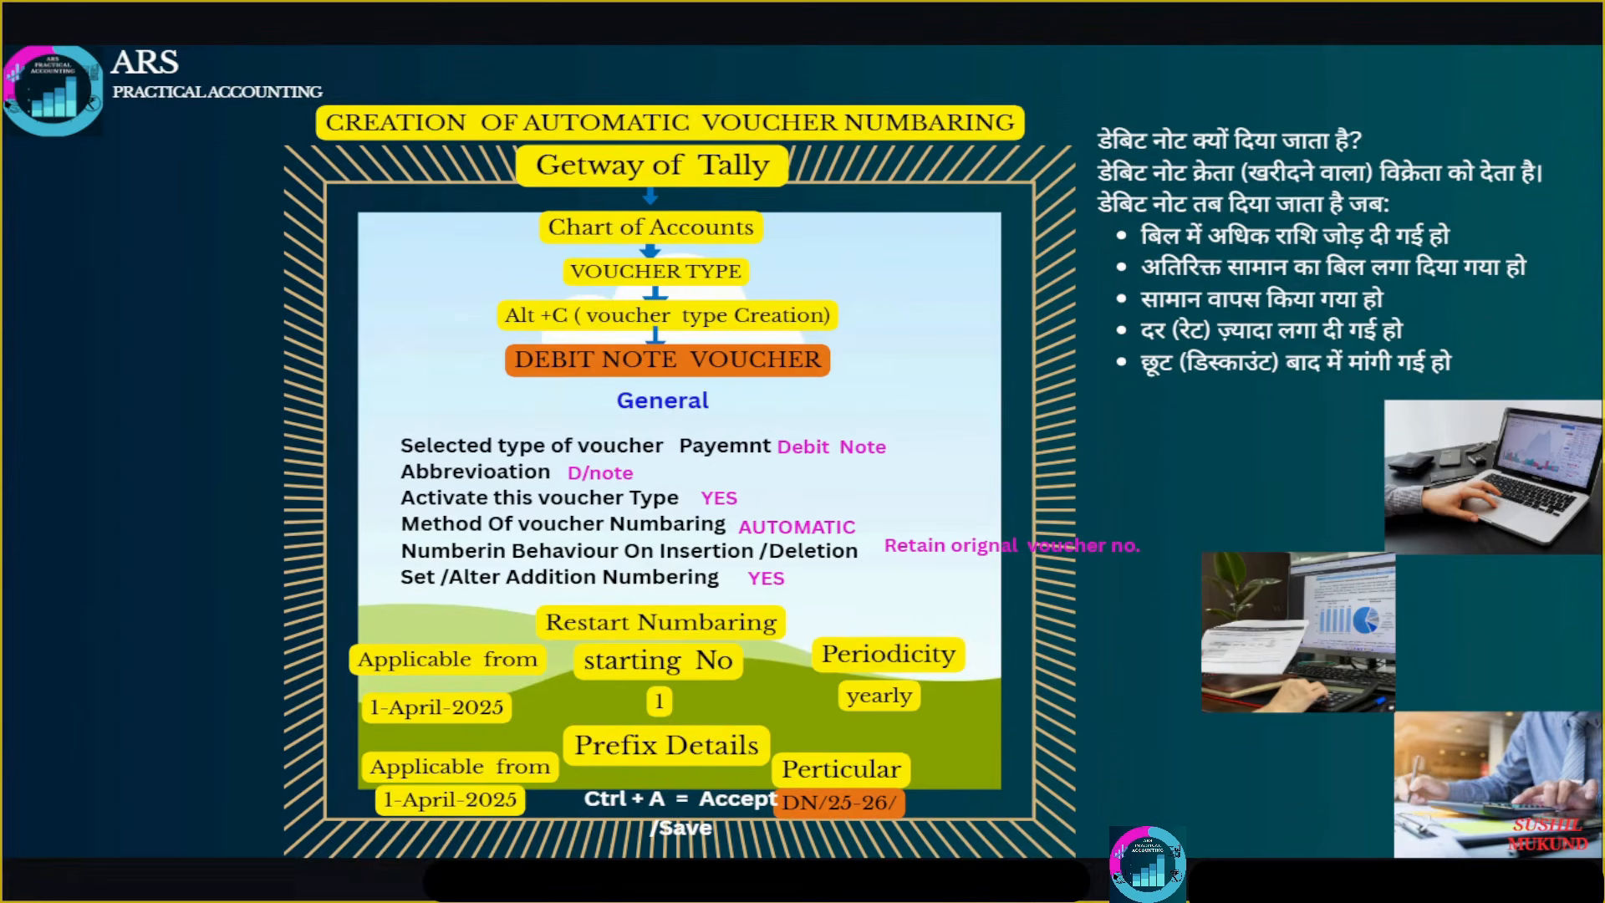
key(alt+Tab)
text(YE)
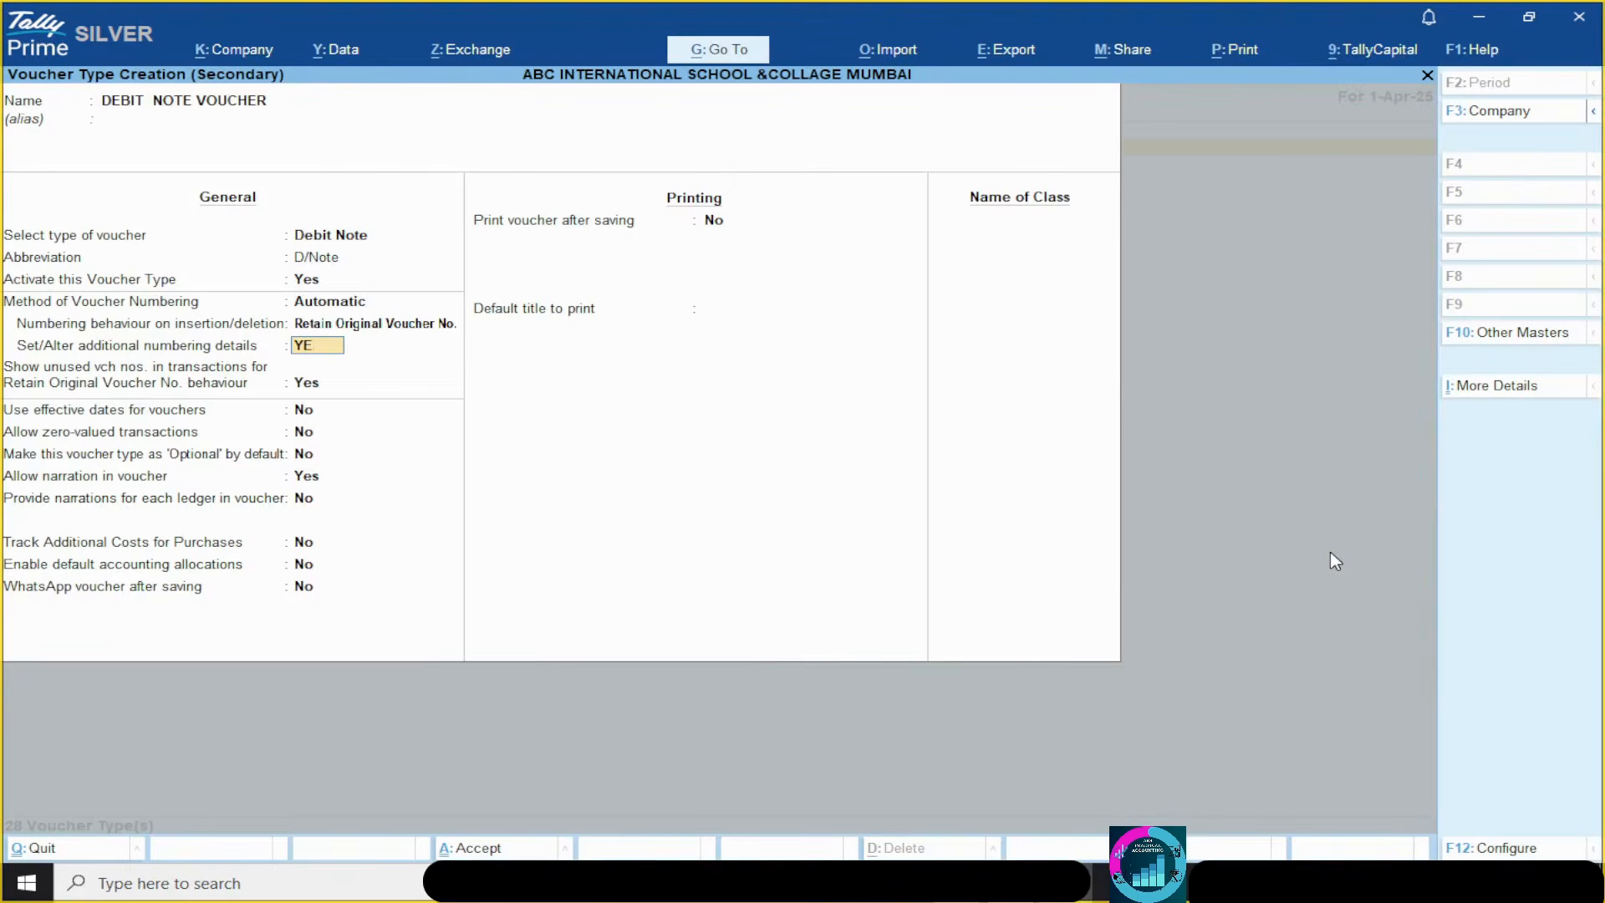
text(S)
key(Return)
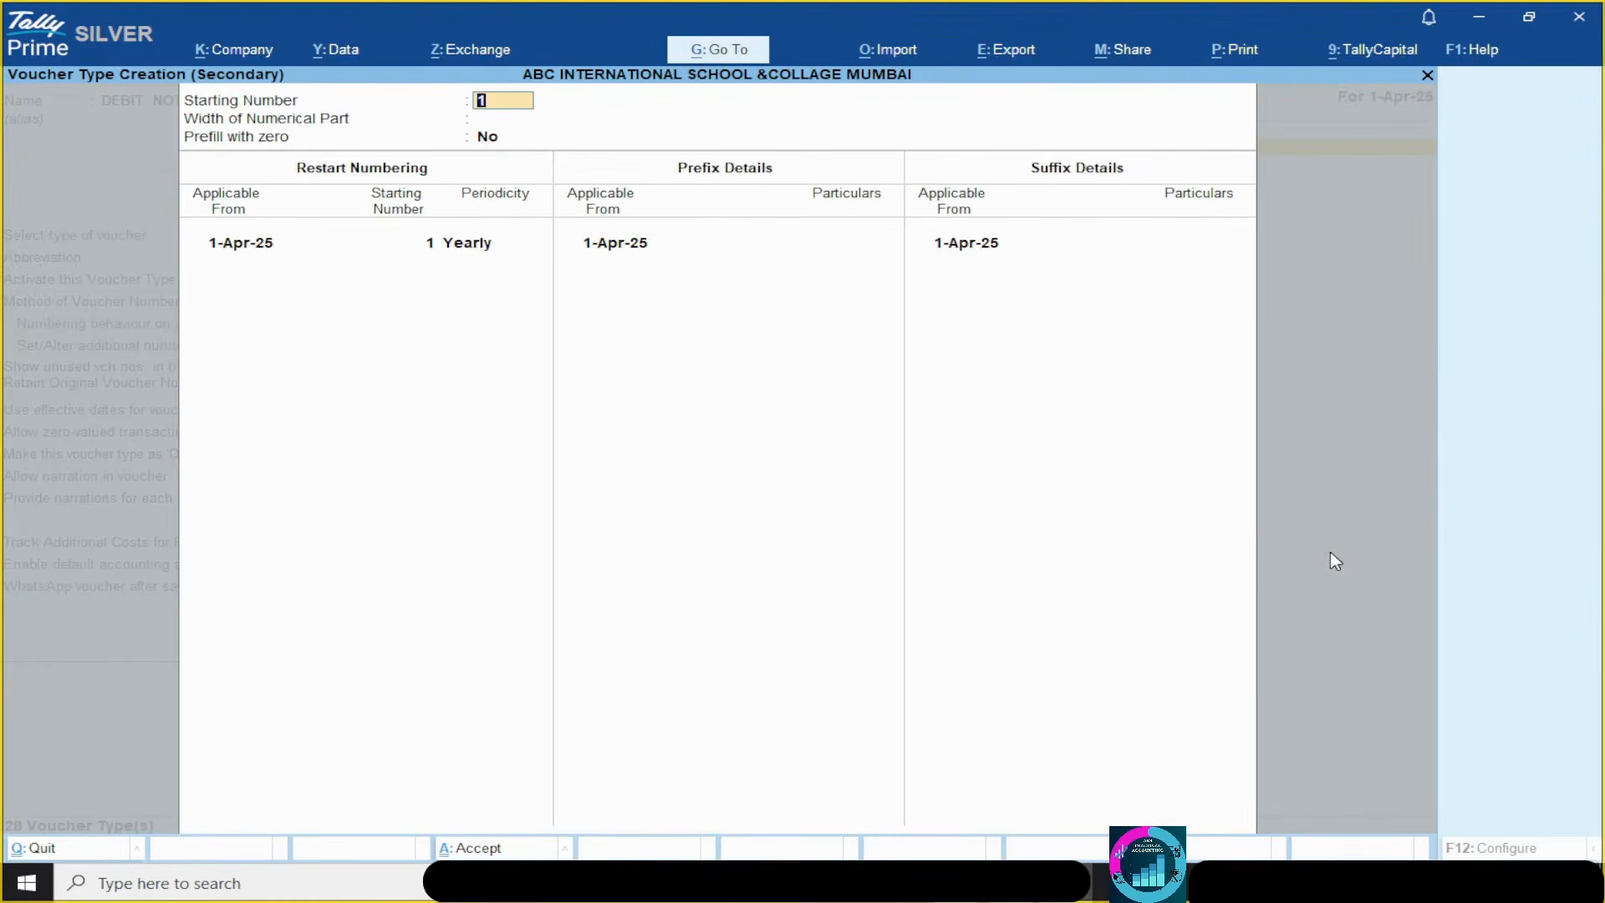
- Set the debit note voucher's numbering to start at 1 and restart yearly from 1-Apr-25, without zero prefill
key(Return)
key(Return)
key(Return)
key(Return)
key(Return)
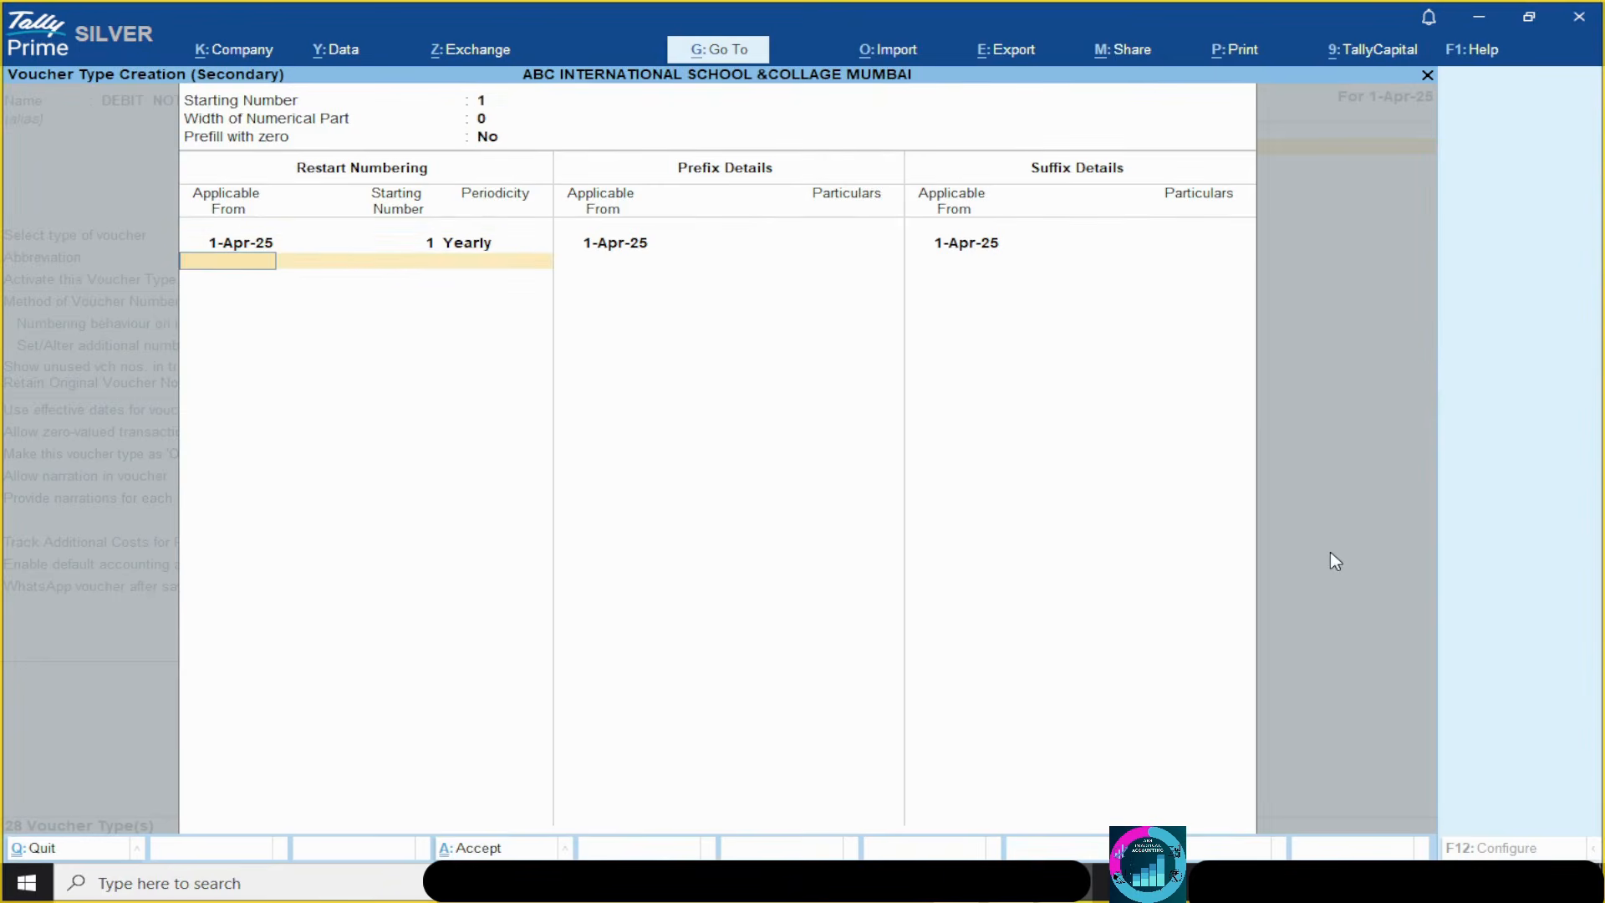
key(Return)
- Set the debit note voucher's prefix to DN/25-26/ from 1-Apr-25 and save the voucher type
key(Return)
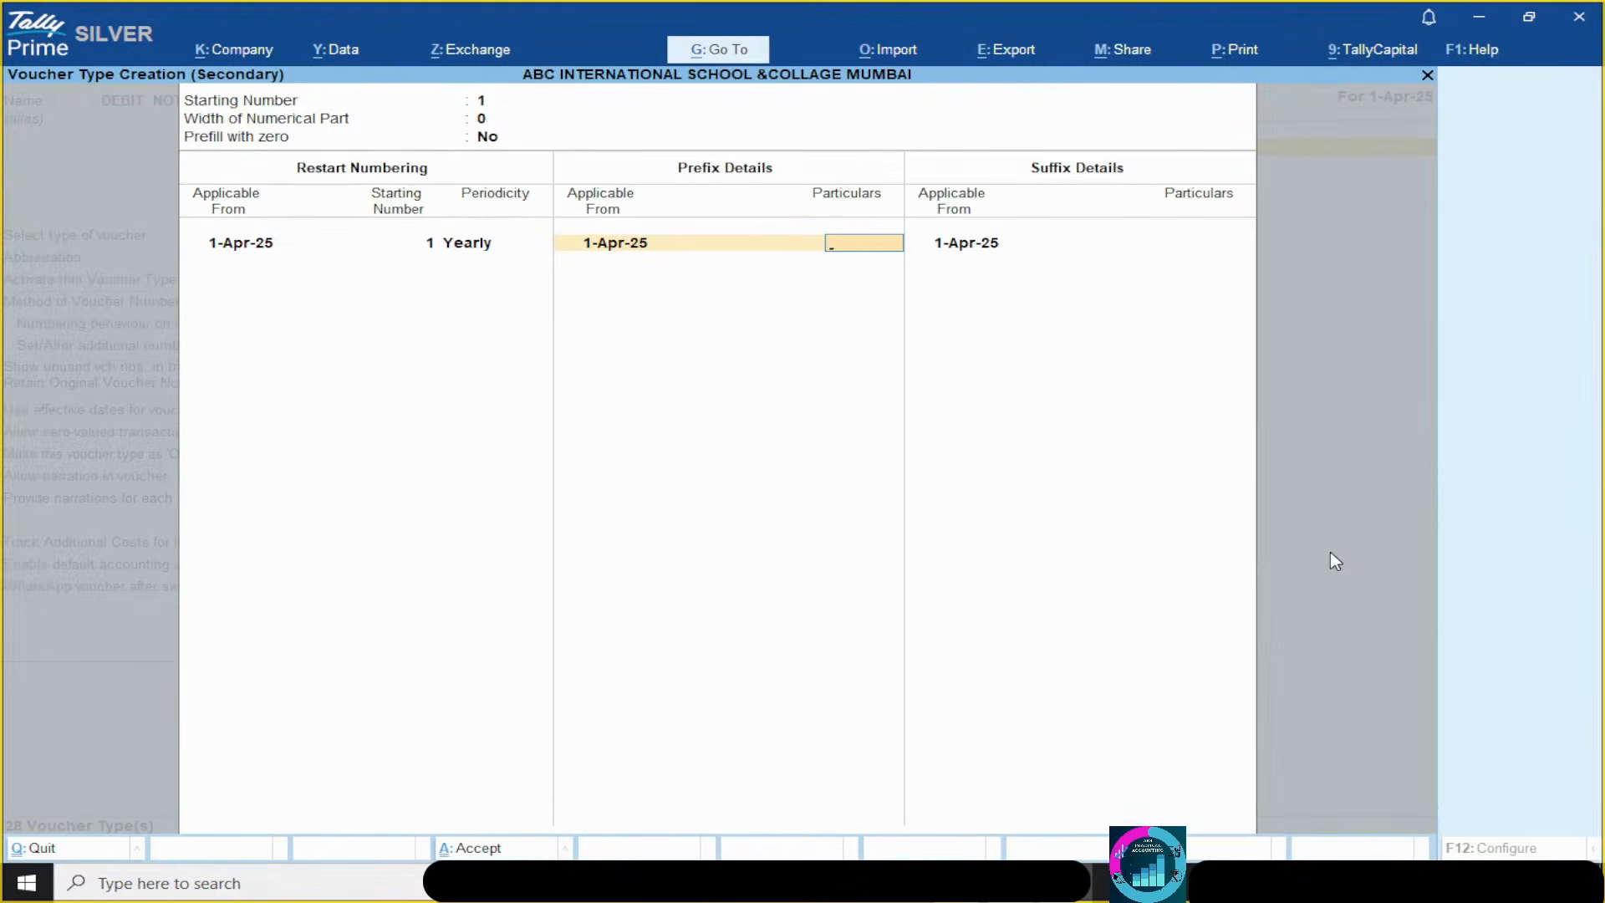
text(DN/25-26/)
key(Return)
key(Return)
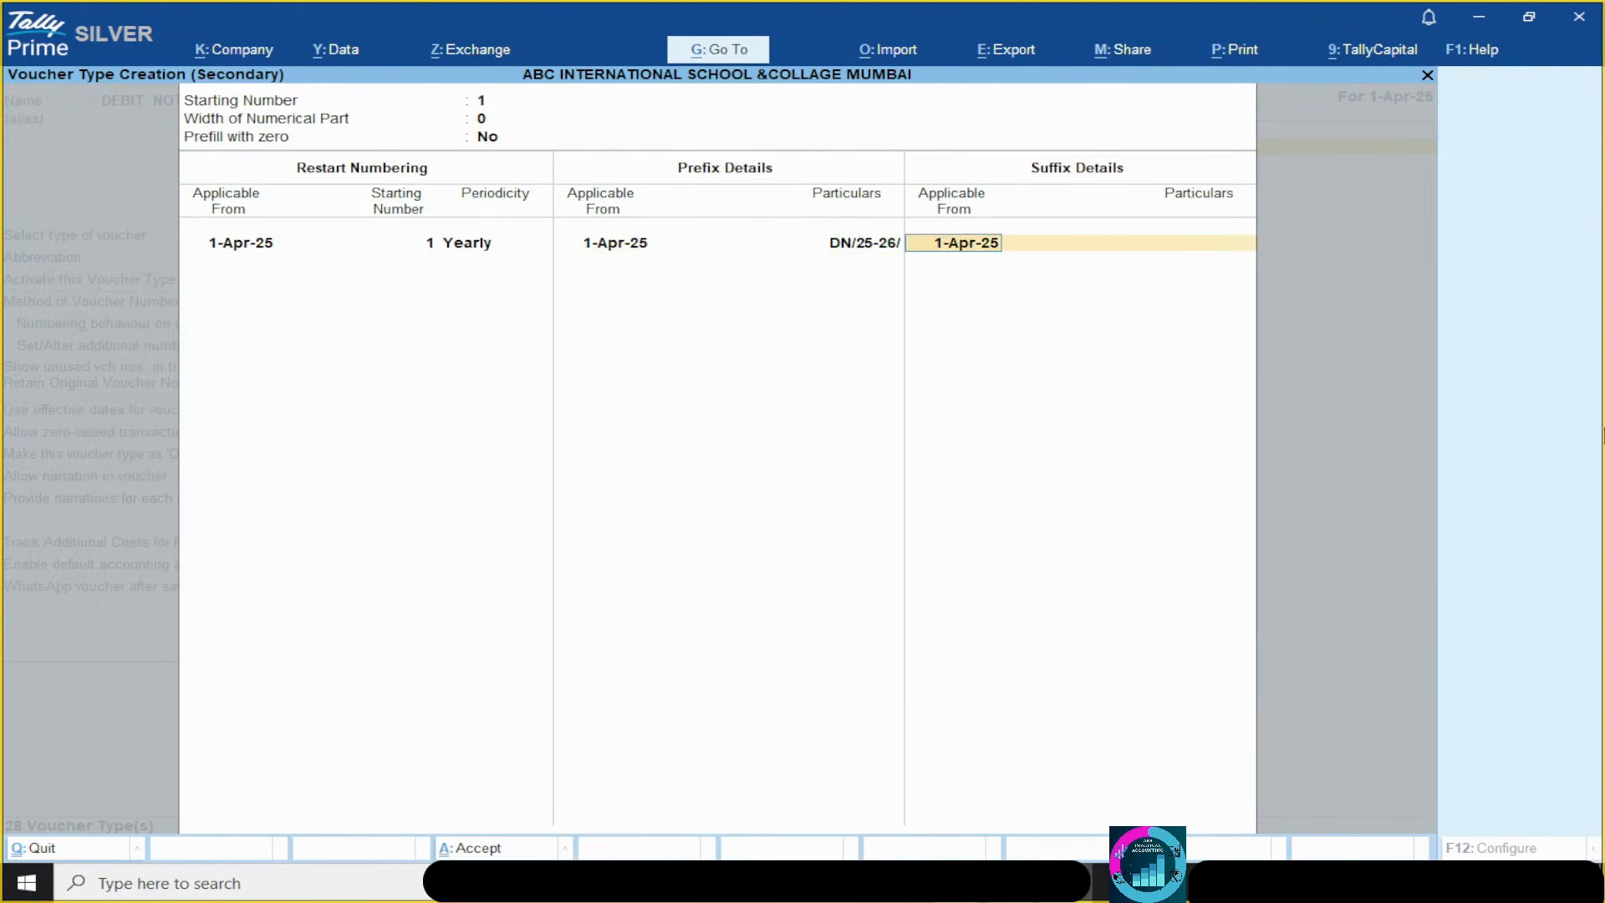
key(ctrl+a)
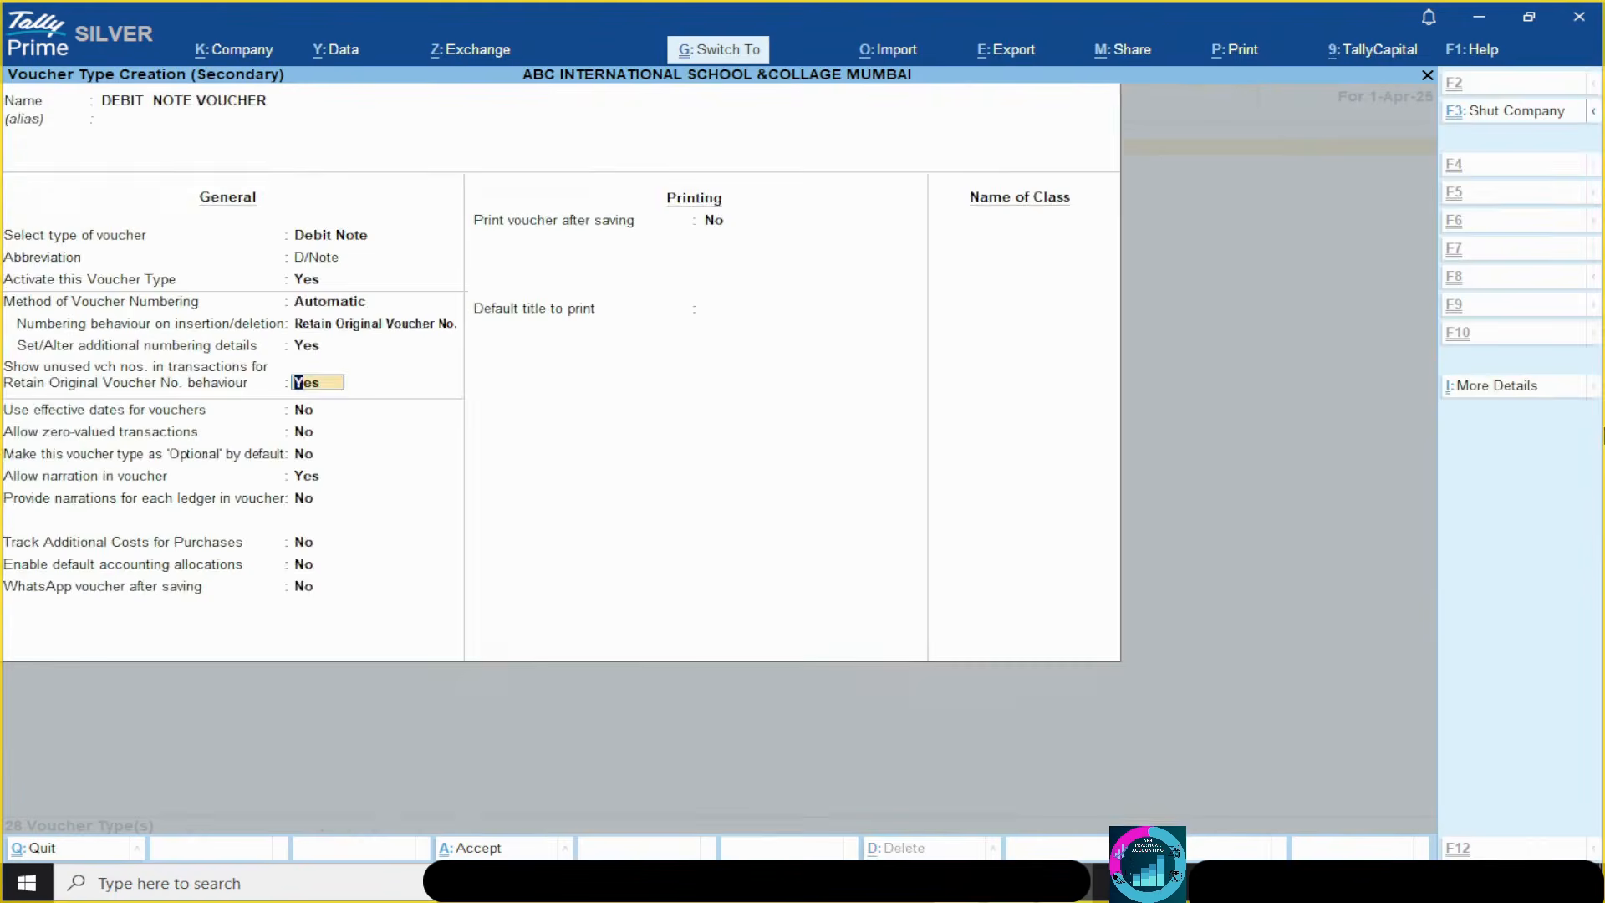
key(ctrl+a)
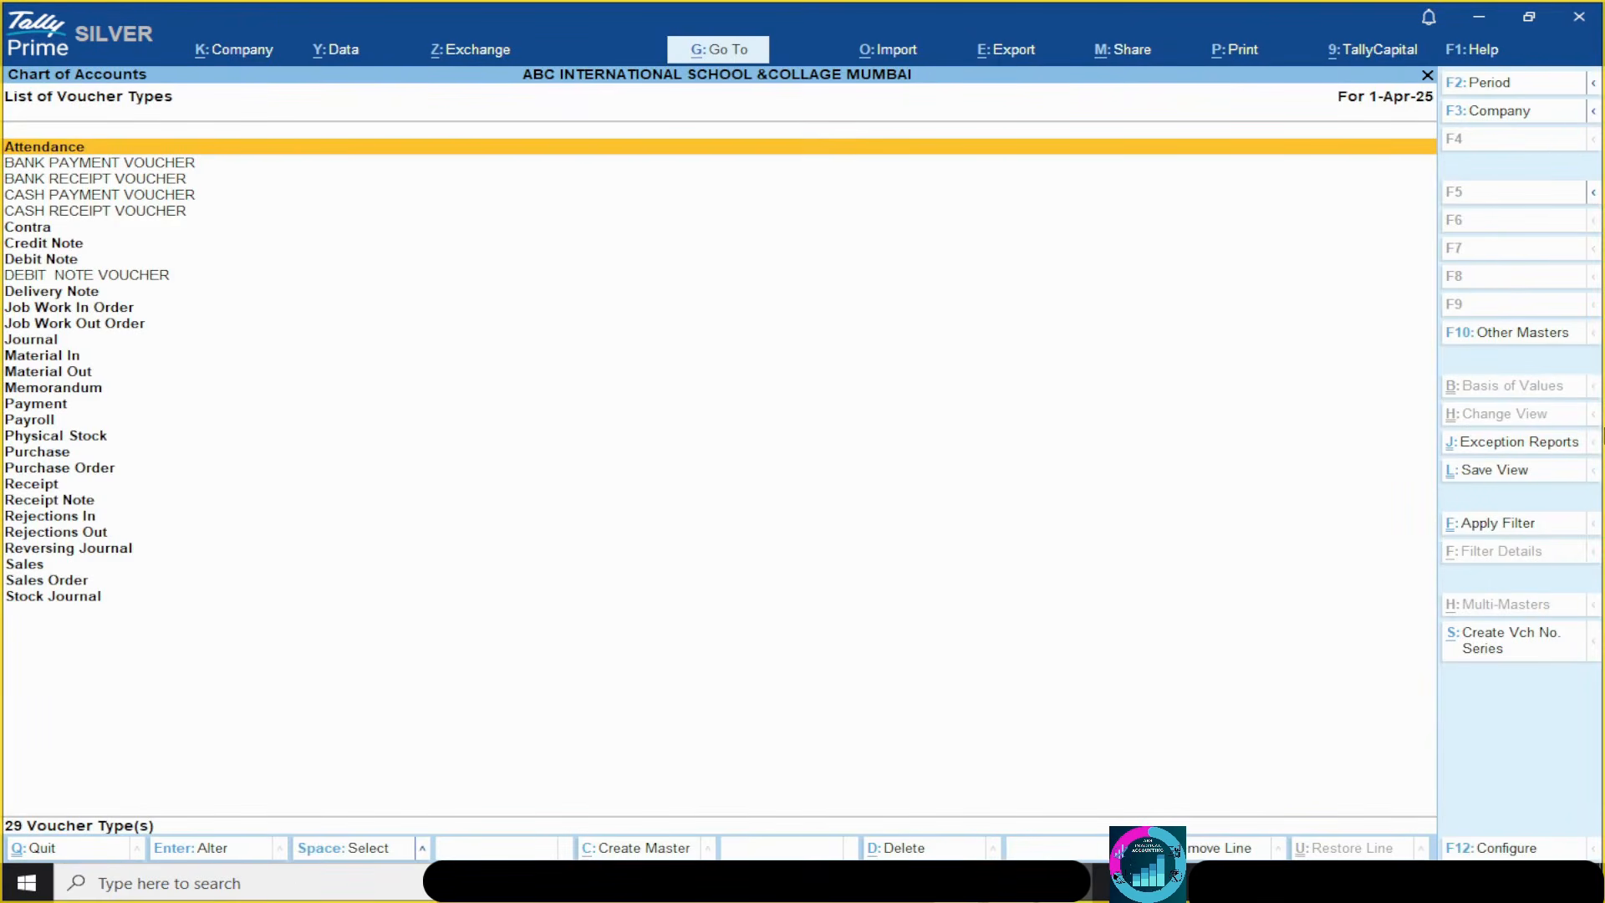
- Check the debit note reference slide, return to TallyPrime and locate DEBIT NOTE VOUCHER in the list of voucher types
key(alt)
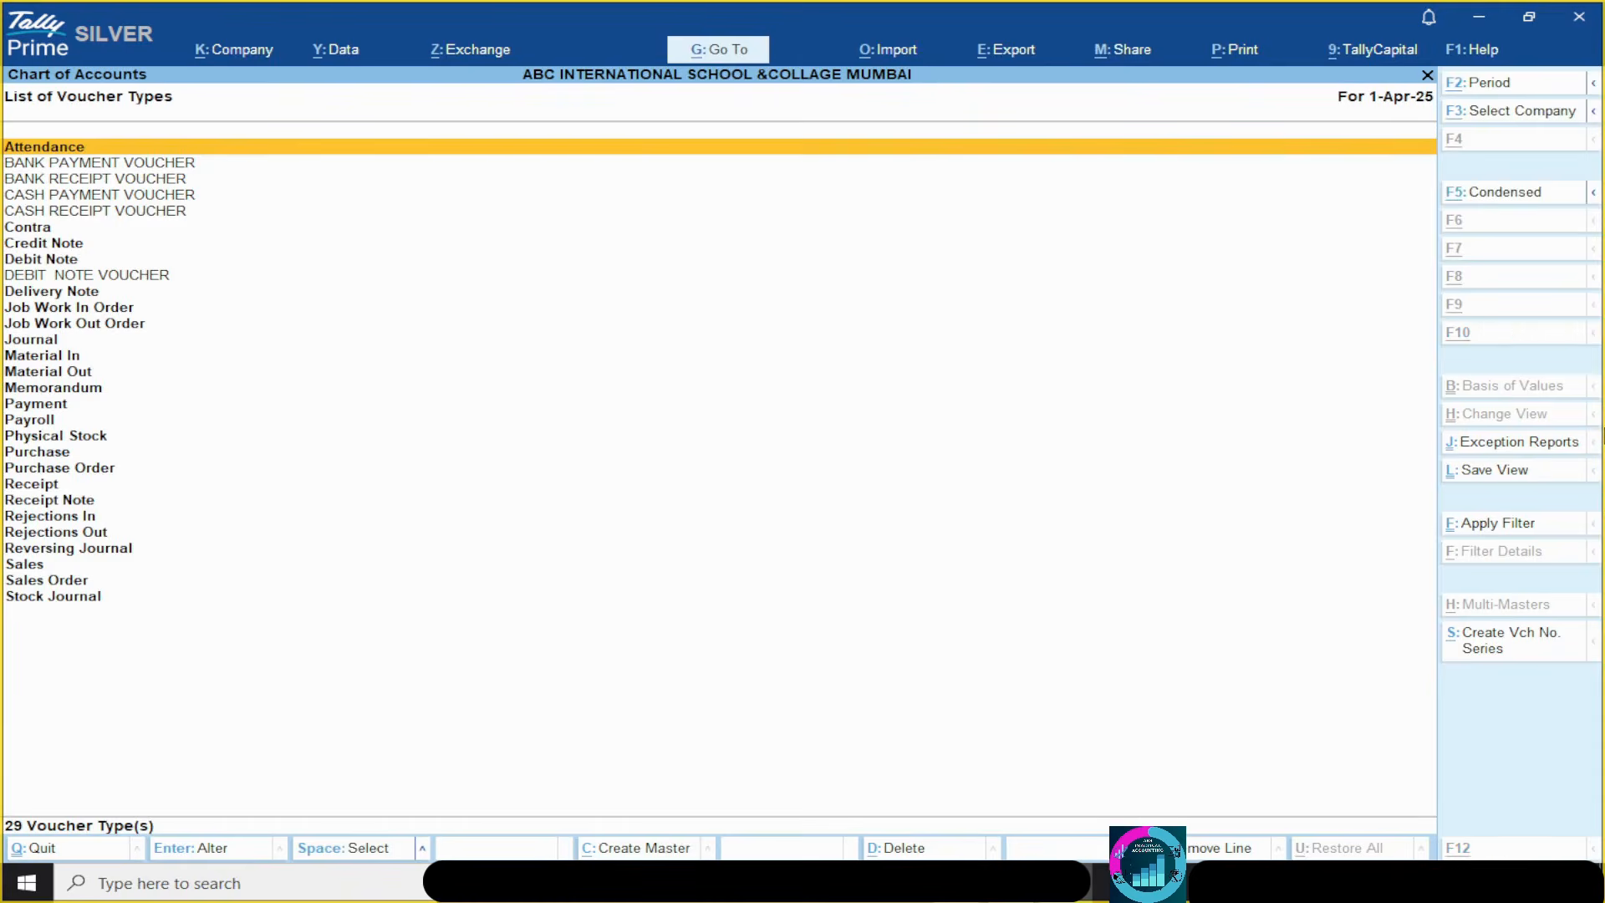
key(alt+Tab)
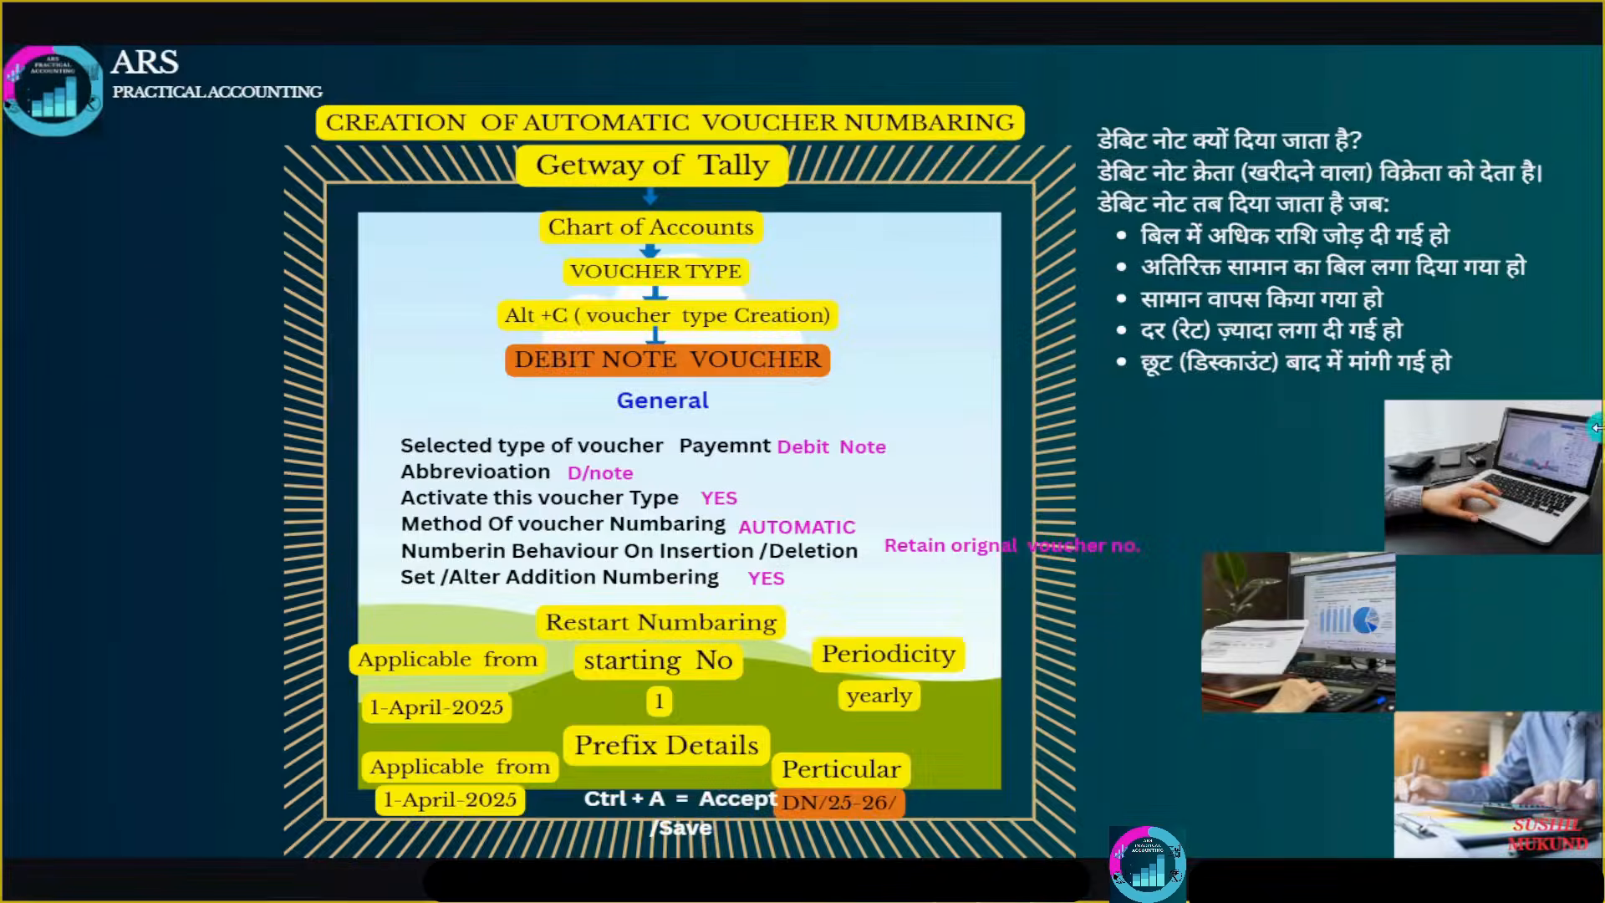
key(alt+Tab)
key(Down)
key(Down)
key(Down)
key(Down)
key(Down)
key(Down)
key(Down)
key(Down)
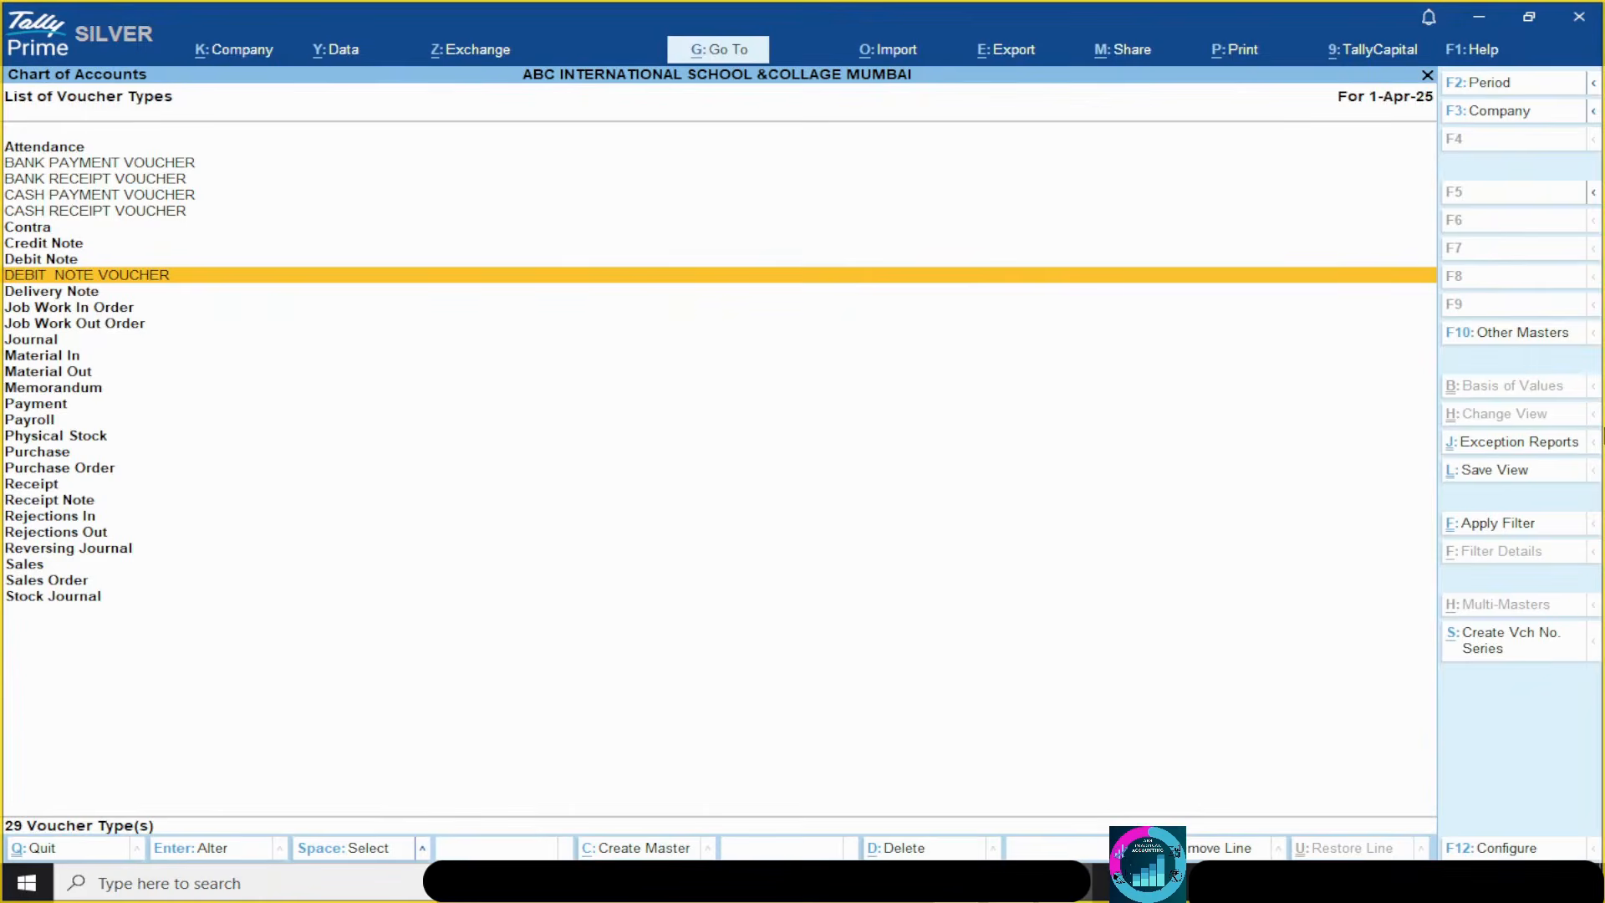
- Return to the Gateway of Tally, review the credit note voucher slide in the reference slides and switch back to TallyPrime
key(Escape)
key(Escape)
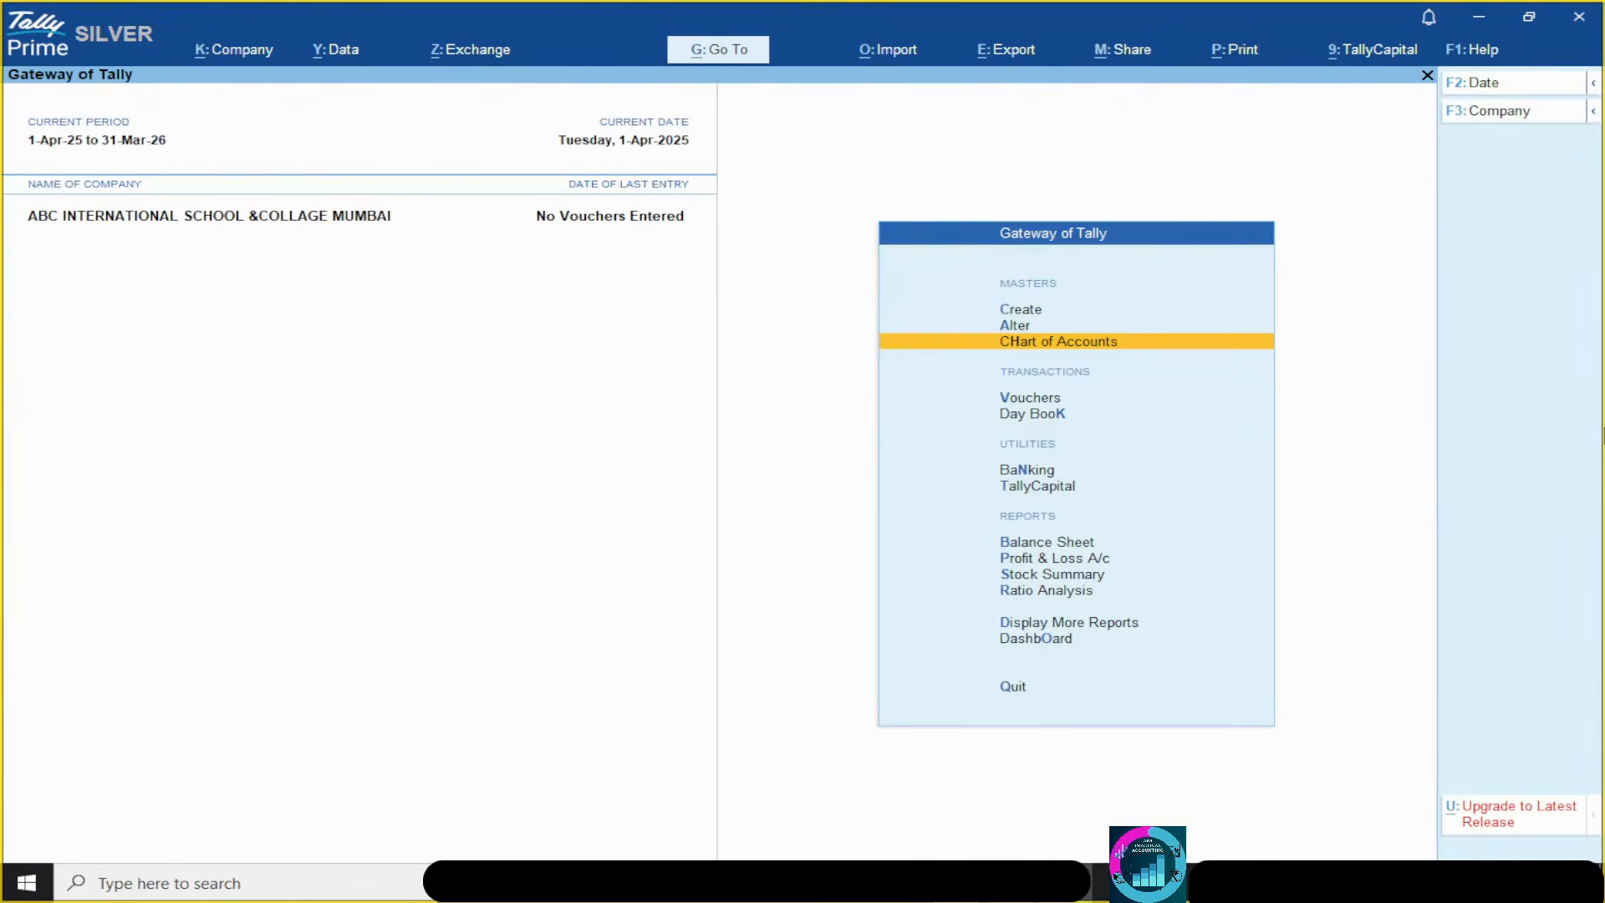
key(alt+Tab)
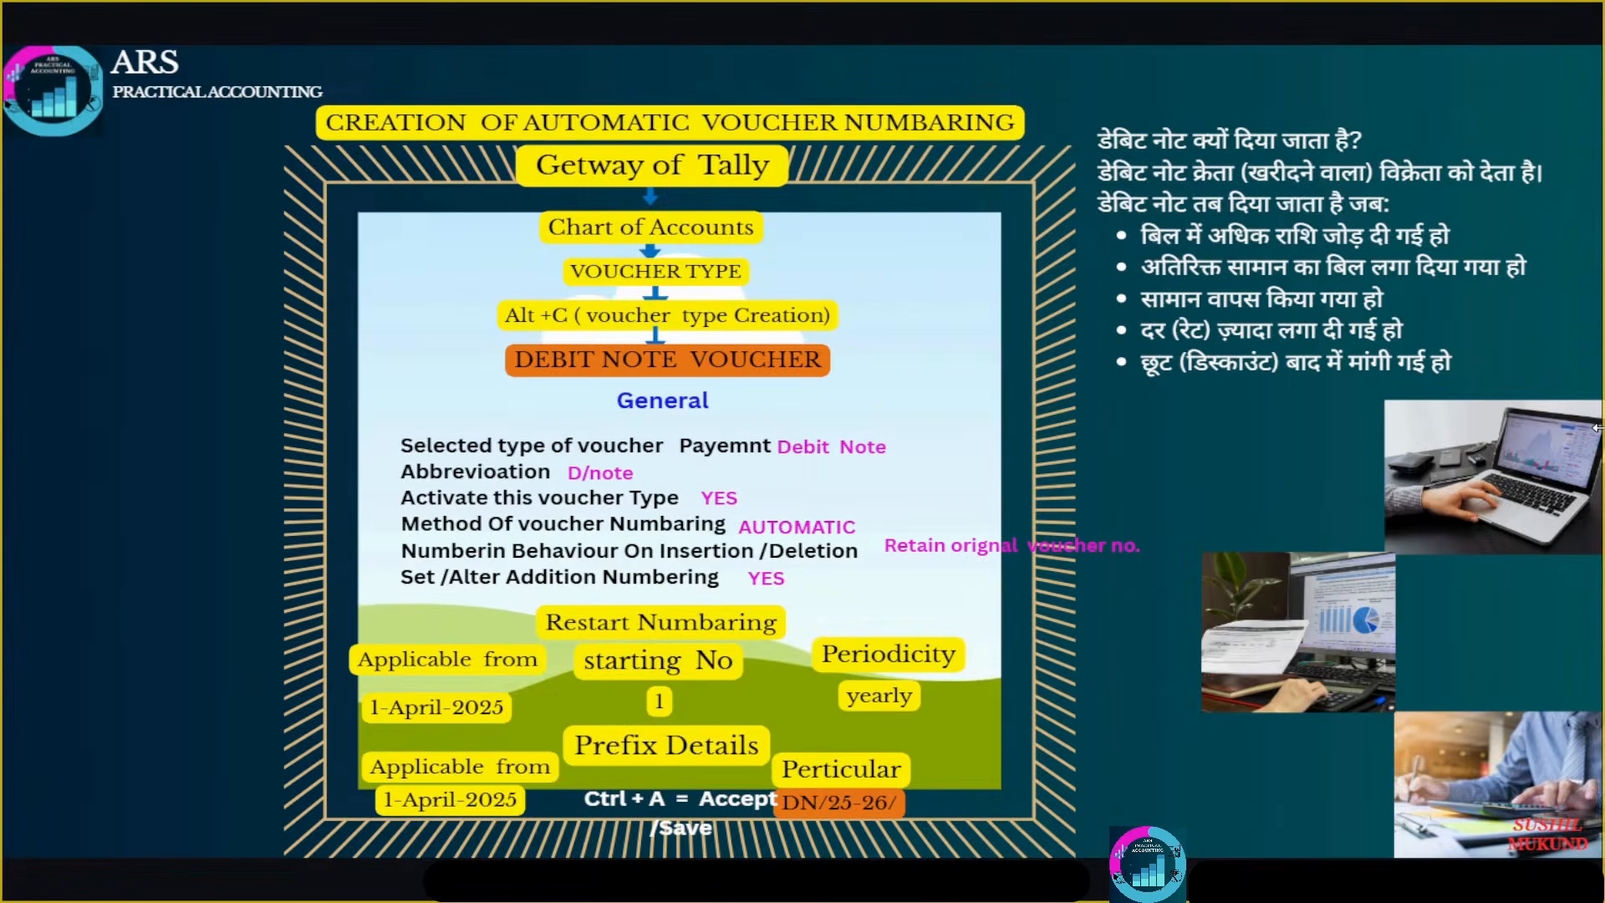
key(Right)
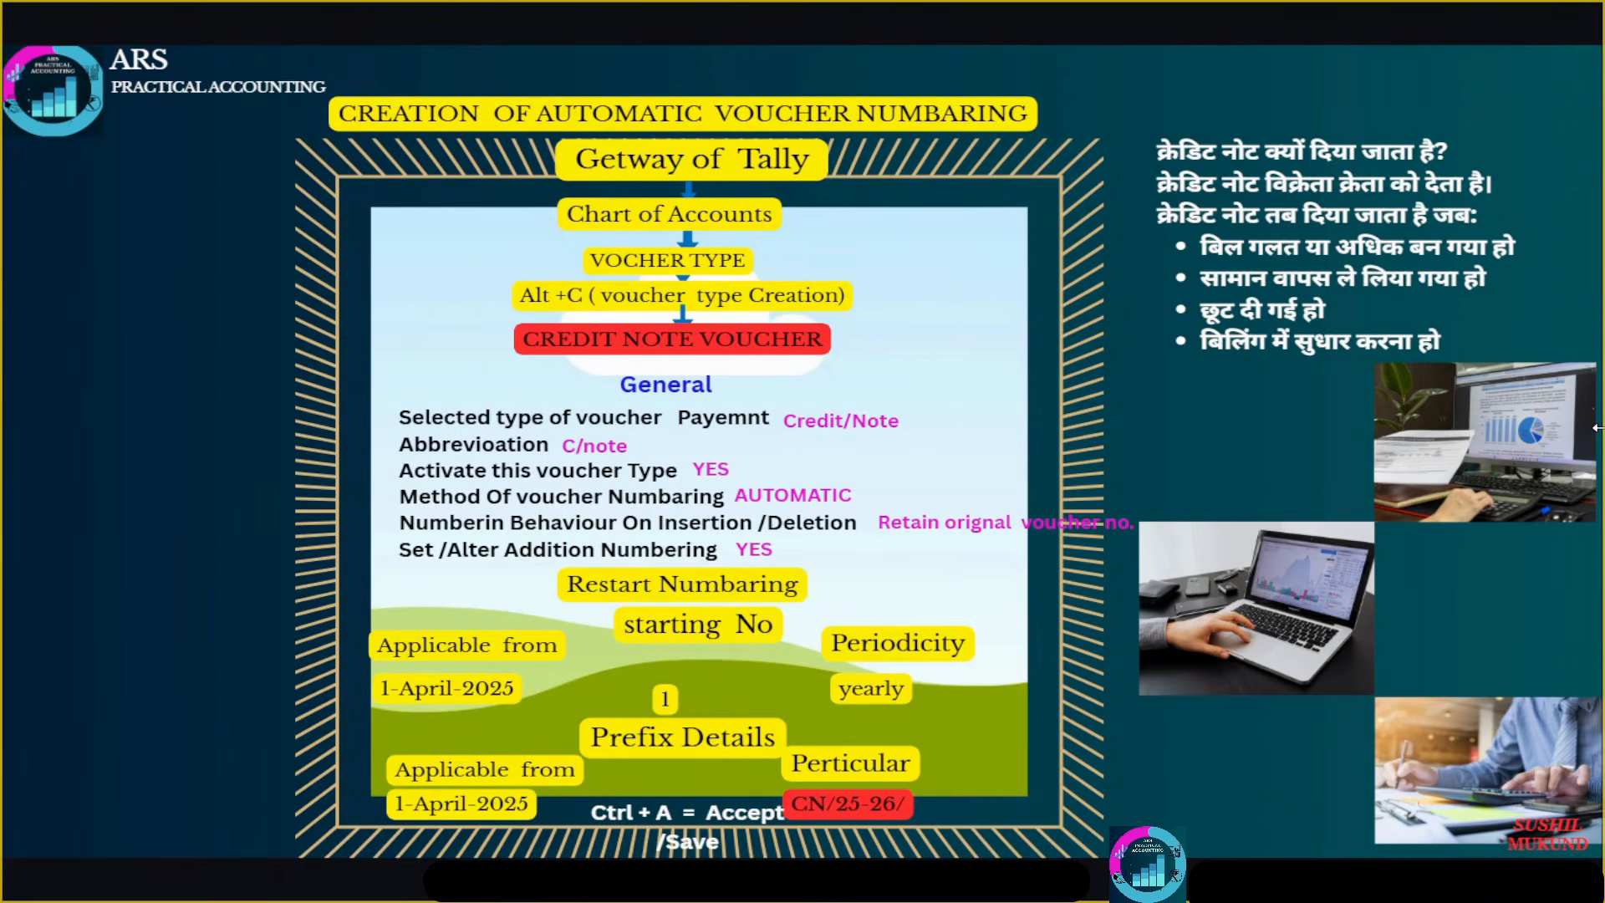
key(alt+Tab)
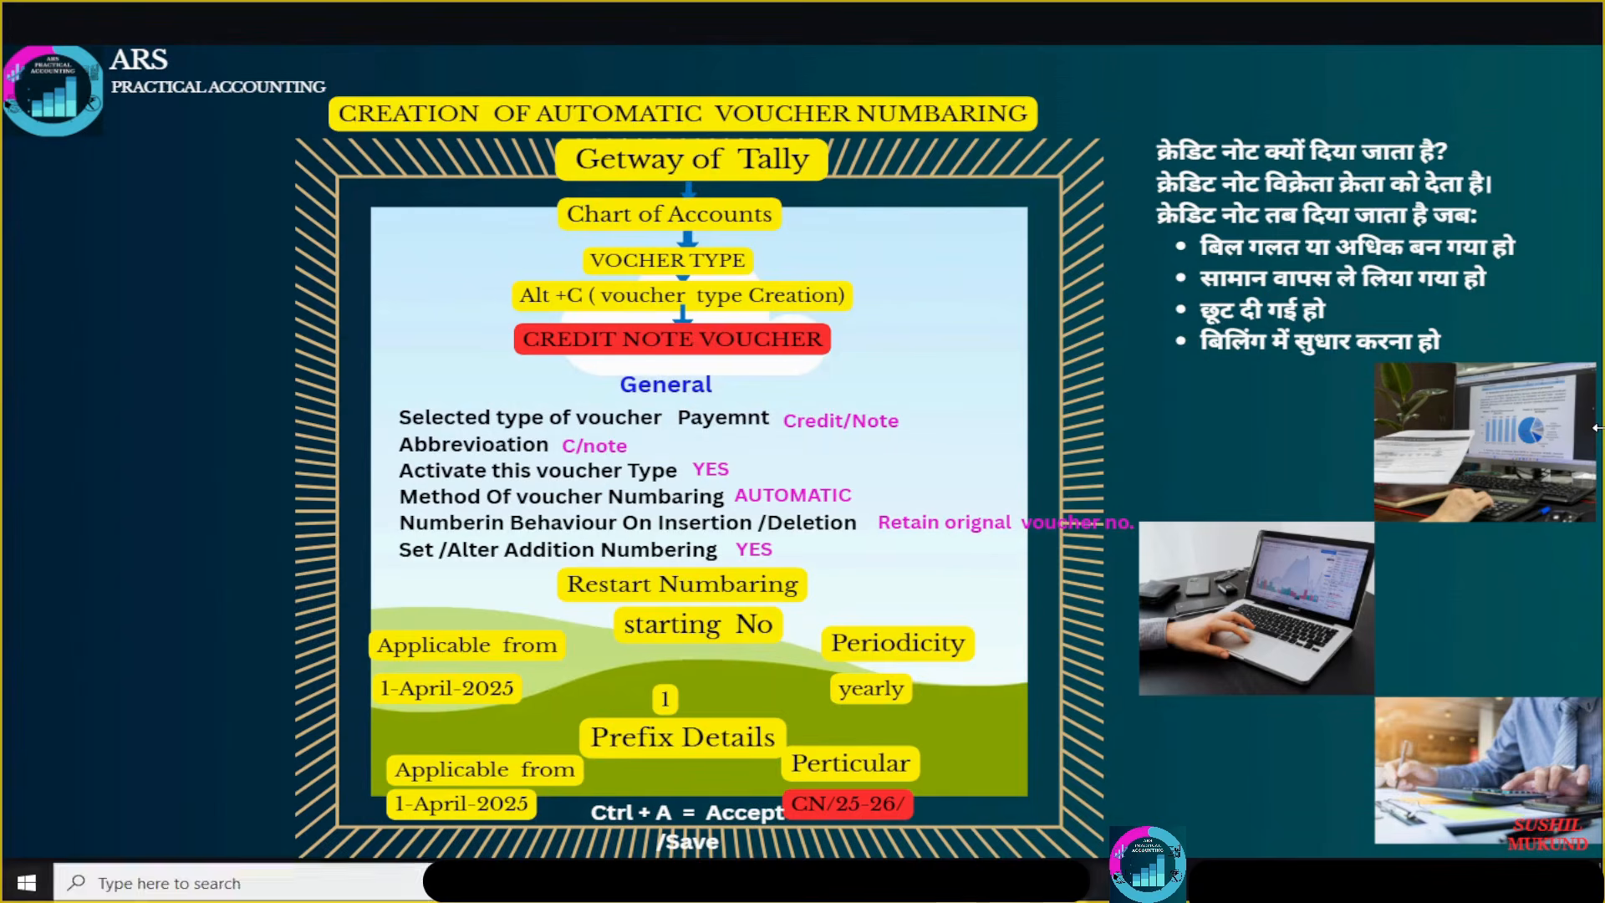
- Start a new voucher type from the Chart of Accounts' voucher types and name it CREDIT NOTE VOUCHER
key(Return)
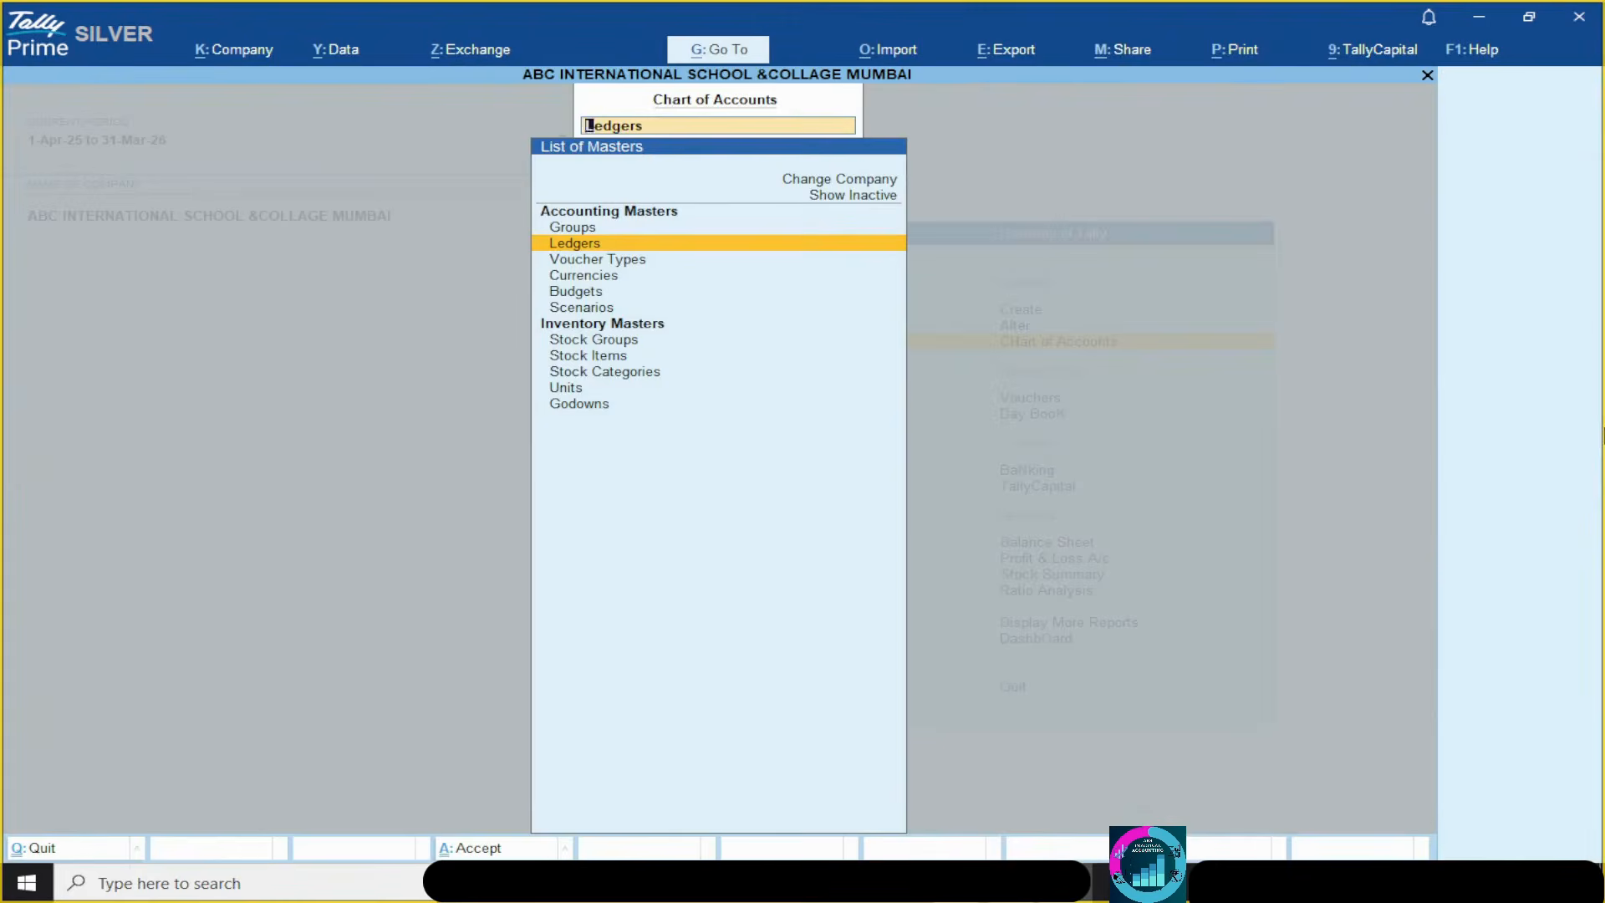
key(Down)
key(Return)
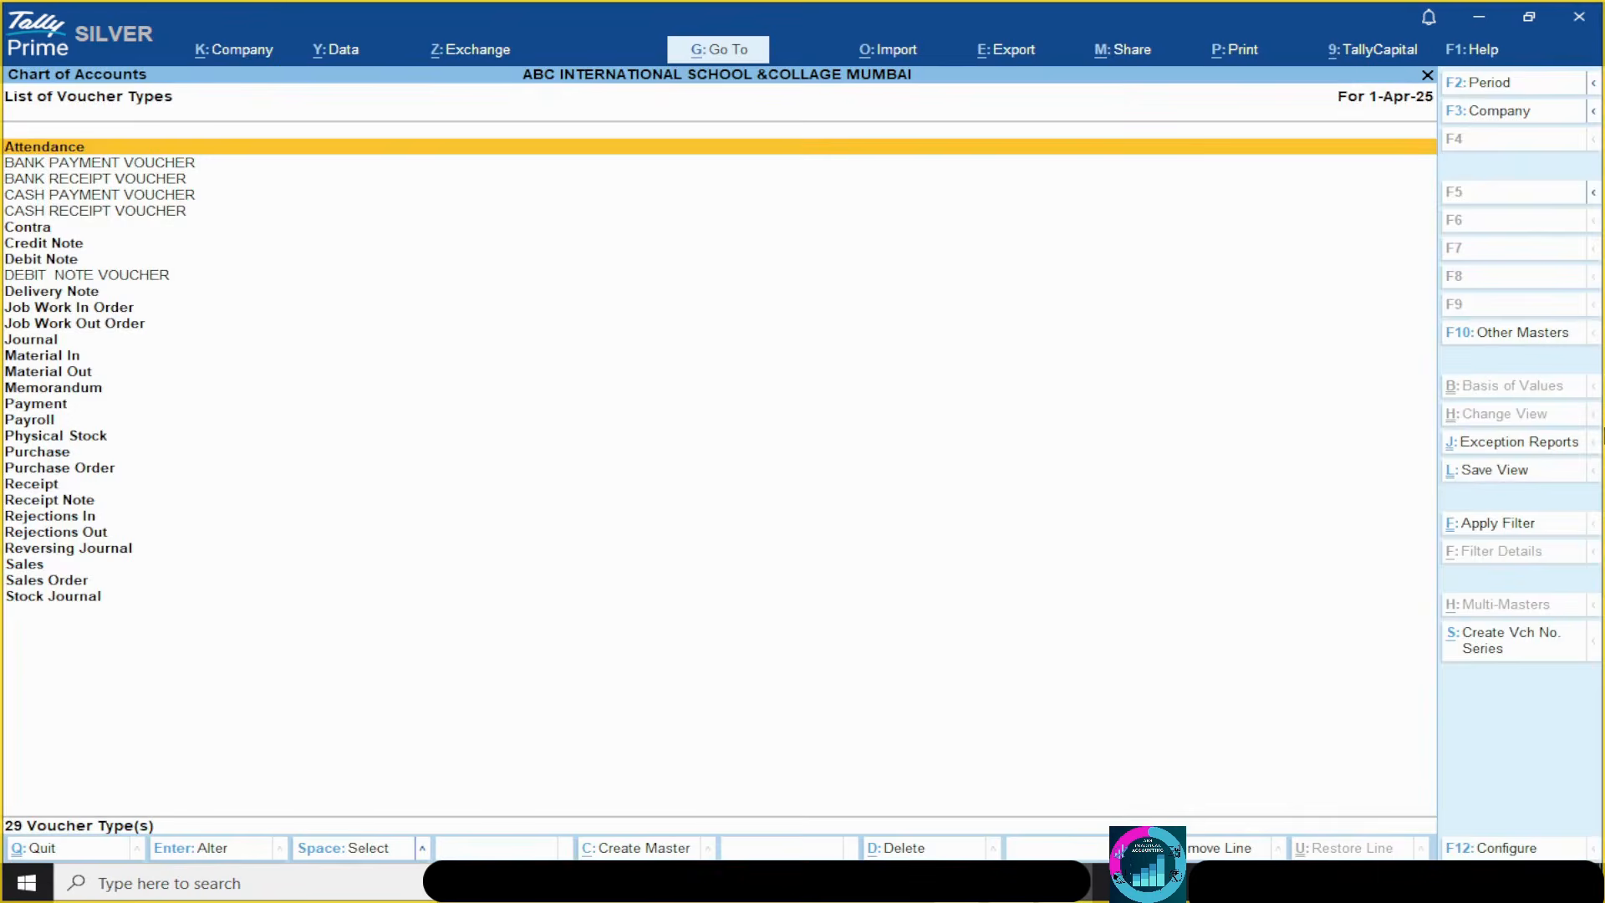
key(alt+c)
text(C)
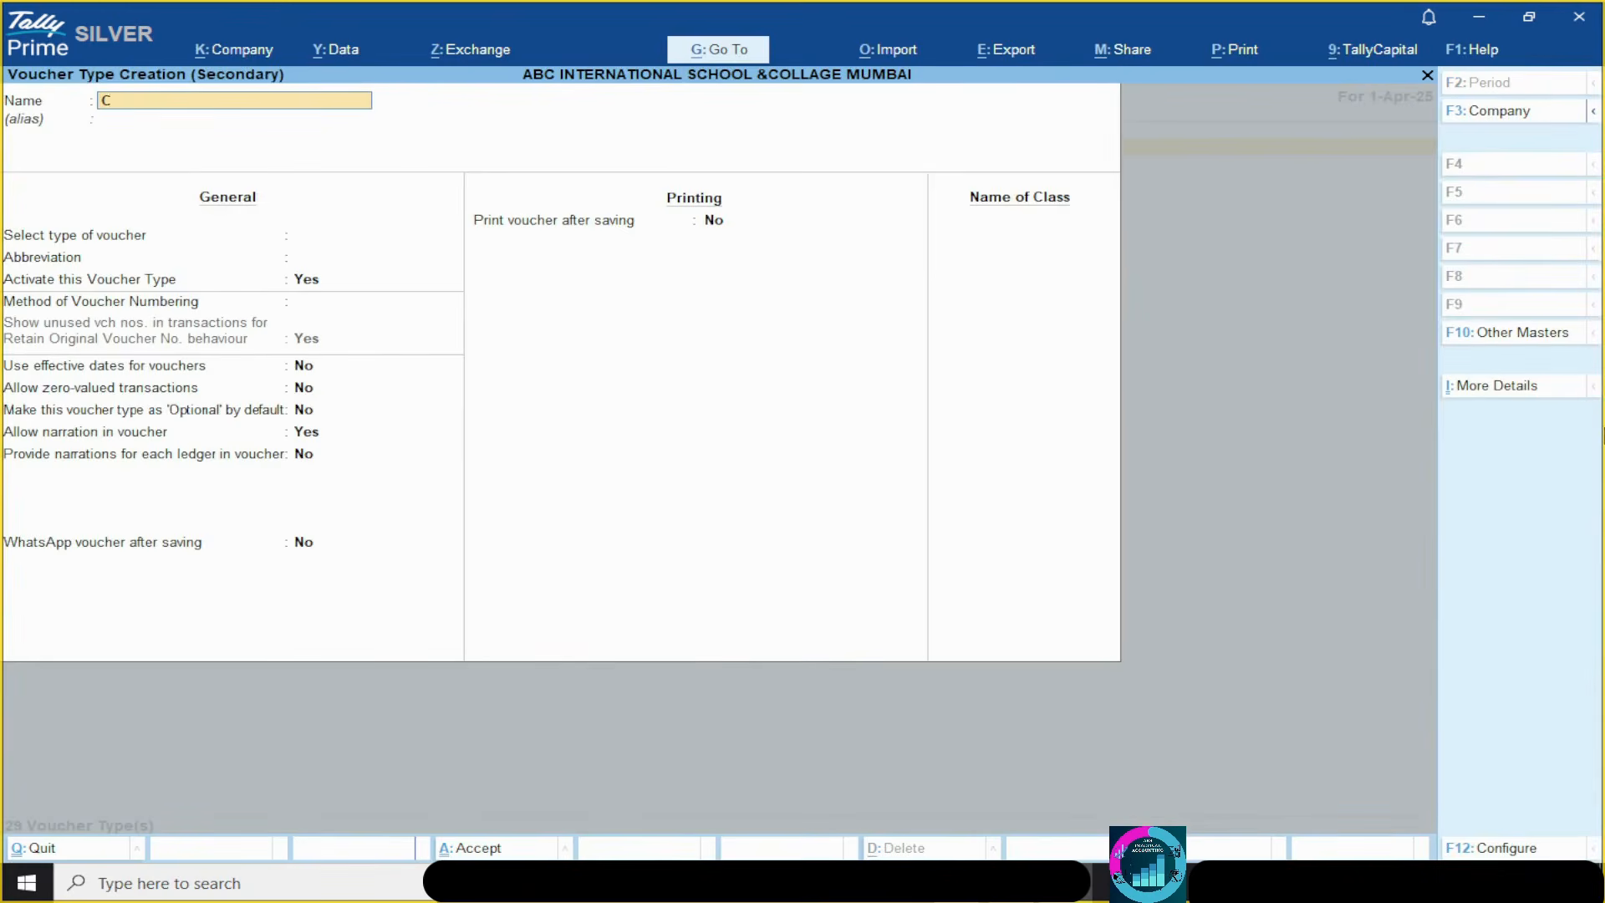
text(REDIT NOTE VOUCHER)
key(Return)
key(Return)
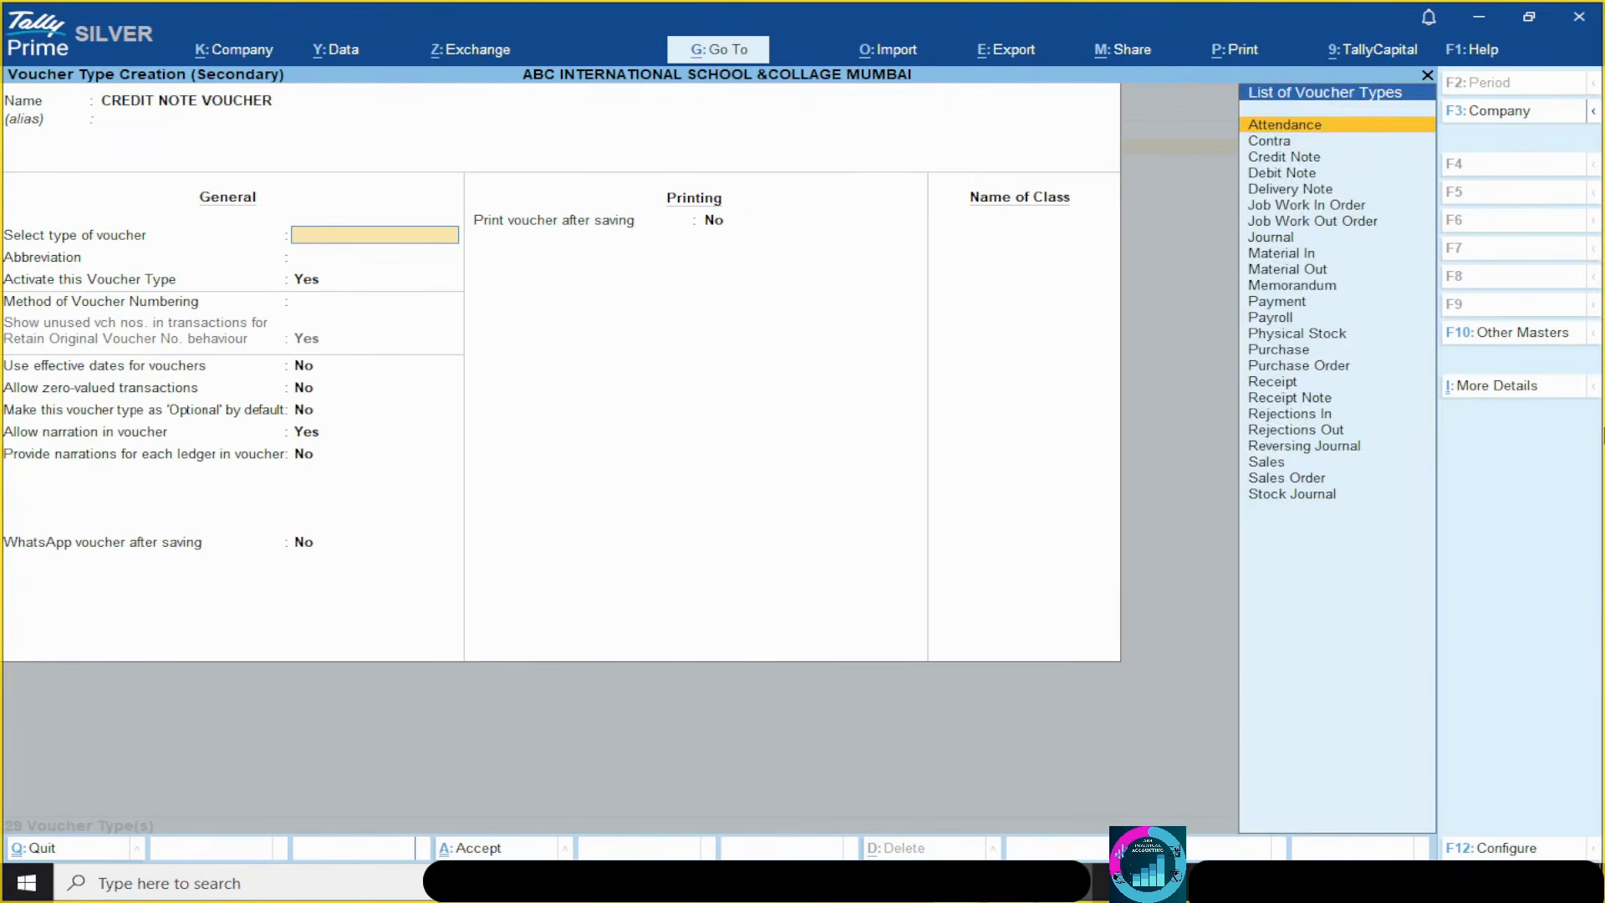
- Set the credit note voucher's base type to Credit Note, keeping the abbreviation C/Note and the type activated
key(Down)
key(Down)
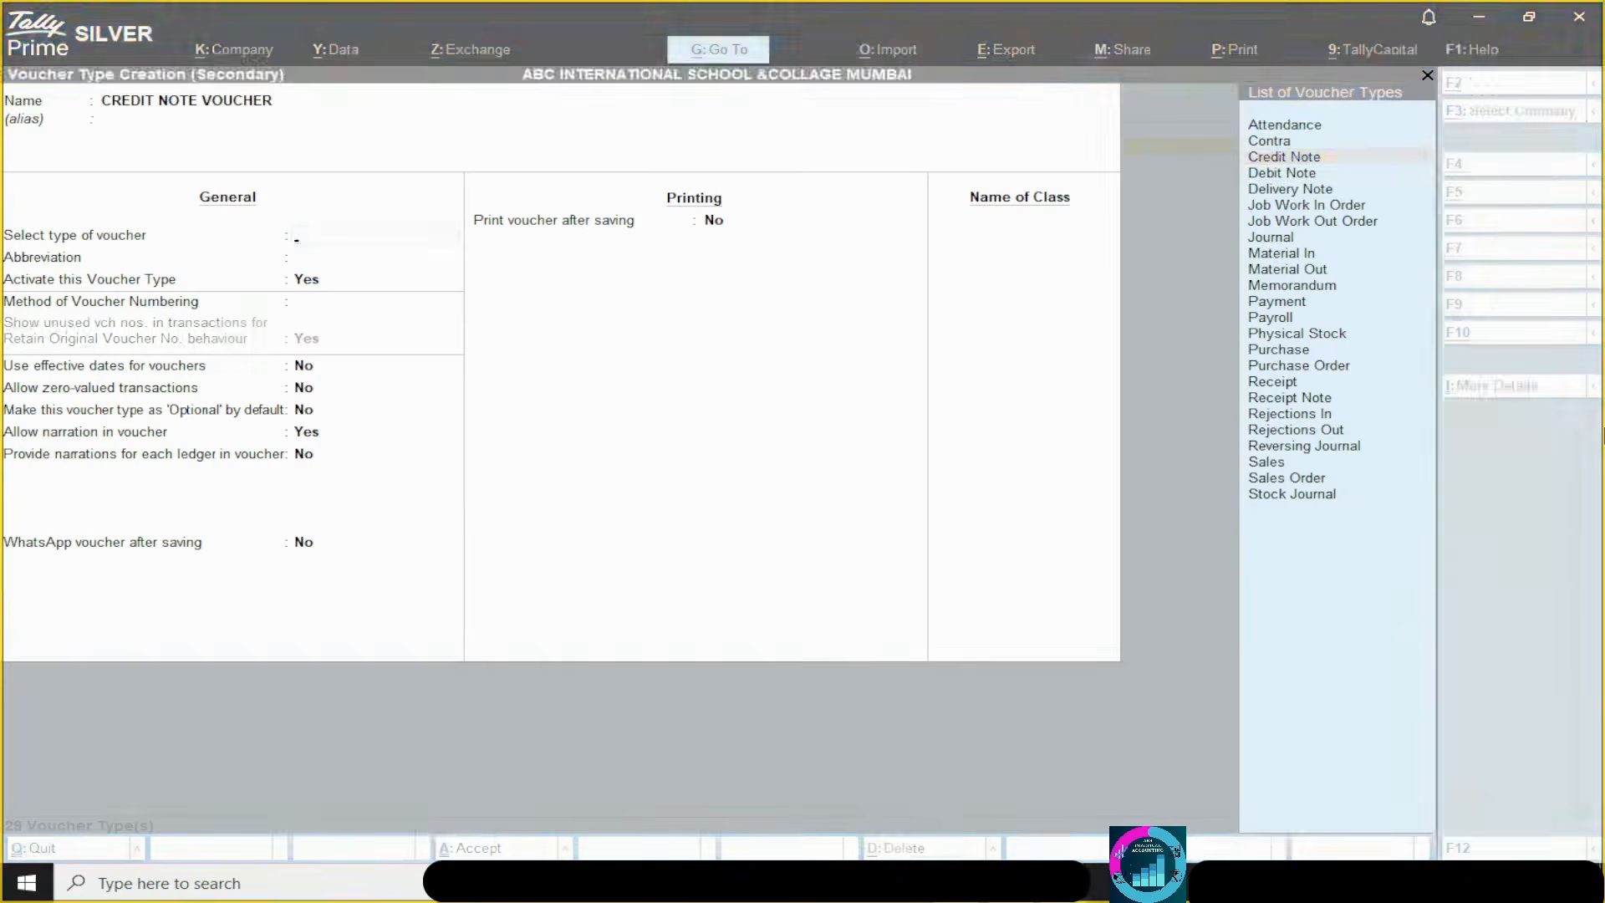
key(Return)
key(Return)
key(Return)
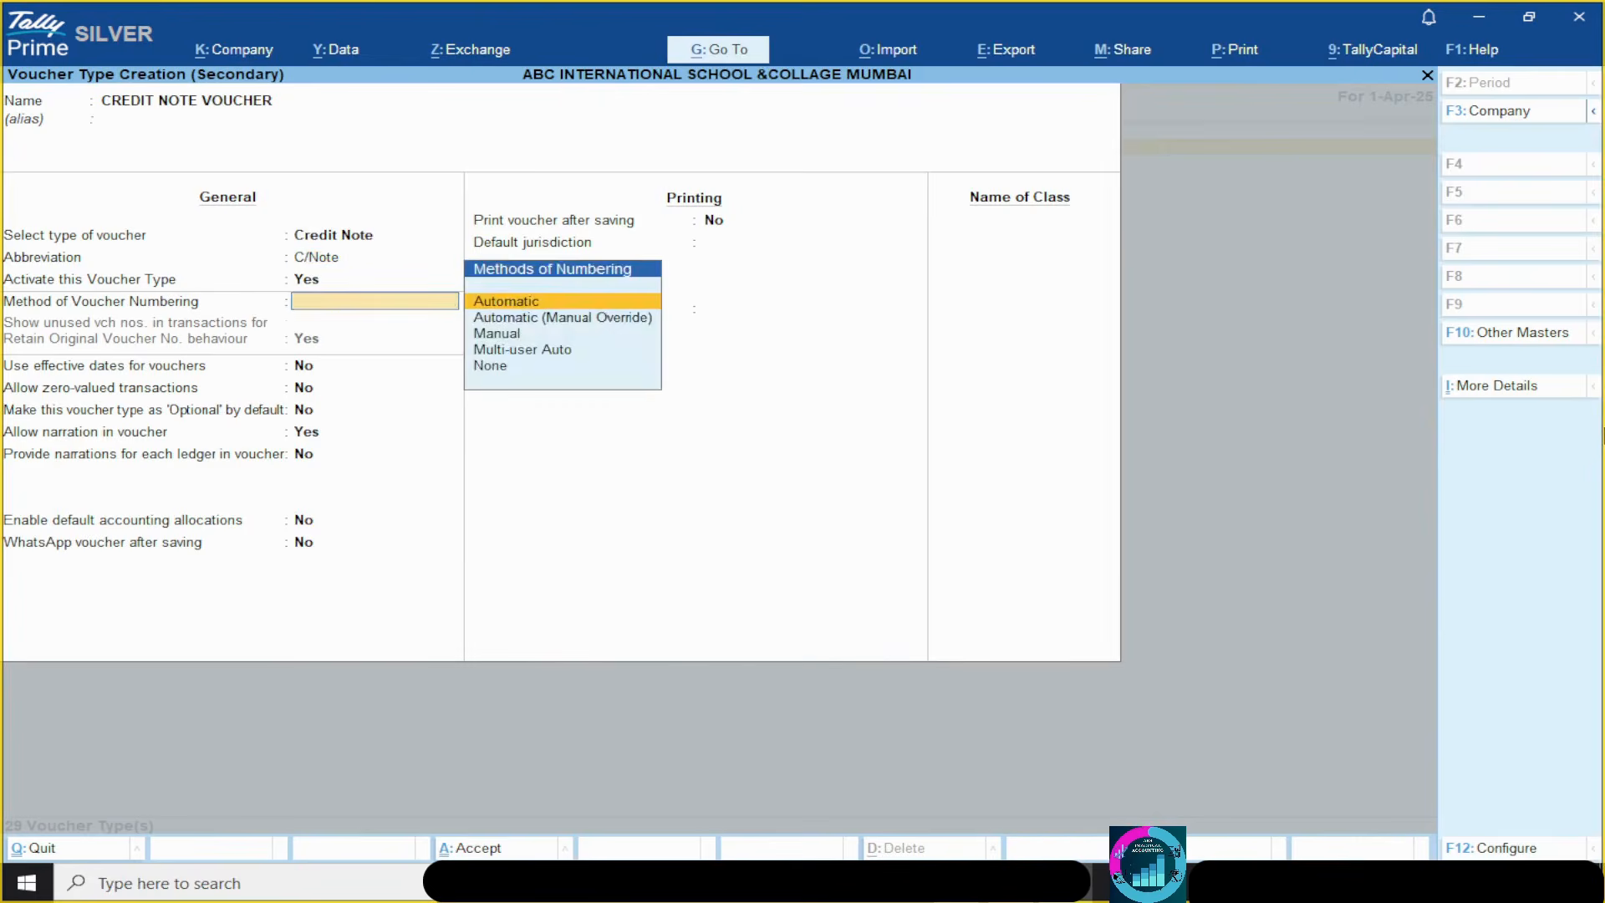
- Choose Automatic numbering with Retain Original Voucher No. for the credit note voucher and enable additional numbering details
key(Return)
key(Return)
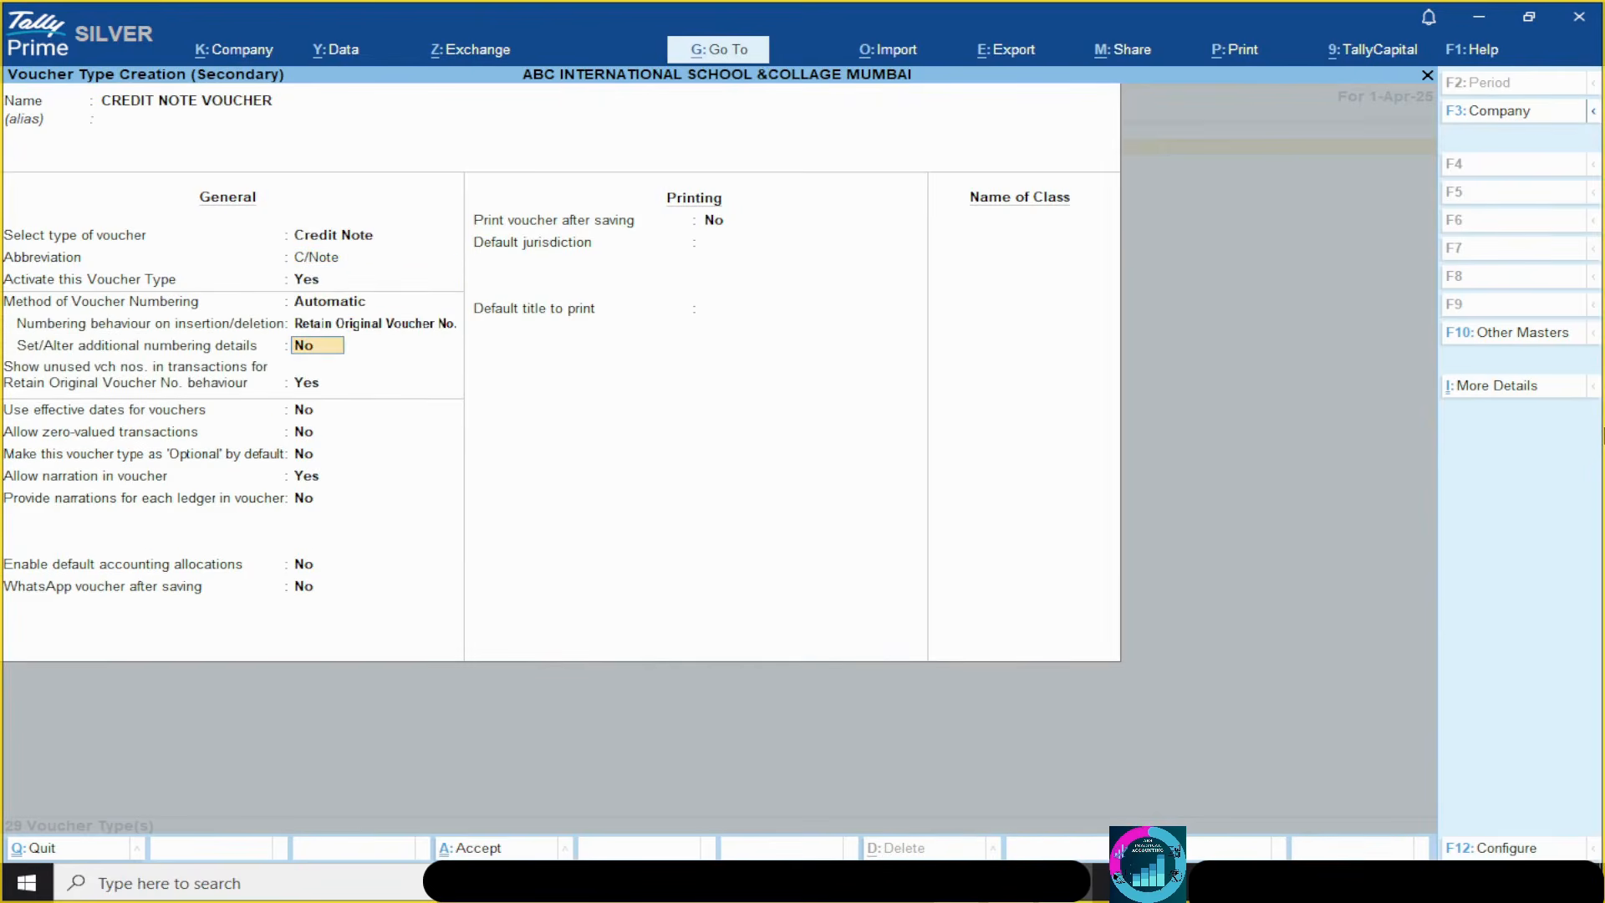
key(y)
key(Return)
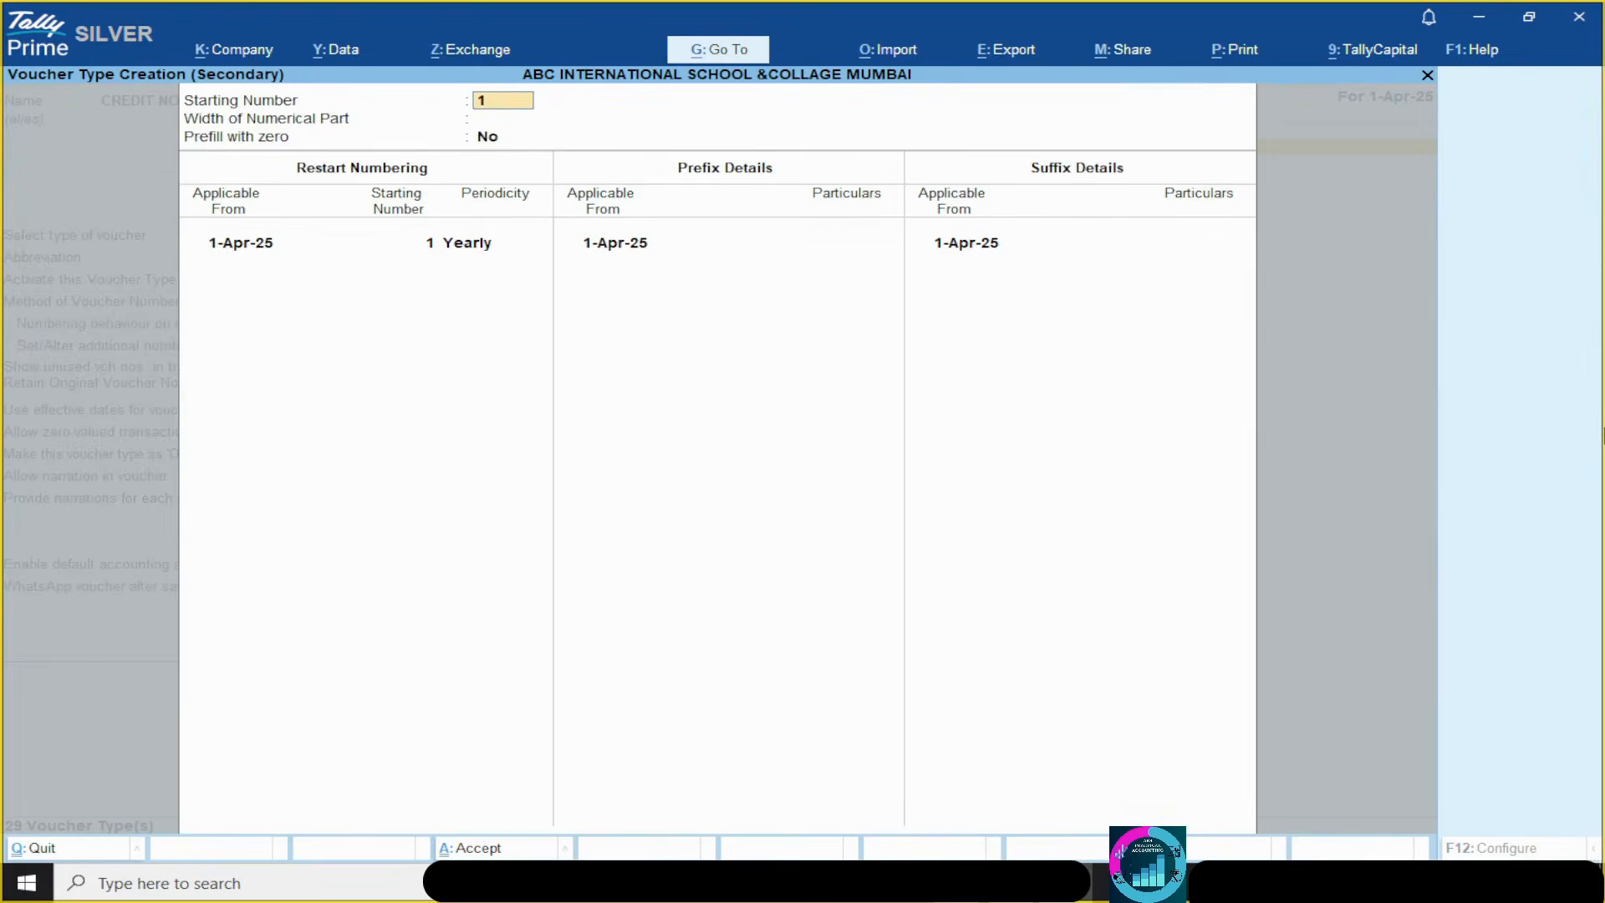
- Set the credit note voucher's numbering to start at 1 and restart yearly from 1-Apr-25, without zero prefill
key(Return)
key(Return)
key(Return)
key(Return)
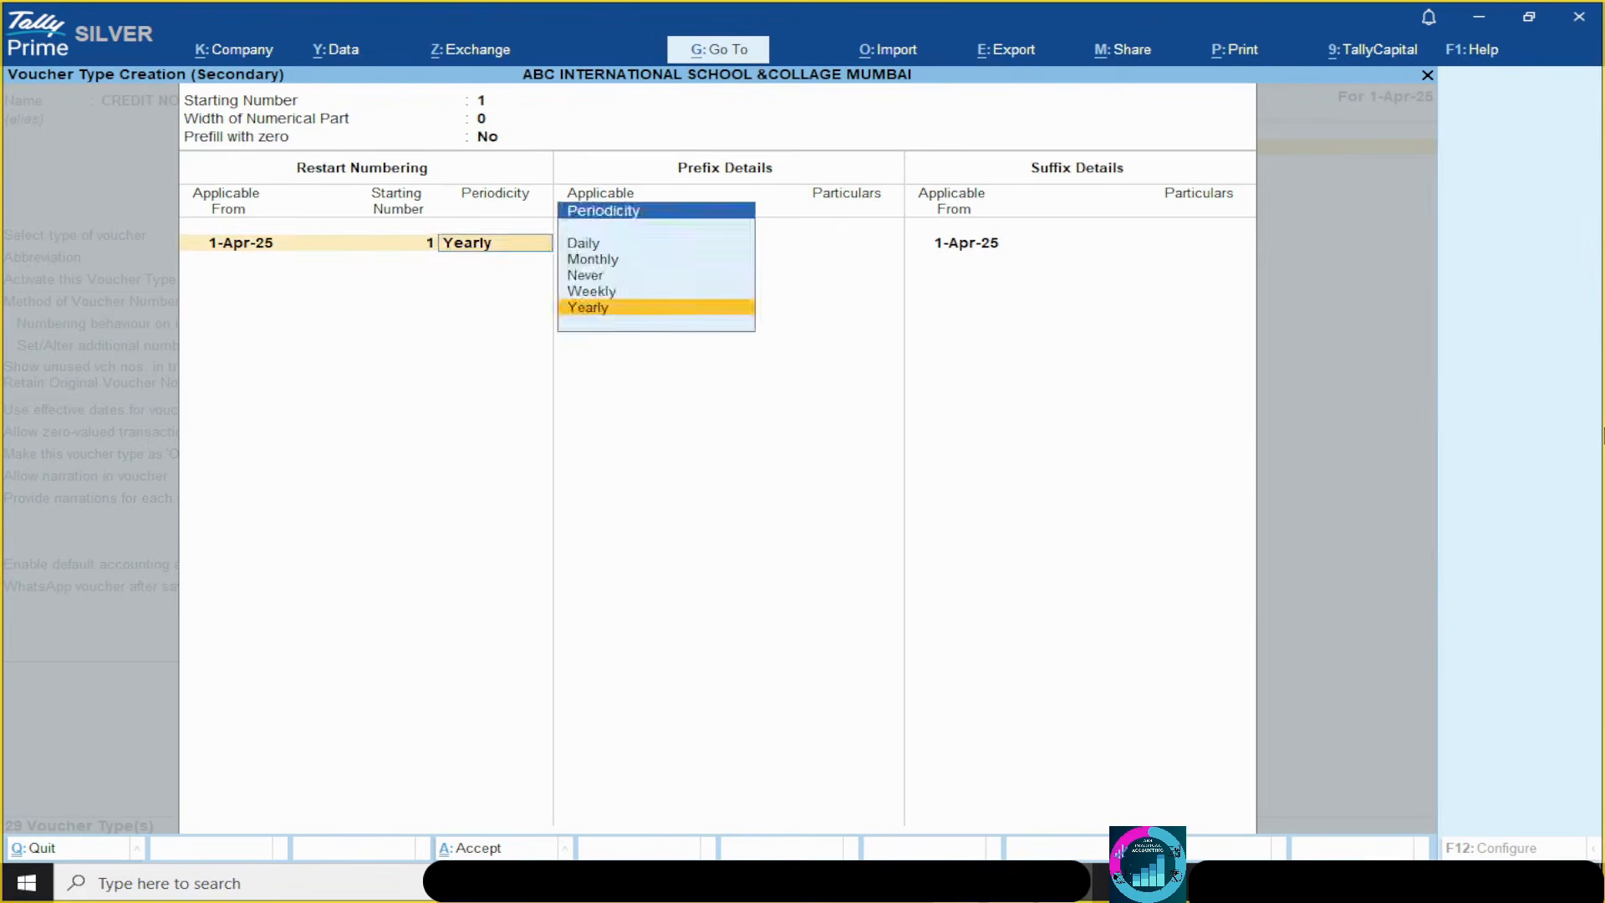
key(Return)
key(Return)
- Set the credit note voucher's prefix to CN/25-26/ from 1-Apr-25 and save the voucher type
key(Return)
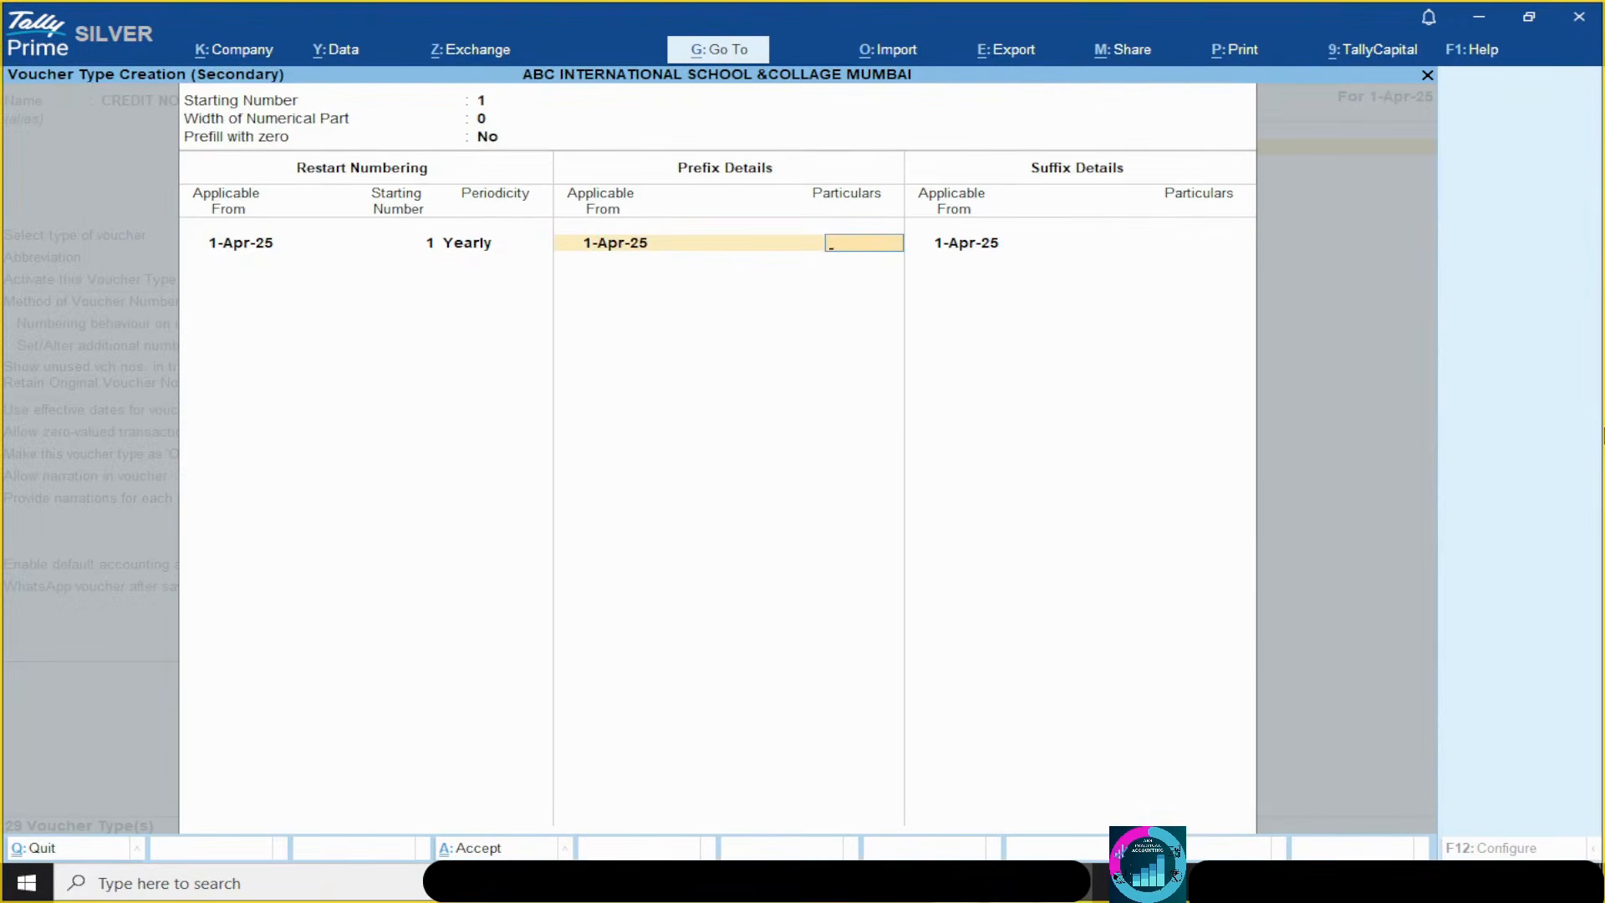
text(CN/25-26/)
key(Return)
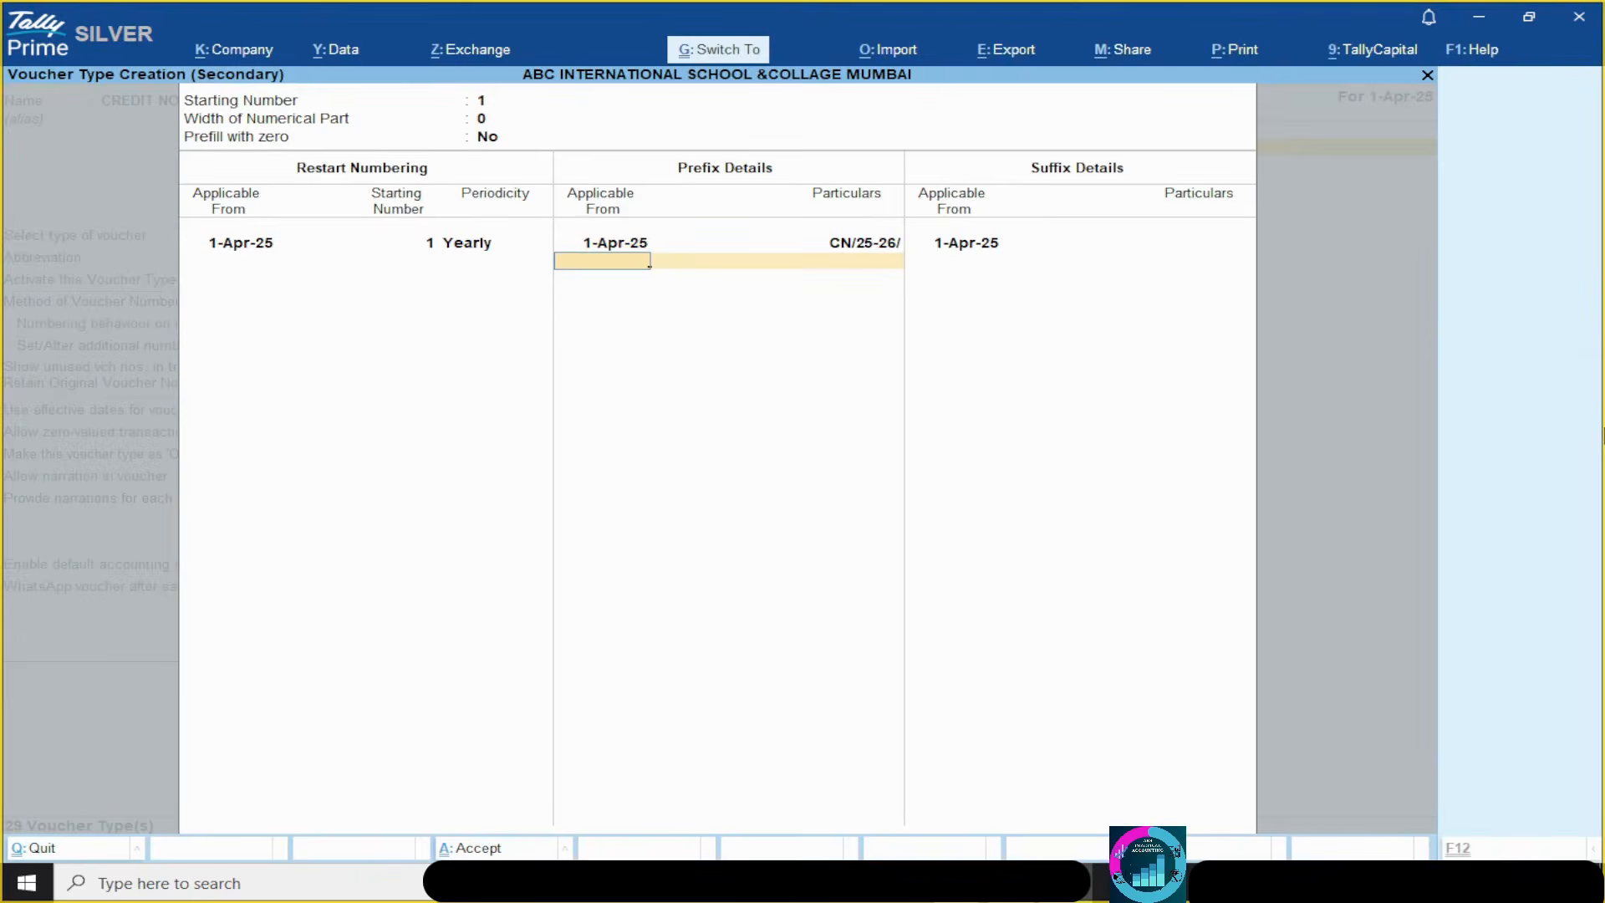
key(ctrl+a)
key(ctrl+a)
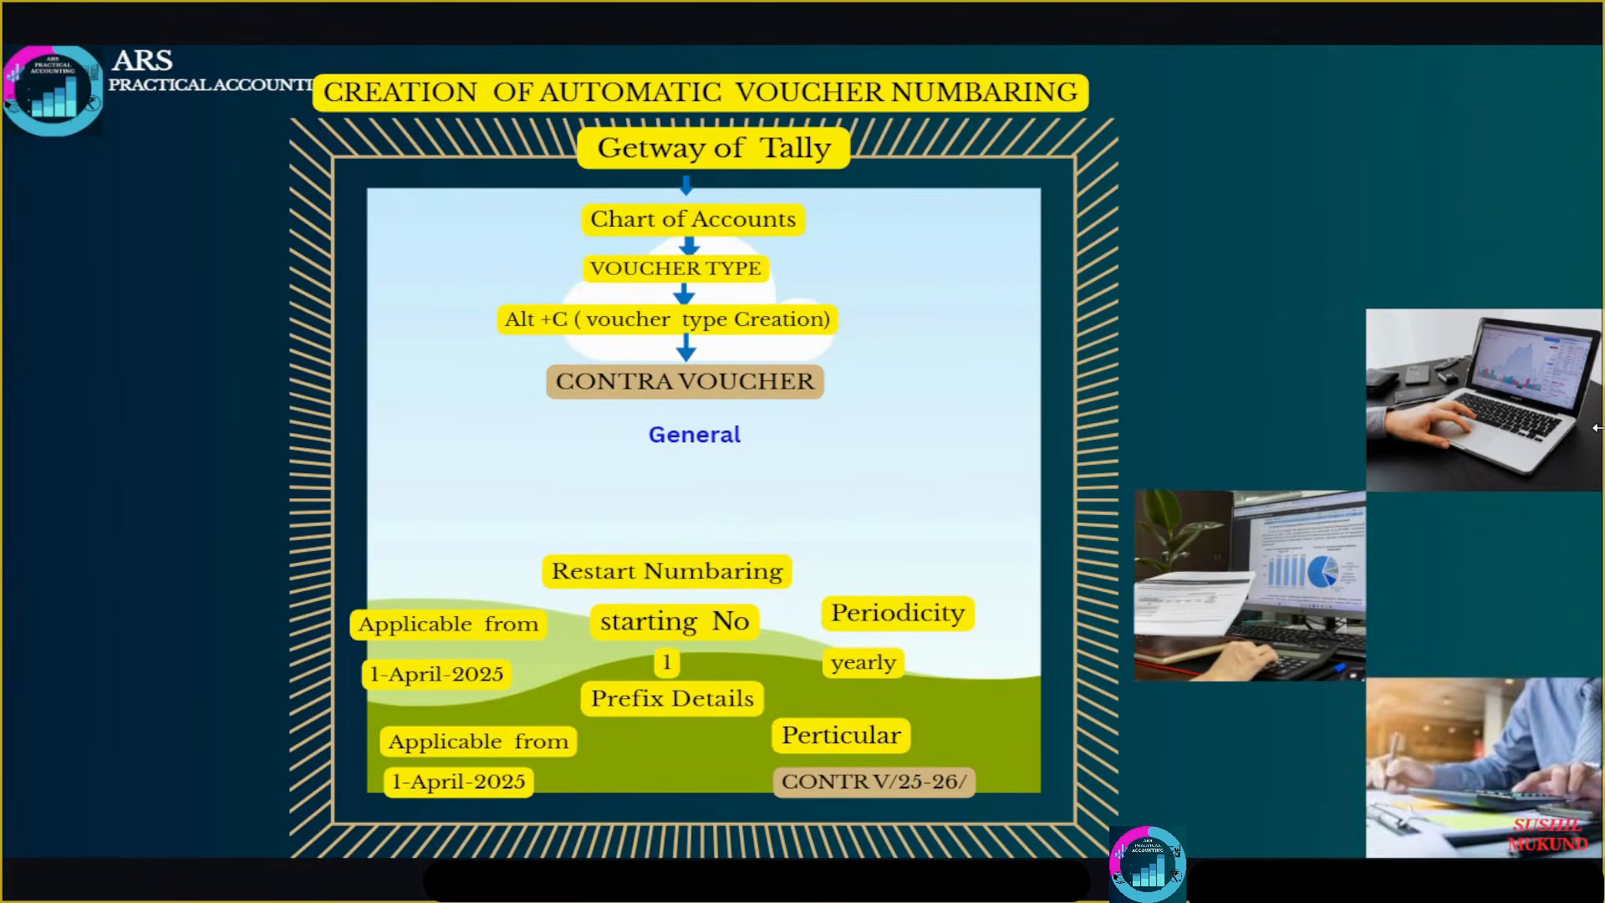
- Review the contra voucher reference slide, switch back to TallyPrime and return to the Gateway of Tally
key(alt+Tab)
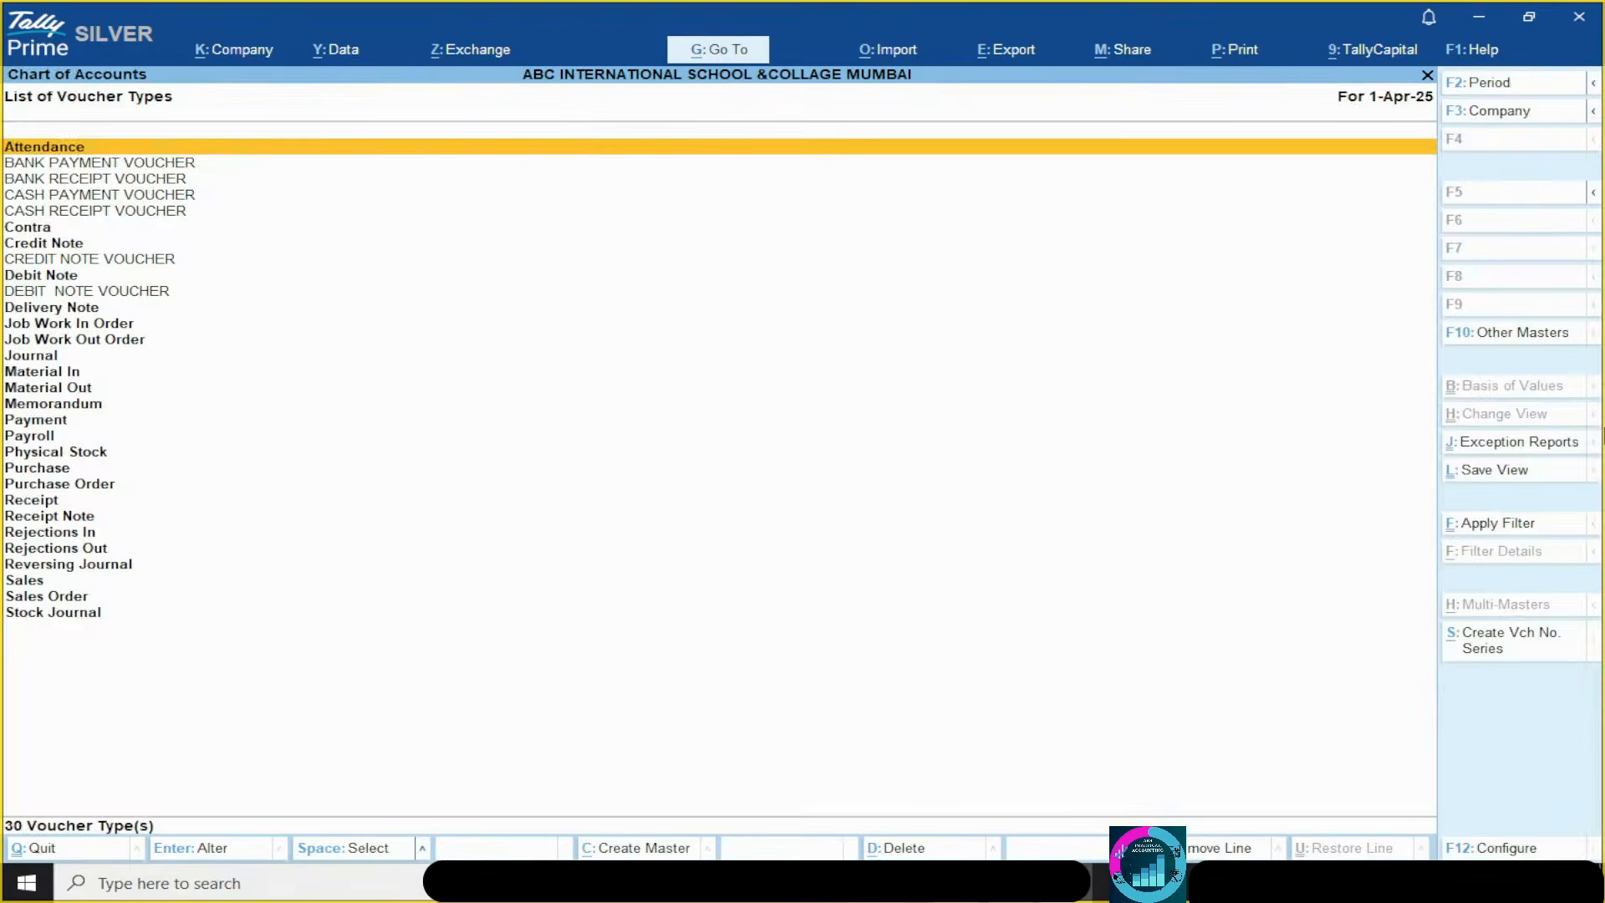
key(Escape)
key(Escape)
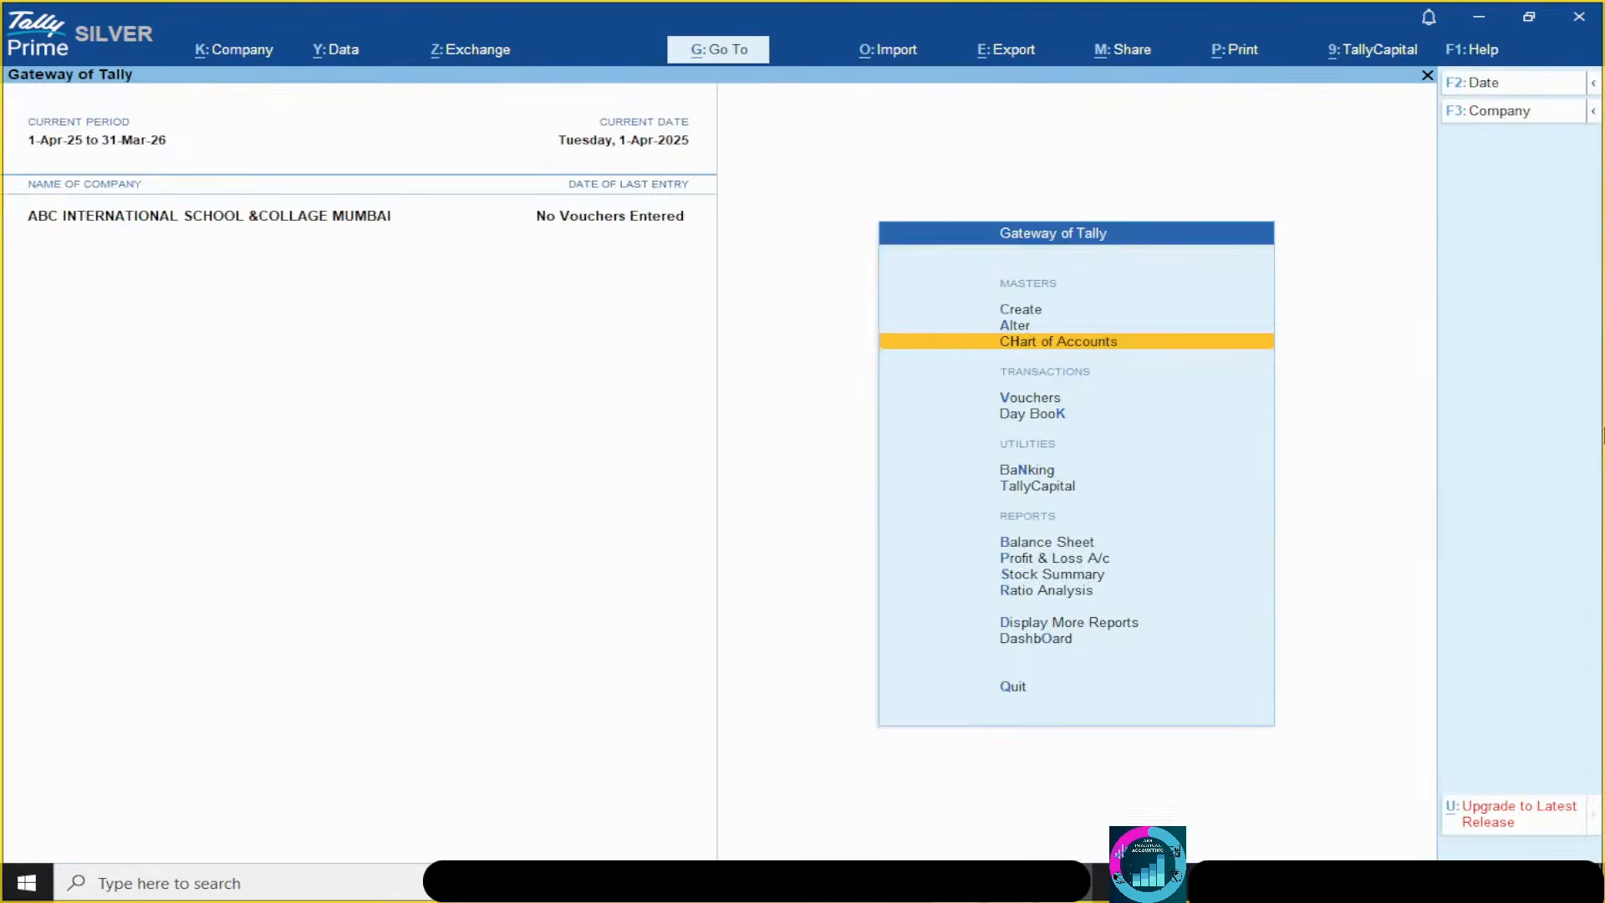
- Start a new voucher type from the Chart of Accounts' voucher types and name it CONTRA VOUCHER
key(Return)
key(Down)
key(Return)
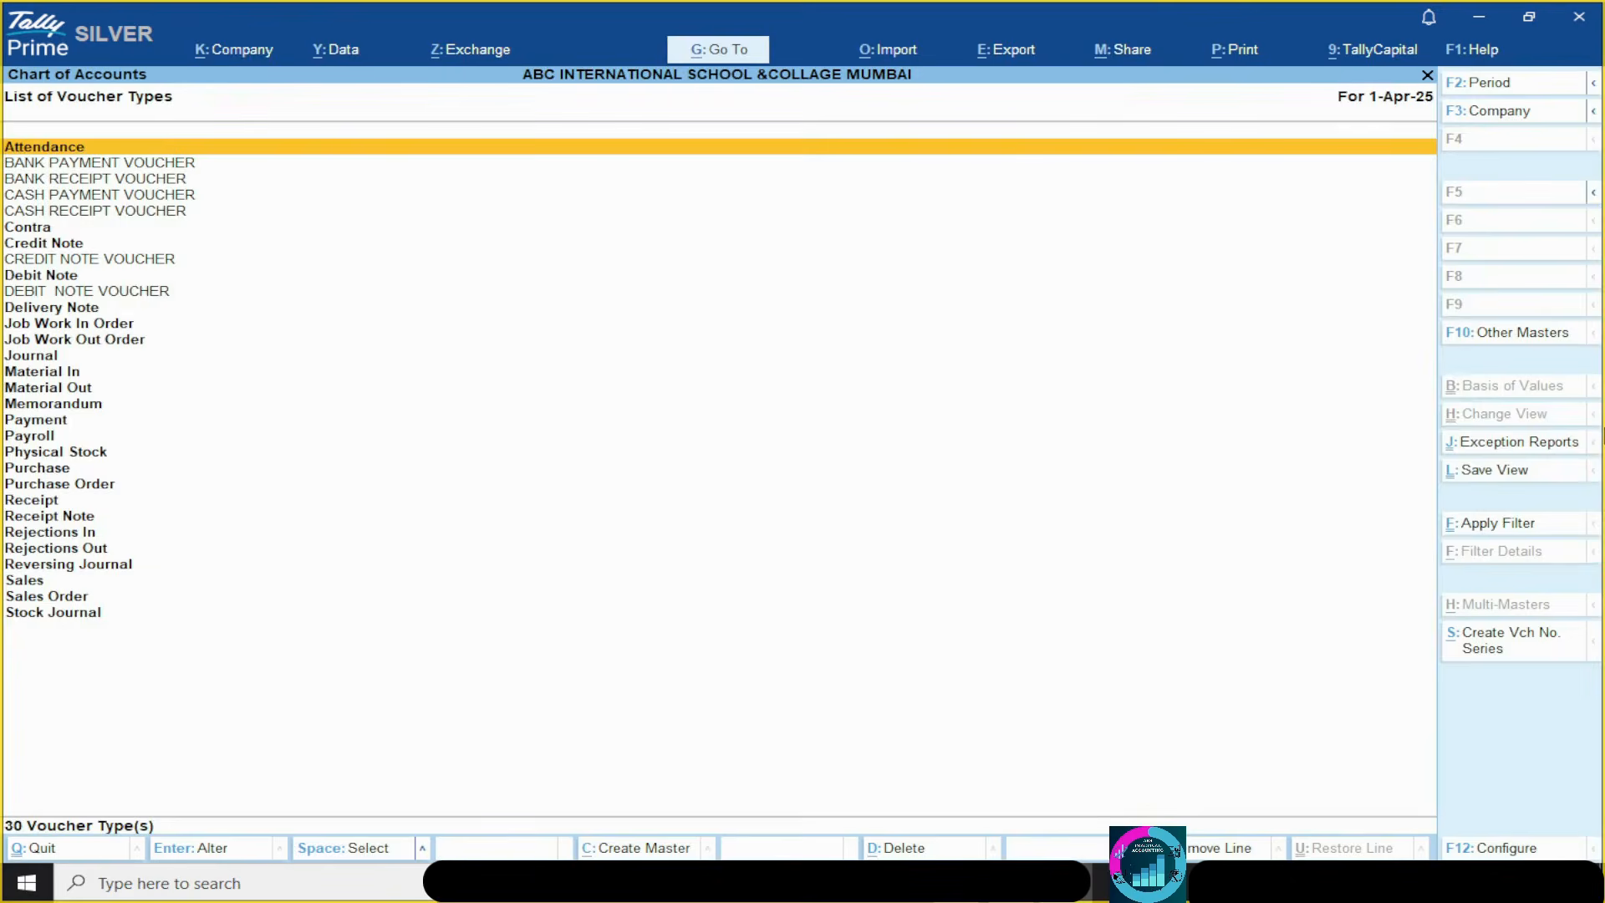
key(alt+c)
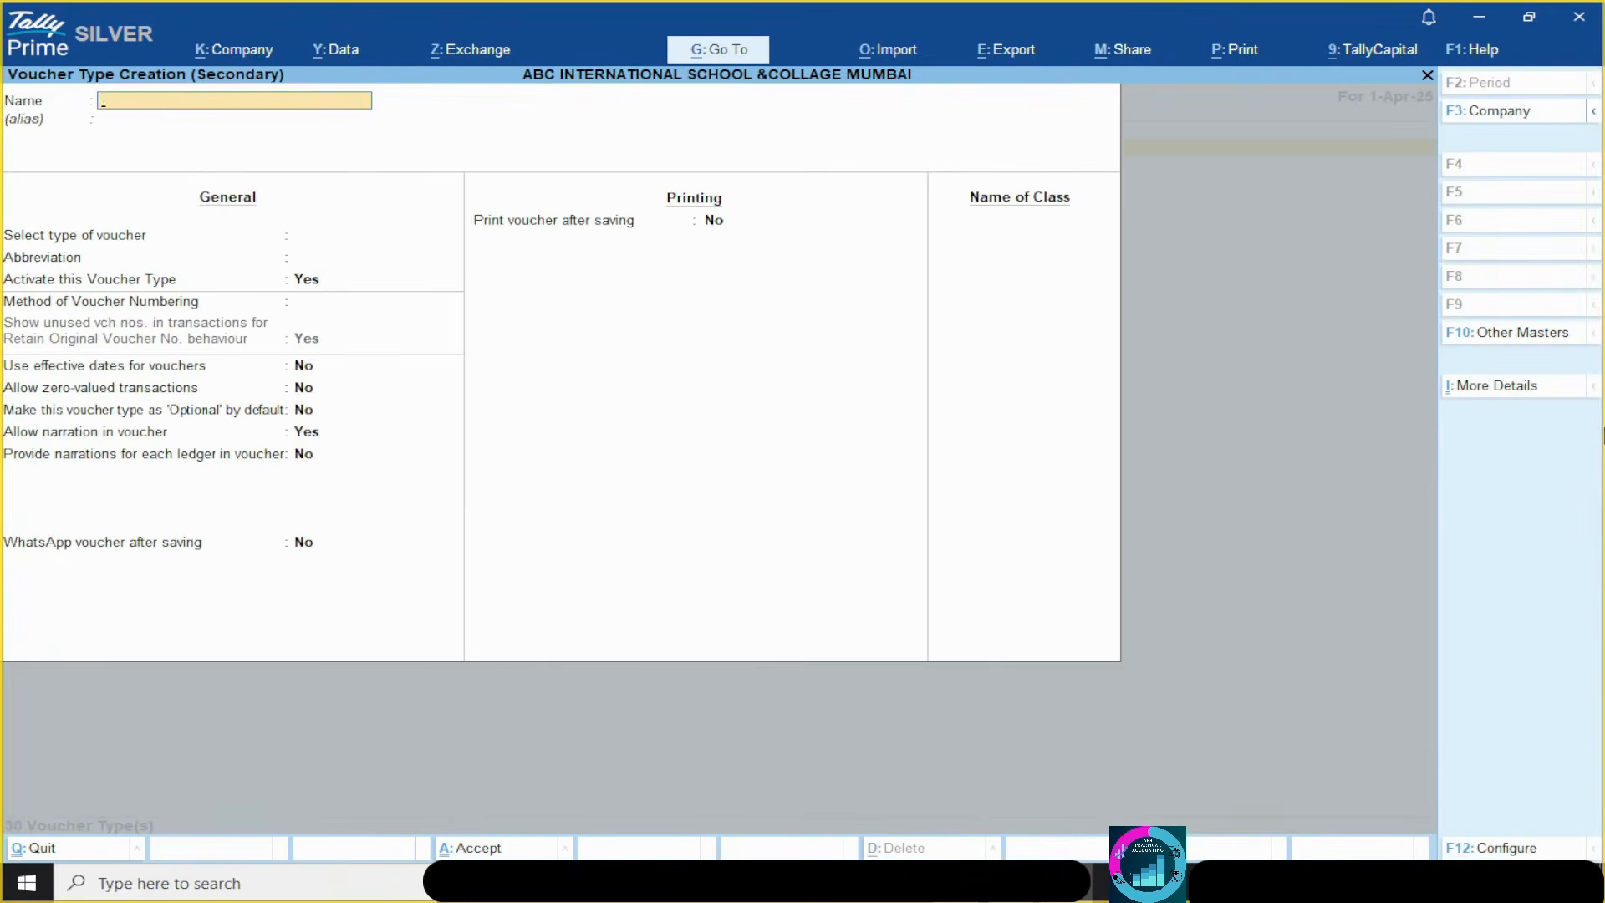
text(CONTRA VOUCHER)
key(Return)
key(Return)
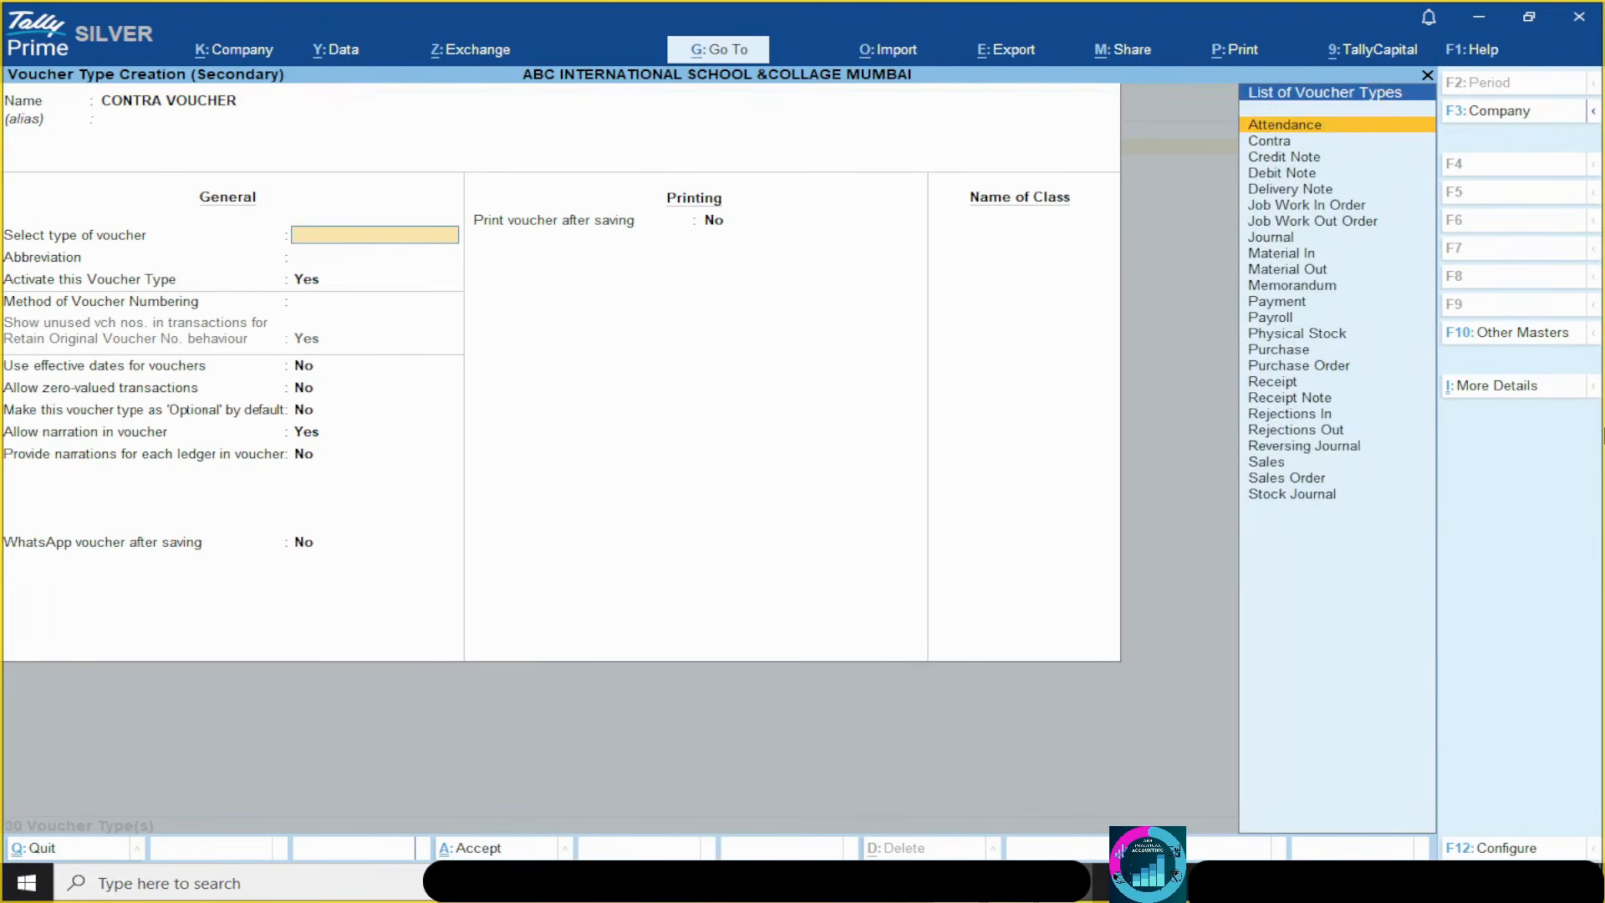
- Base CONTRA VOUCHER on the Contra type with automatic numbering, Retain Original Voucher No. behaviour and additional numbering details enabled
text(cont)
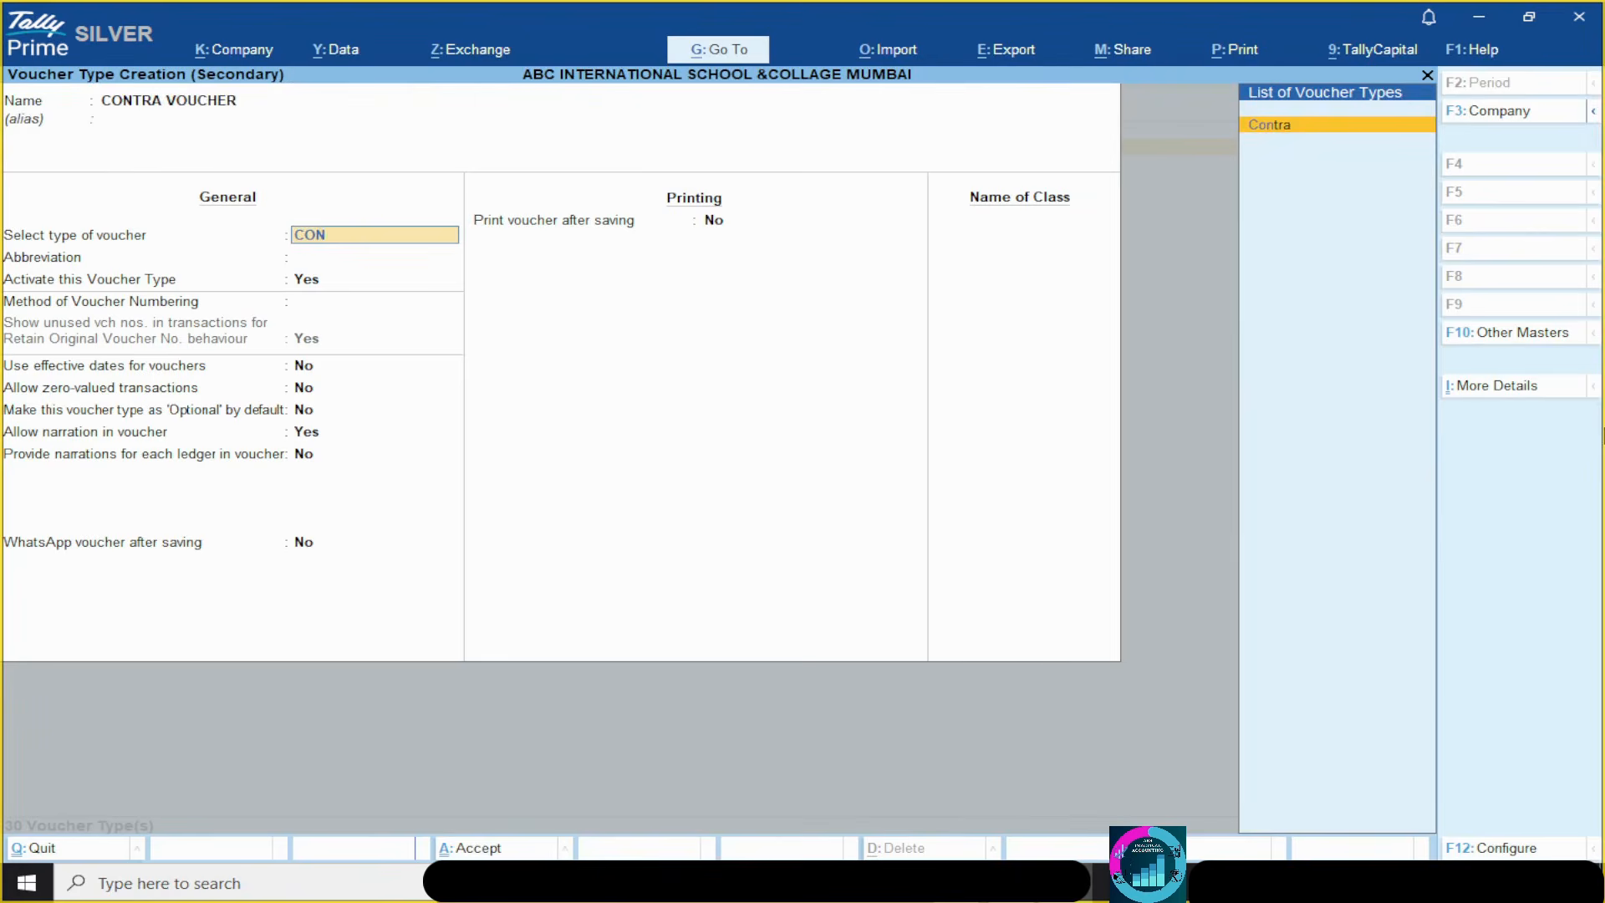
key(Return)
key(Return)
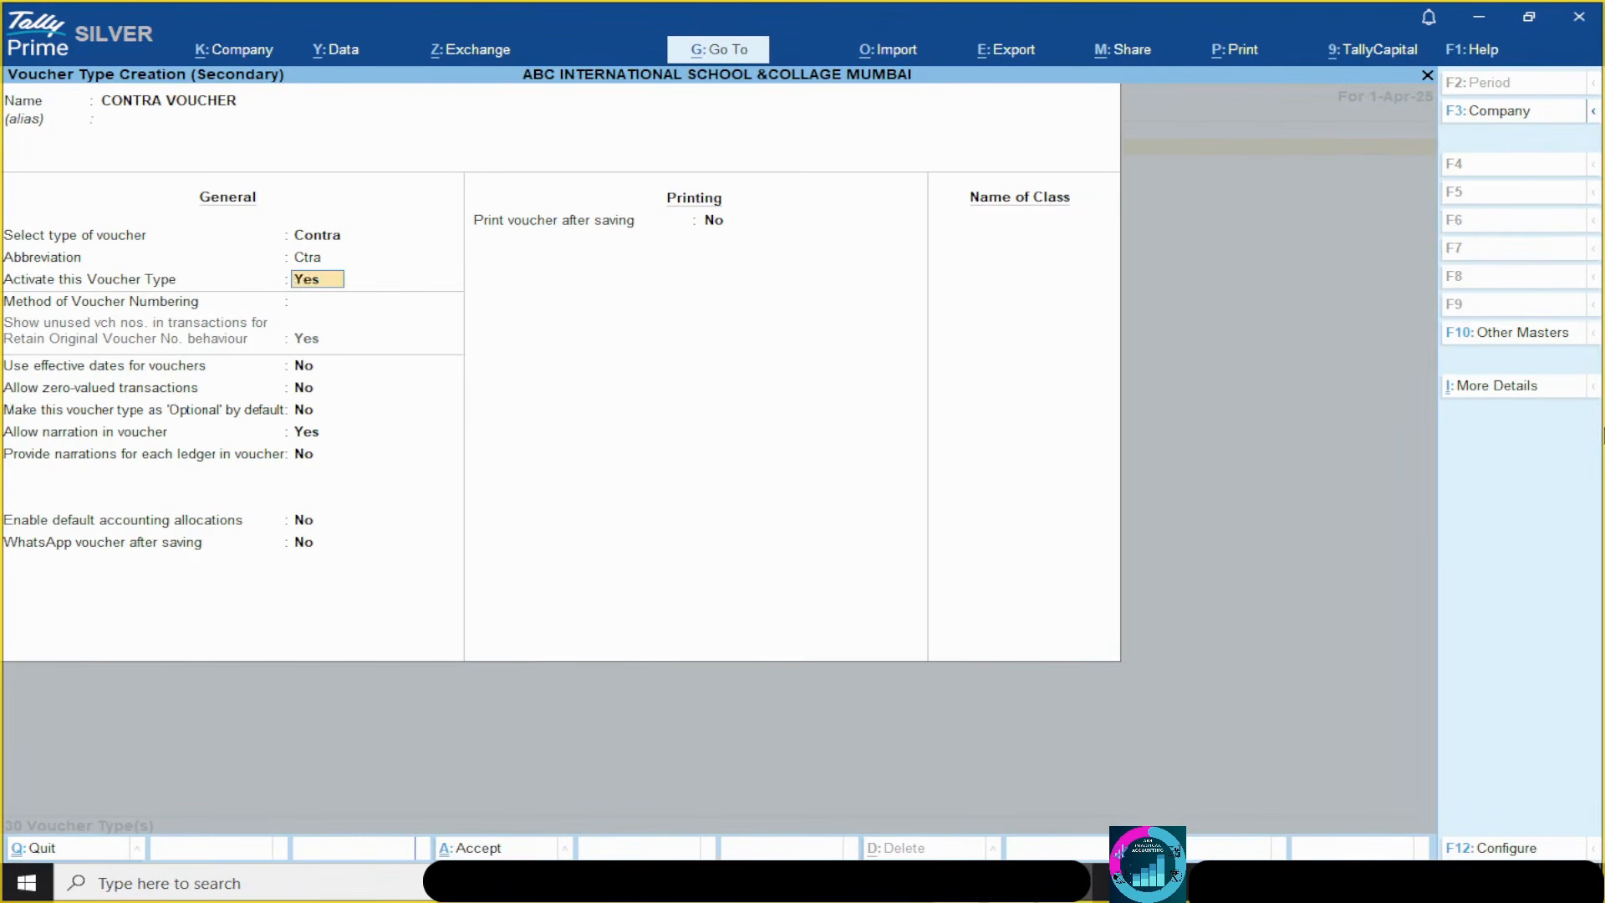
key(Return)
key(Return)
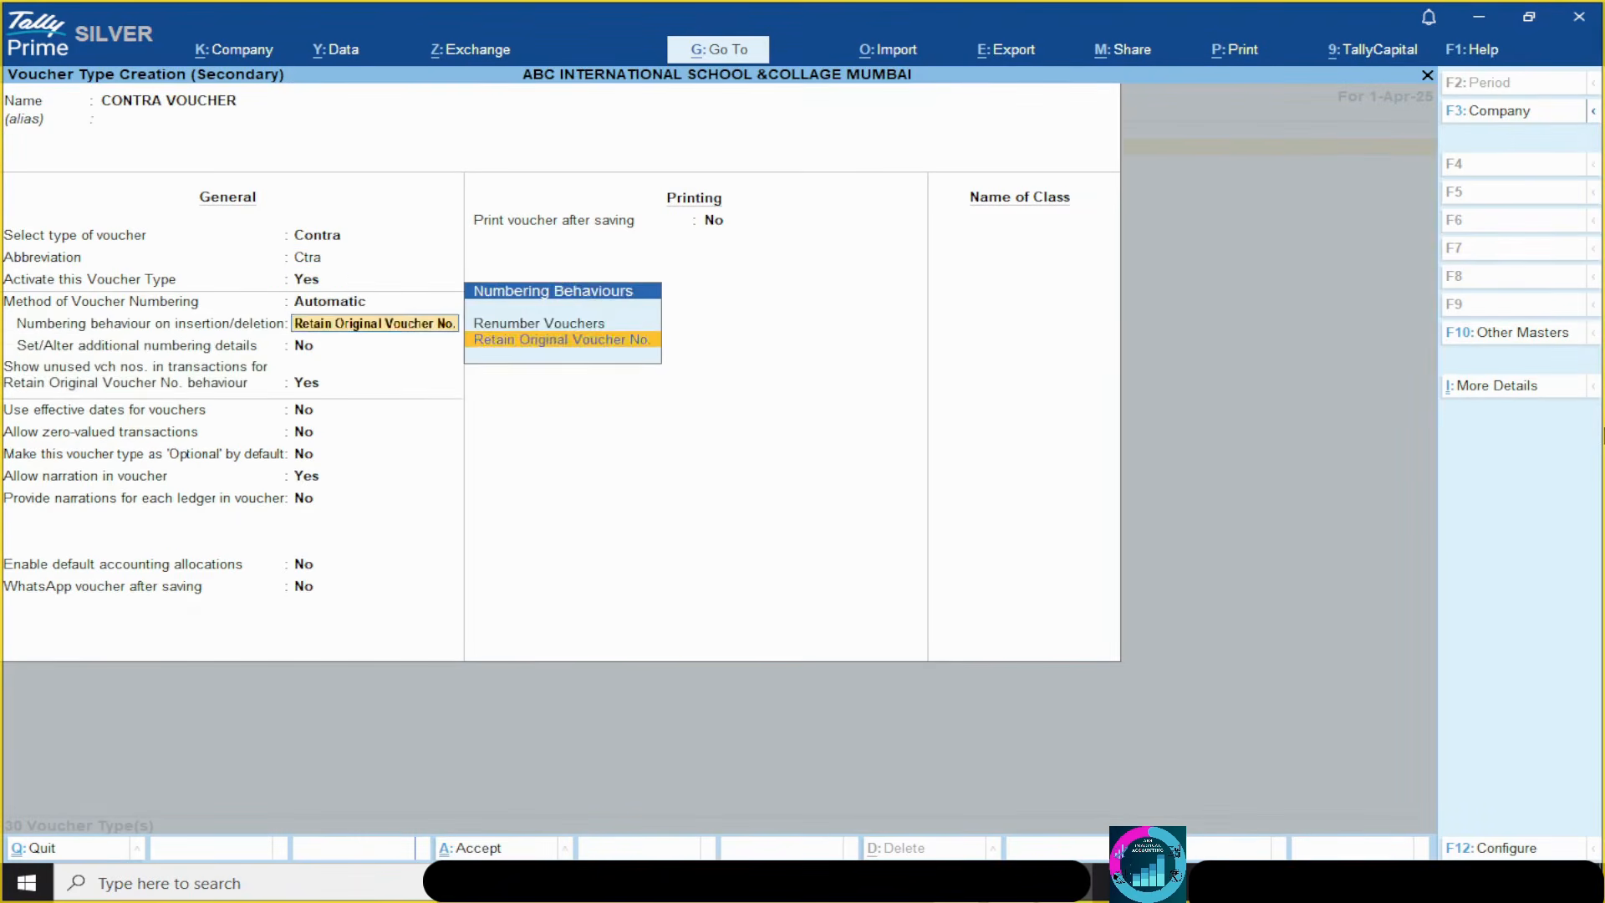
key(Return)
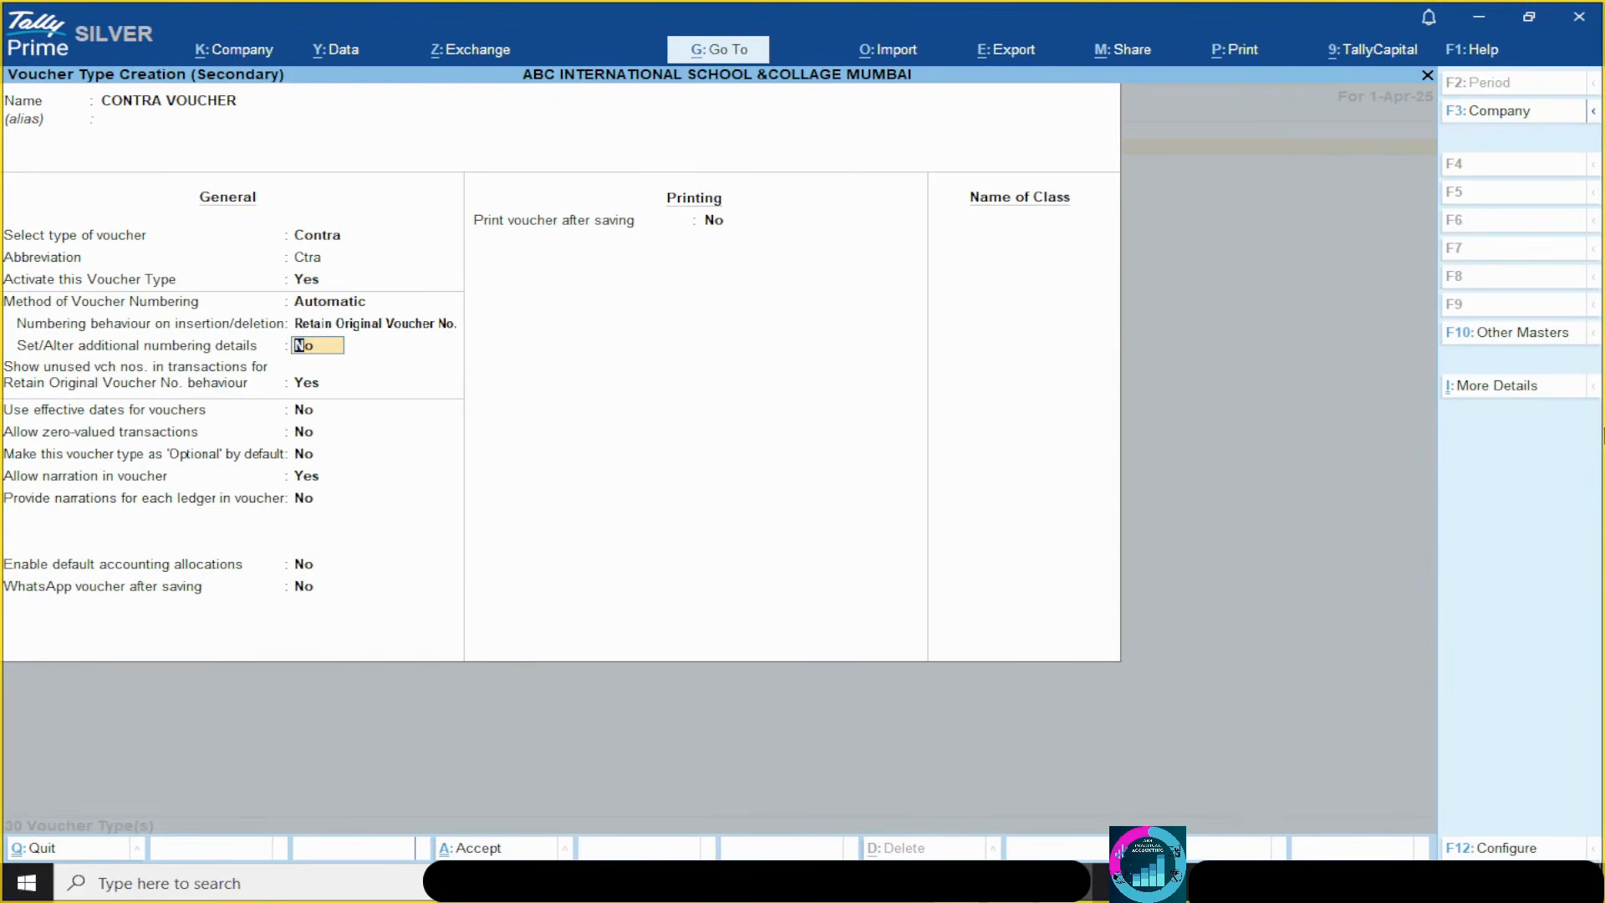
key(y)
key(Return)
- Set the contra voucher's numbering to start at 1 and restart yearly from 1-Apr-25, without zero prefill
key(Return)
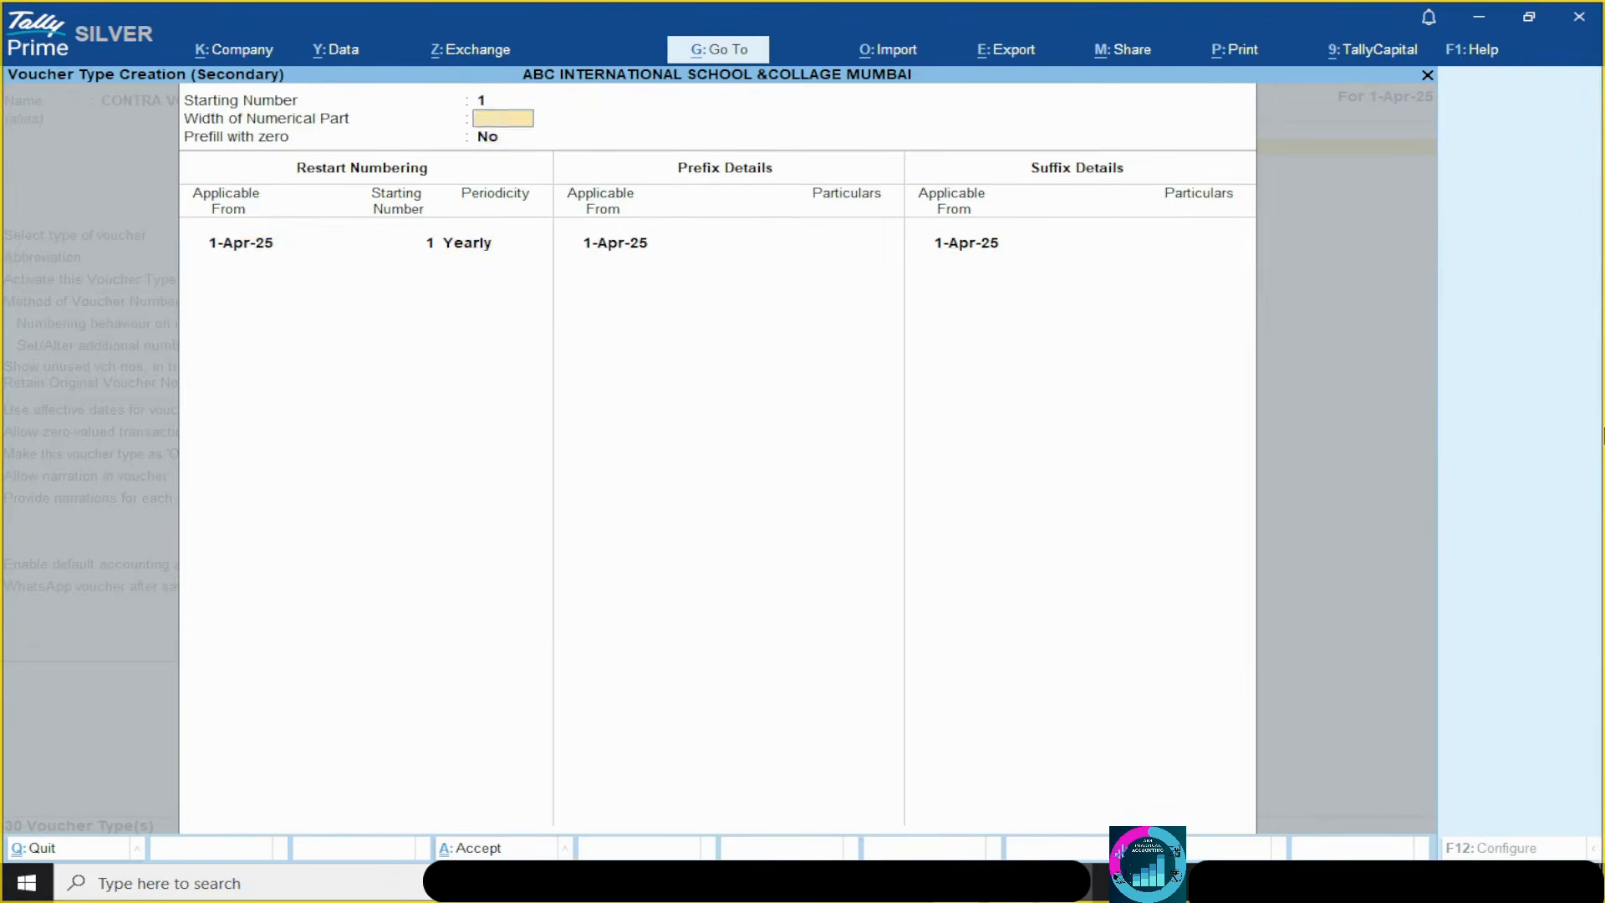
key(Return)
key(Return)
key(Return)
key(Return)
key(Return)
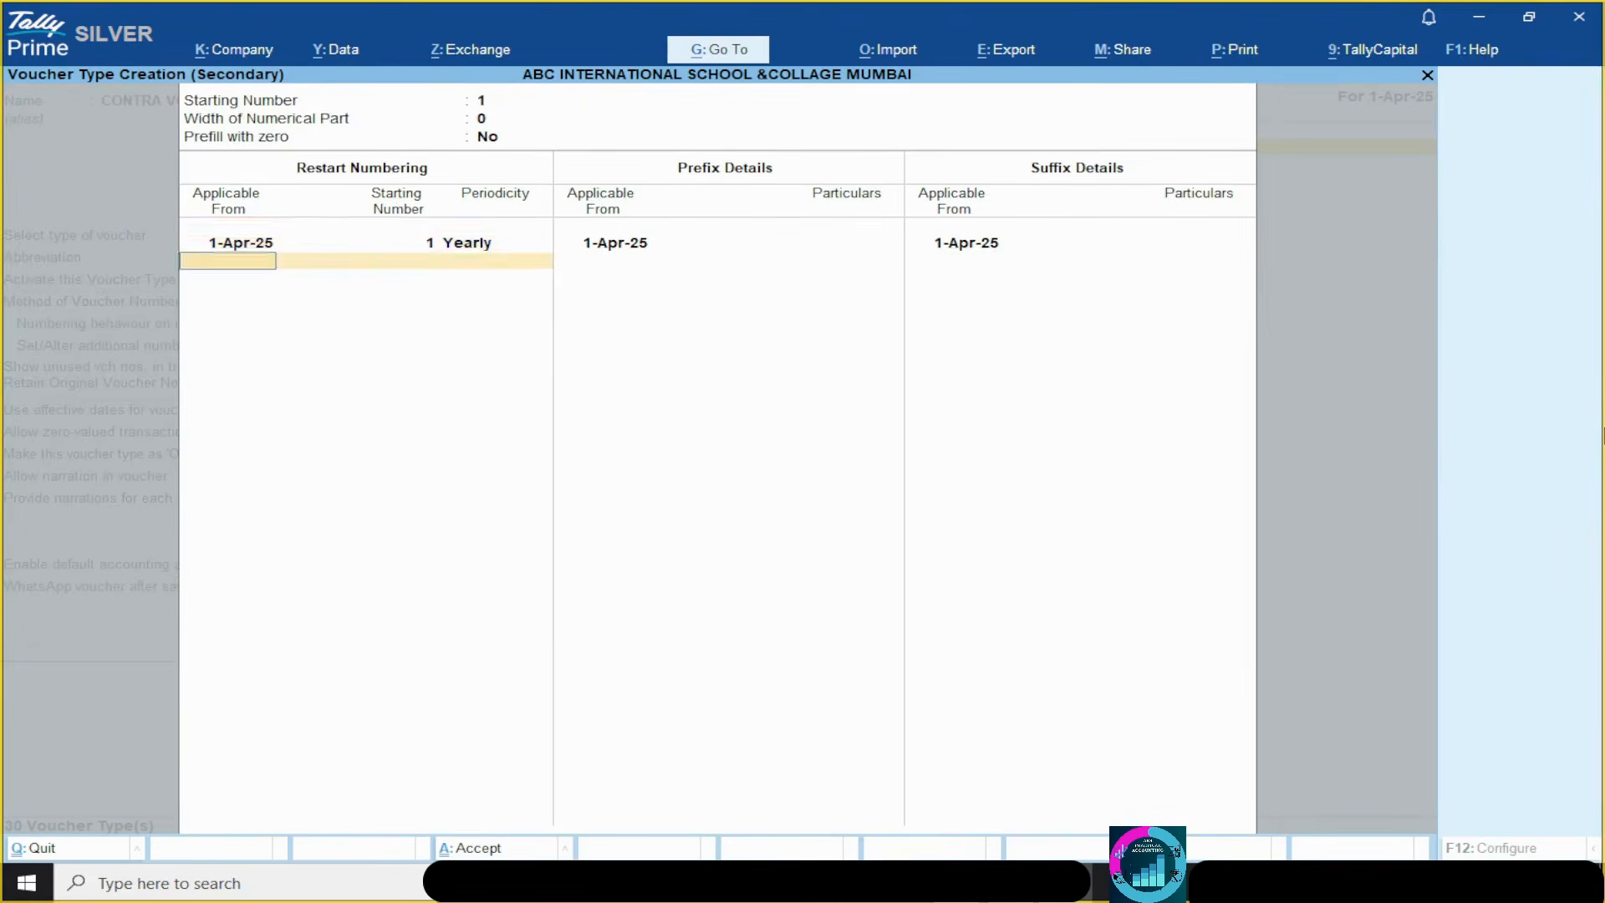
key(Return)
- Set the contra voucher's prefix to CONTR V/25-26/ from 1-Apr-25, checking it against the reference slide, and save the voucher type
key(Return)
key(alt+Tab)
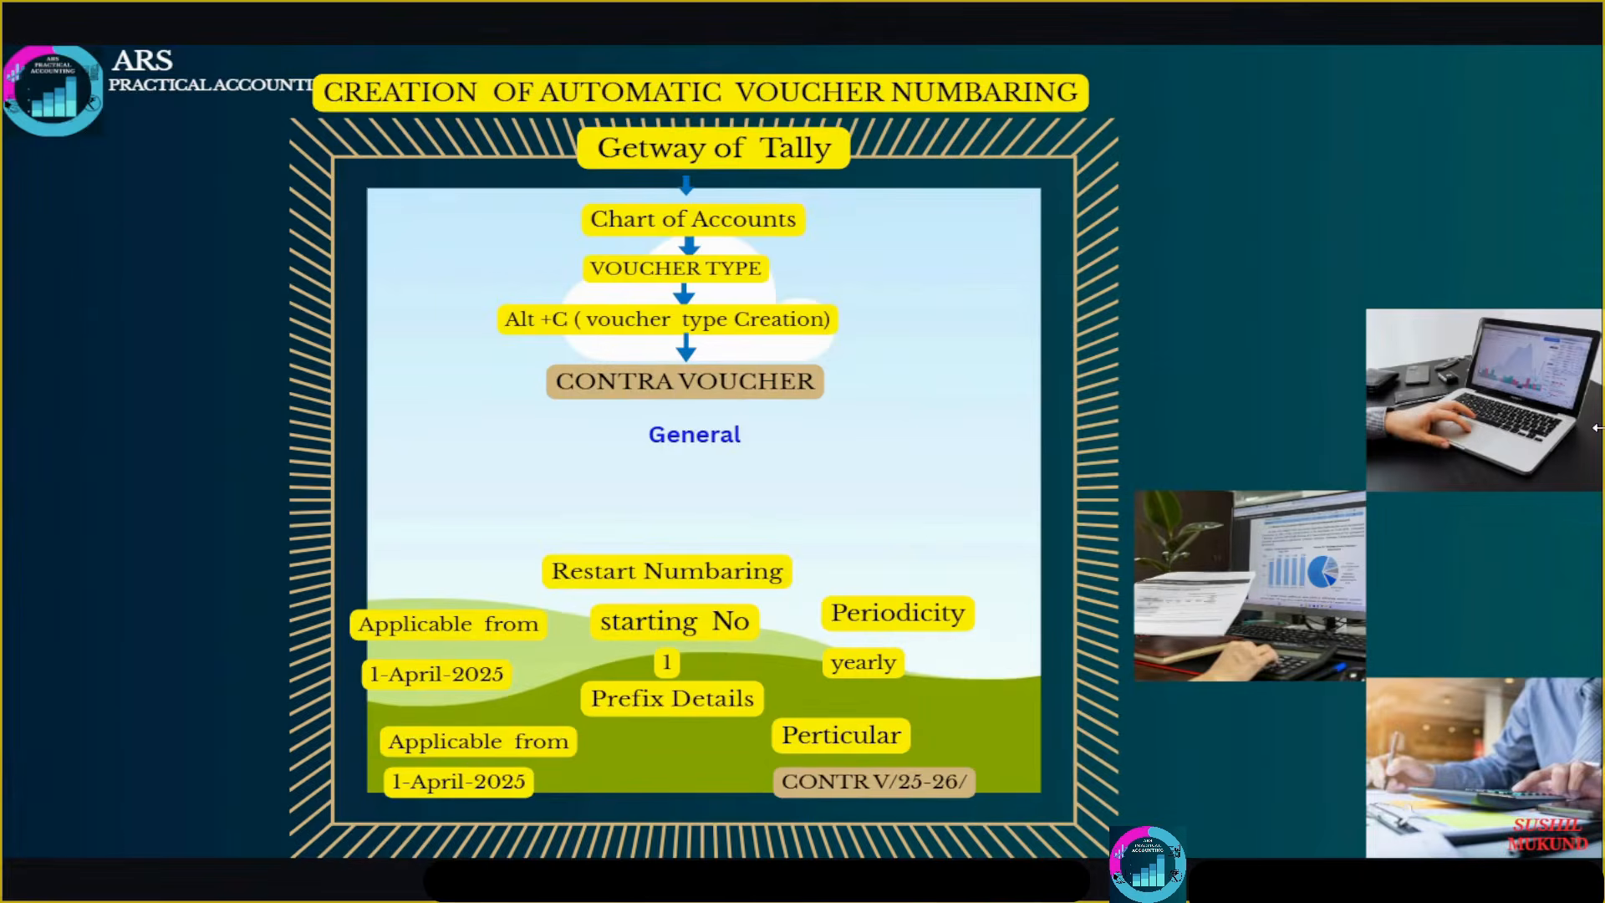
key(alt+Tab)
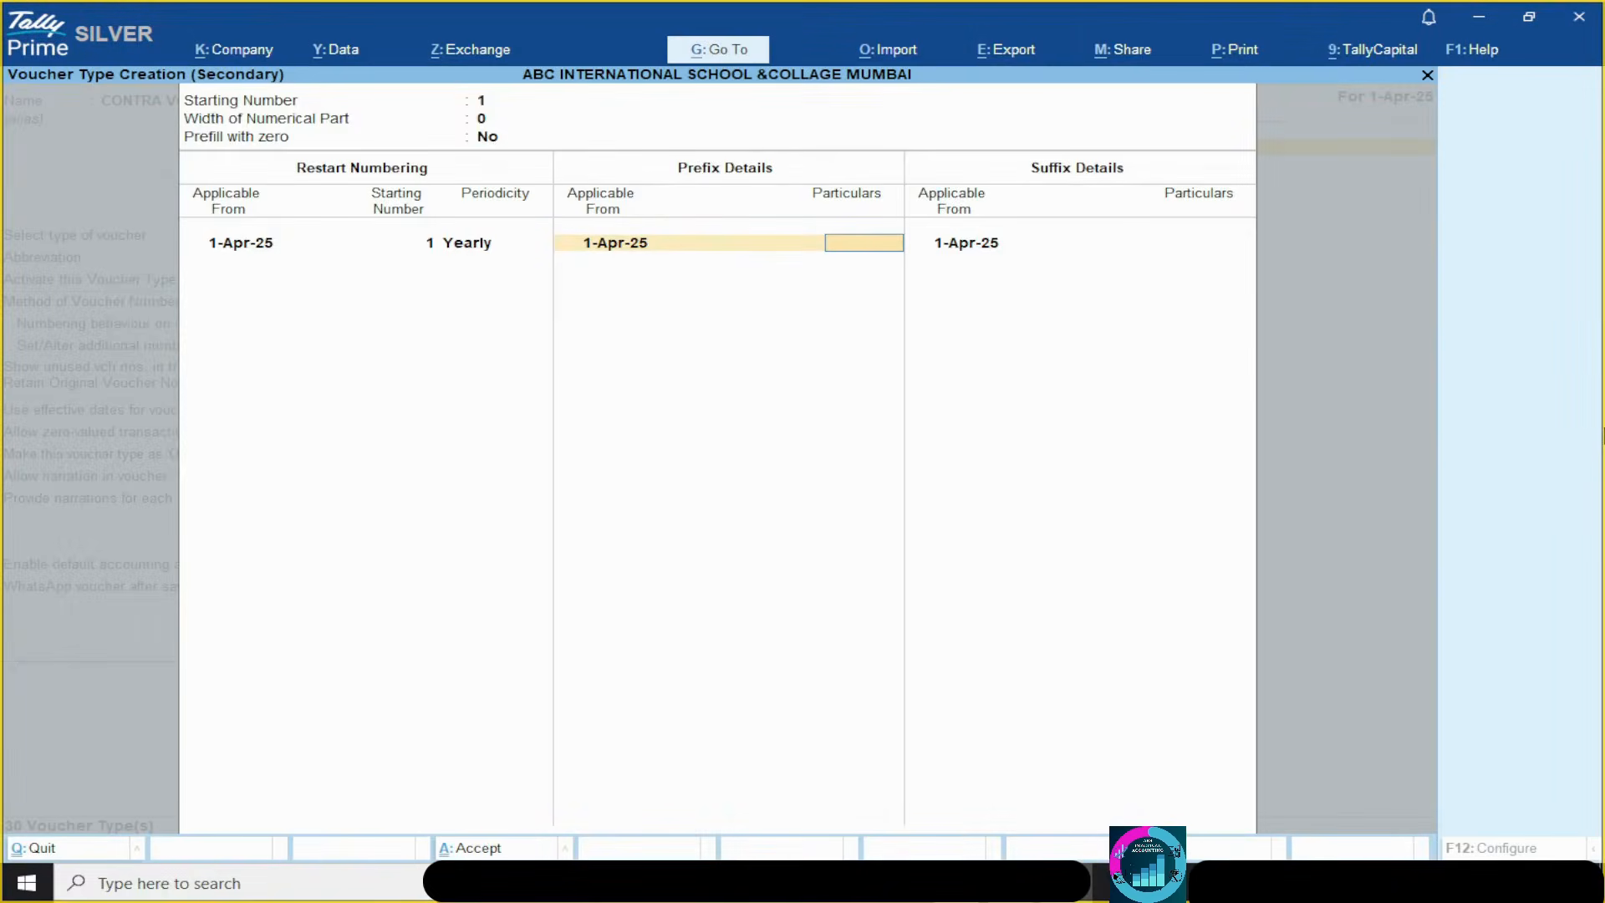
text(CONT)
key(alt+Tab)
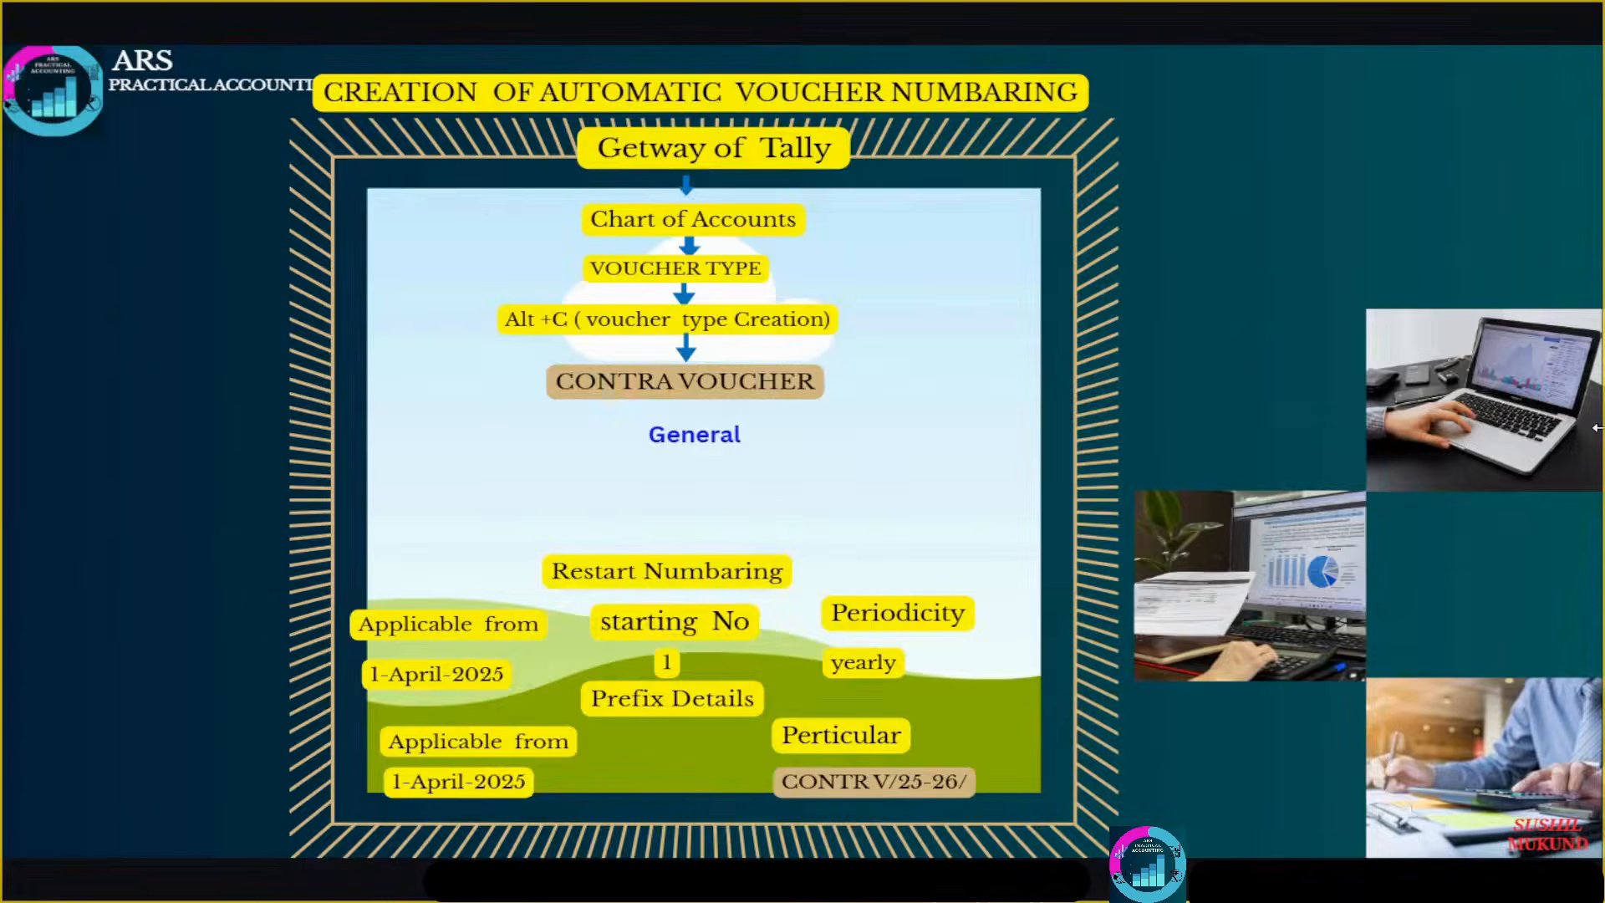
key(alt+Tab)
text(R)
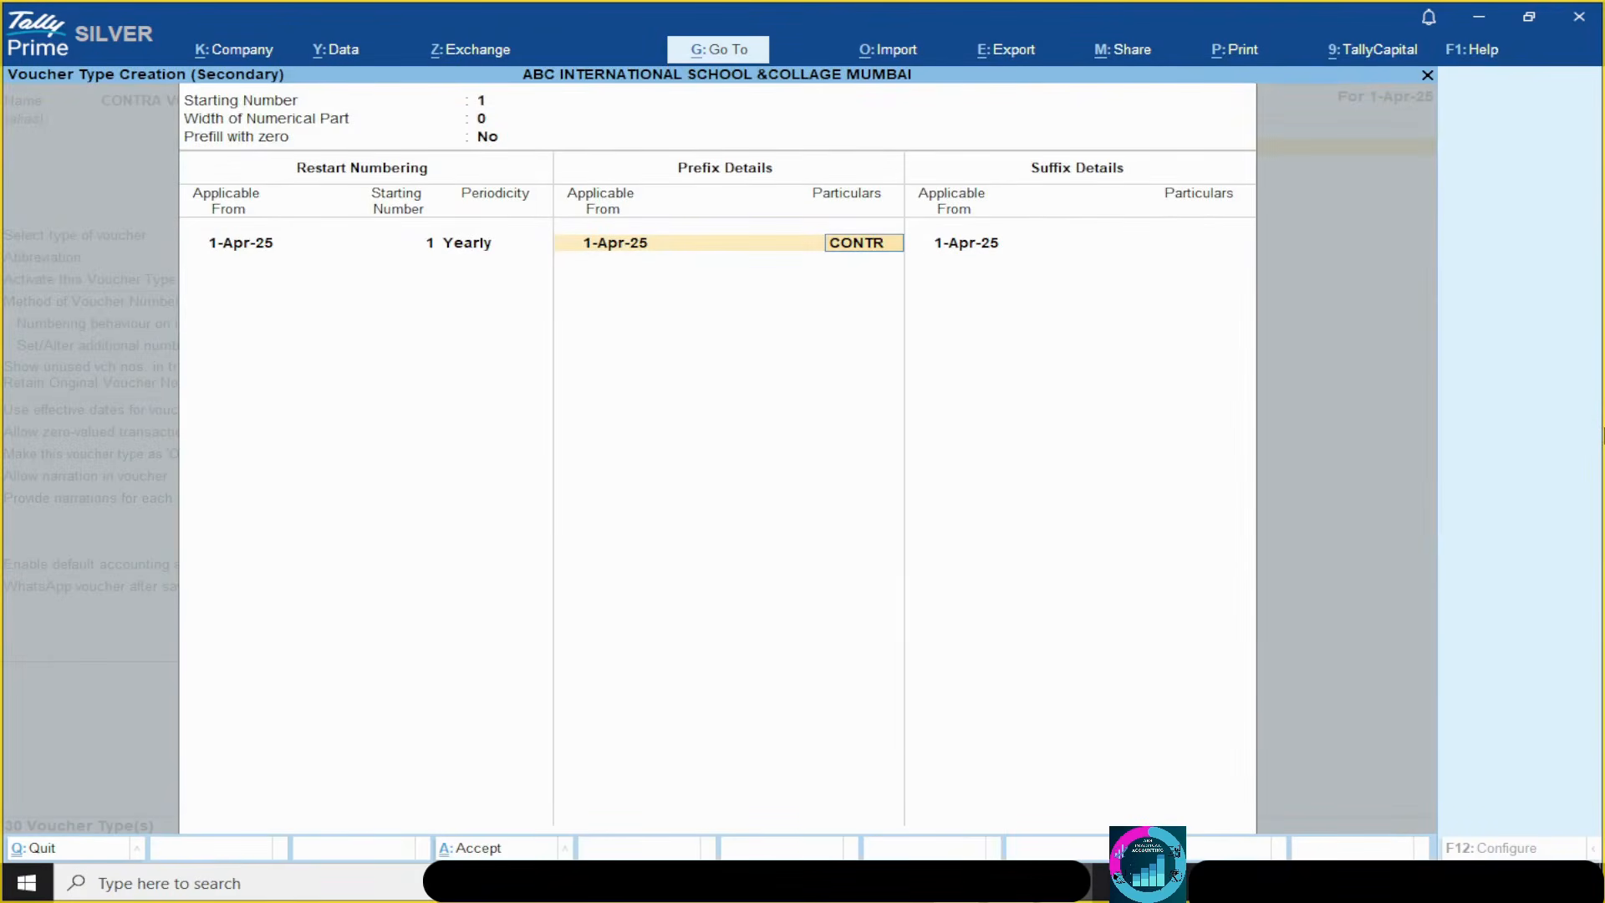
text( V/25-26/)
key(ctrl+a)
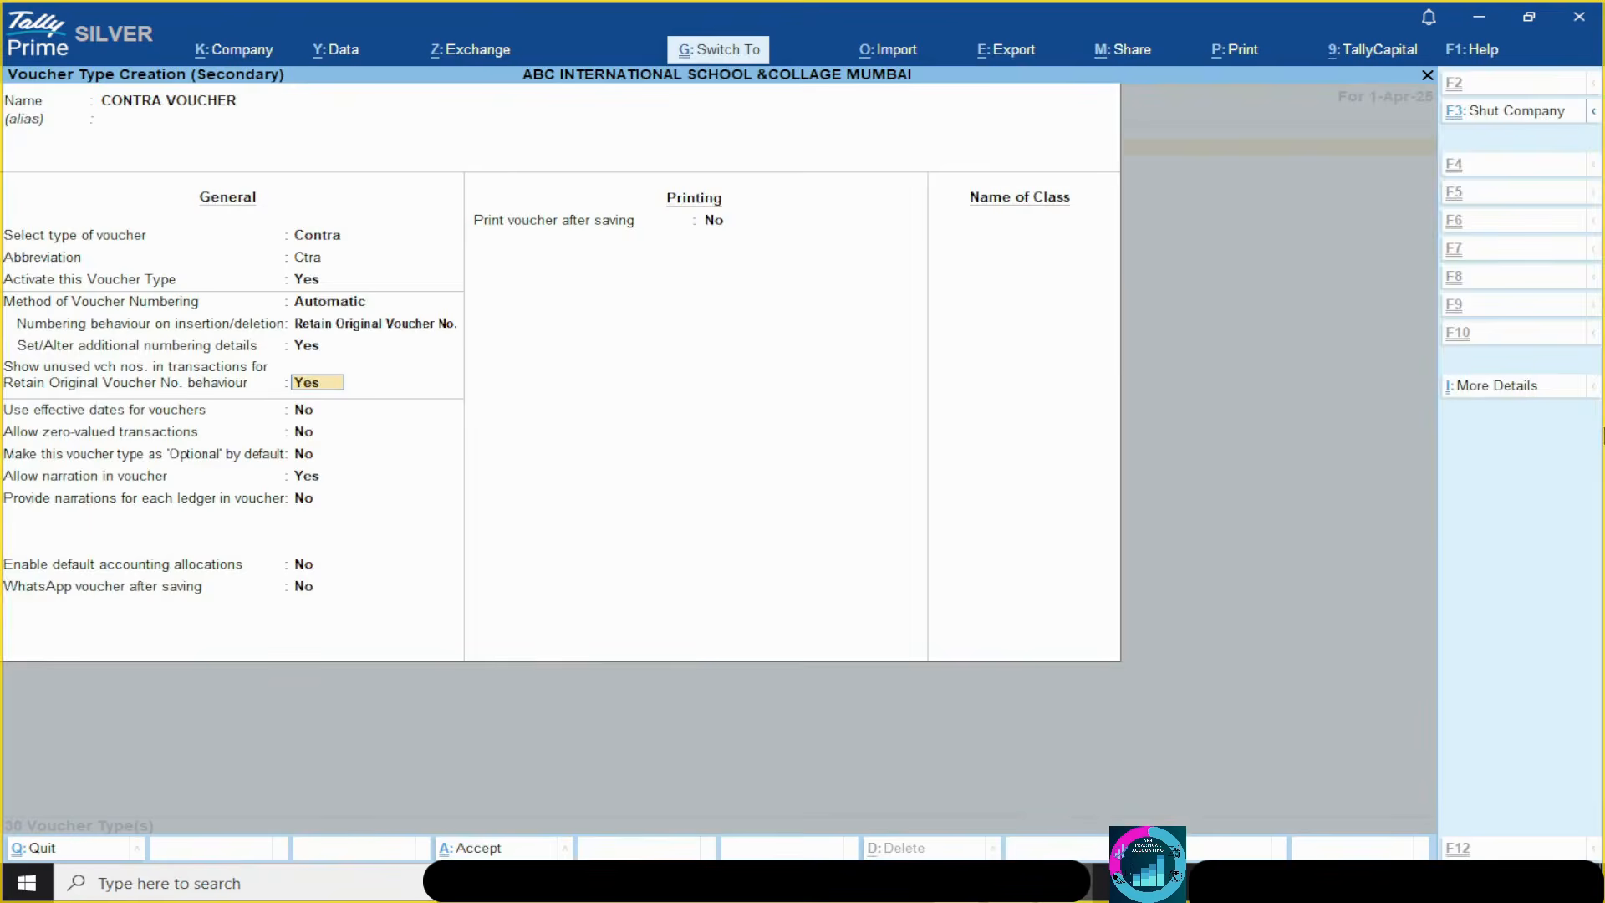
key(ctrl+a)
- Return to the Gateway of Tally, review the journal voucher reference slide and switch back to TallyPrime
key(alt+Tab)
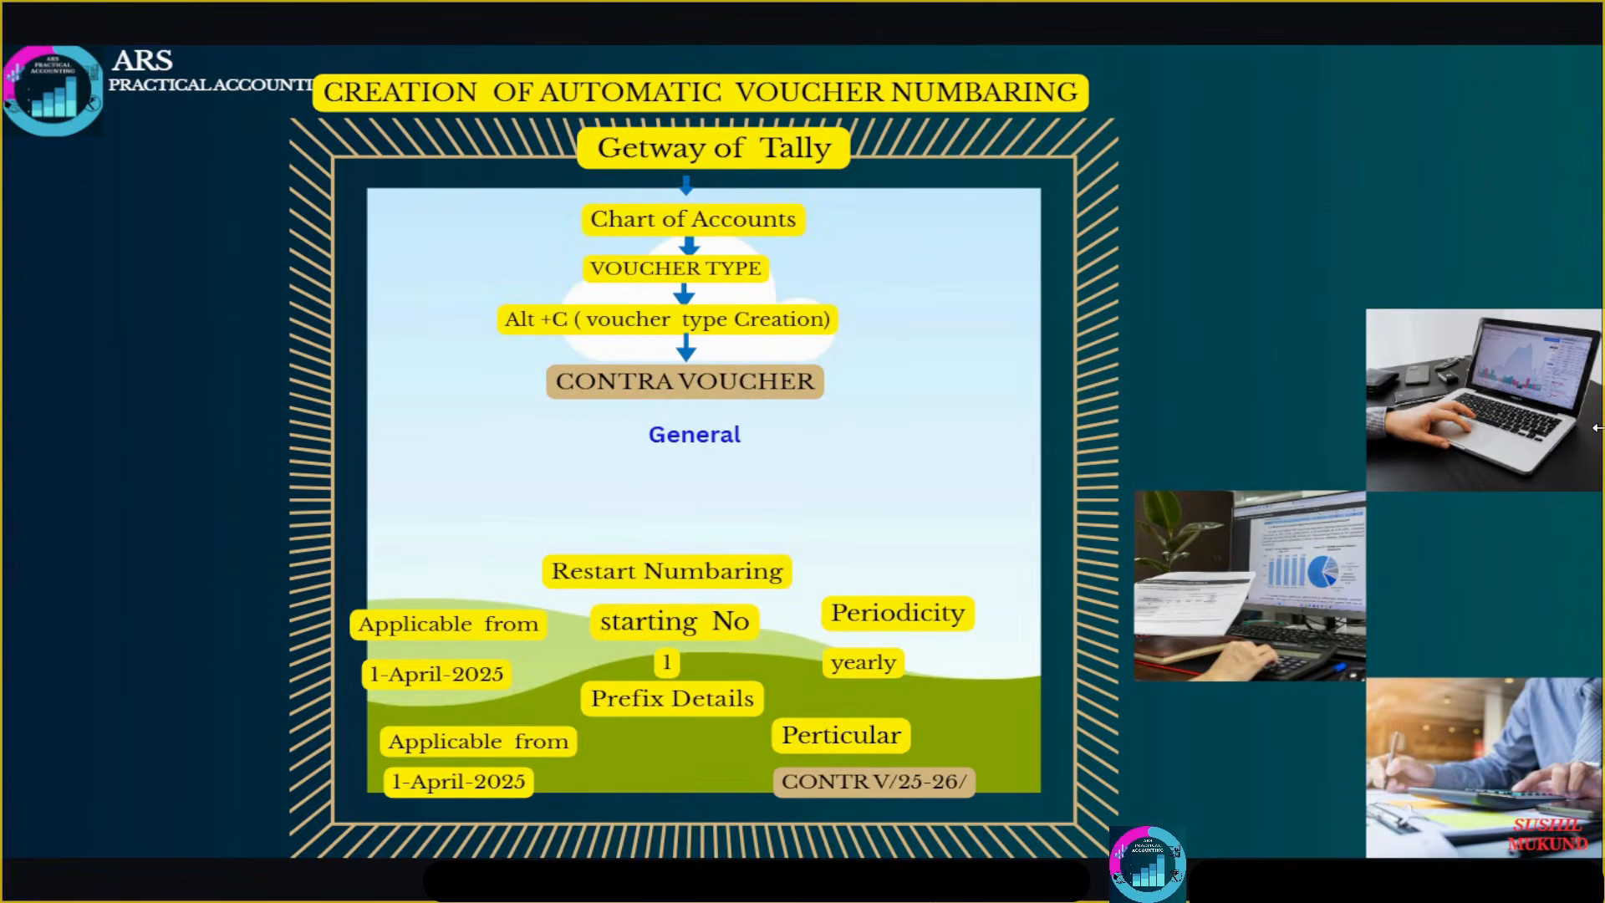
key(alt+Tab)
key(alt+Tab)
key(alt+Tab)
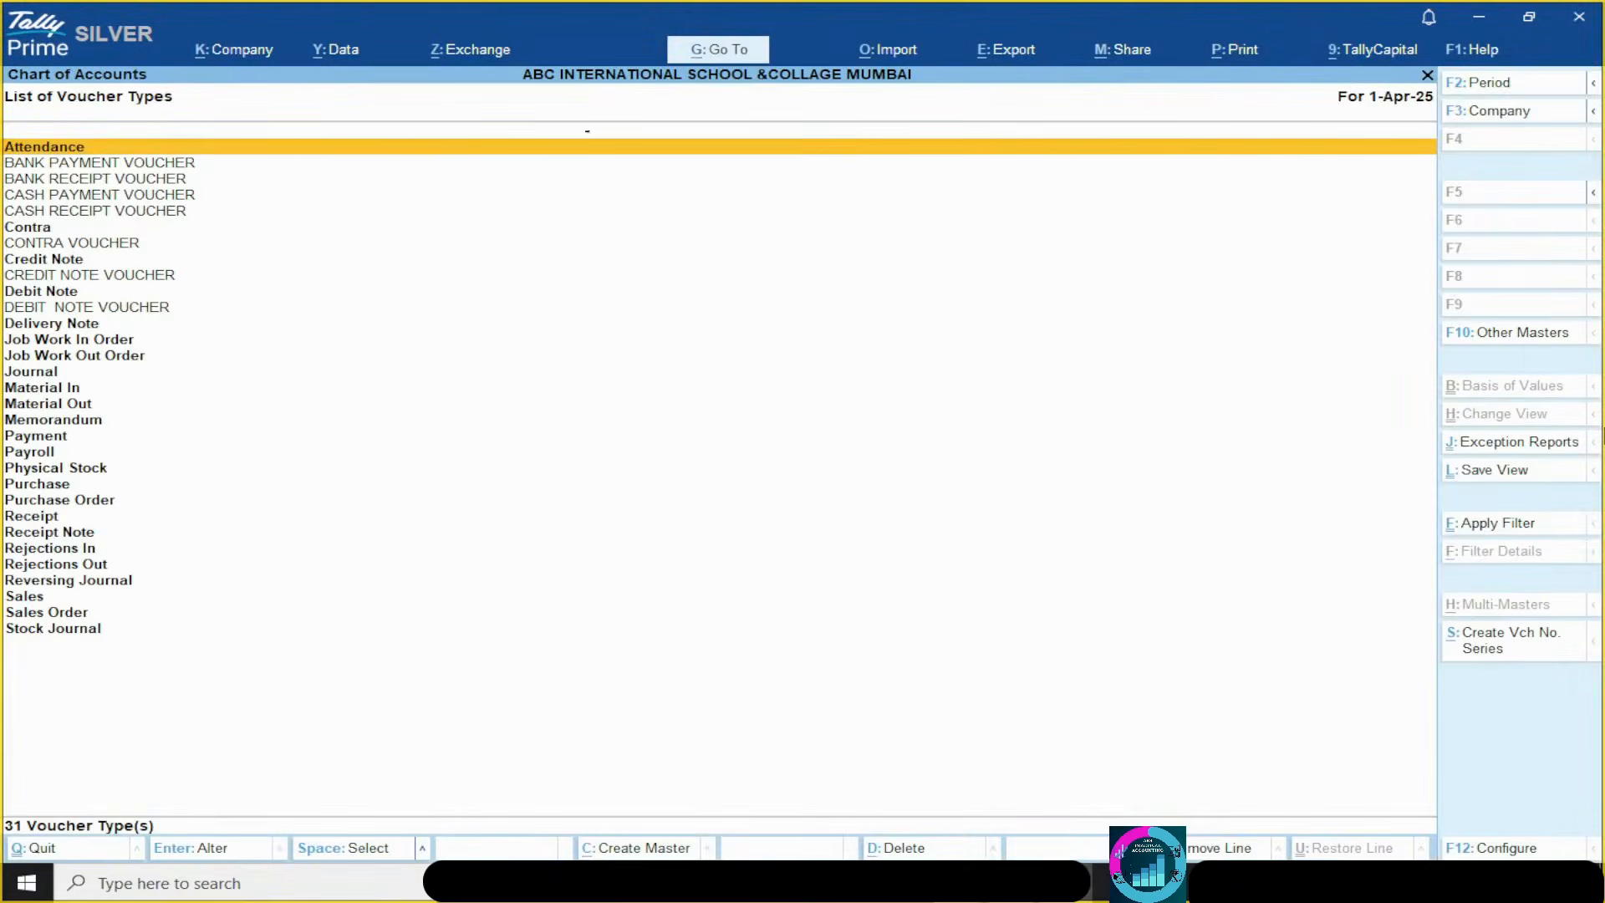
key(Escape)
key(alt+Tab)
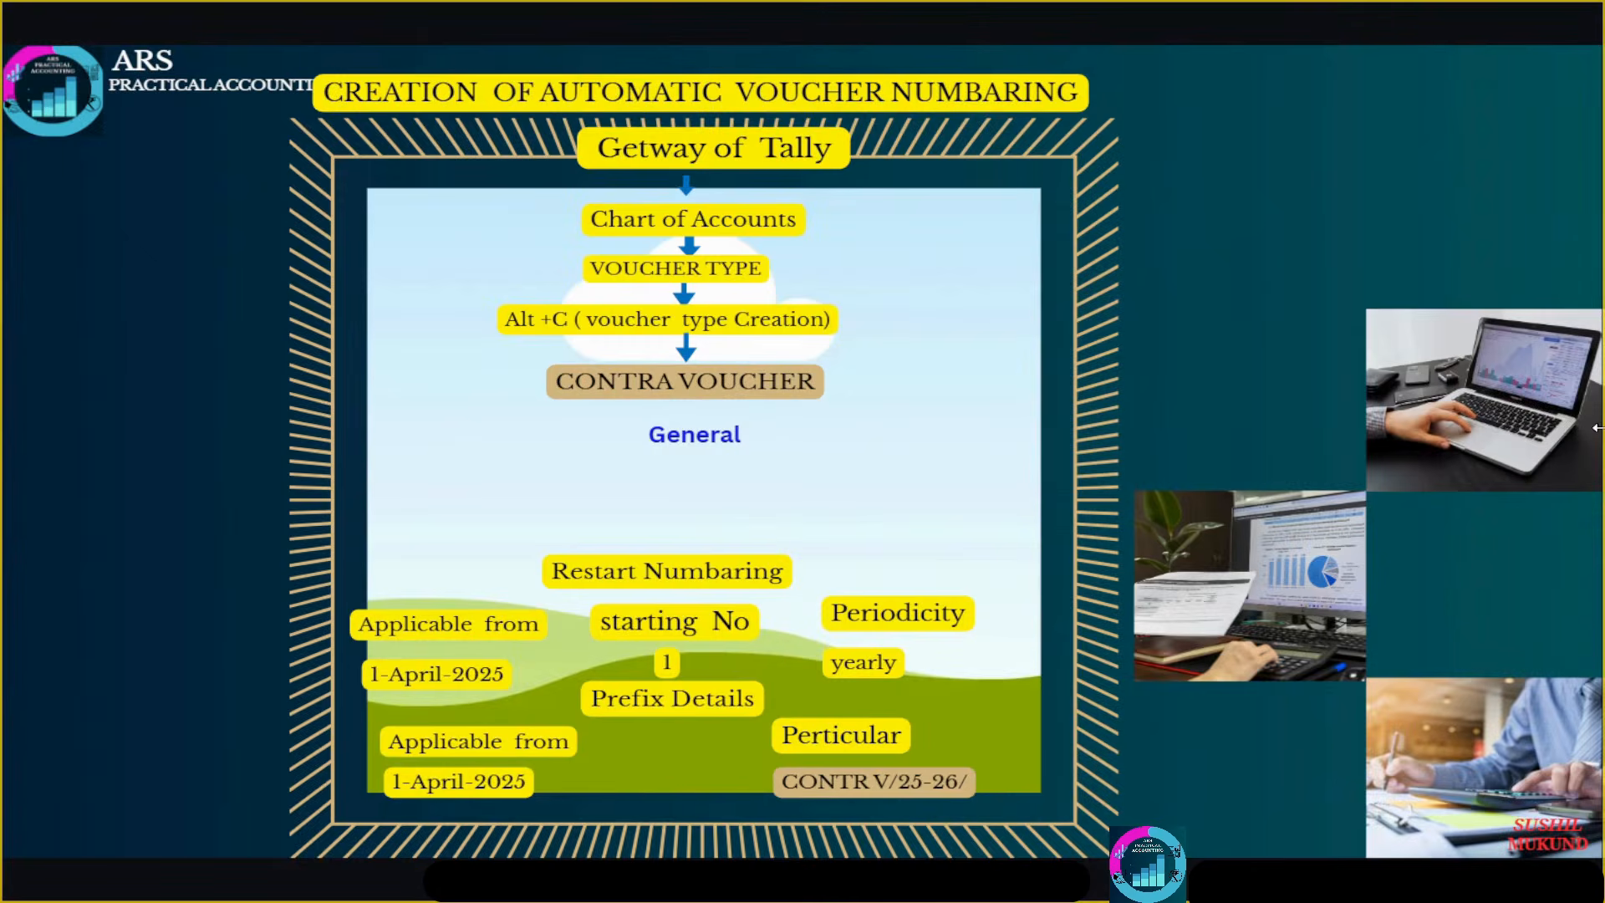
key(Right)
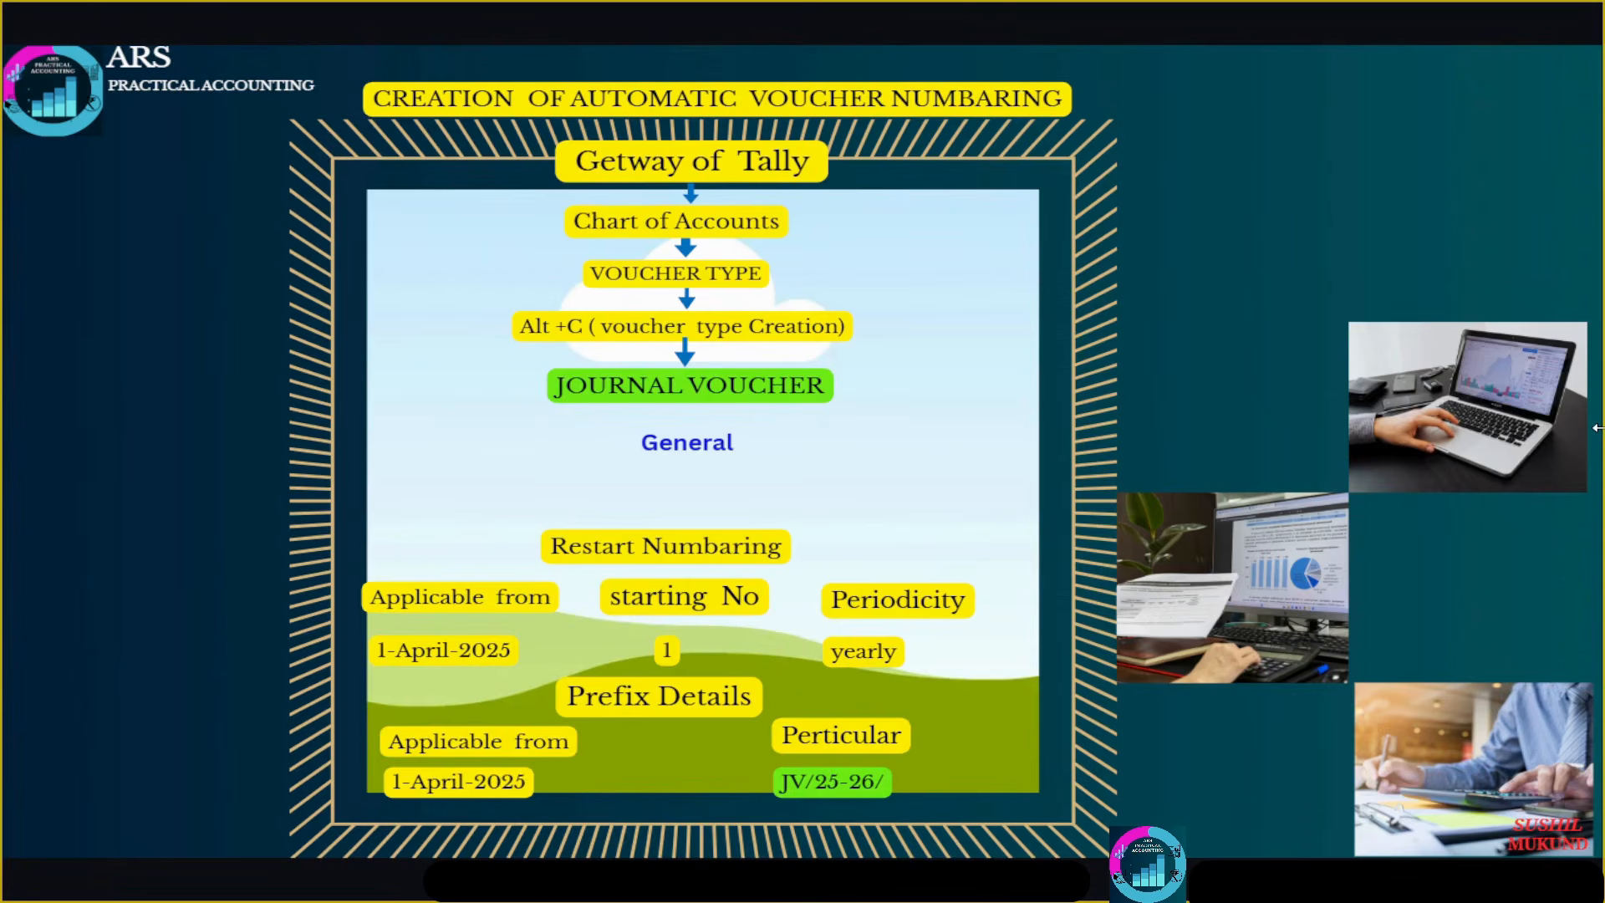
key(alt+Tab)
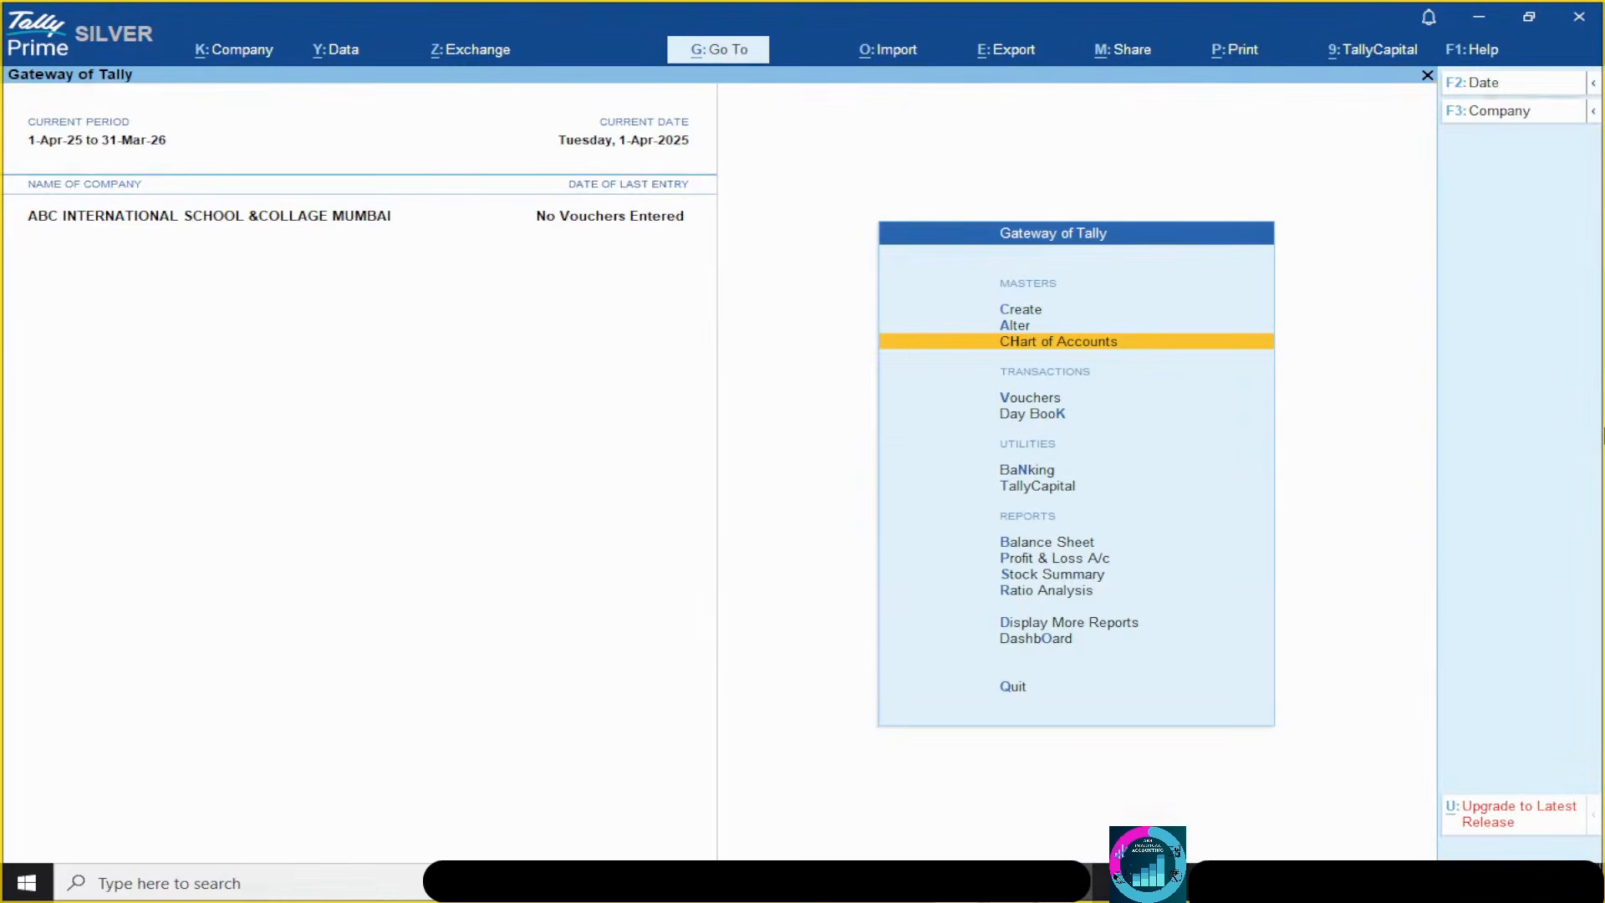
- Start a new voucher type from the Chart of Accounts' voucher types and name it JOURNAL VOUCHER
key(Return)
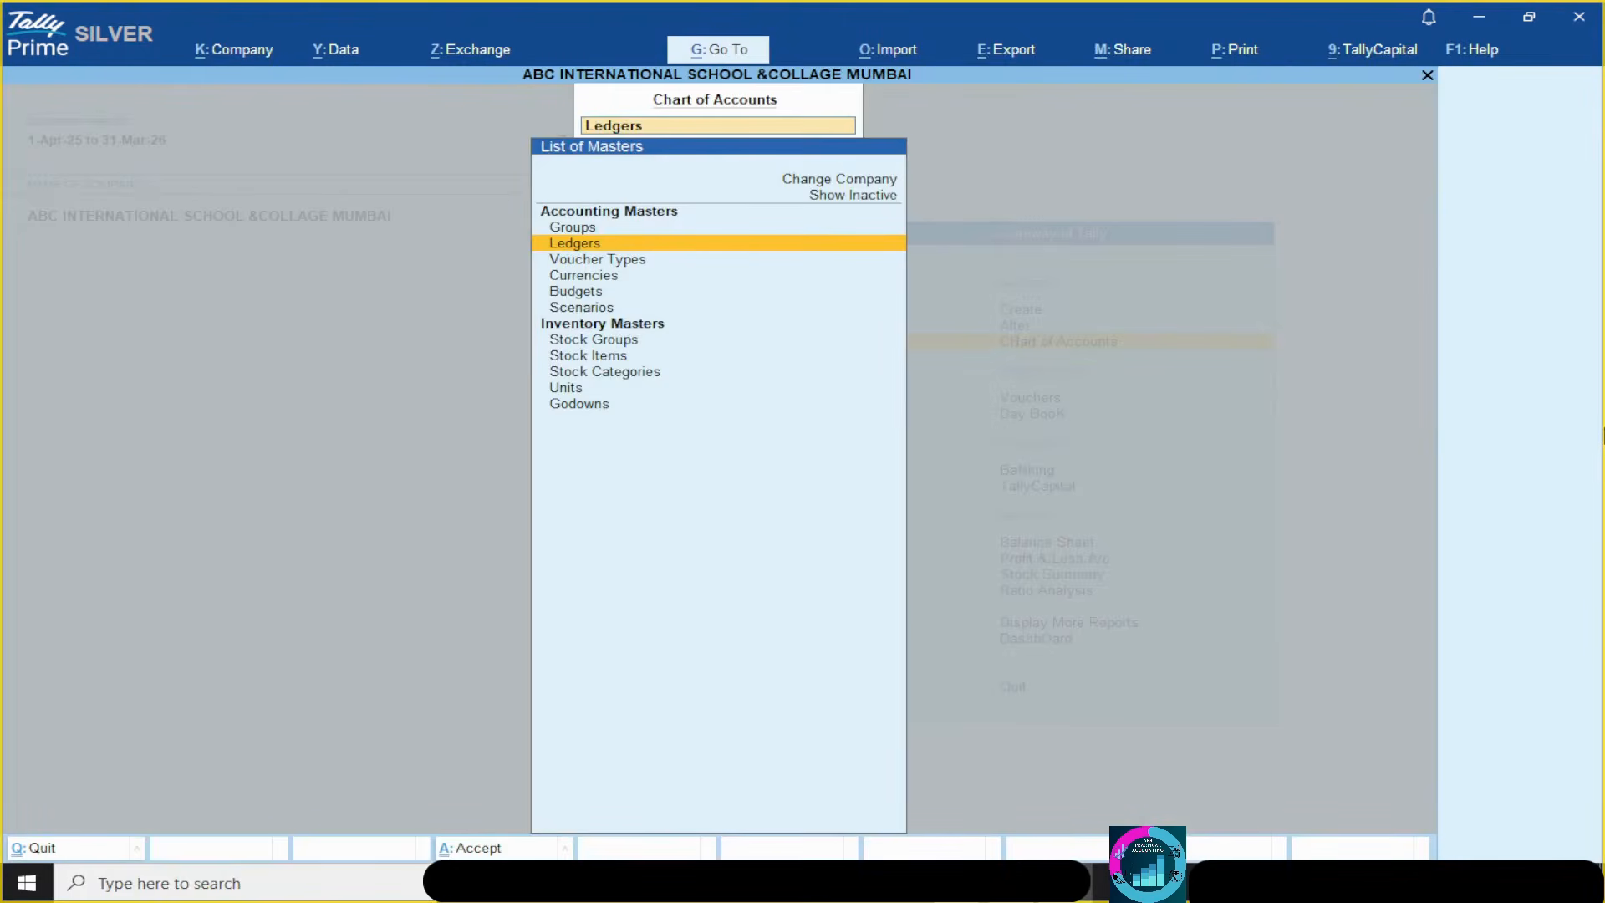
key(Down)
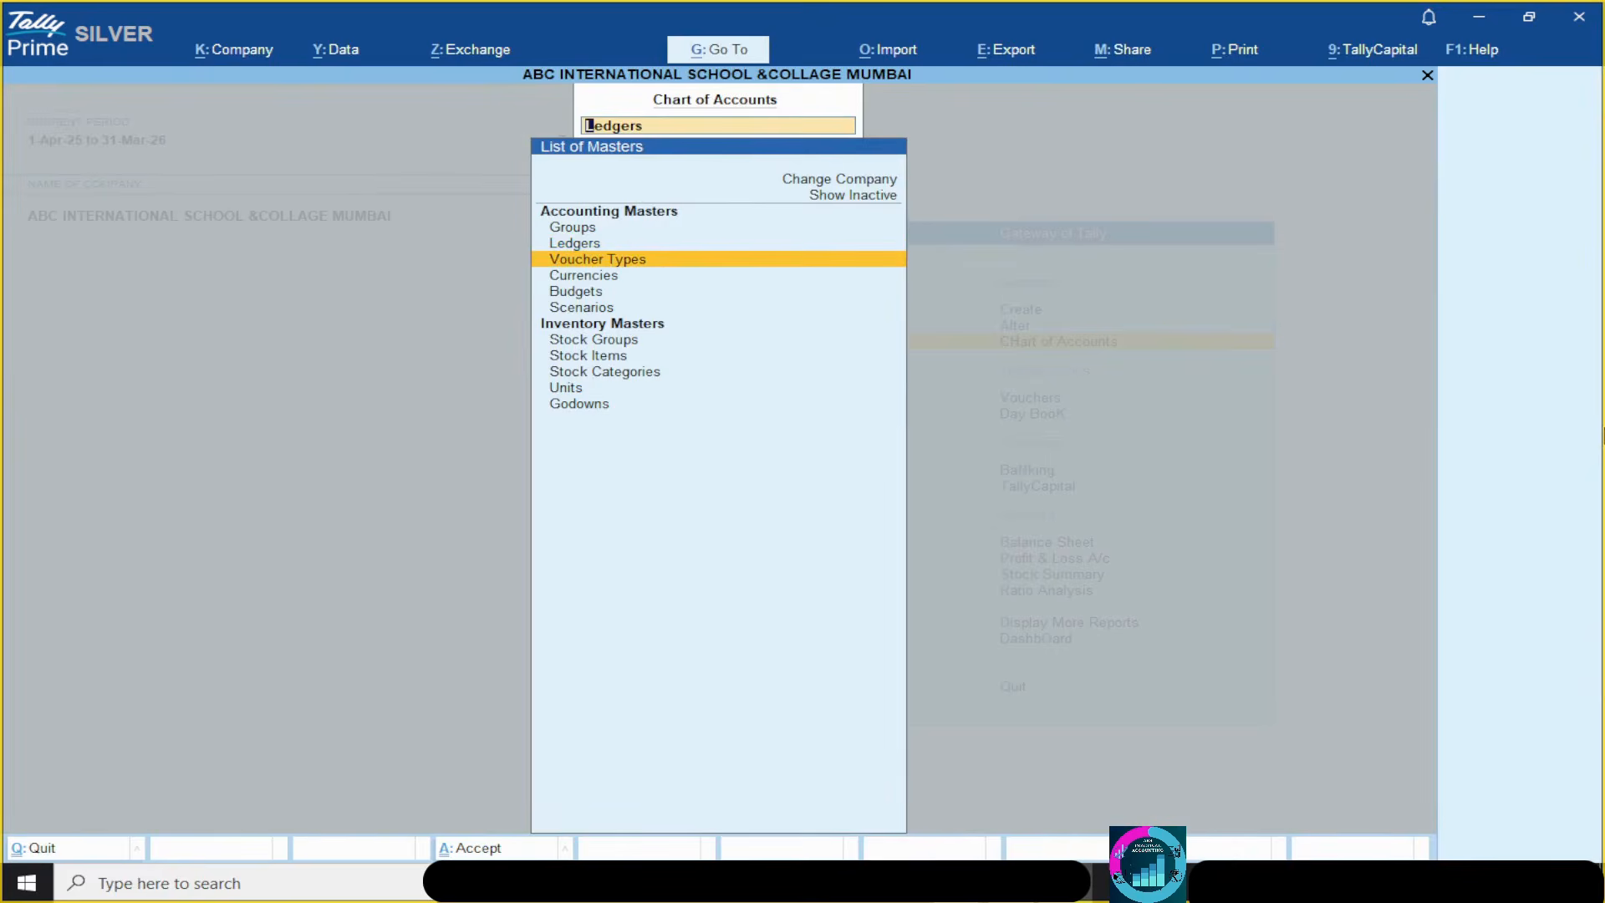
key(Return)
key(alt+c)
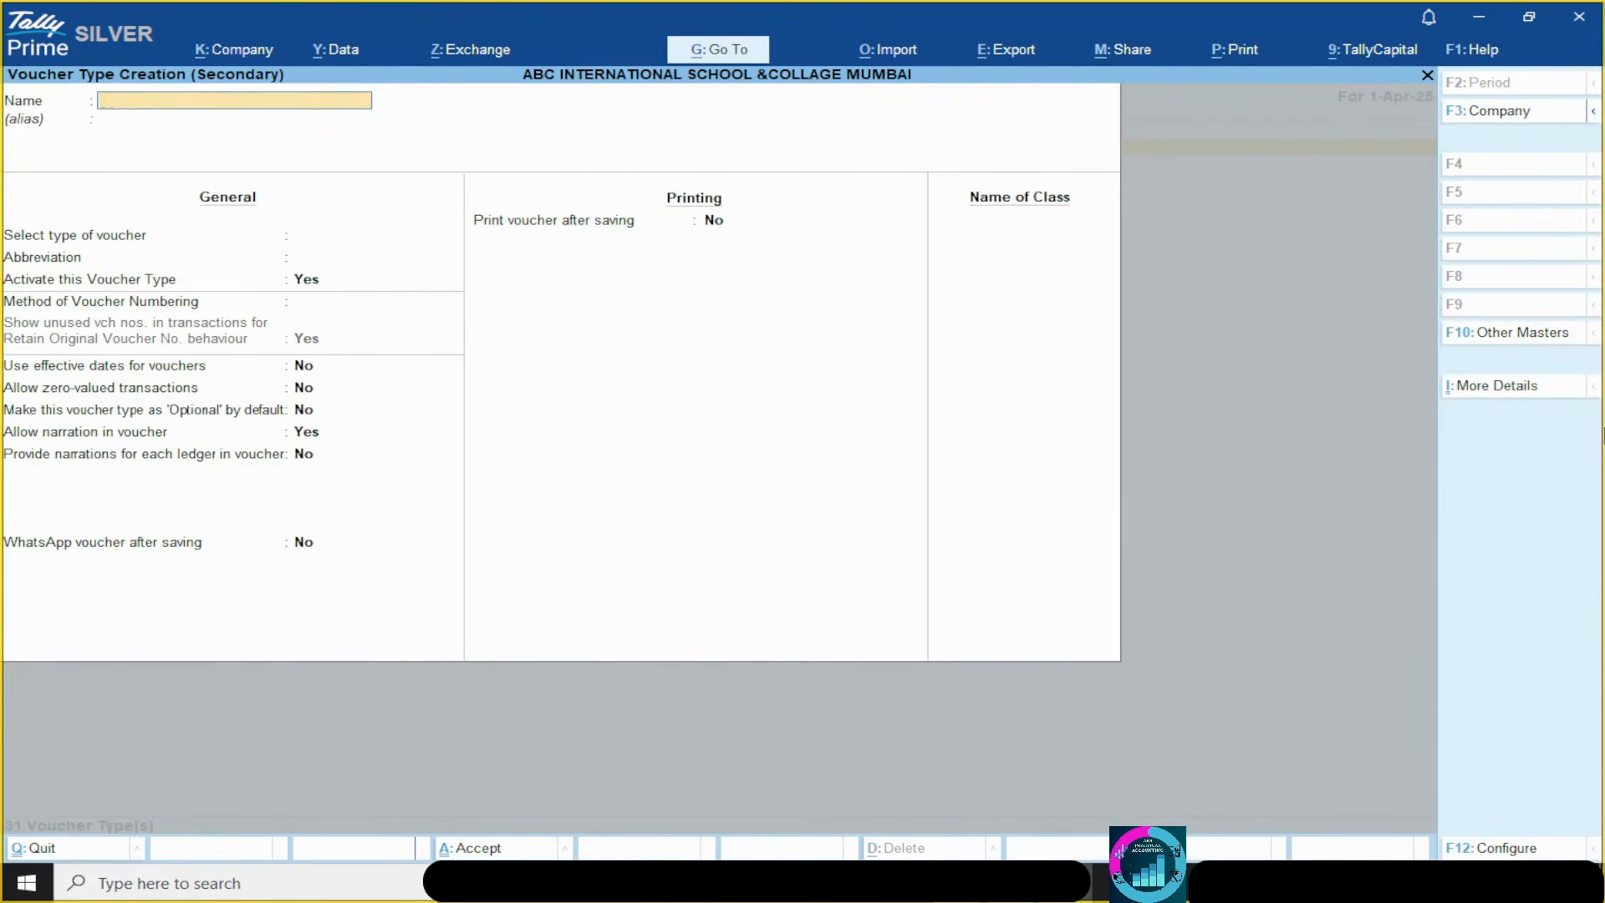
text(JOUR)
key(BackSpace)
key(alt+Tab)
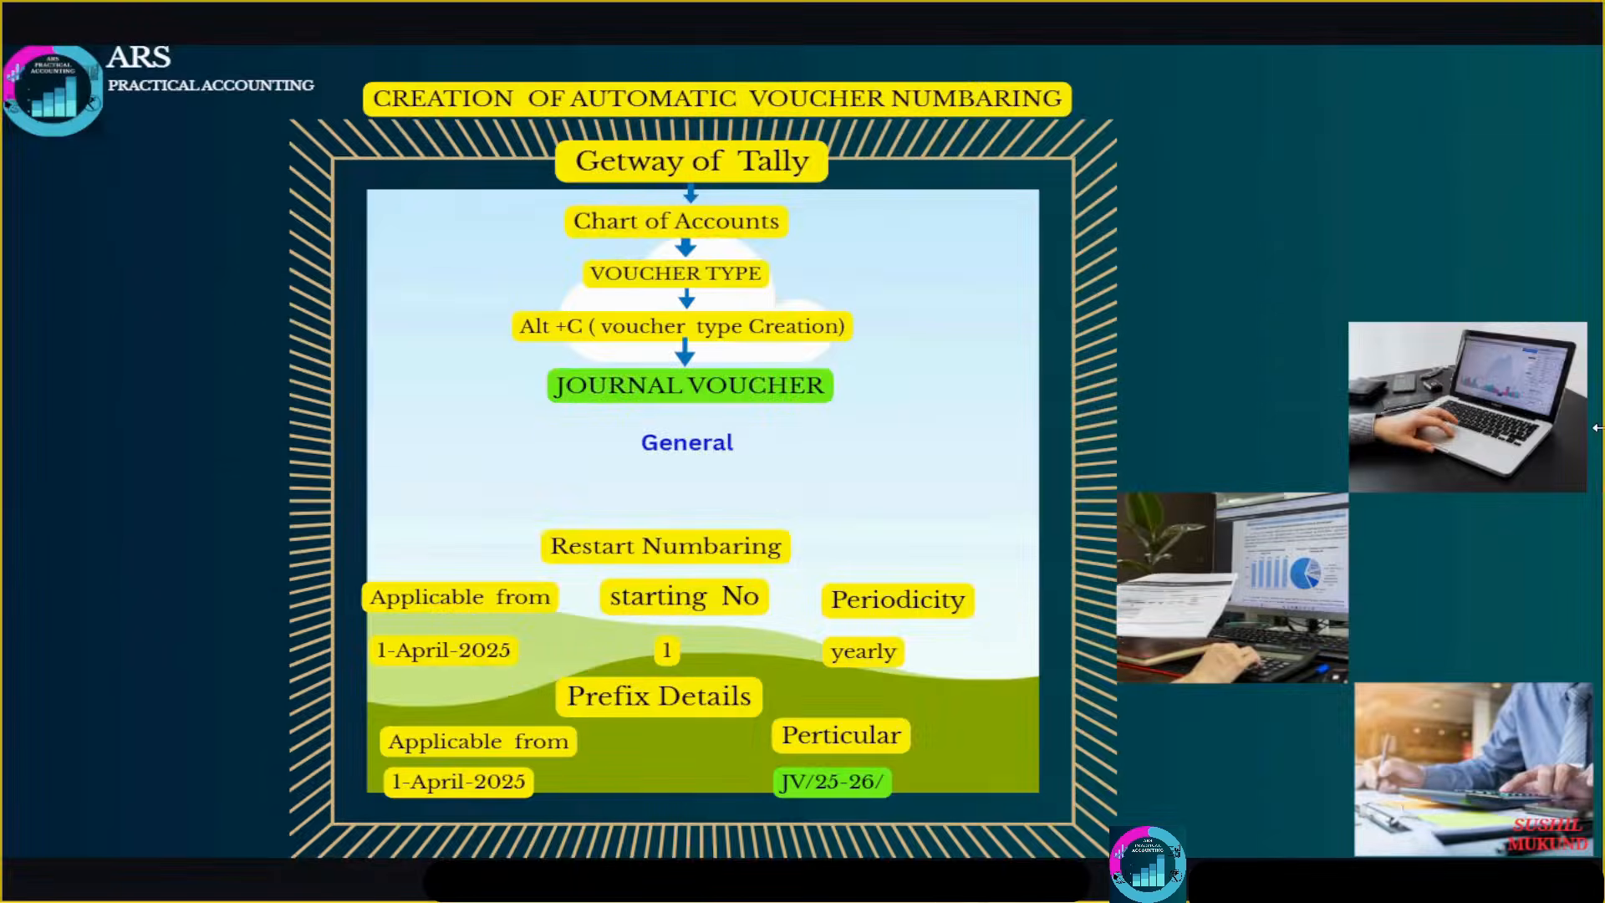
key(alt+Tab)
text(R)
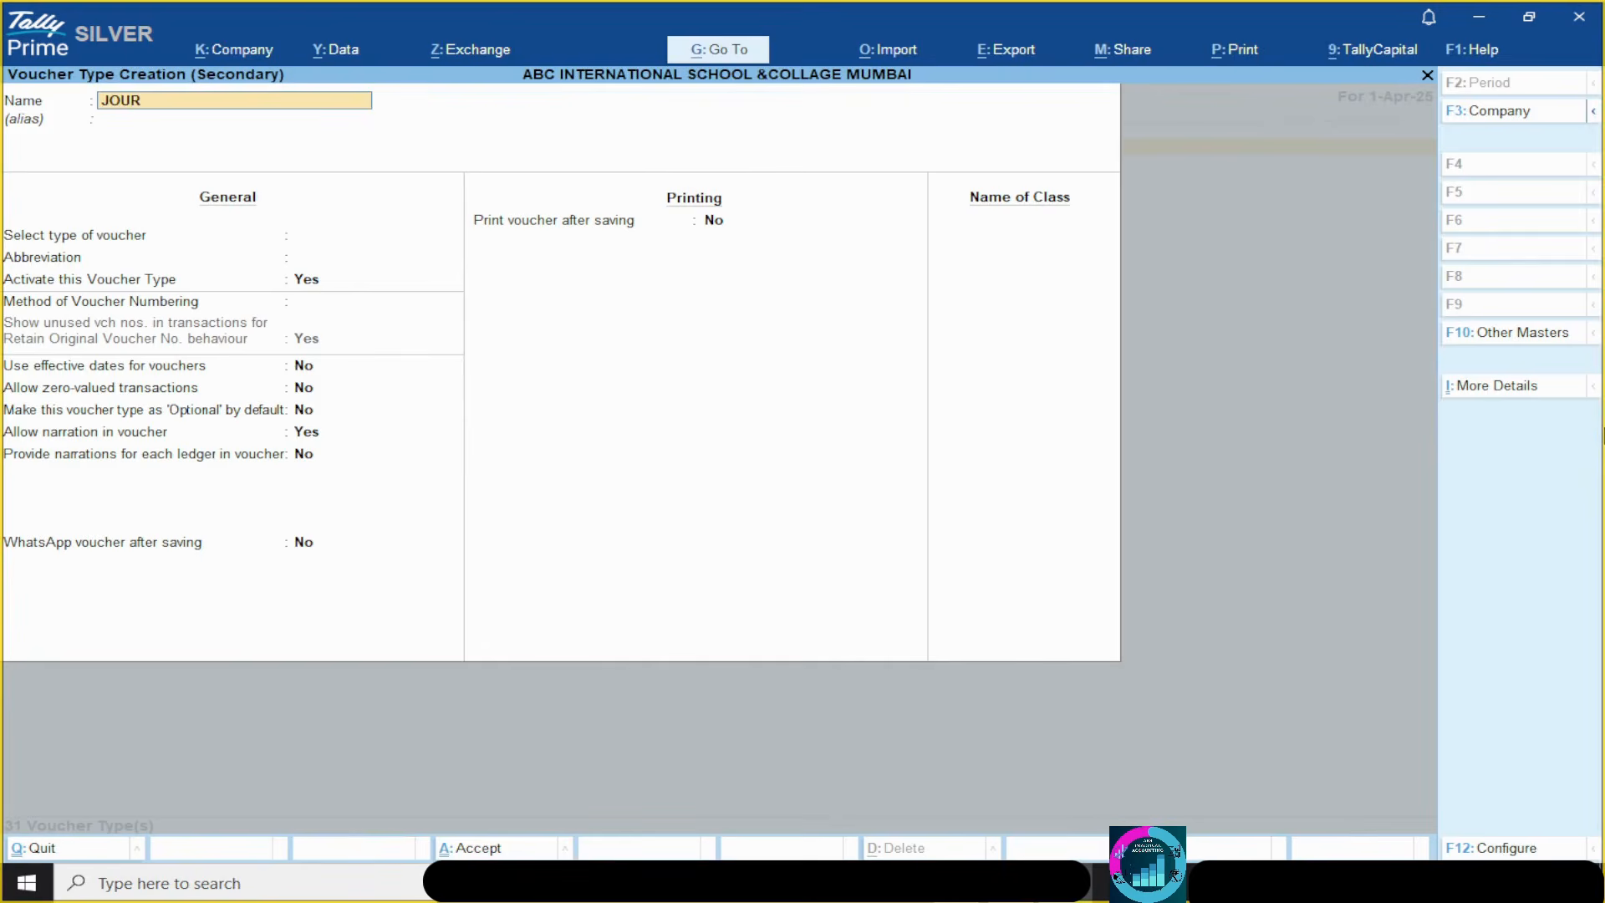
text(NAL VOUCHER)
key(Return)
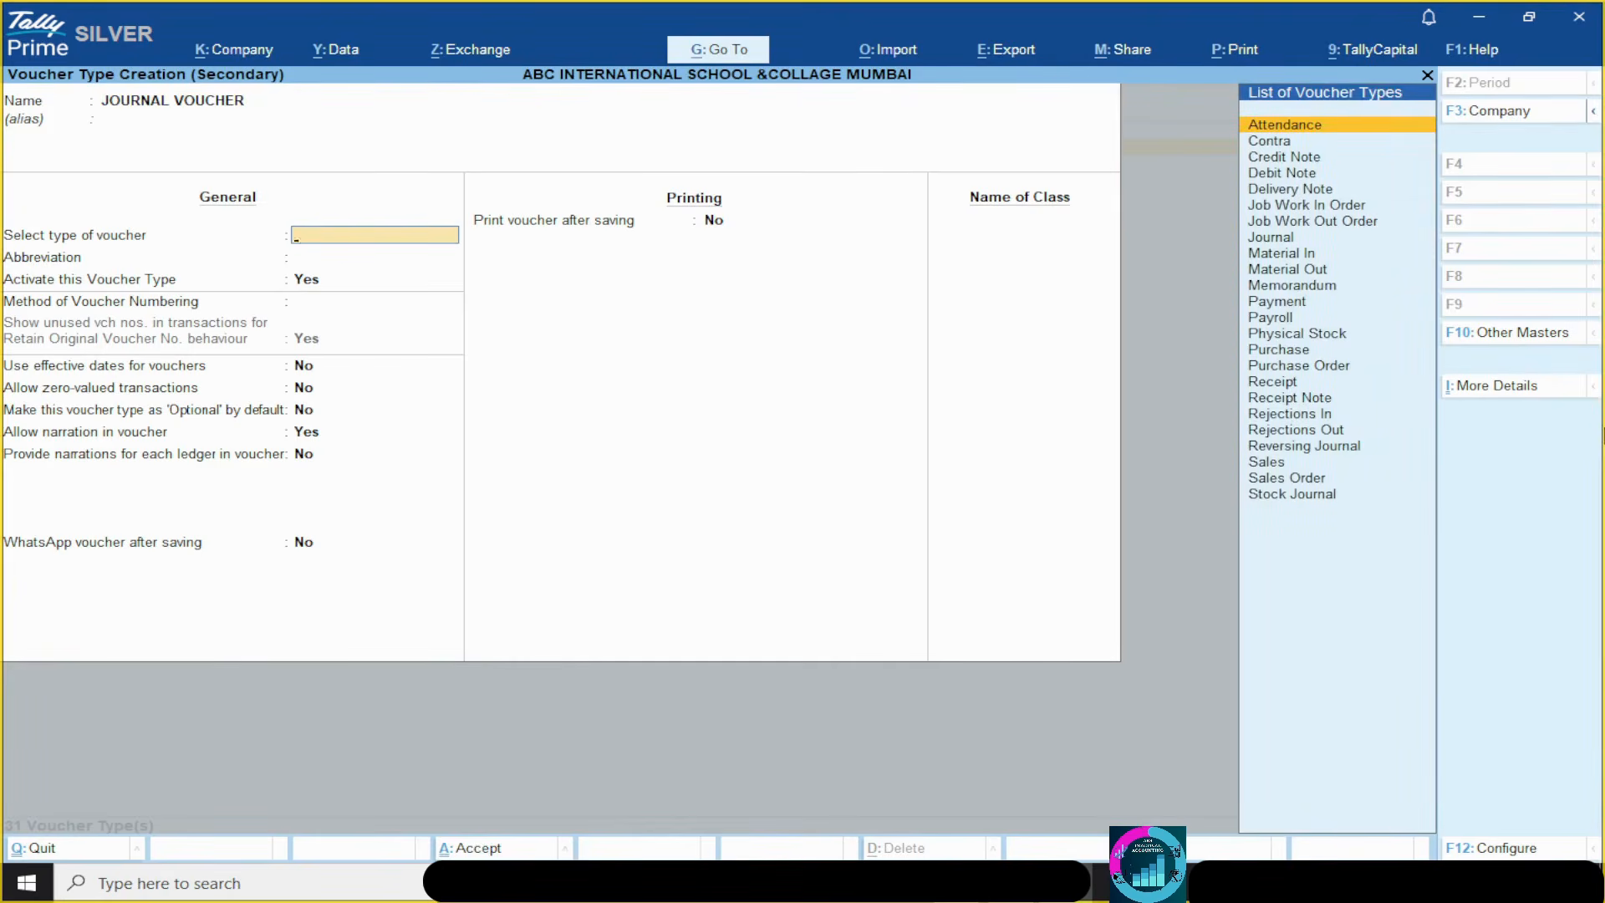
- Base JOURNAL VOUCHER on the Journal type with automatic numbering, Retain Original Voucher No. behaviour and additional numbering details enabled
text(J)
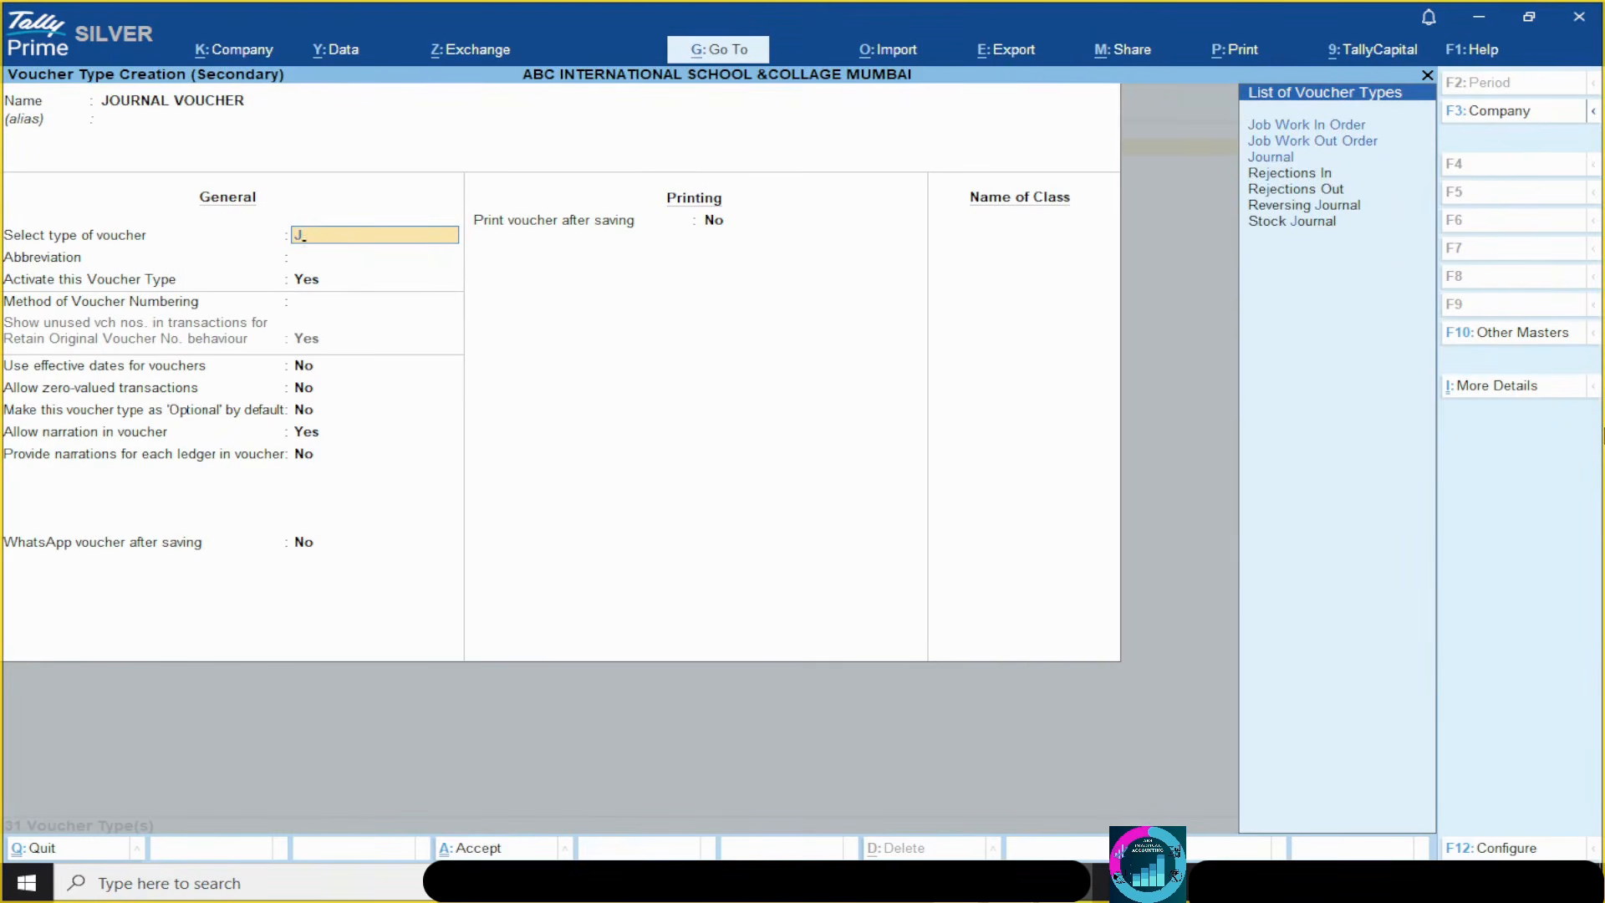
key(Down)
key(Down)
key(Return)
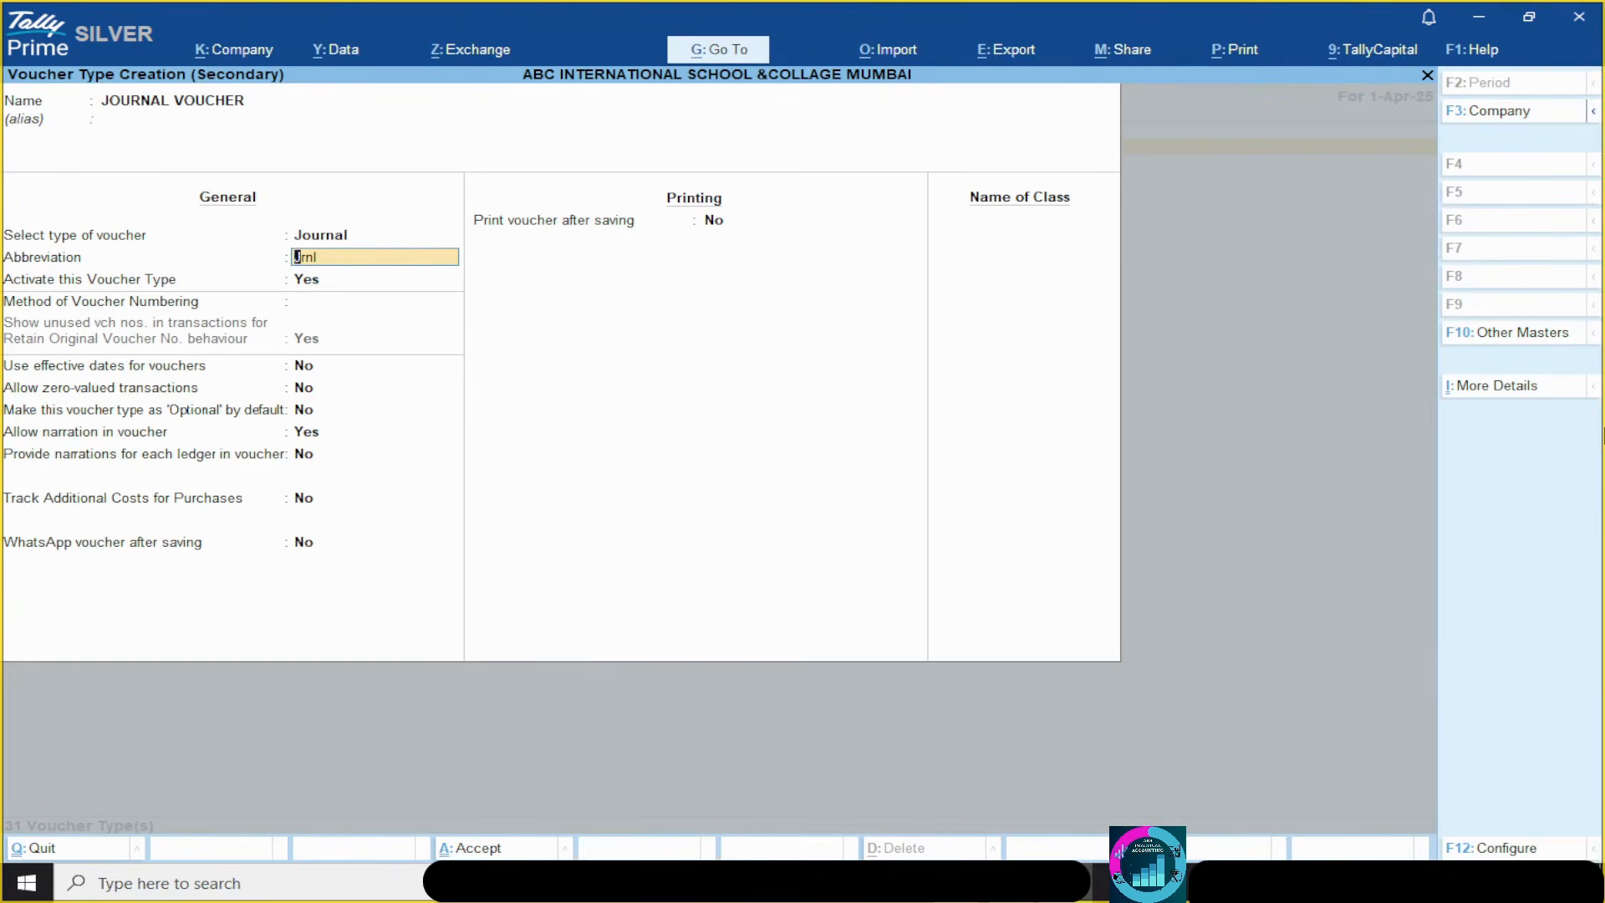
key(Return)
key(Return)
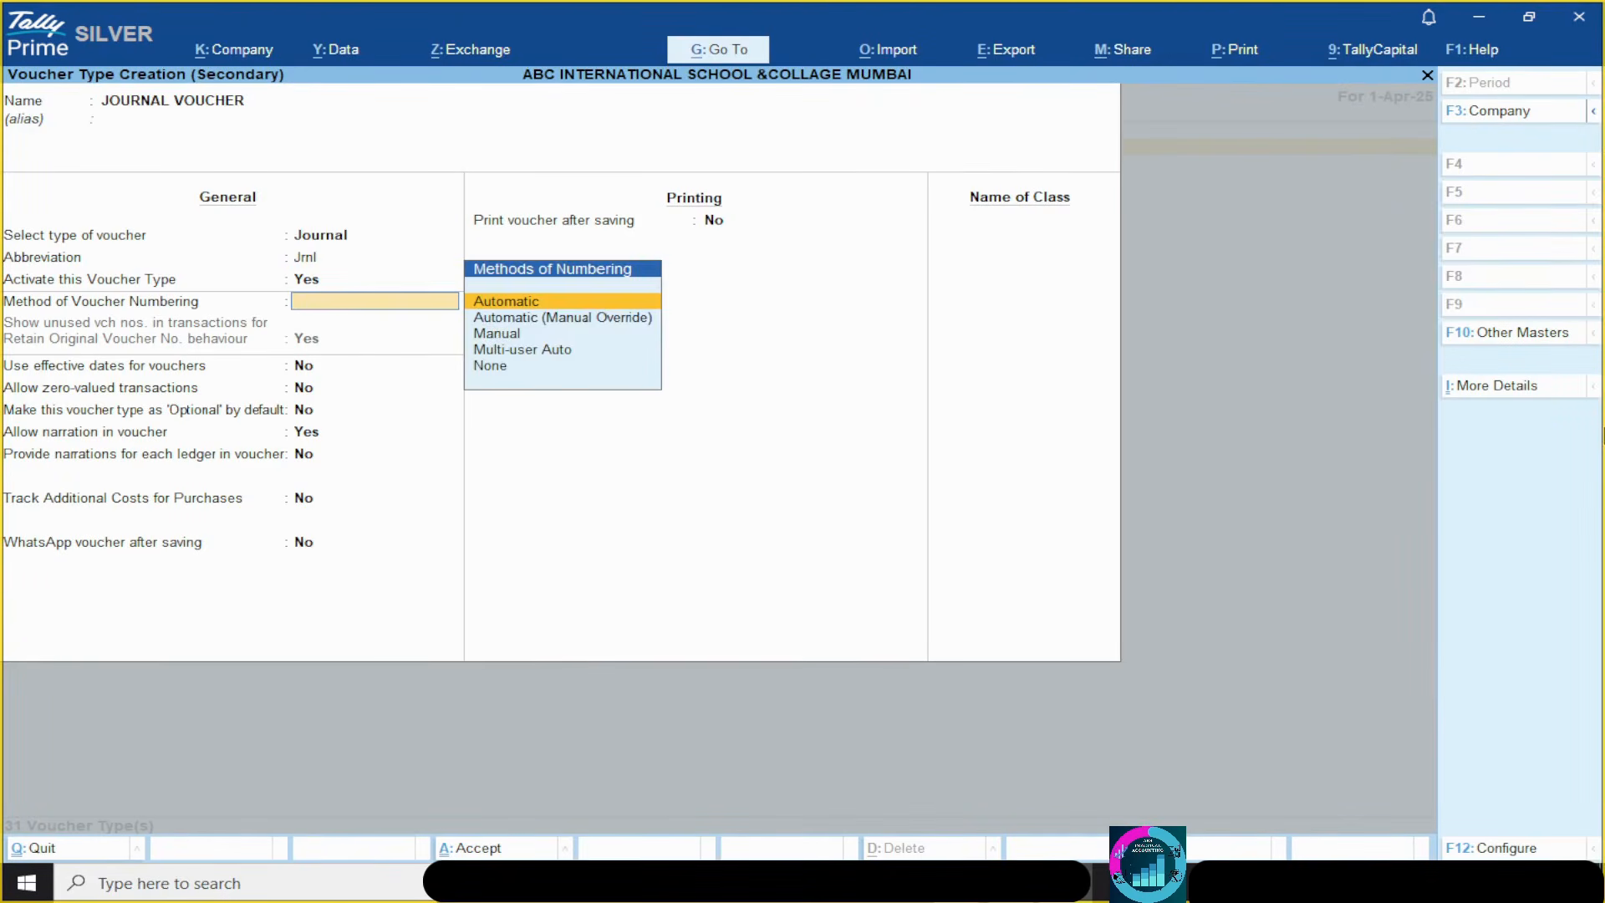
key(Return)
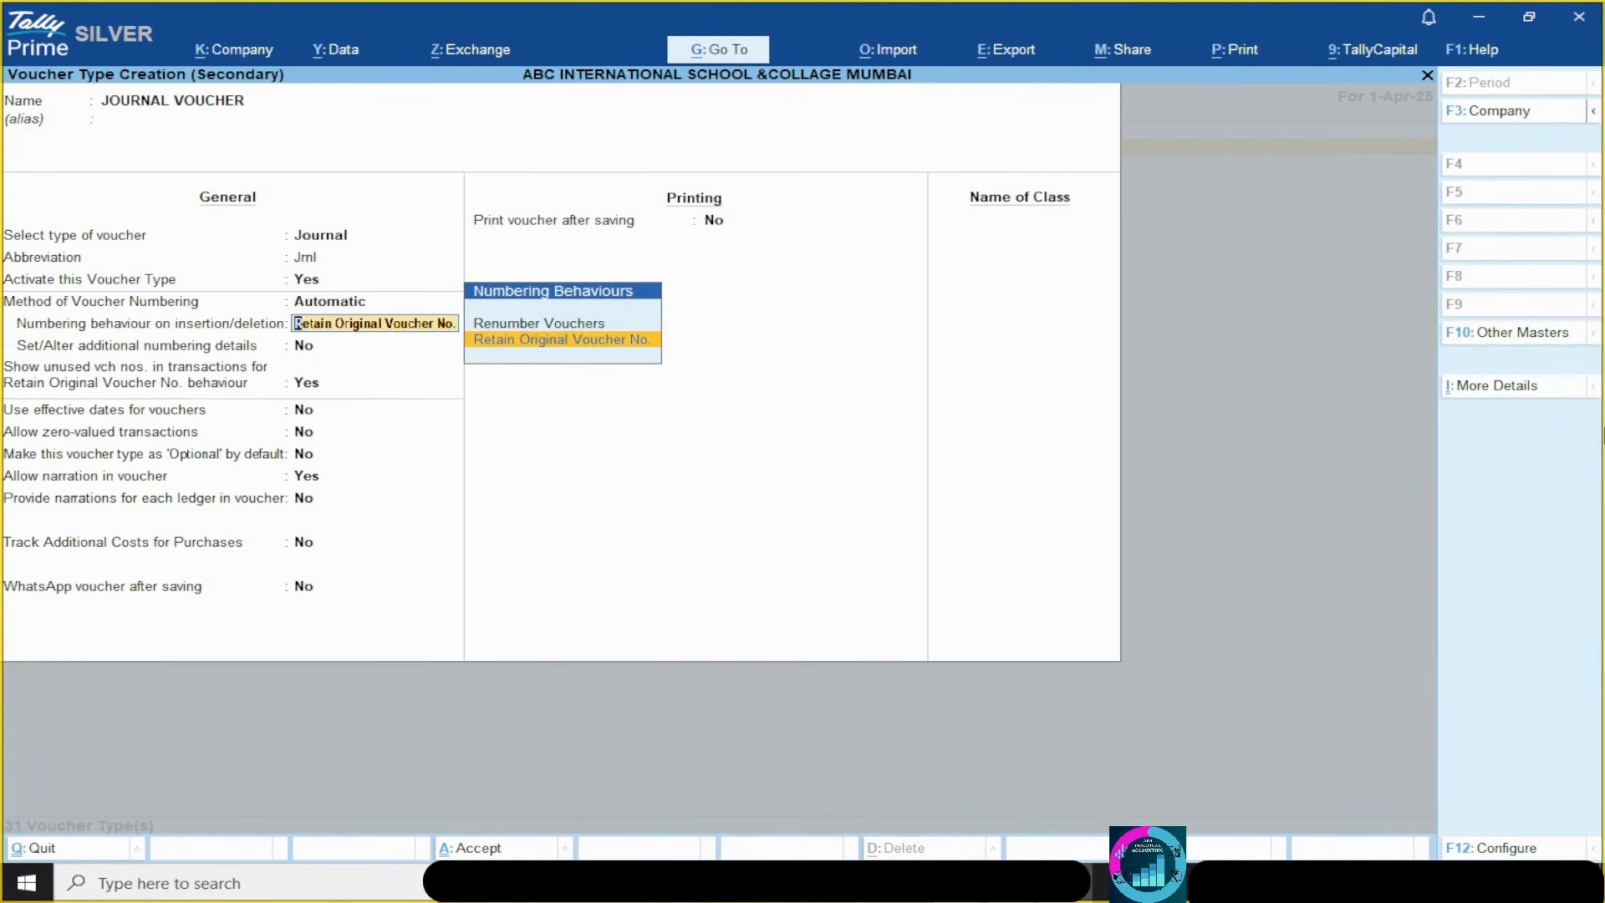
key(Return)
text(Y)
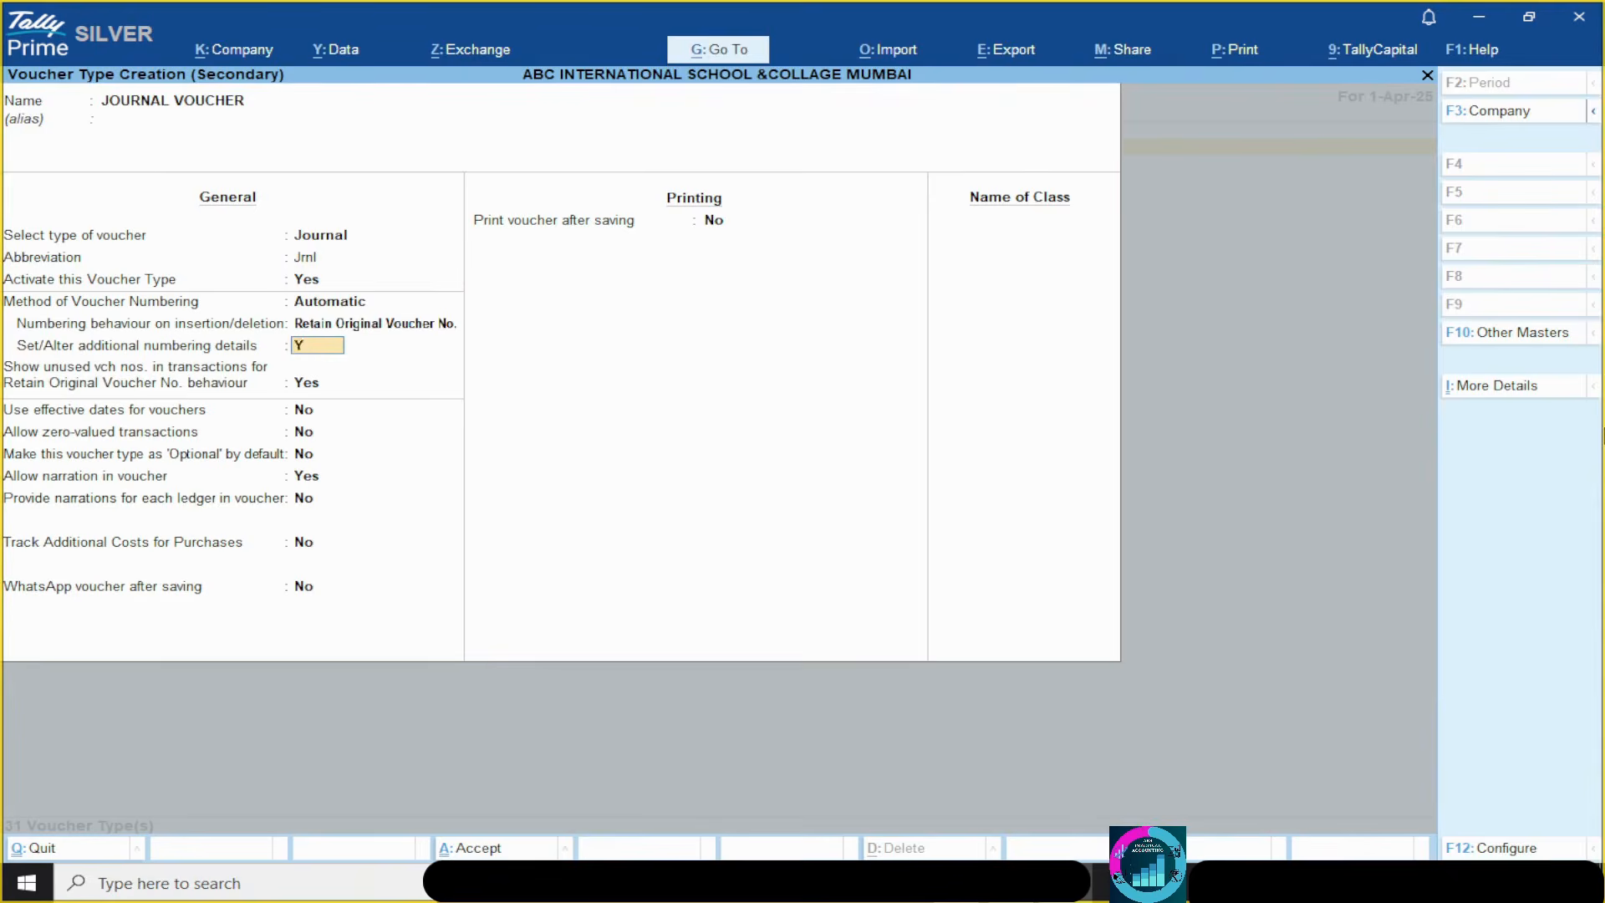
key(Return)
- Set the journal voucher's numbering to start at 1 and restart yearly from 1-Apr-25, without zero prefill
key(Return)
key(Return)
key(Return)
key(Return)
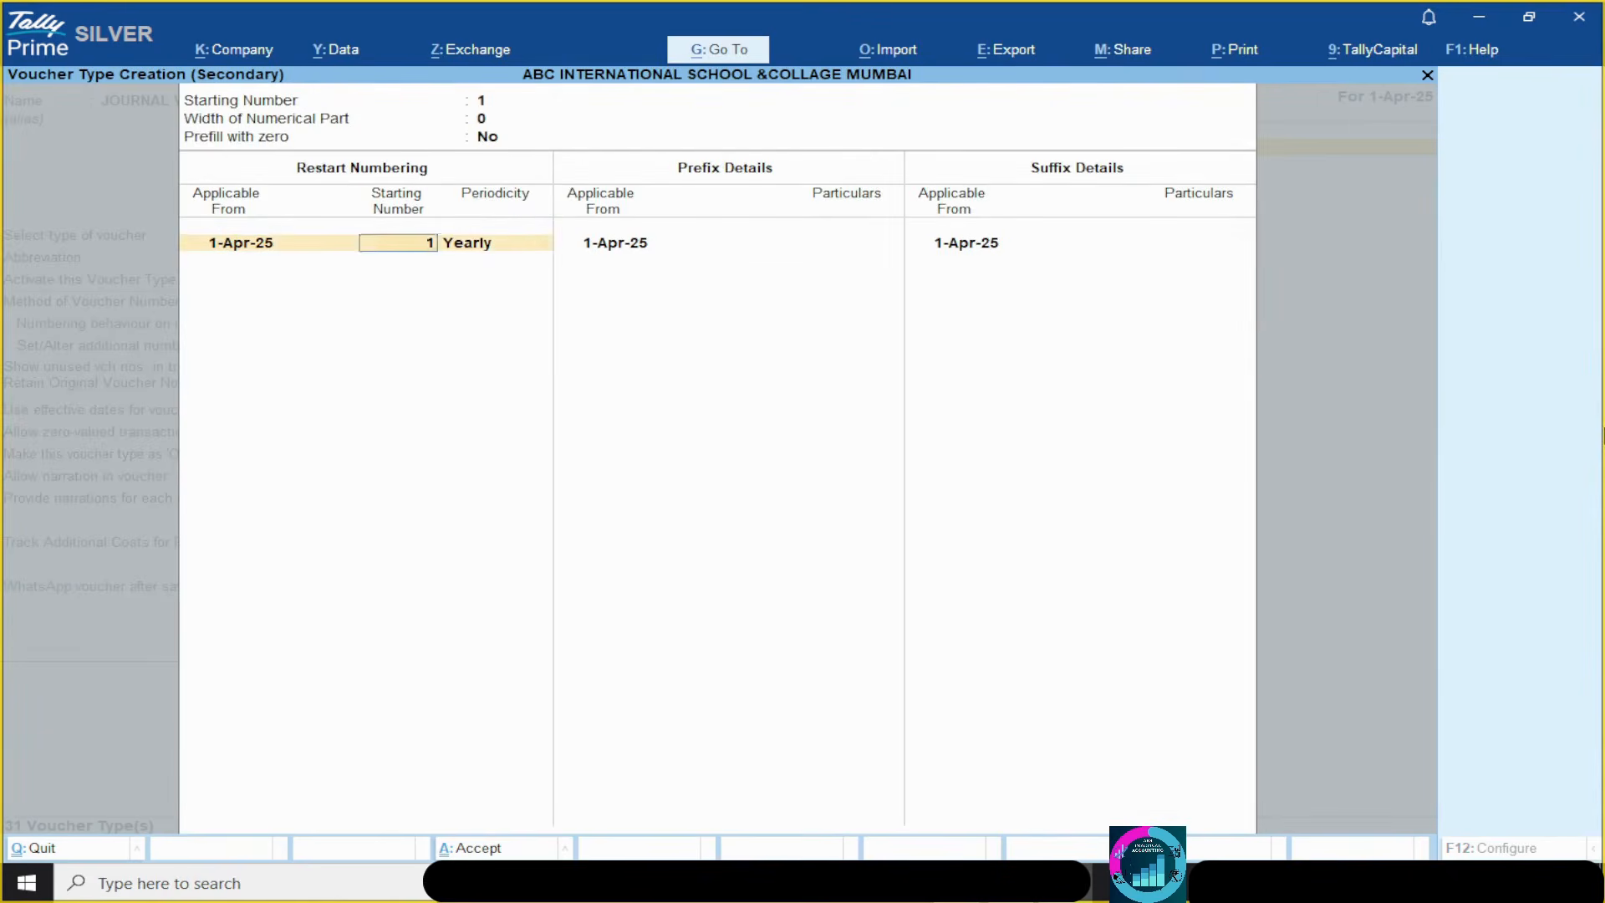
key(Return)
key(Return)
- Set the journal voucher's prefix to JV/25-26/ from 1-Apr-25 and save the voucher type
key(Return)
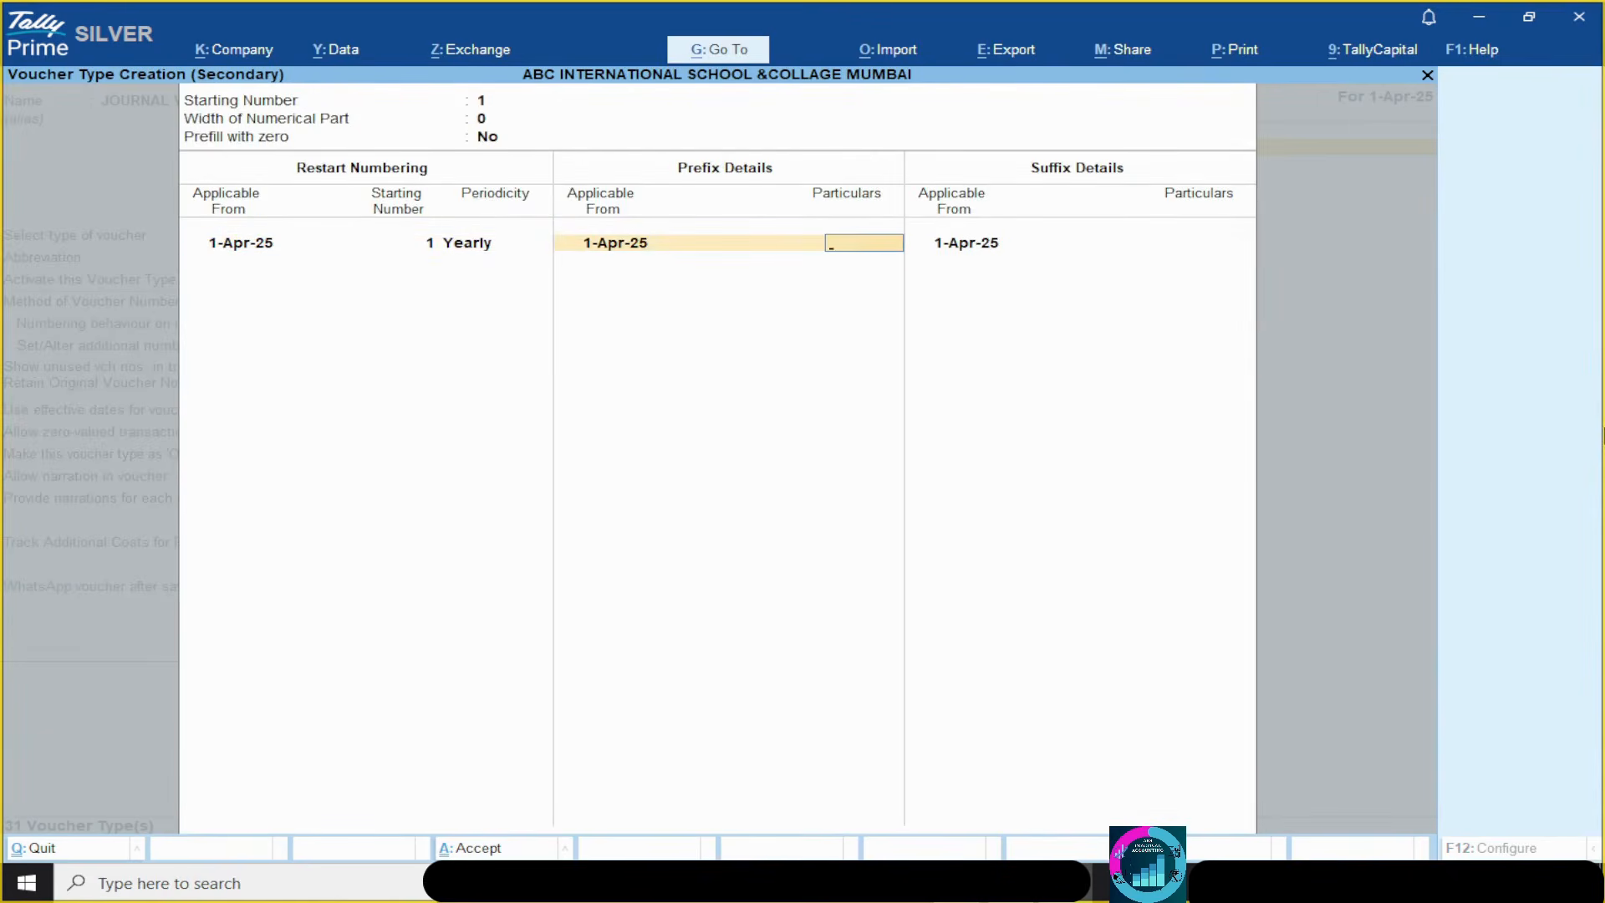
text(JV/25-265)
key(BackSpace)
key(Return)
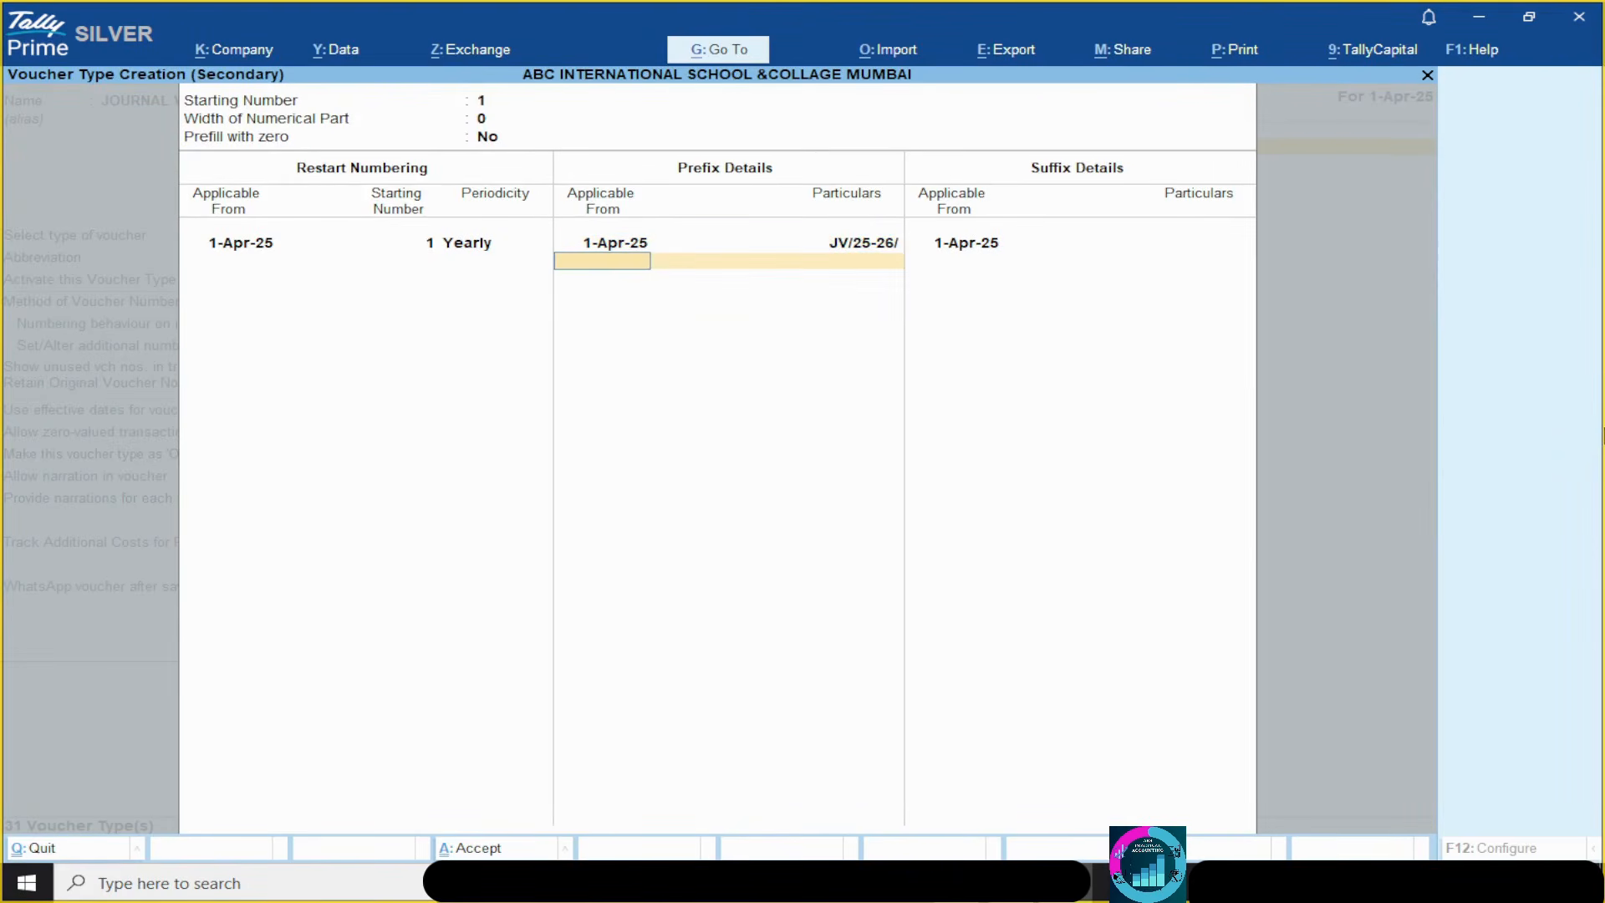
key(Return)
key(ctrl+a)
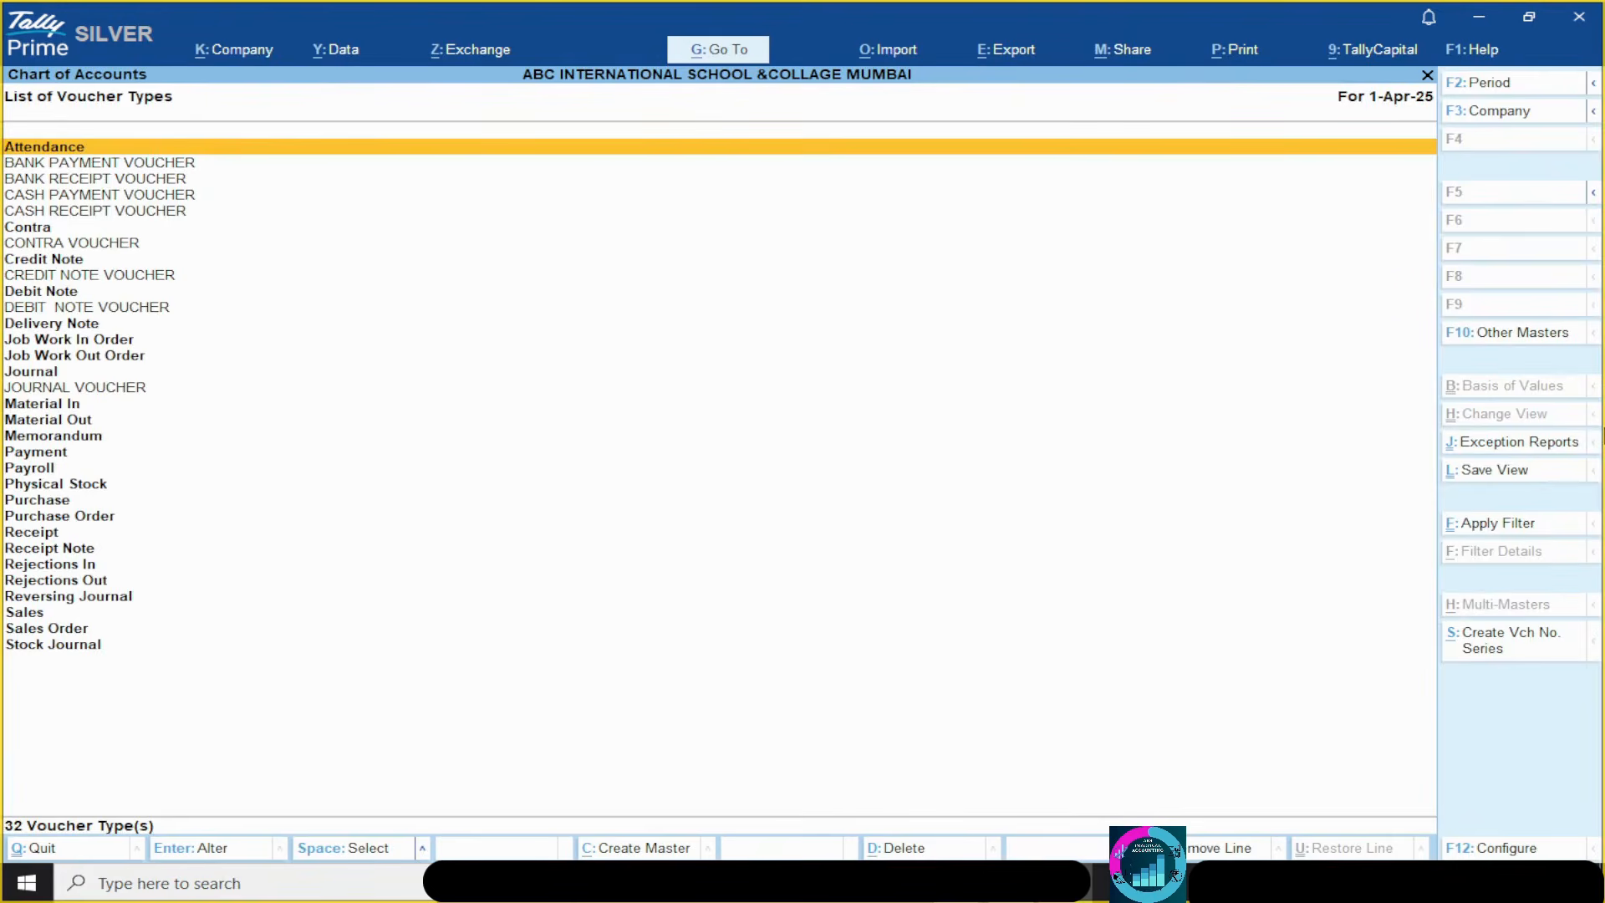
- Examine the list of voucher types from Attendance down to the custom journal voucher
key(Down)
key(Down)
key(Down)
key(Down)
key(Down)
key(Down)
key(Down)
key(Down)
key(Down)
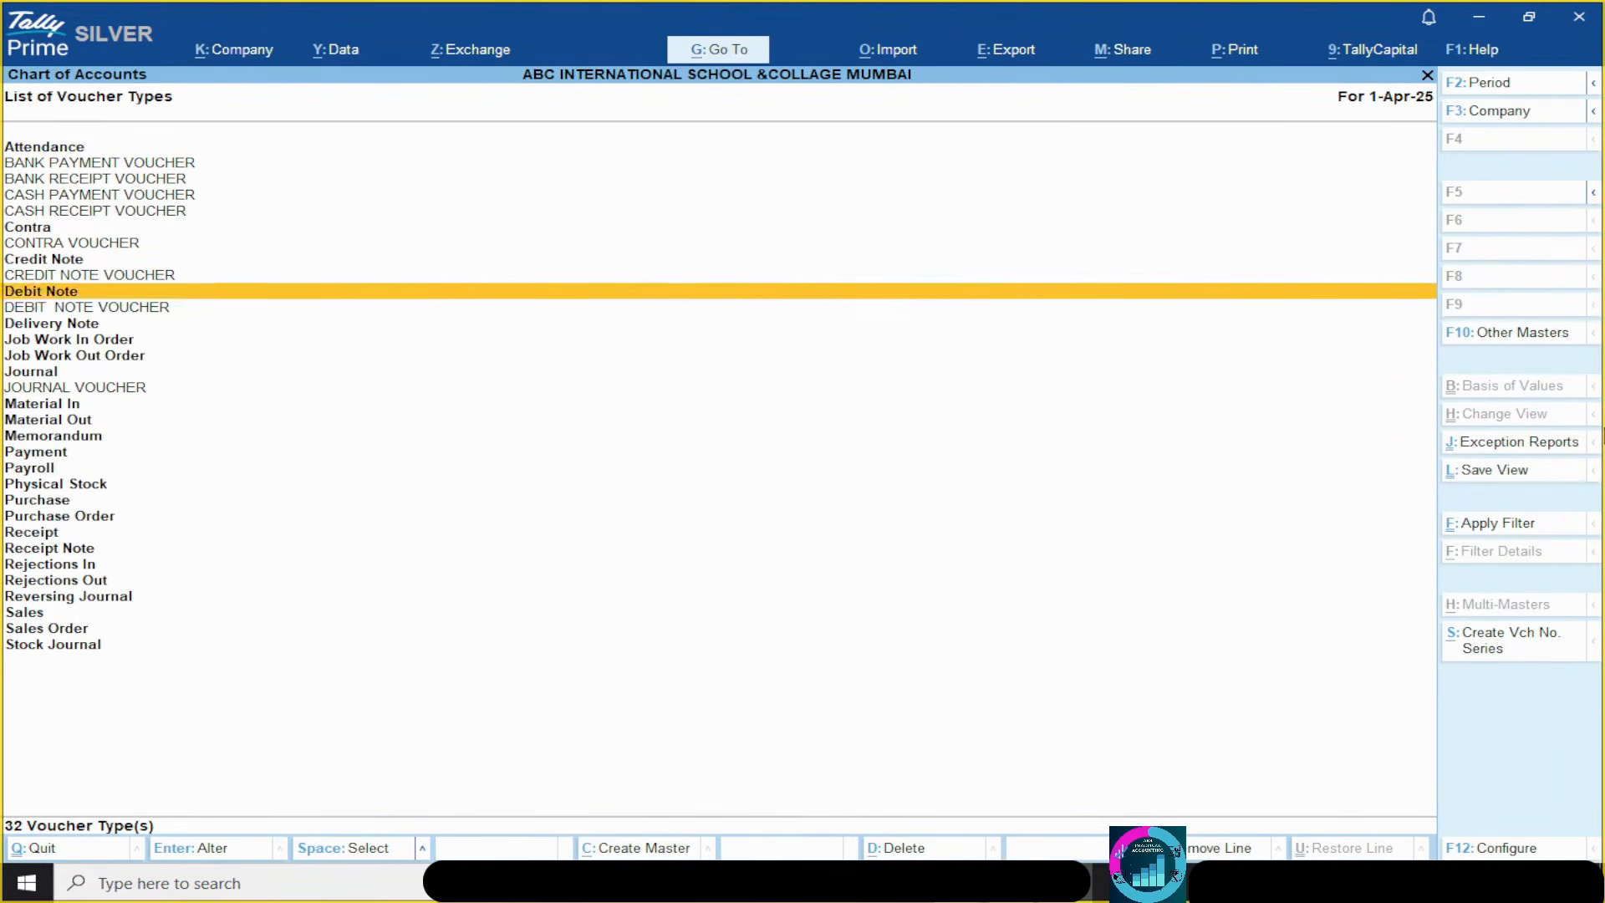
key(Down)
key(Down)
key(Down)
key(Down)
key(Down)
key(Down)
- Return to the Gateway of Tally and switch to the journal voucher reference slide
key(Escape)
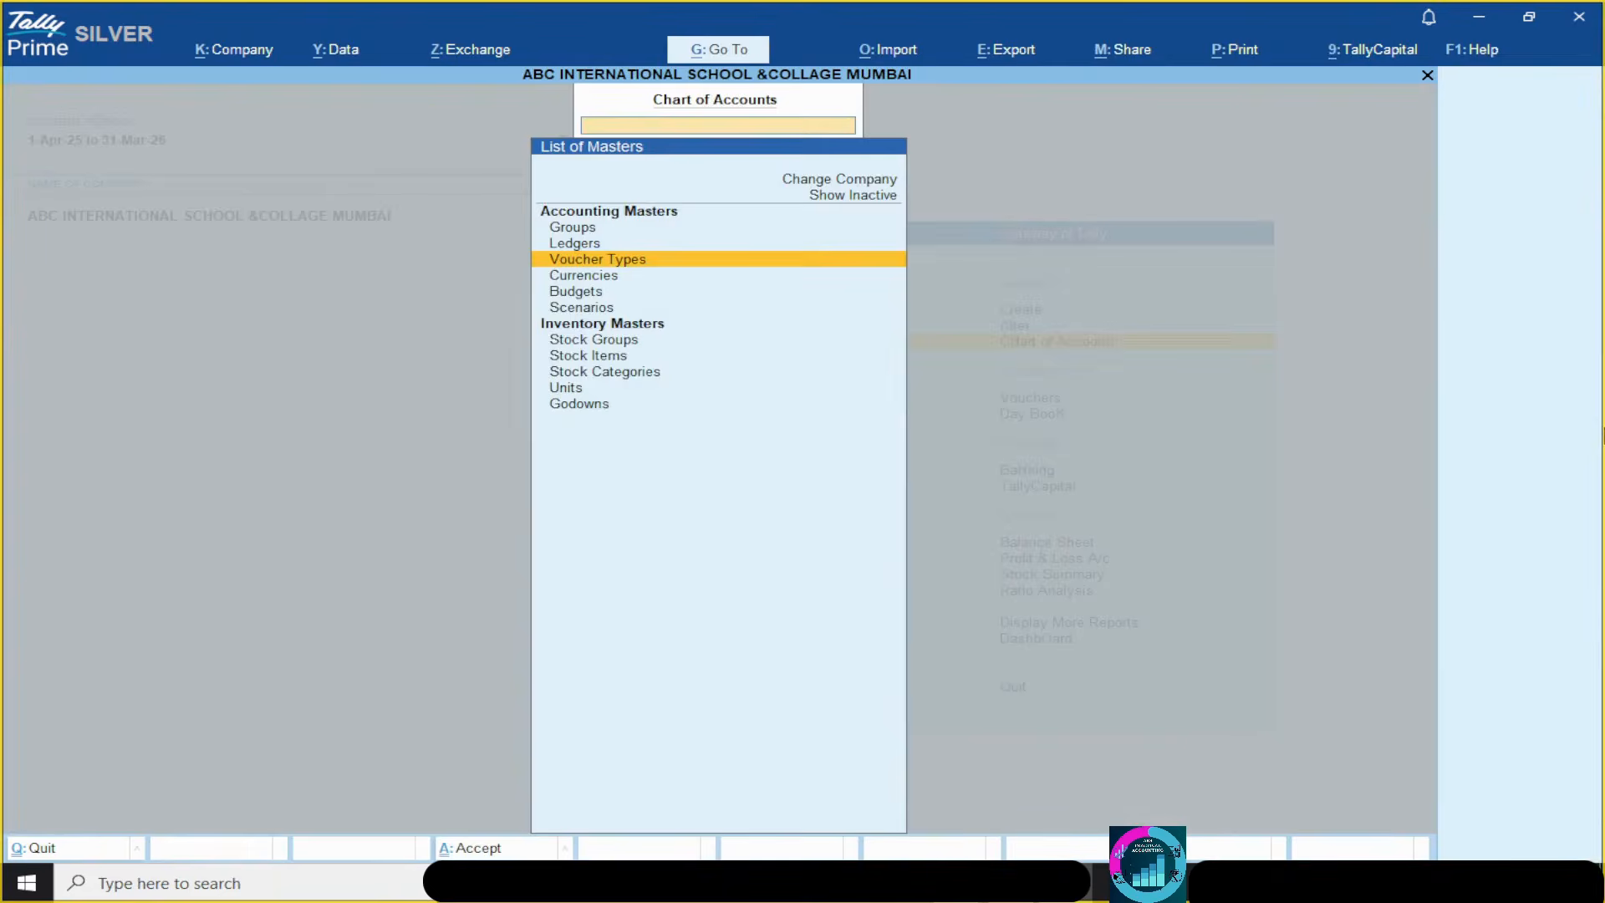
key(Escape)
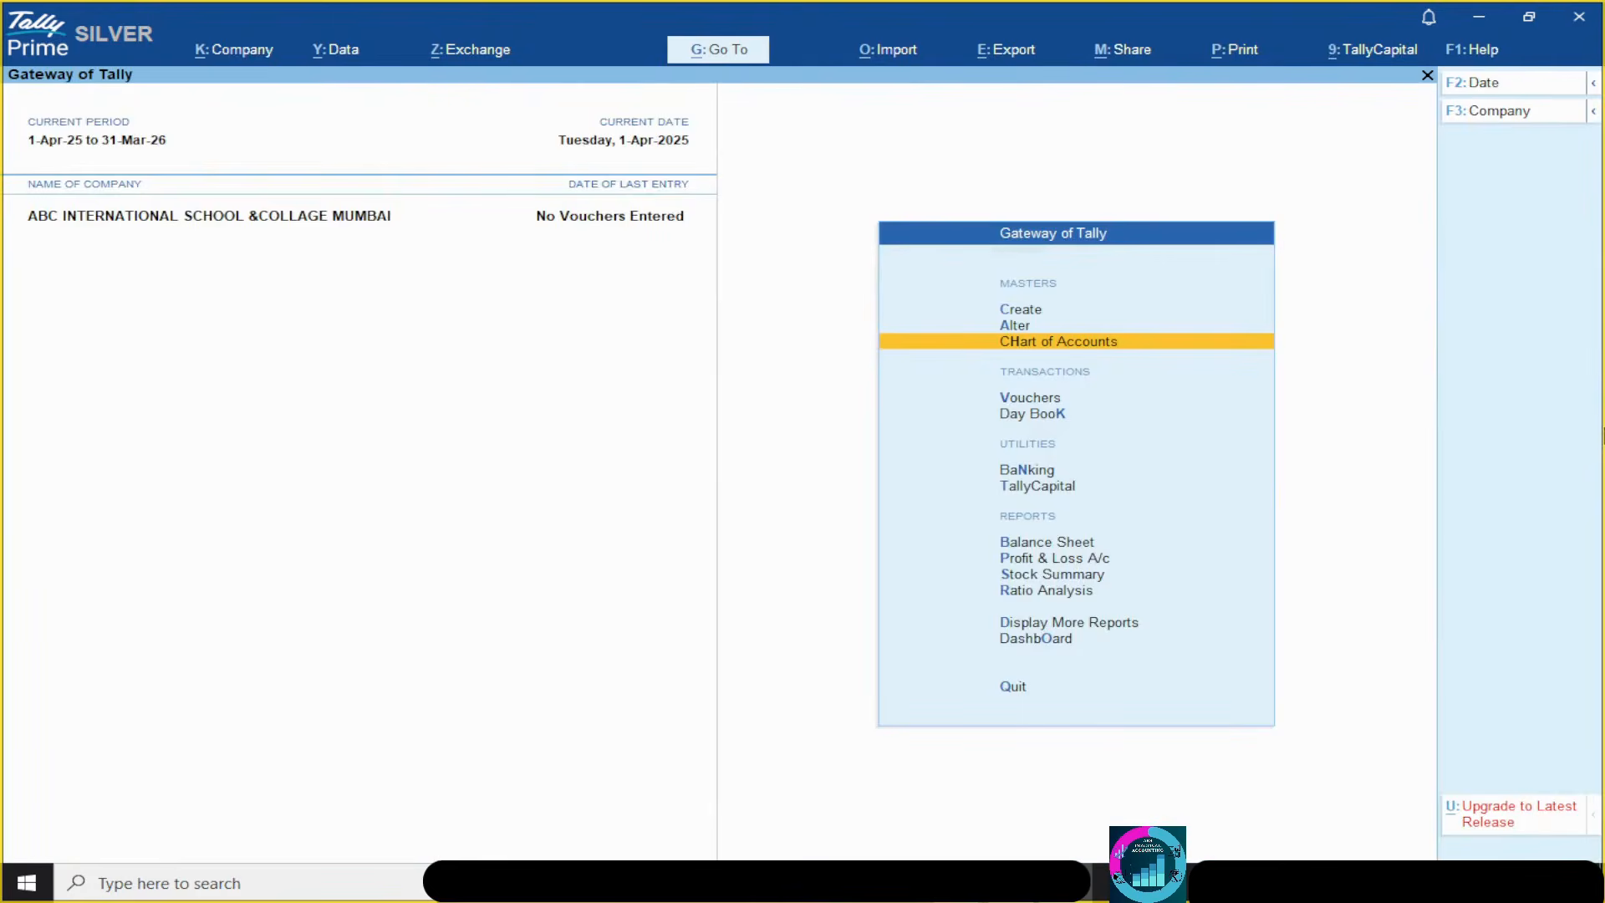
key(alt+Tab)
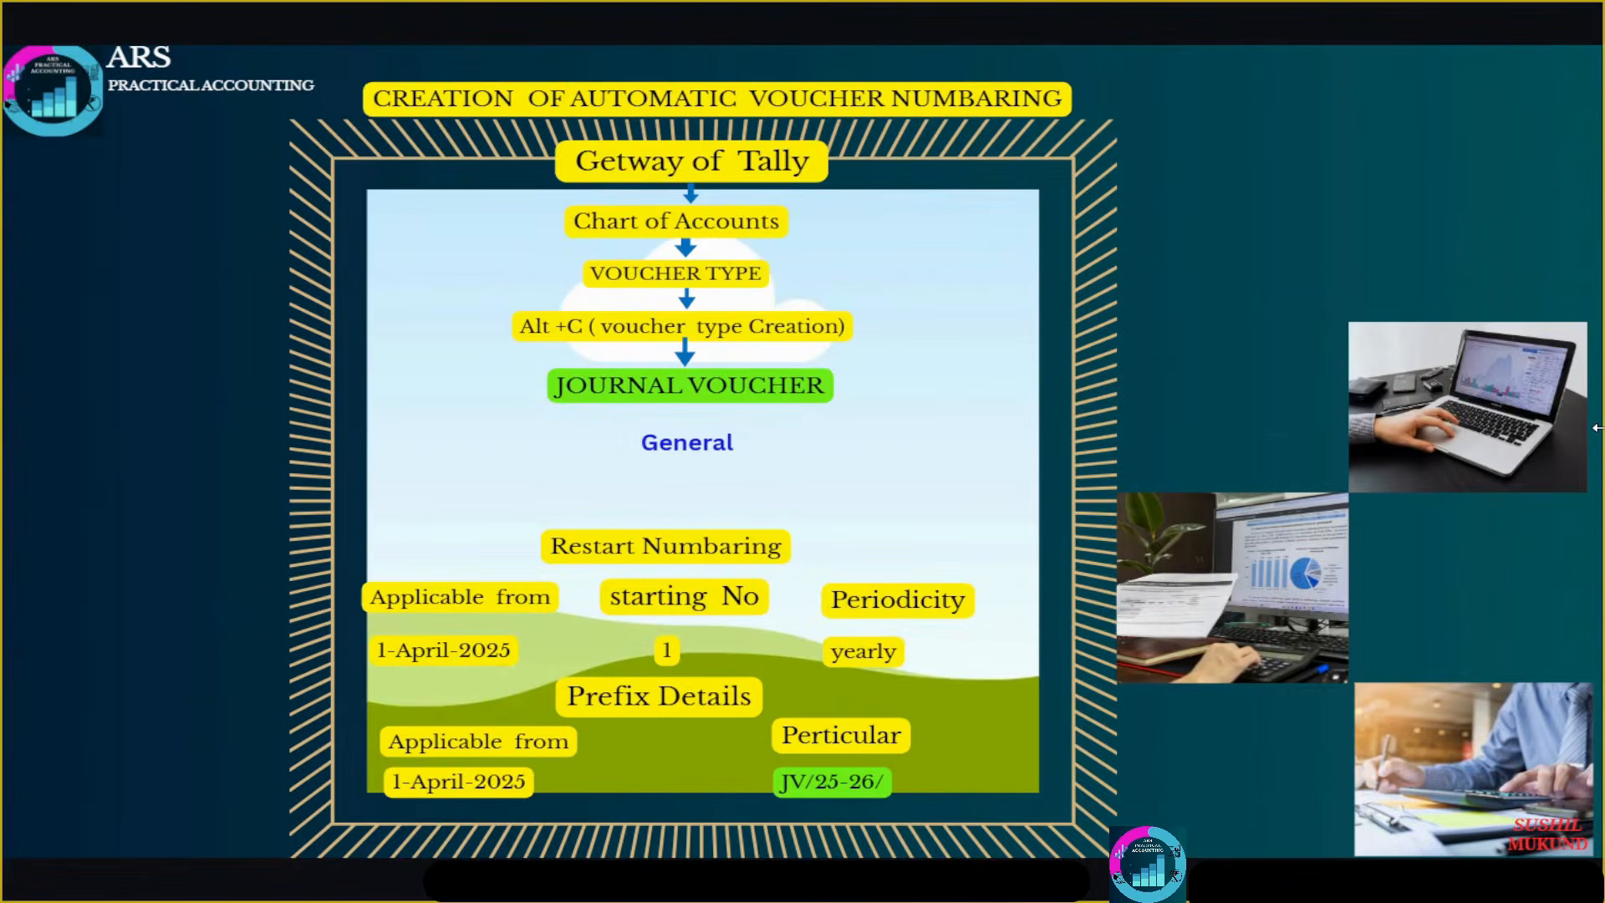
- Advance to the good receipt note reference slide and open the list of voucher types in TallyPrime
key(Right)
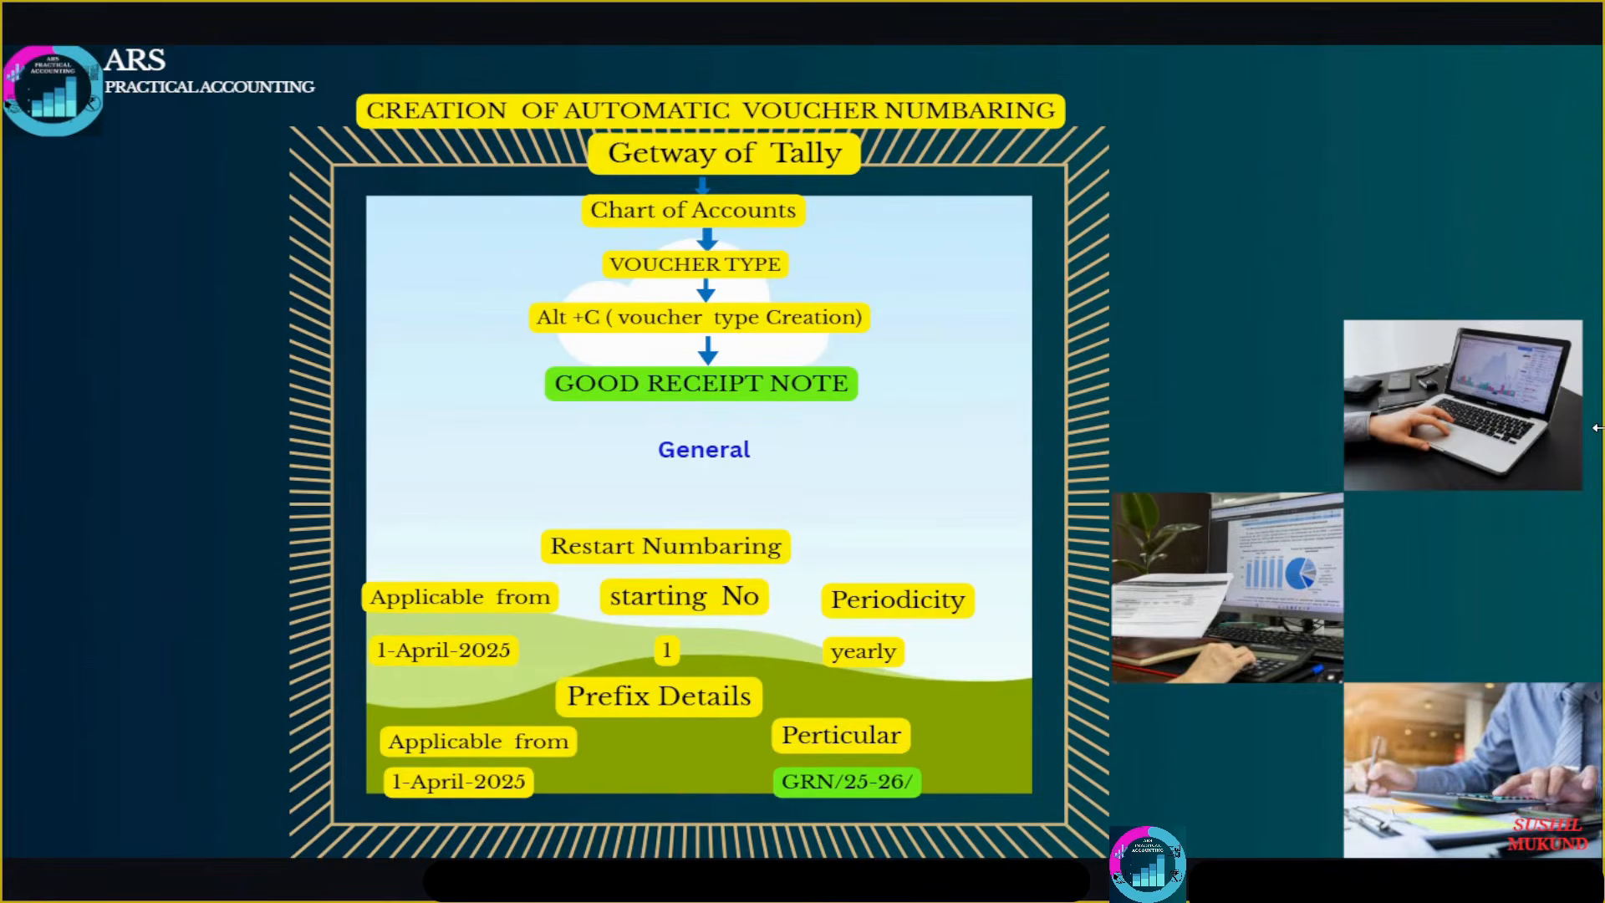
key(alt+Tab)
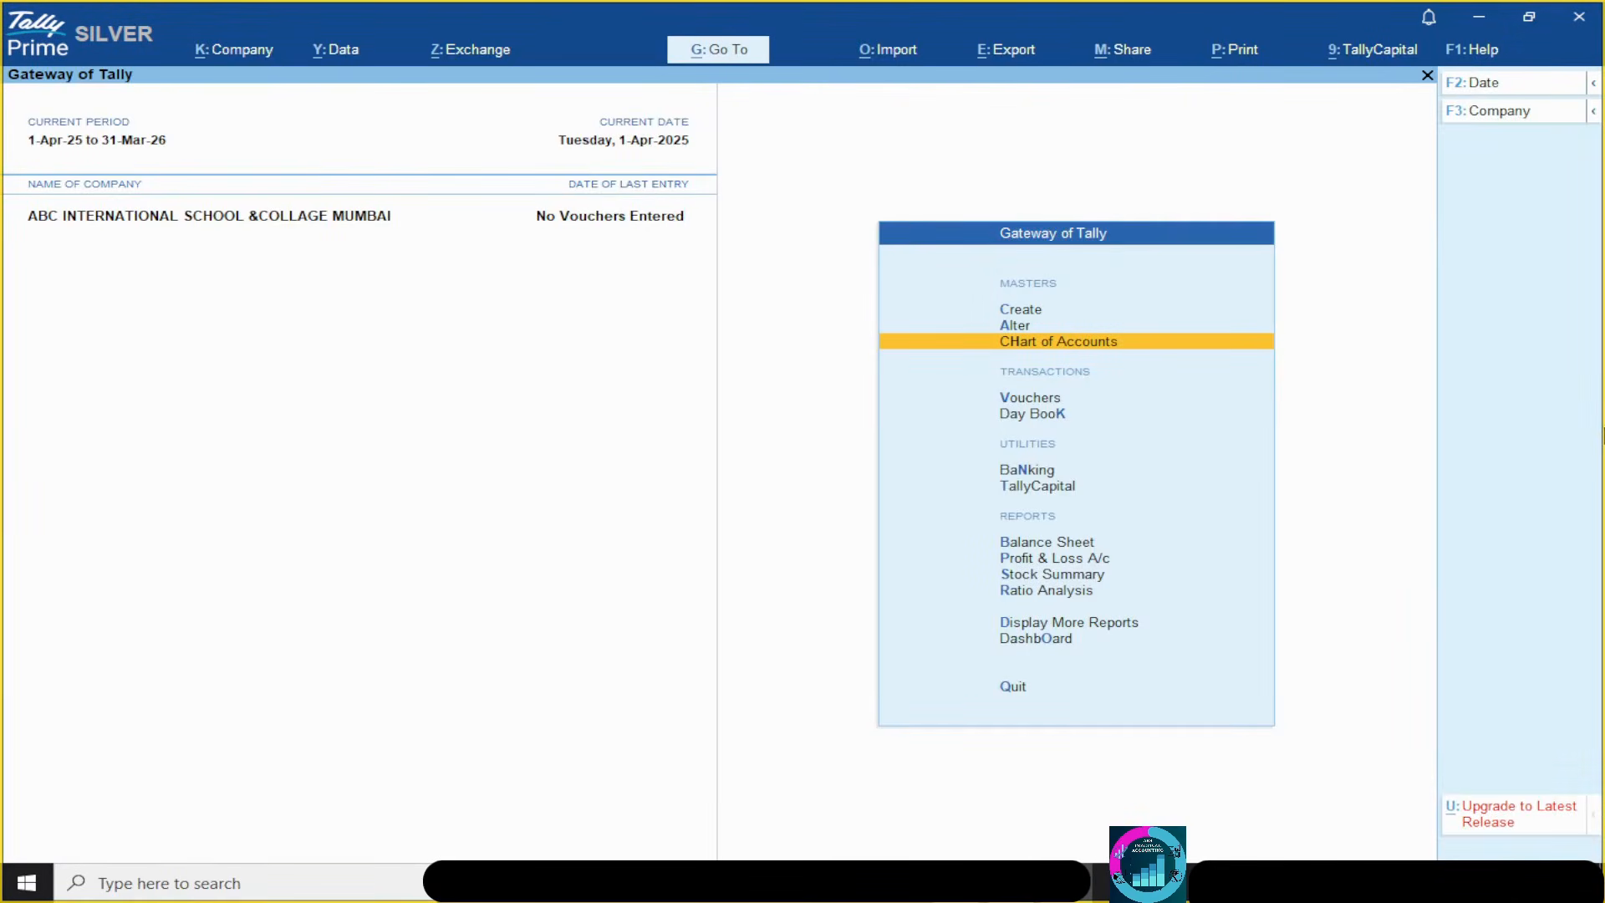
key(Return)
key(Down)
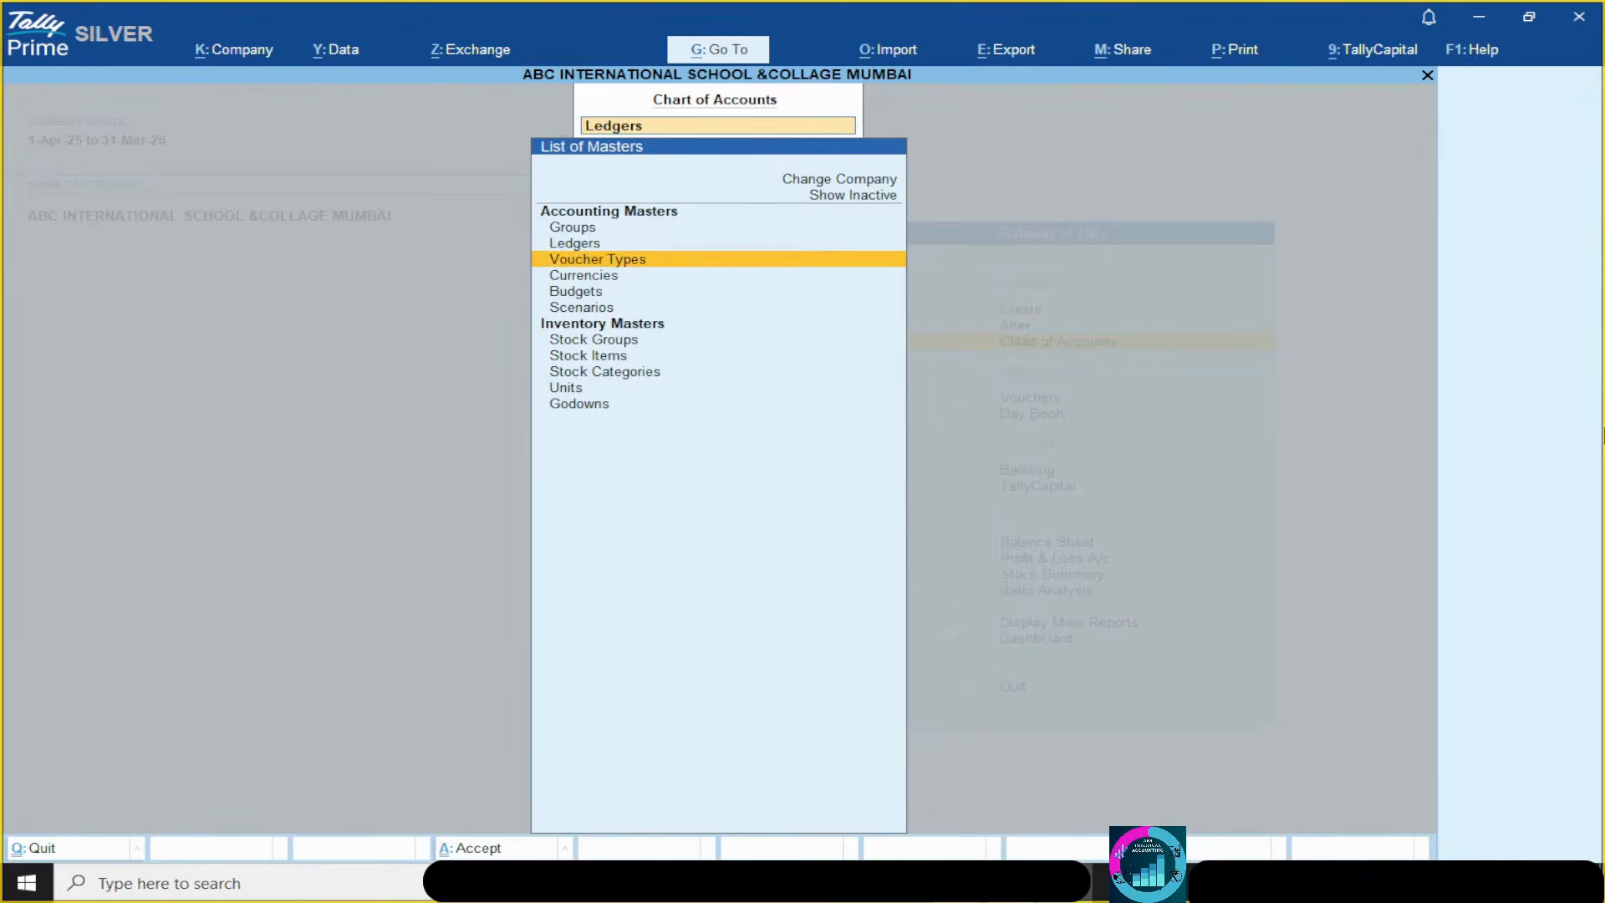
key(Return)
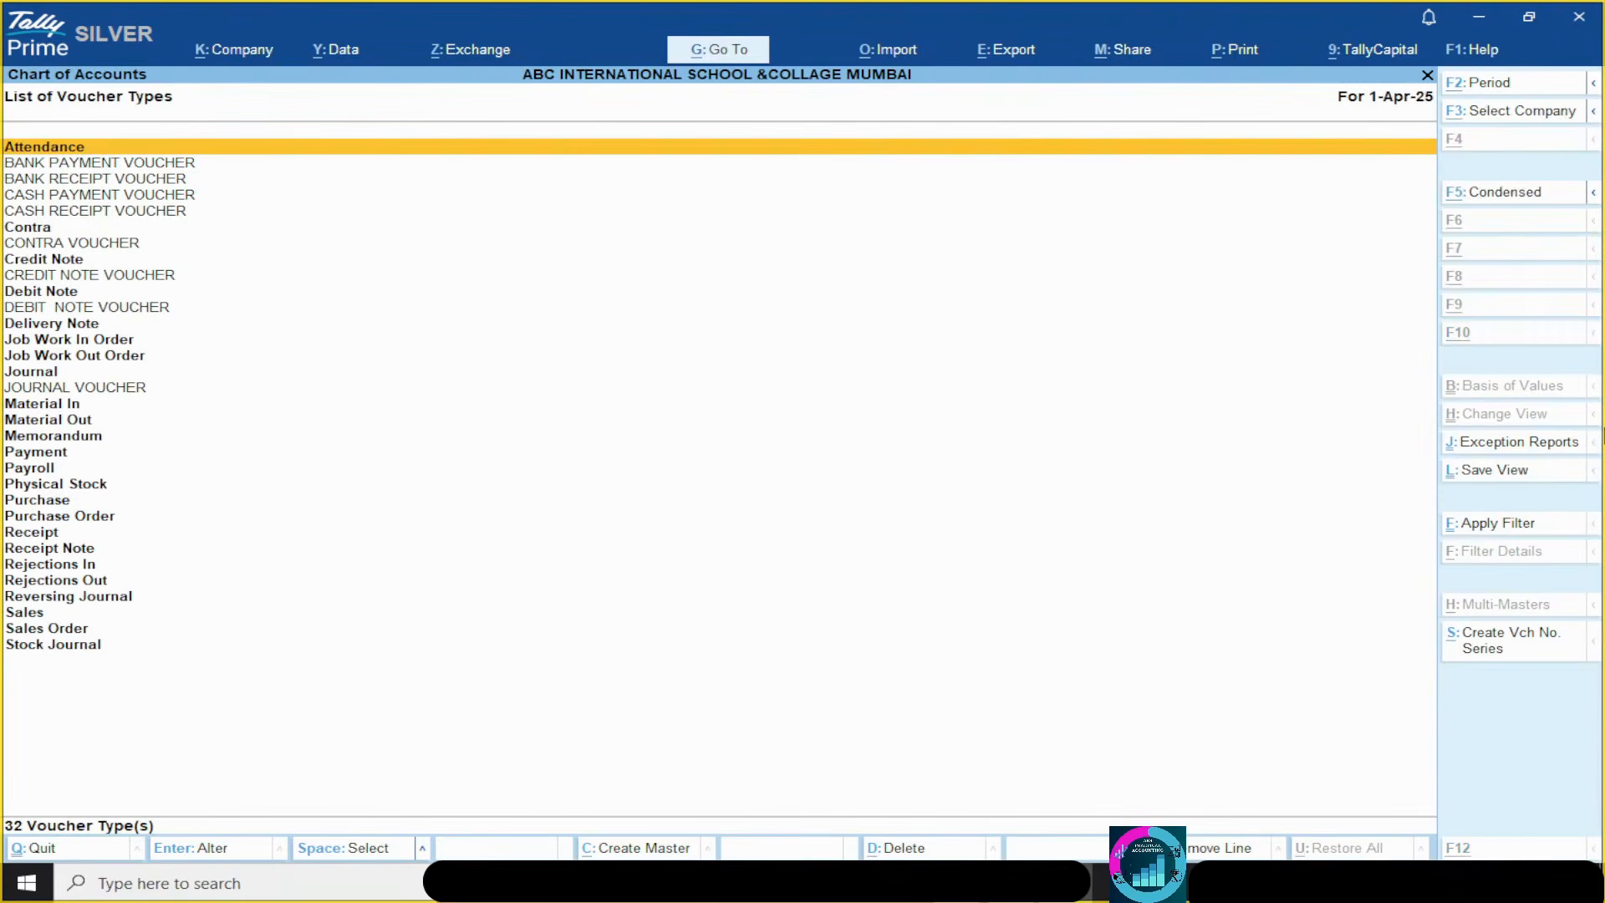
- Start a new voucher type and name it GOOD RECEIPT NOTE
key(alt+c)
text(G)
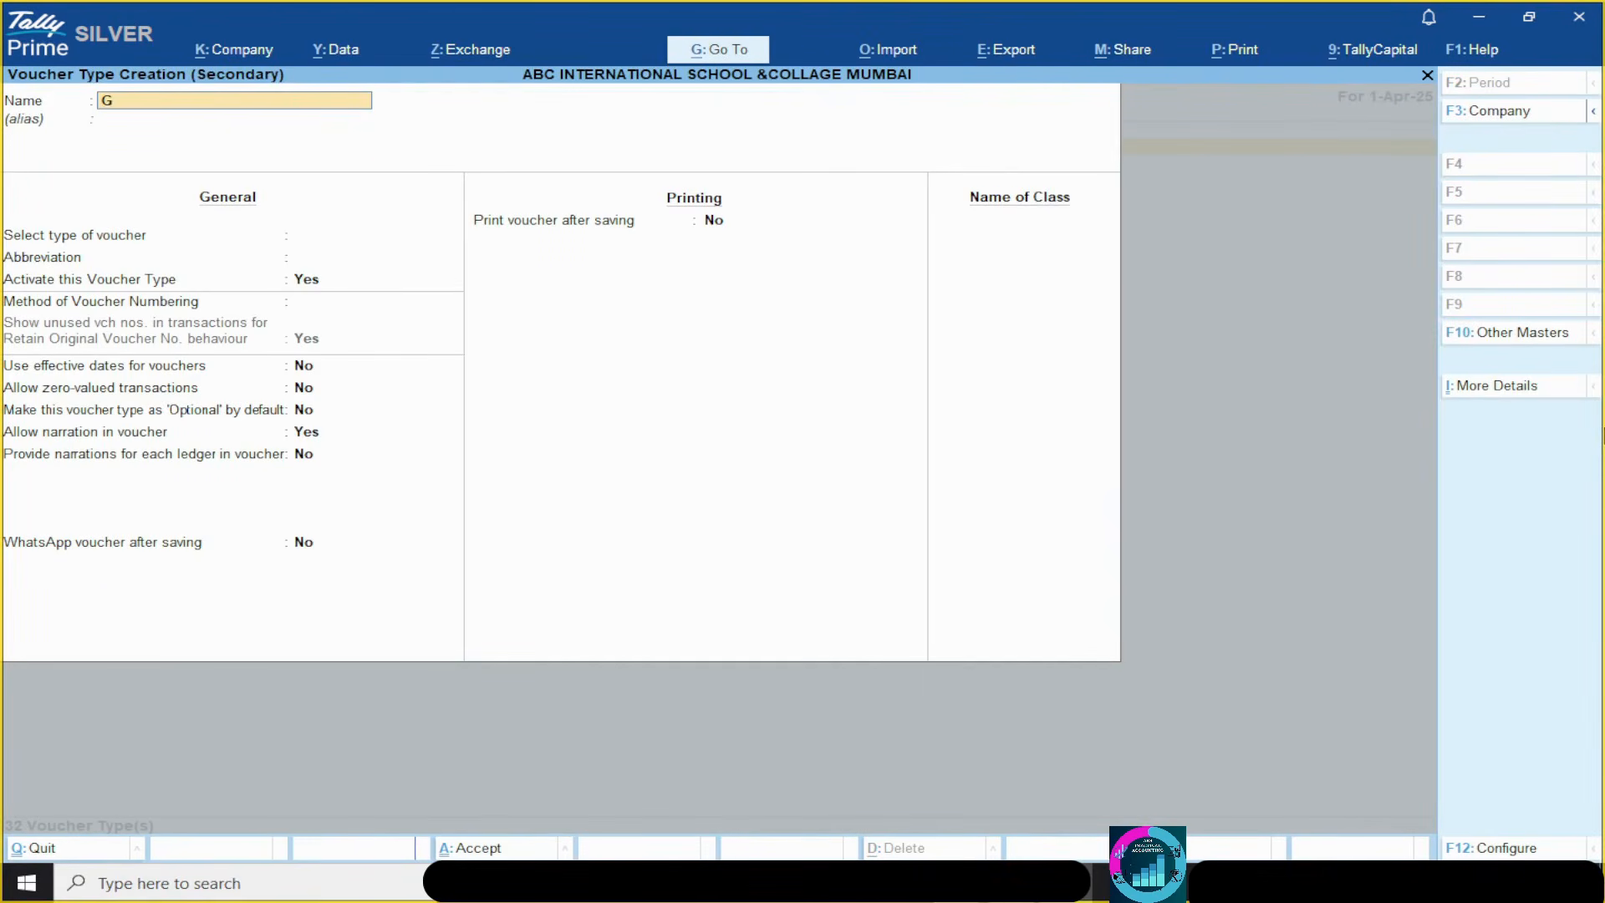
text(OOD RECEIPT NOTE)
key(Return)
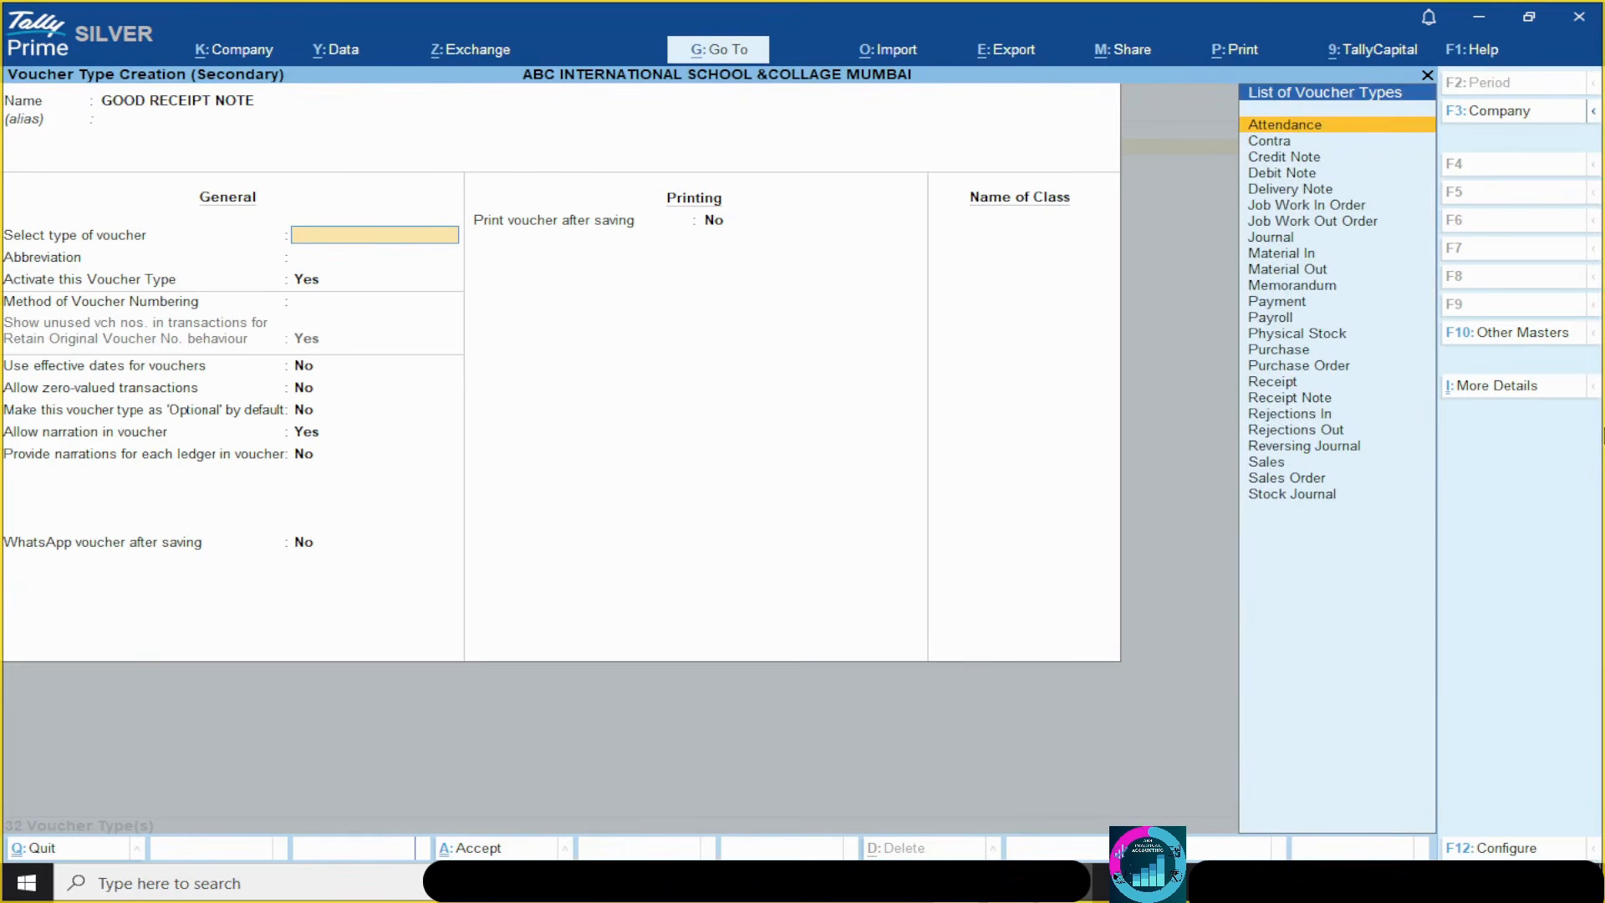
- Base the good receipt note on the Receipt voucher type, keeping the abbreviation Rcpt
key(Down)
key(Down)
key(Down)
key(Down)
key(Down)
key(Down)
key(Down)
key(Down)
key(Down)
key(Down)
key(Down)
key(Down)
key(Down)
key(Down)
key(Down)
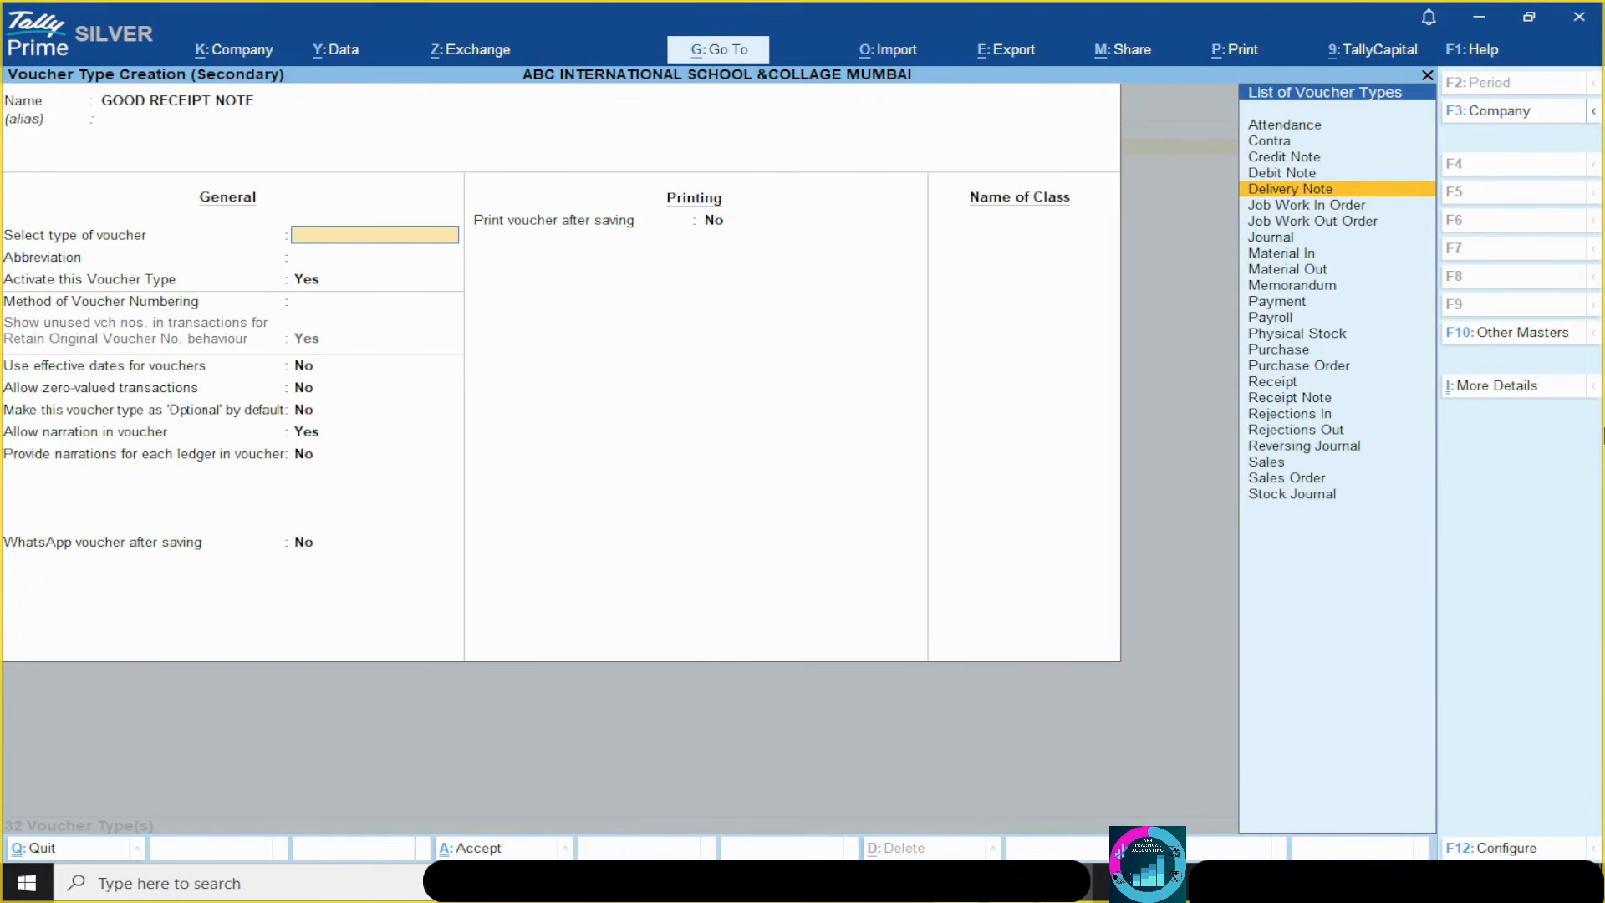
key(Down)
key(Return)
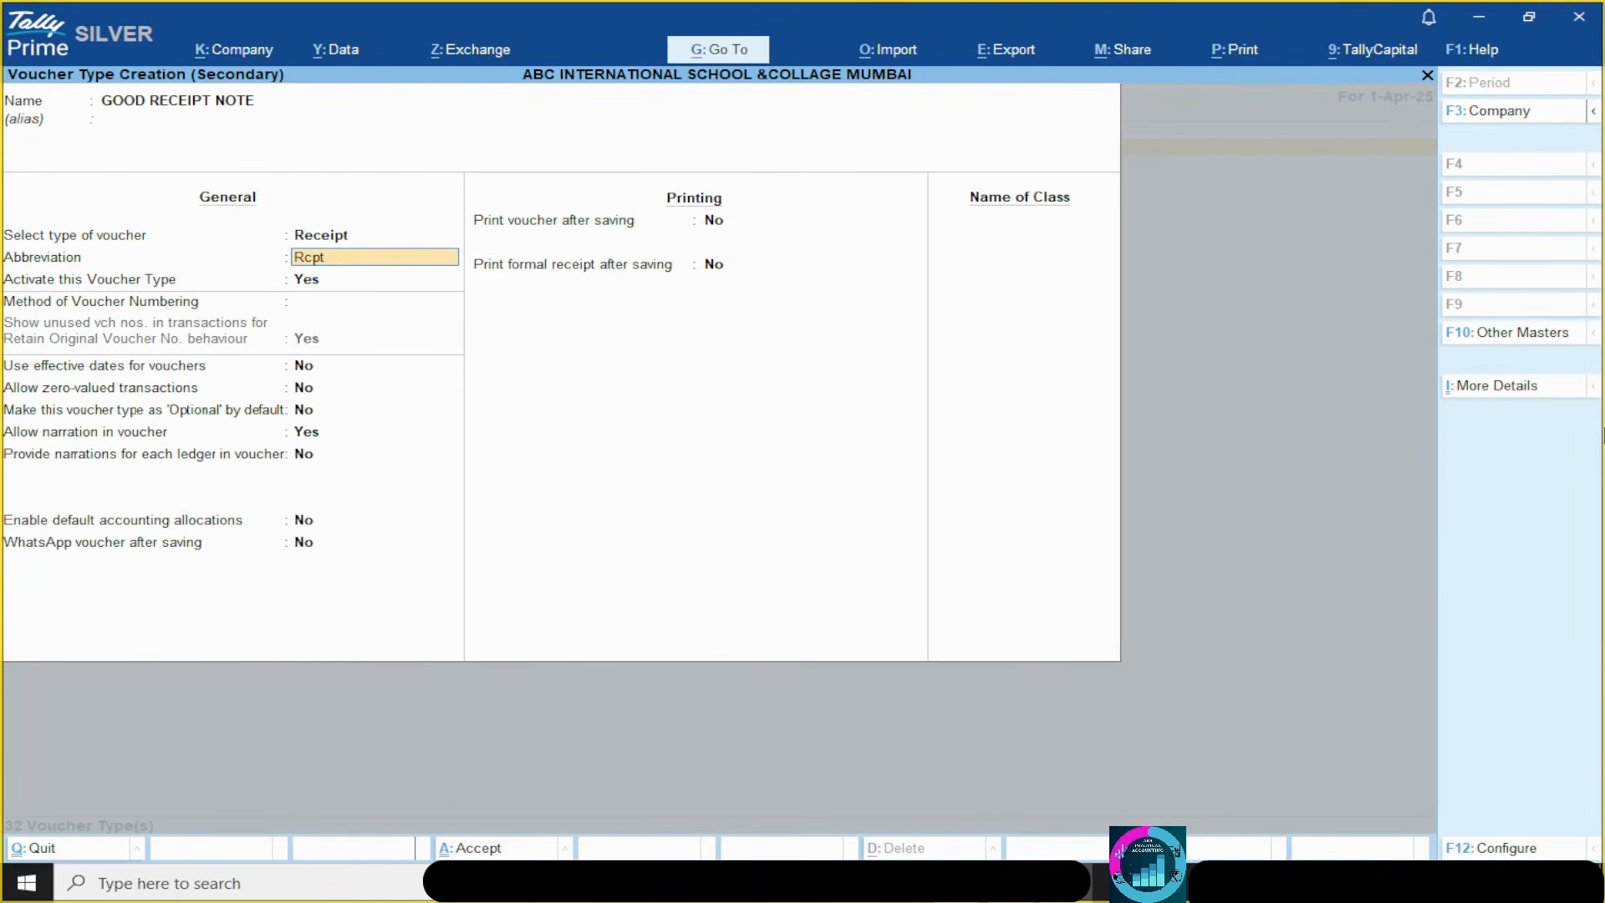
key(Return)
key(Return)
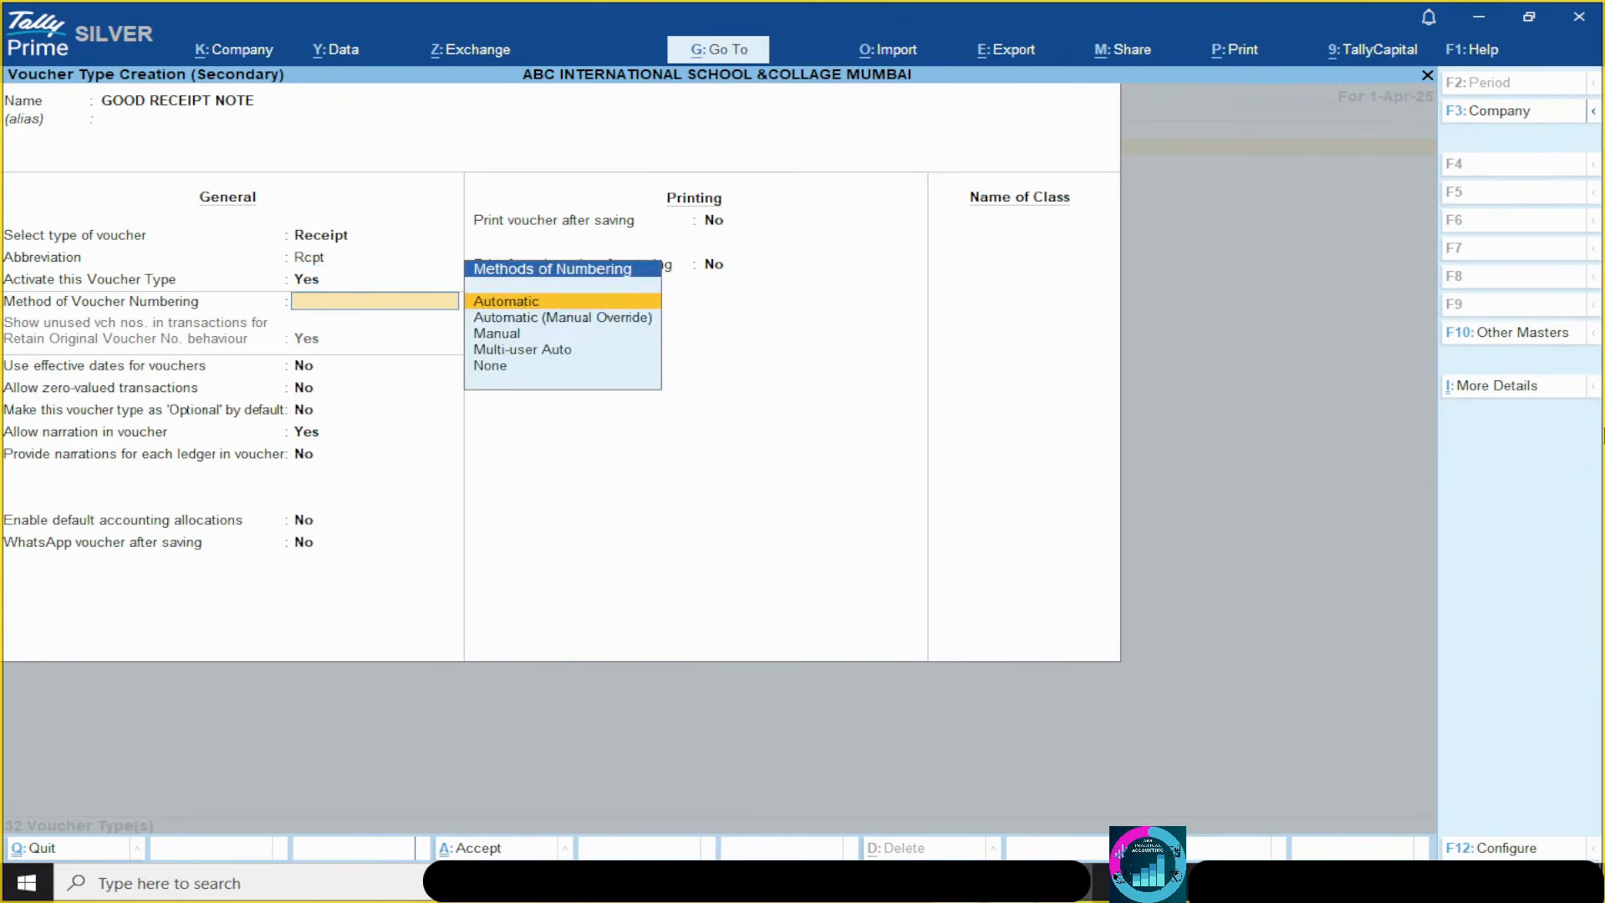
- Change the good receipt note's base voucher type to Receipt Note with the abbreviation Rcpt Note
key(BackSpace)
key(BackSpace)
key(BackSpace)
key(Down)
key(Down)
key(Down)
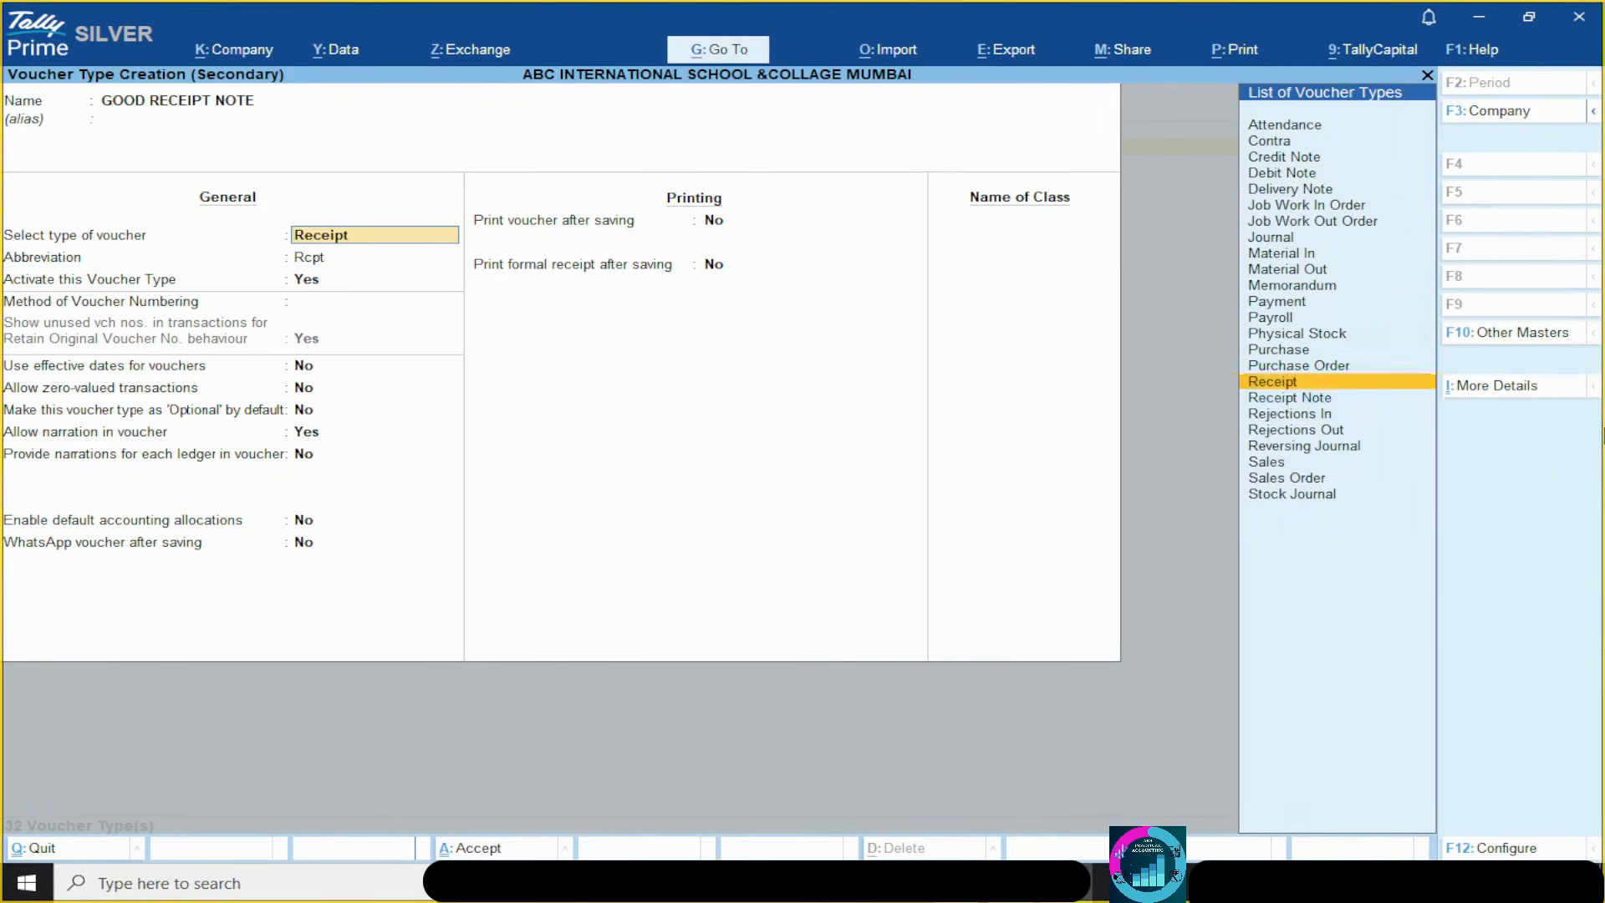
key(Up)
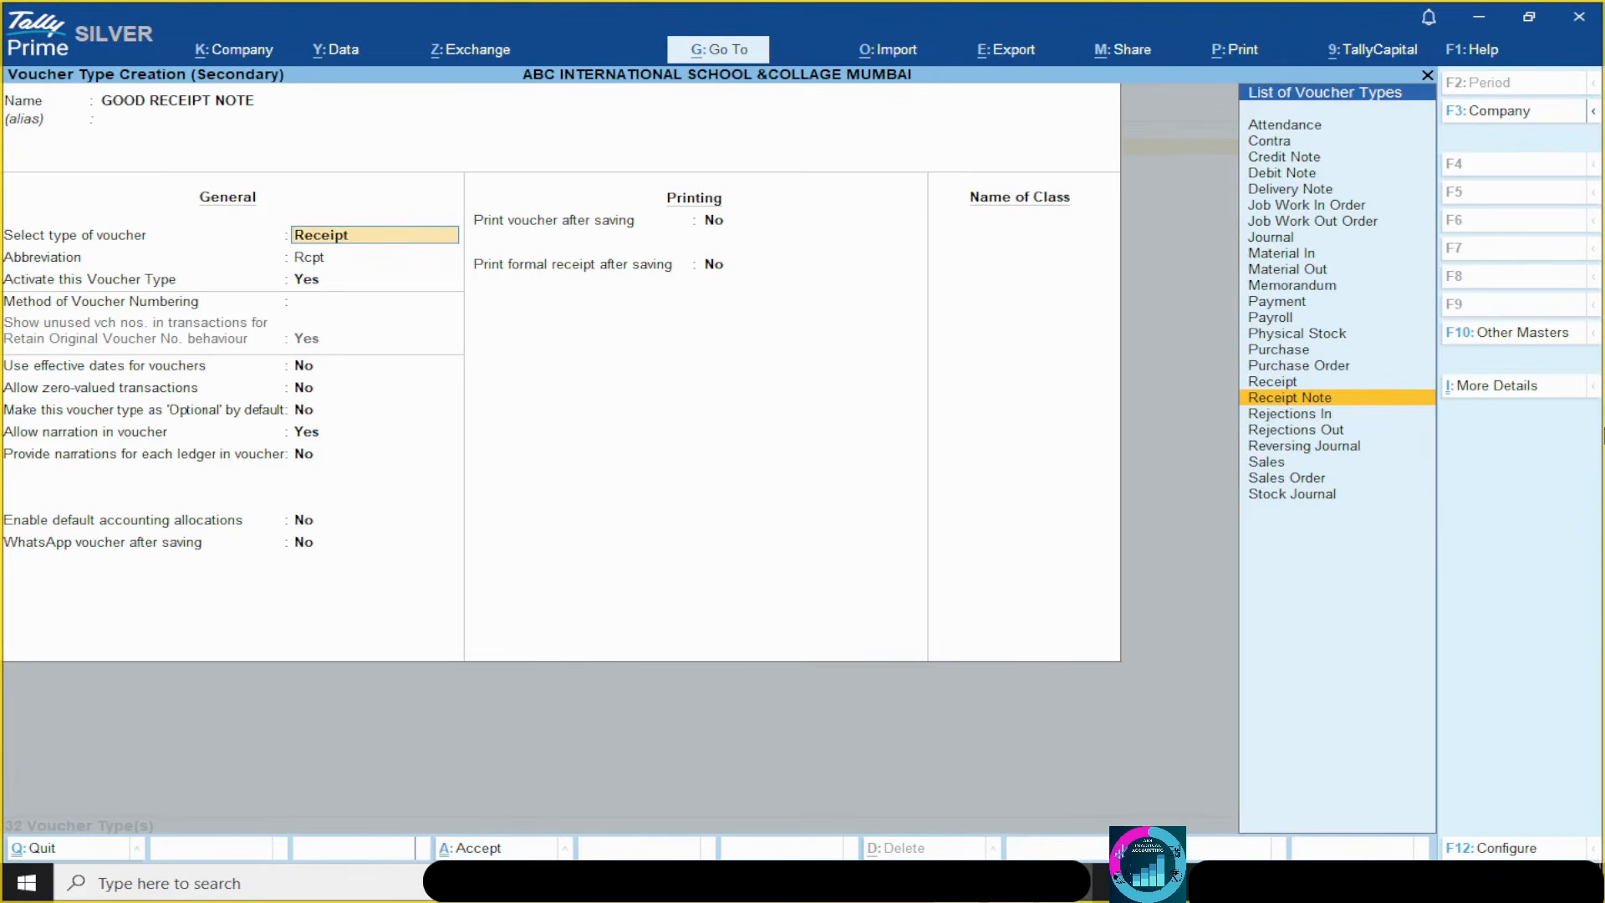
key(Return)
key(Return)
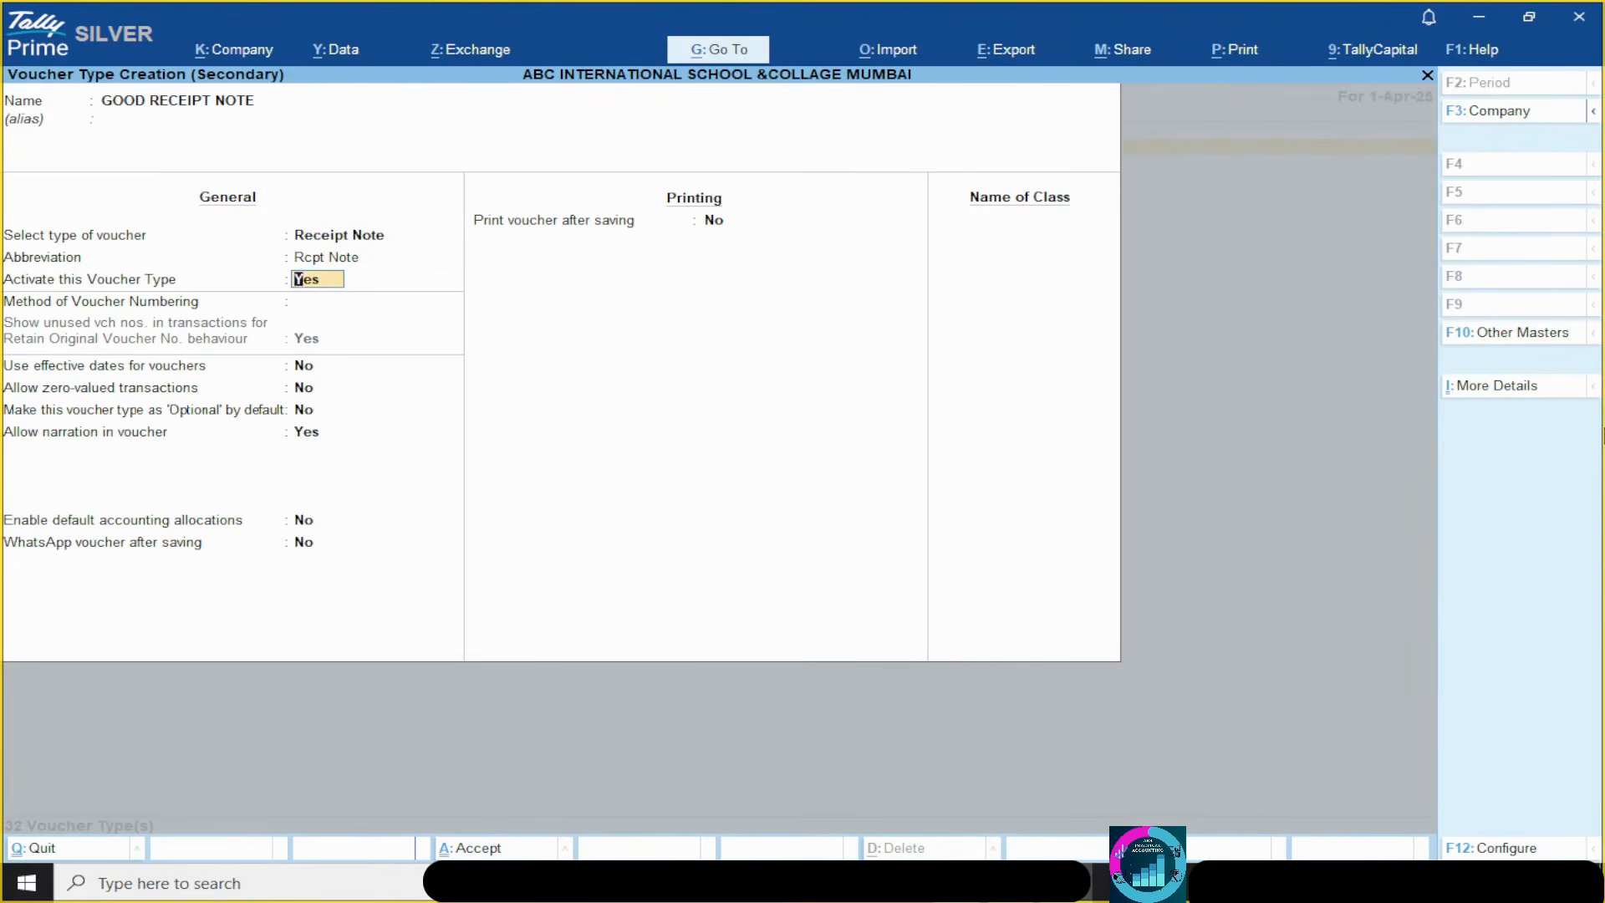
- Give the active good receipt note Automatic numbering with Retain Original Voucher No. and enable additional numbering details
key(Return)
key(Return)
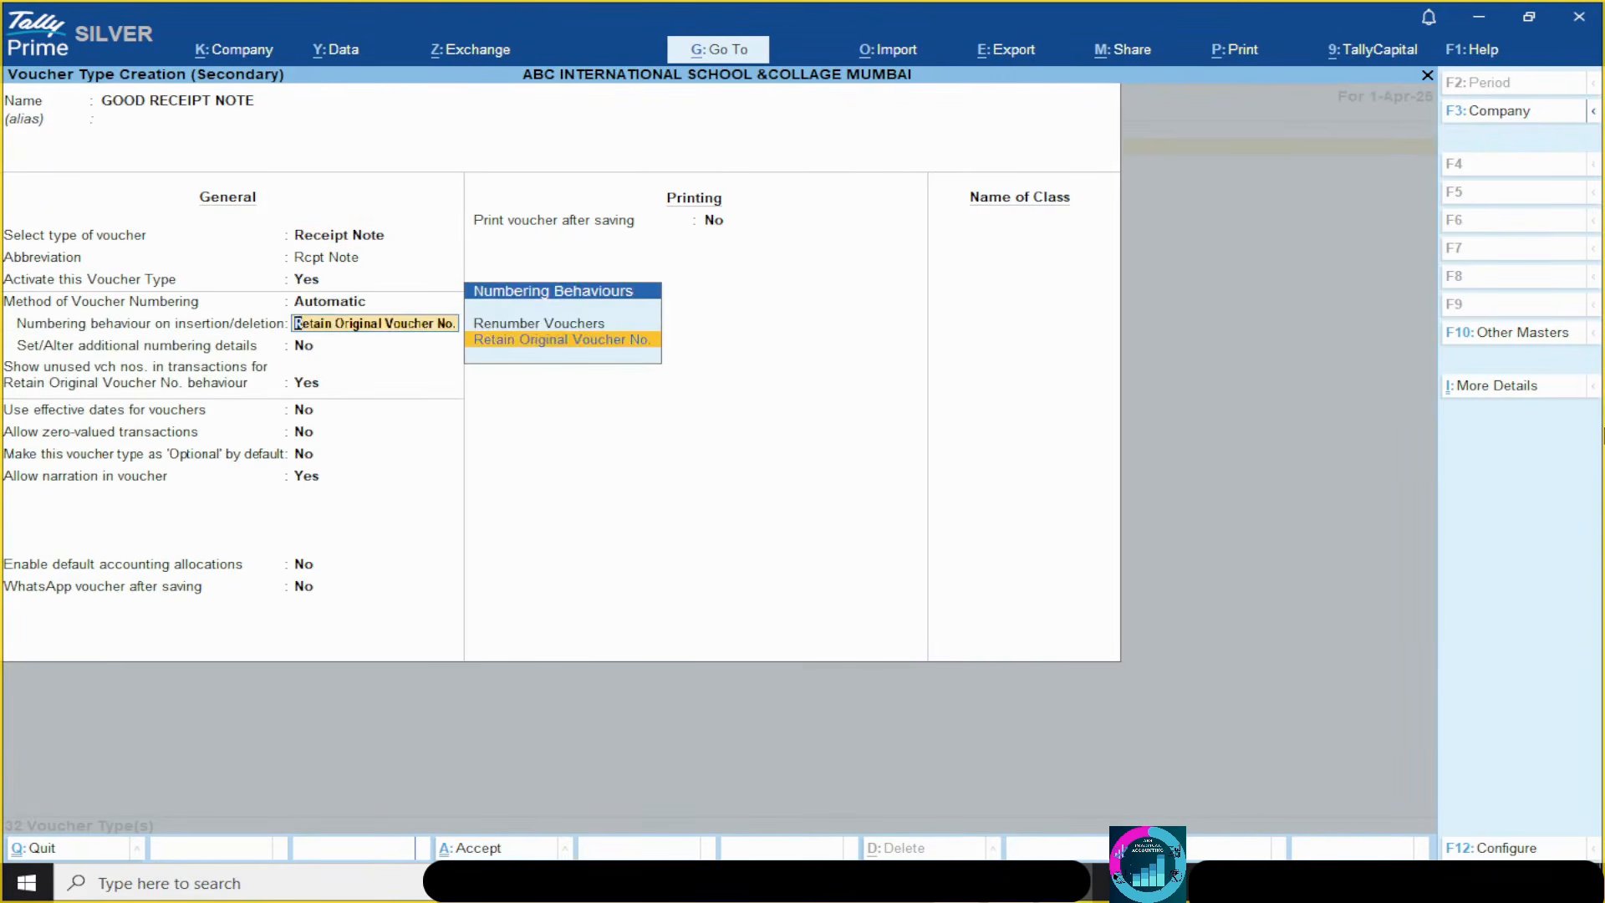
key(Return)
text(y)
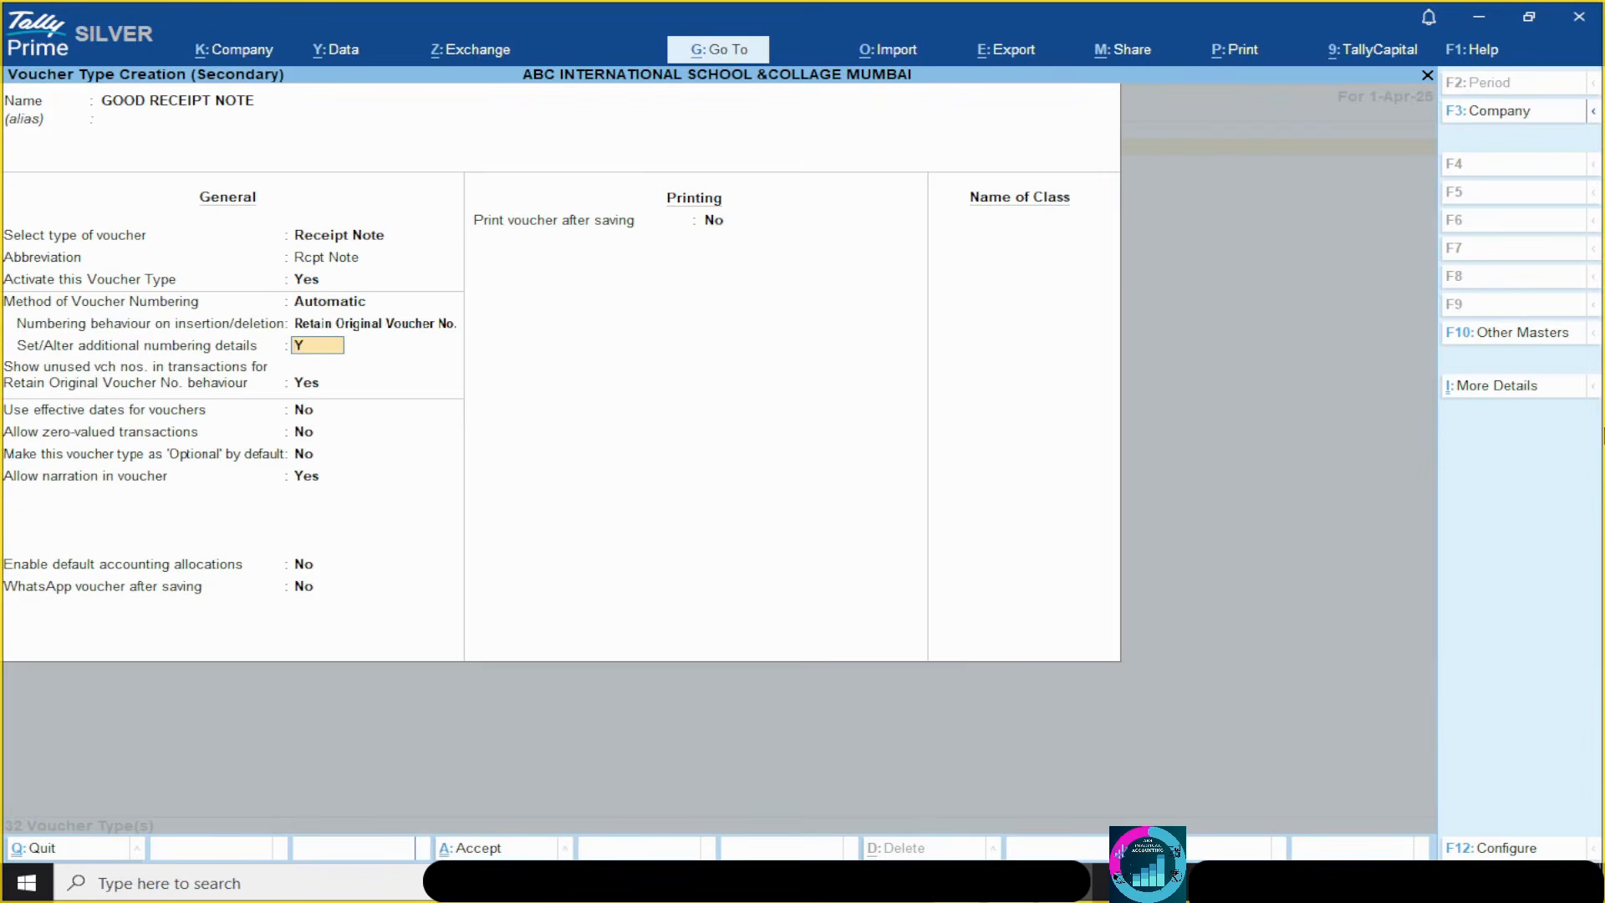
key(Return)
- Set the good receipt note's numbering to start at 1 and restart yearly from 1-Apr-25, without zero prefill
key(Return)
key(Return)
key(Return)
key(Return)
key(Return)
key(Return)
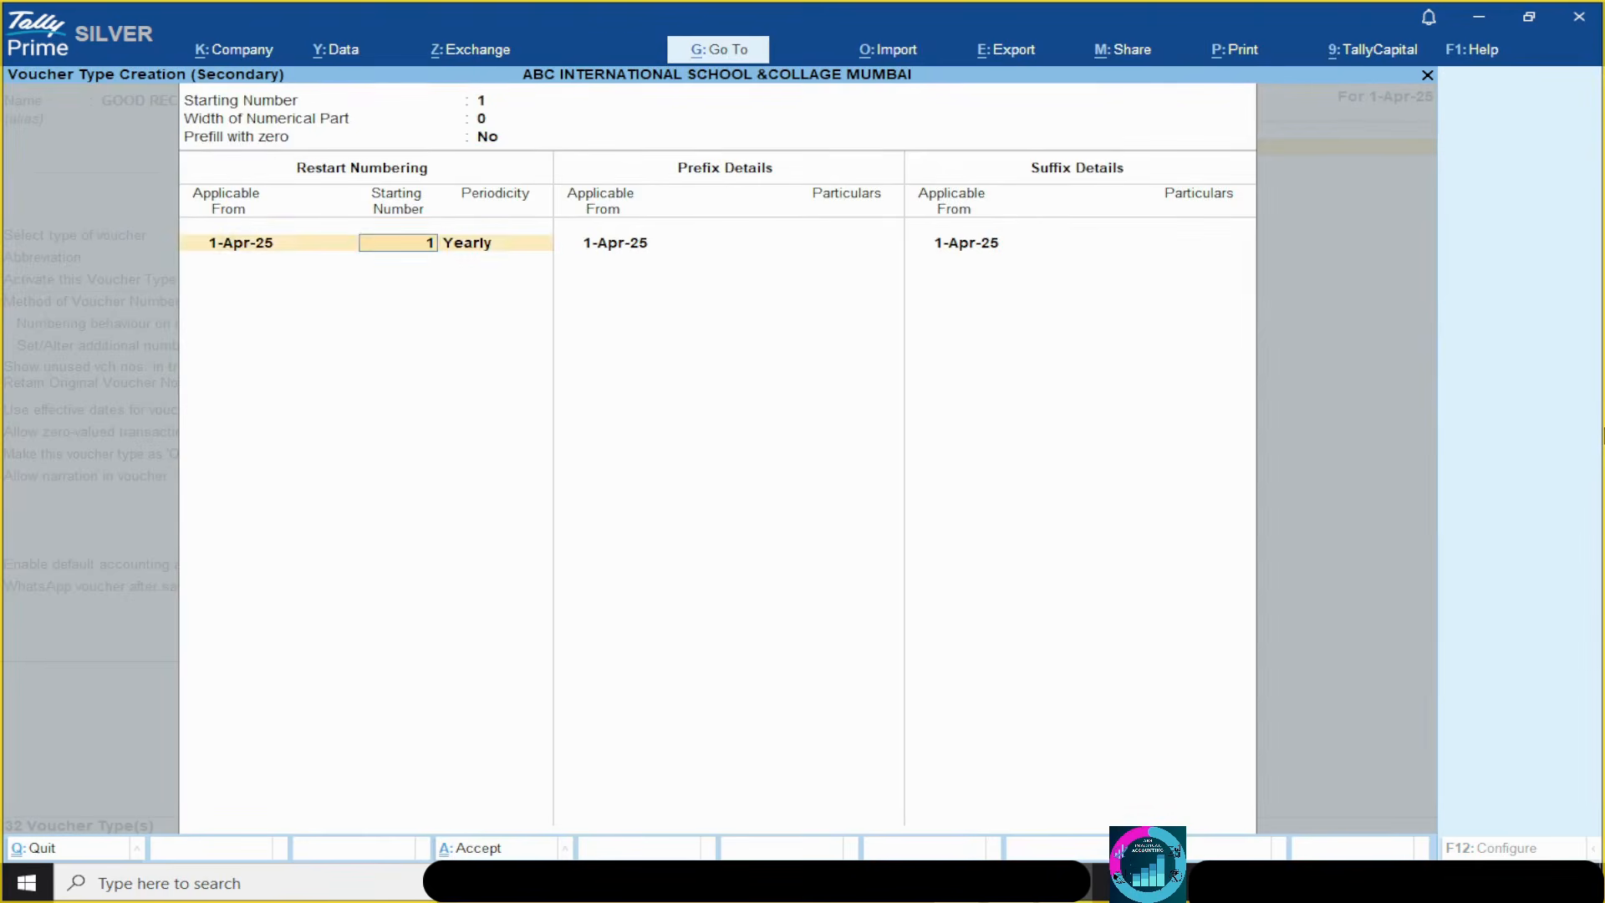
key(Return)
- Set the good receipt note's prefix to GRN/25-26/ from 1-Apr-25 and save the voucher type
key(Return)
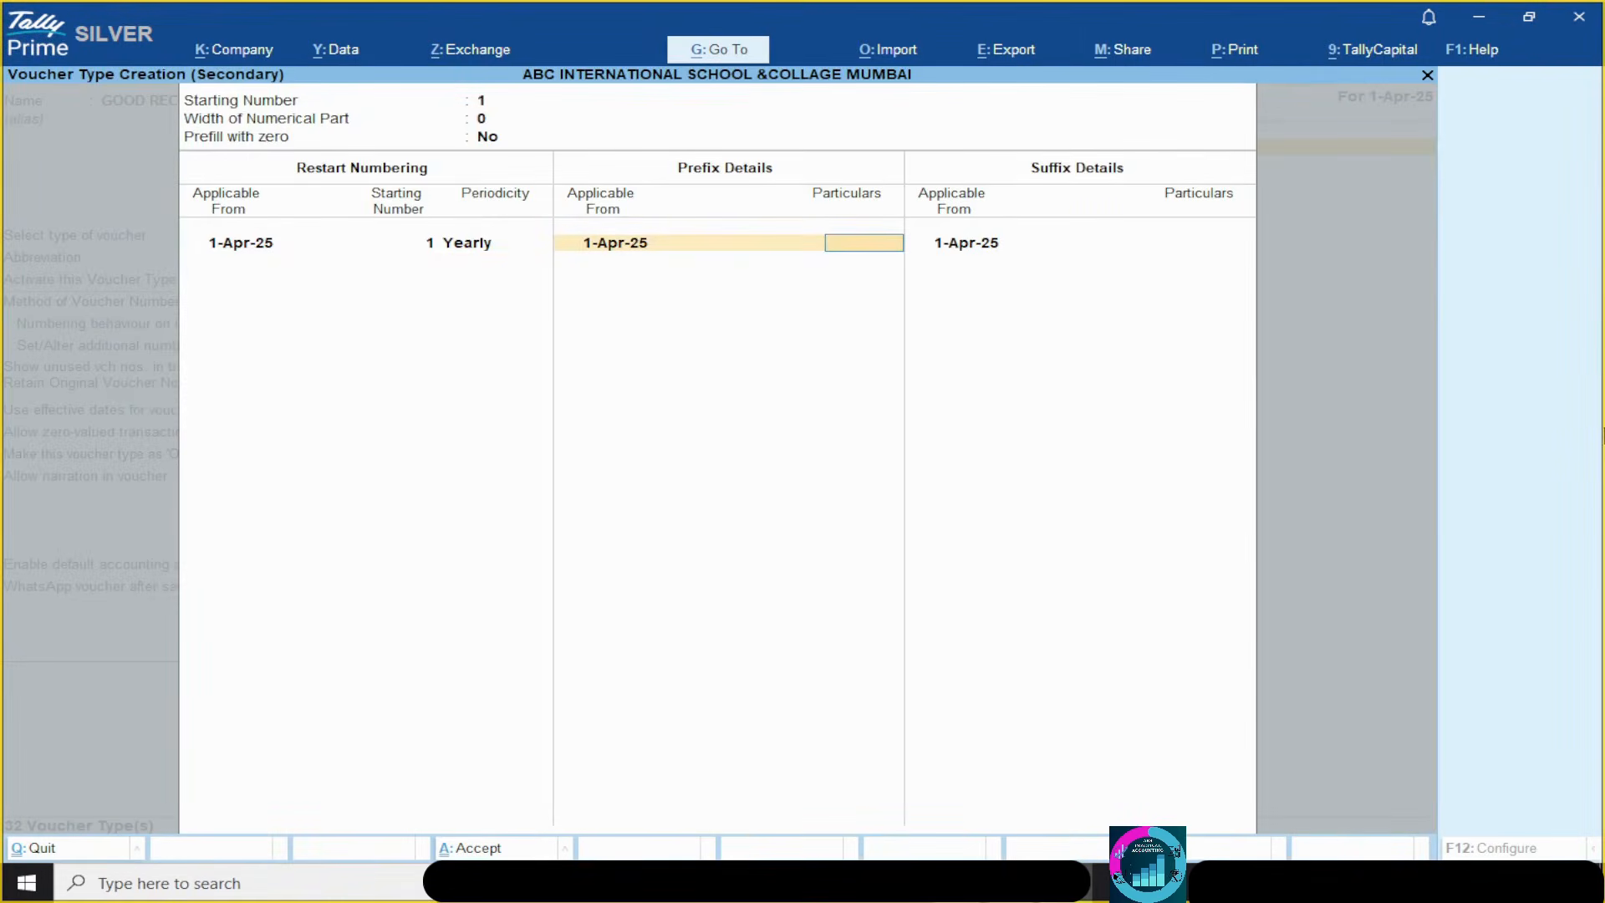
text(GRN/25-26/)
key(ctrl+a)
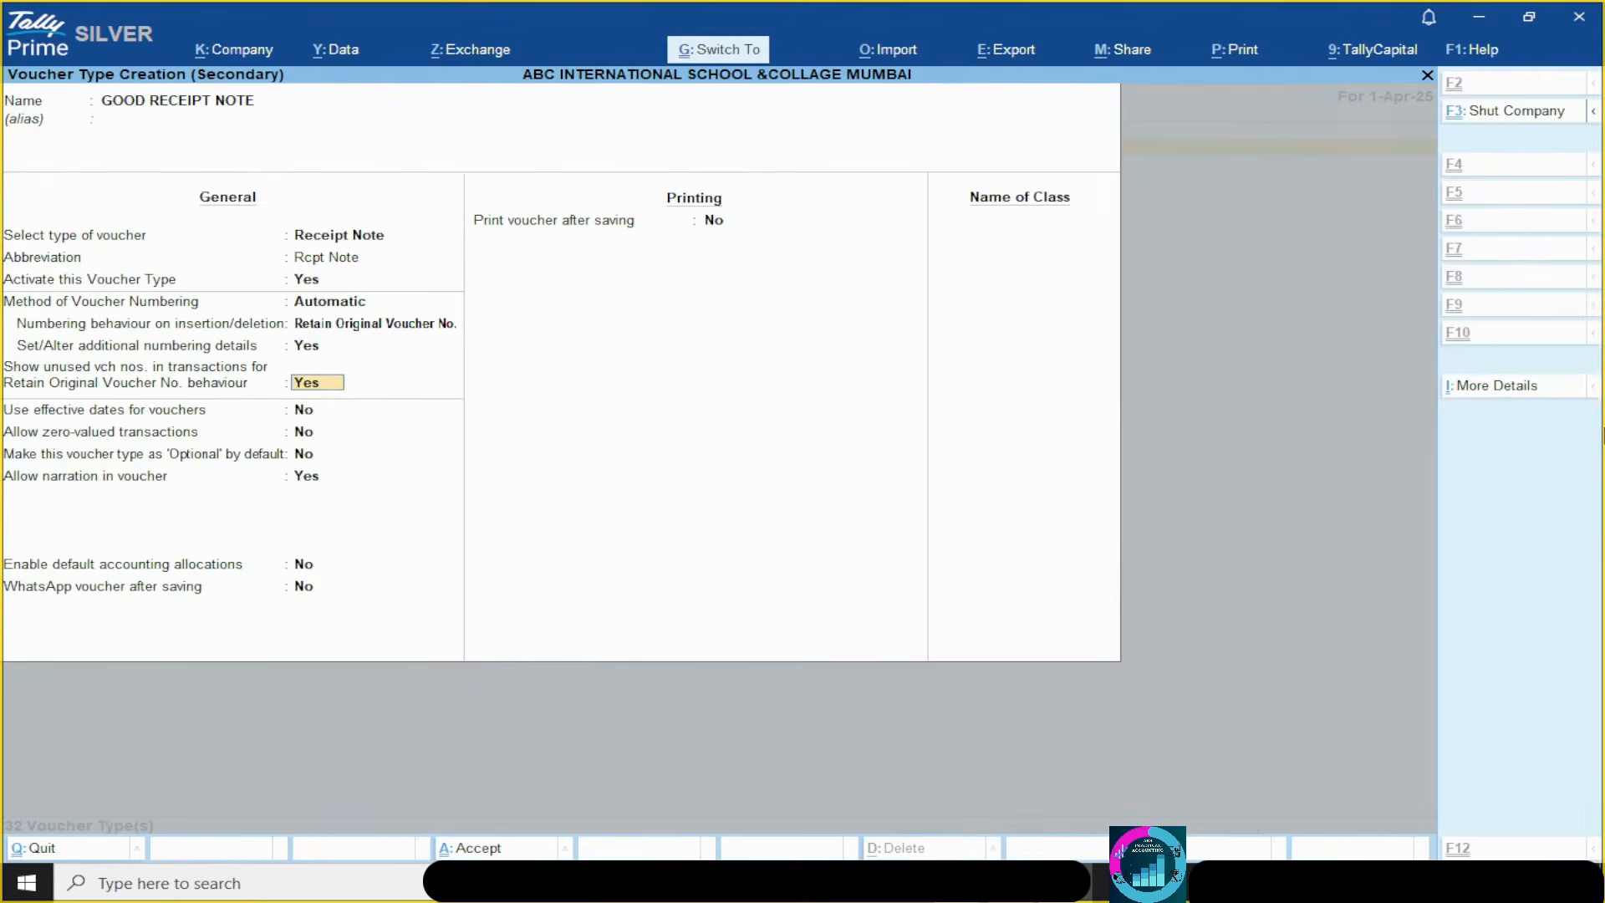
key(ctrl+a)
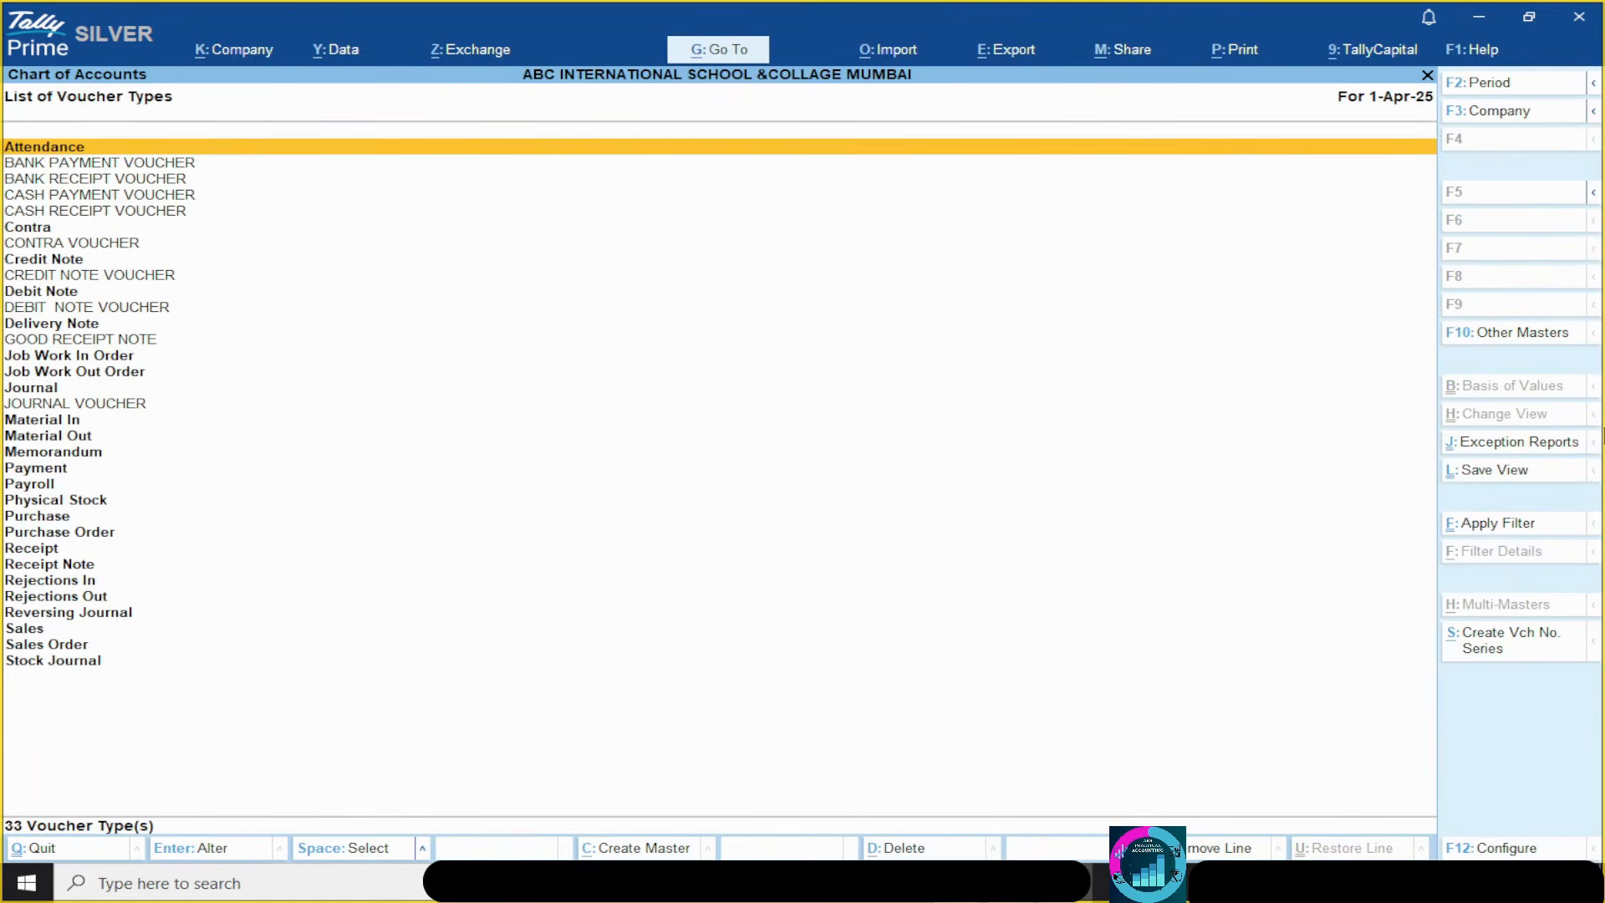
- Examine the list of voucher types from Attendance down to the custom good receipt note
key(Down)
key(Down)
key(Down)
key(Down)
key(Down)
key(Down)
key(Down)
key(Down)
key(Down)
key(Down)
key(Down)
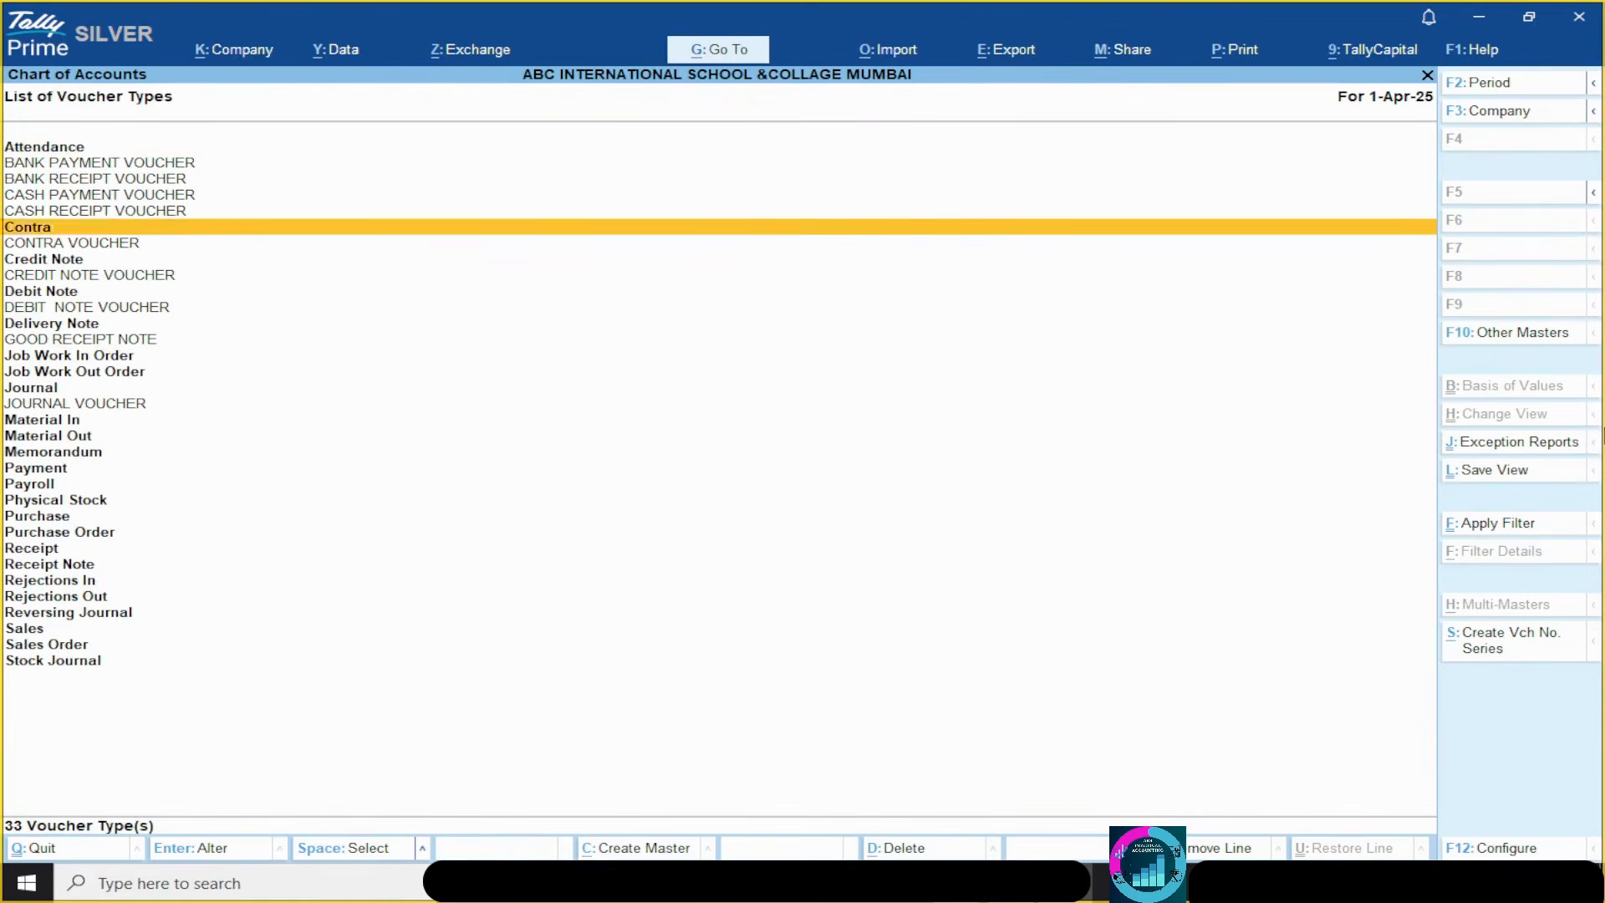
key(Down)
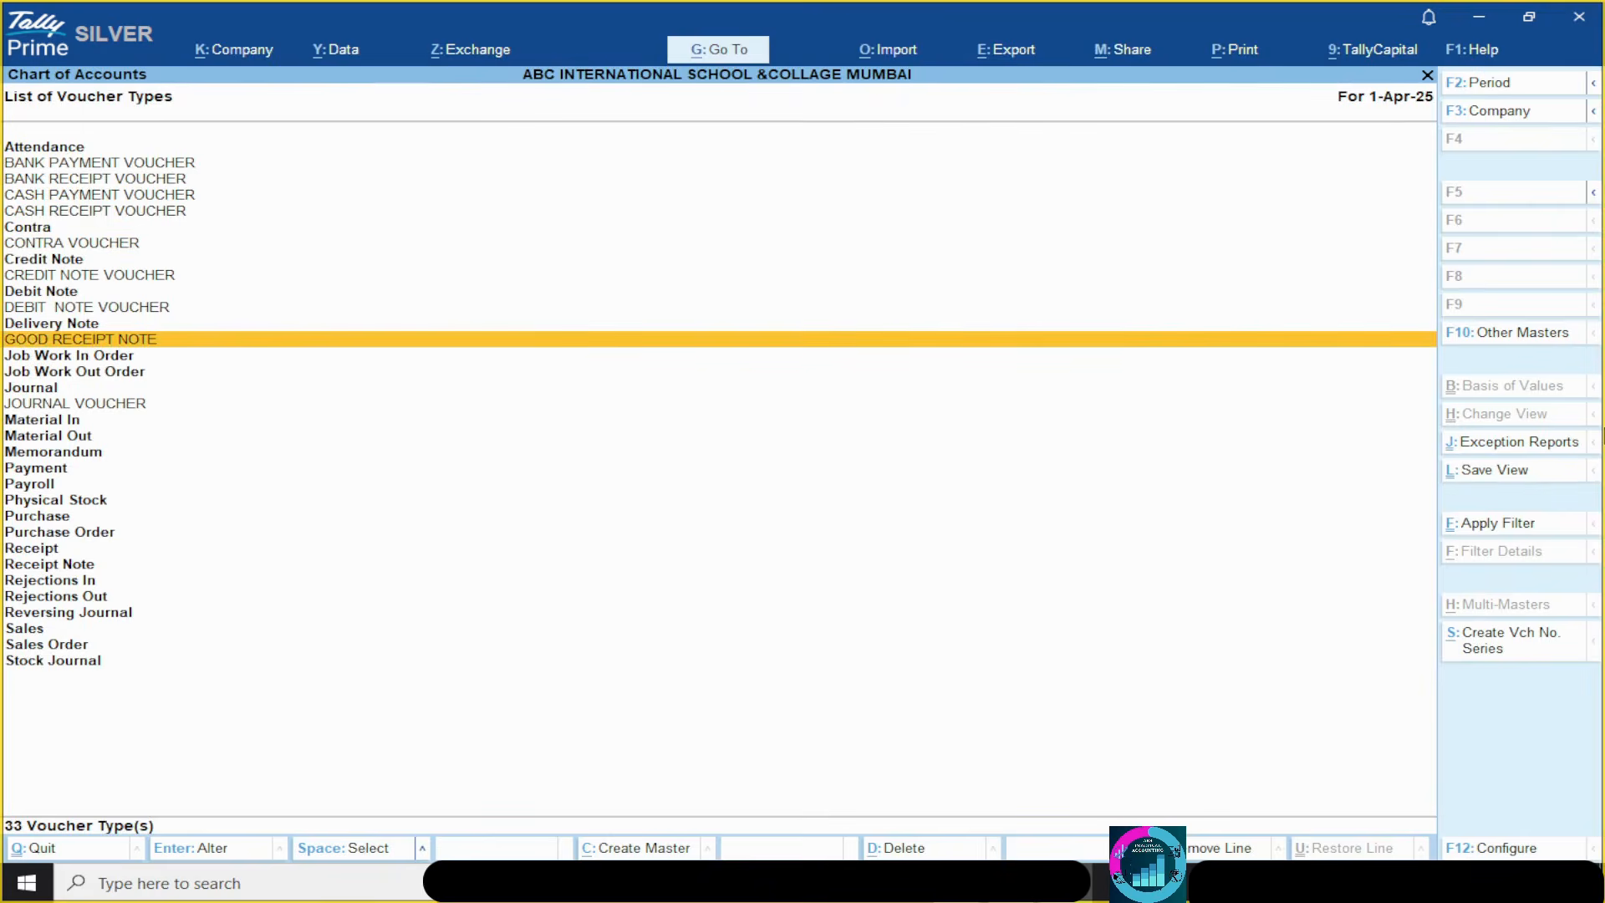
- Return to the Gateway of Tally and reopen the list of voucher types from the chart of accounts
key(Escape)
key(Escape)
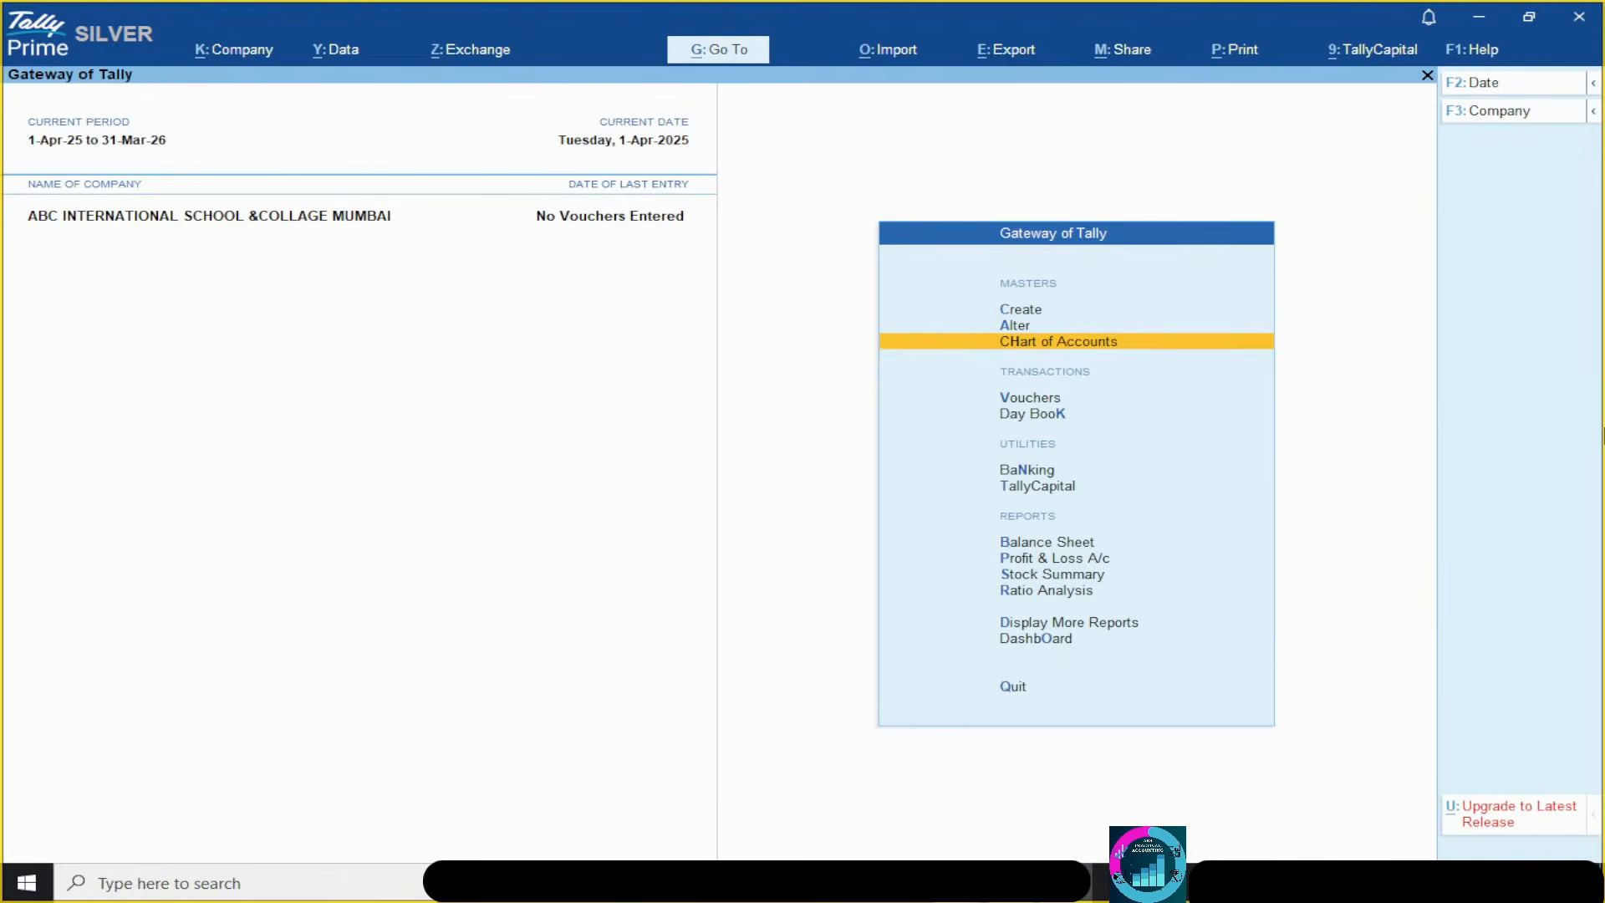
key(Return)
key(Down)
key(Return)
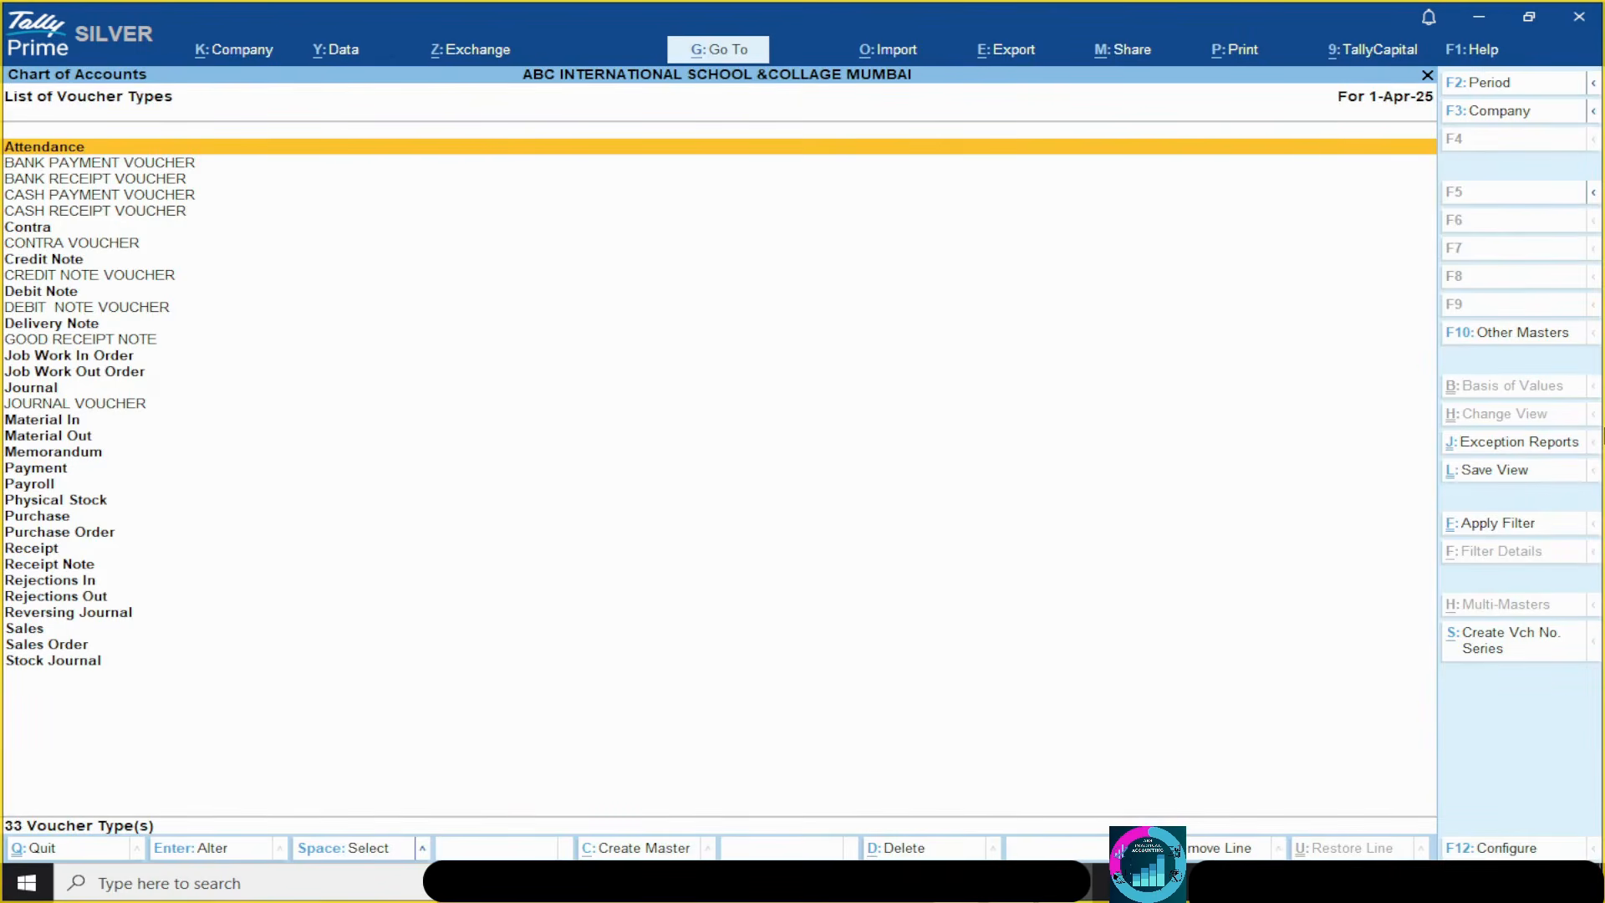
- Start a new voucher type and name it MATERIAL IN VOCHER
key(alt)
key(alt+c)
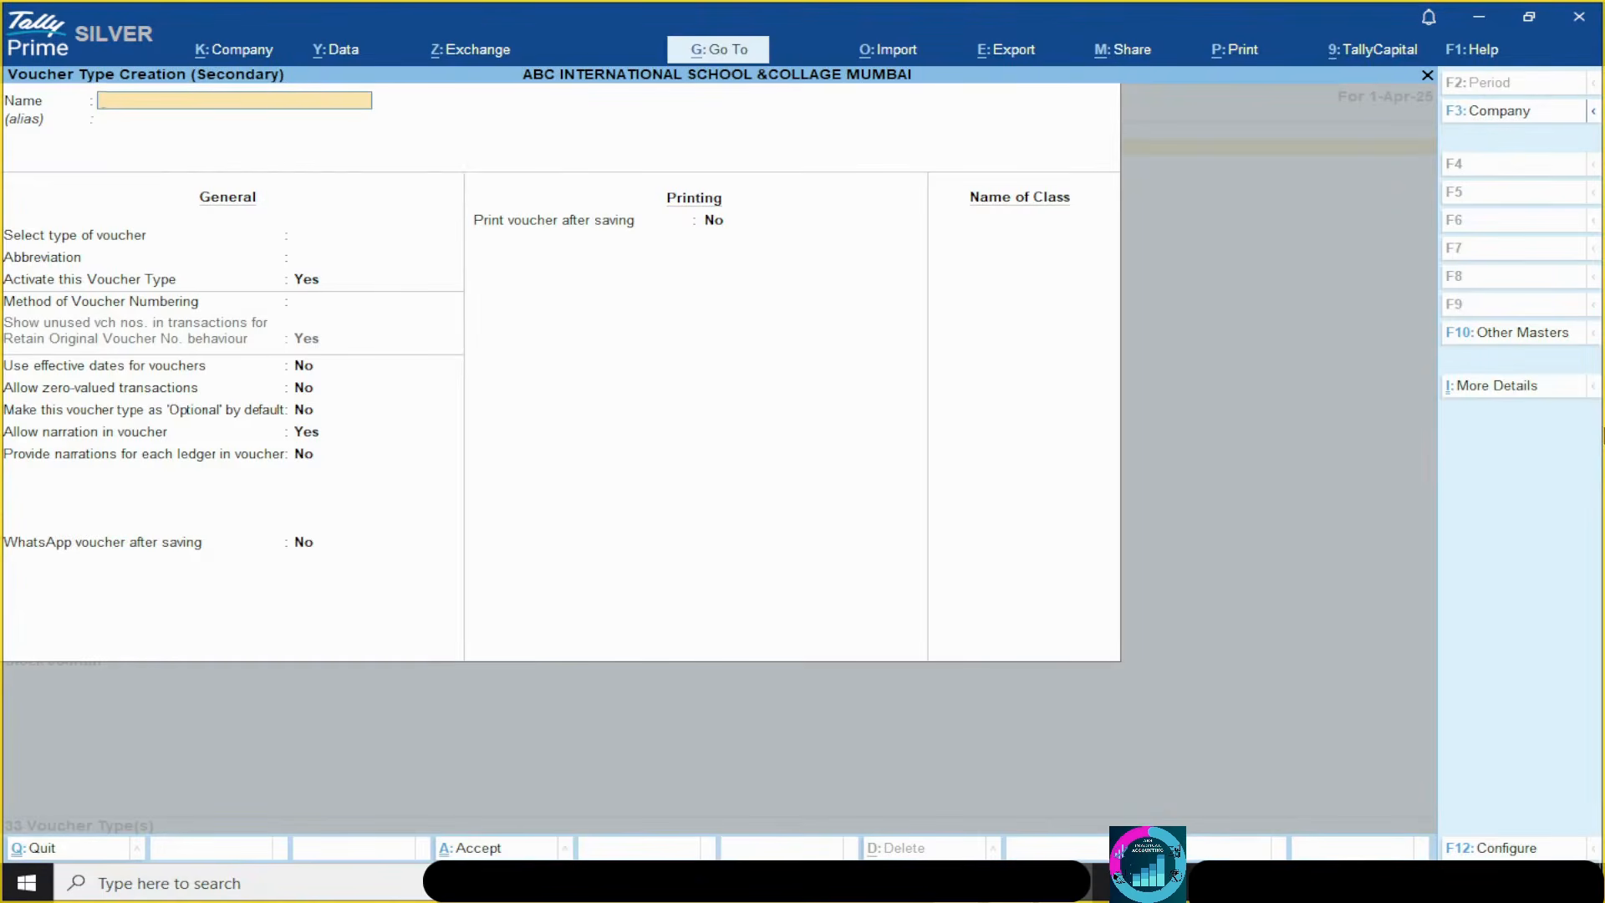
text(MATERIAL IN VOCHER)
key(Return)
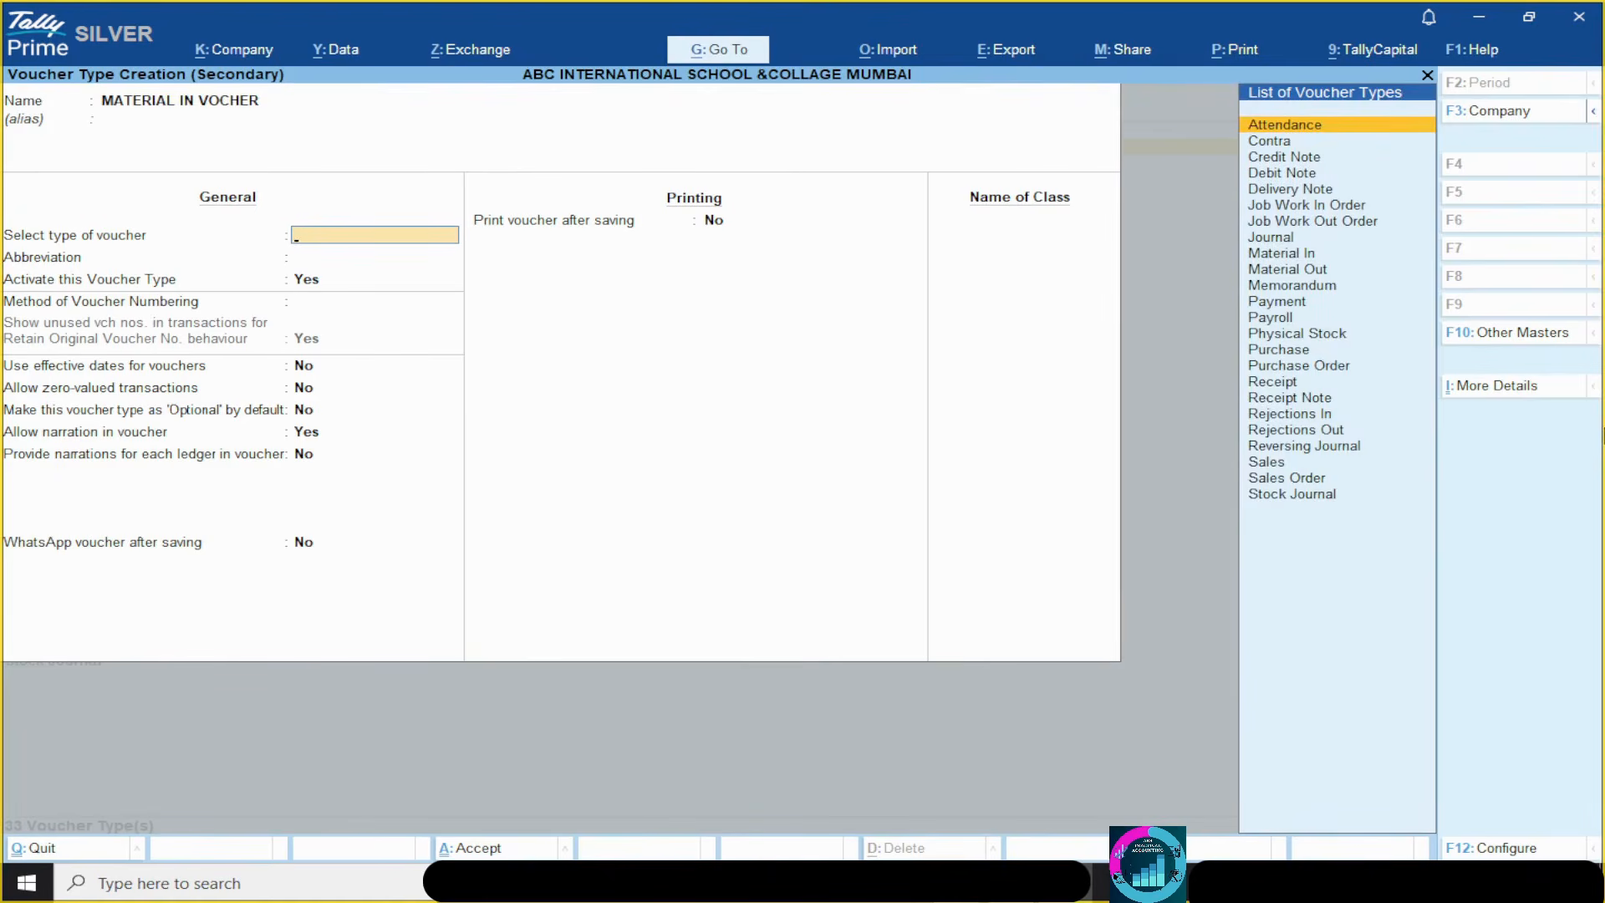
- Base the new voucher type on Material In, keeping the abbreviation Mat In and leaving it active
key(Down)
key(Down)
key(Down)
key(Down)
key(Down)
key(Down)
key(Down)
key(Down)
key(Down)
key(Down)
key(Down)
key(Down)
key(Down)
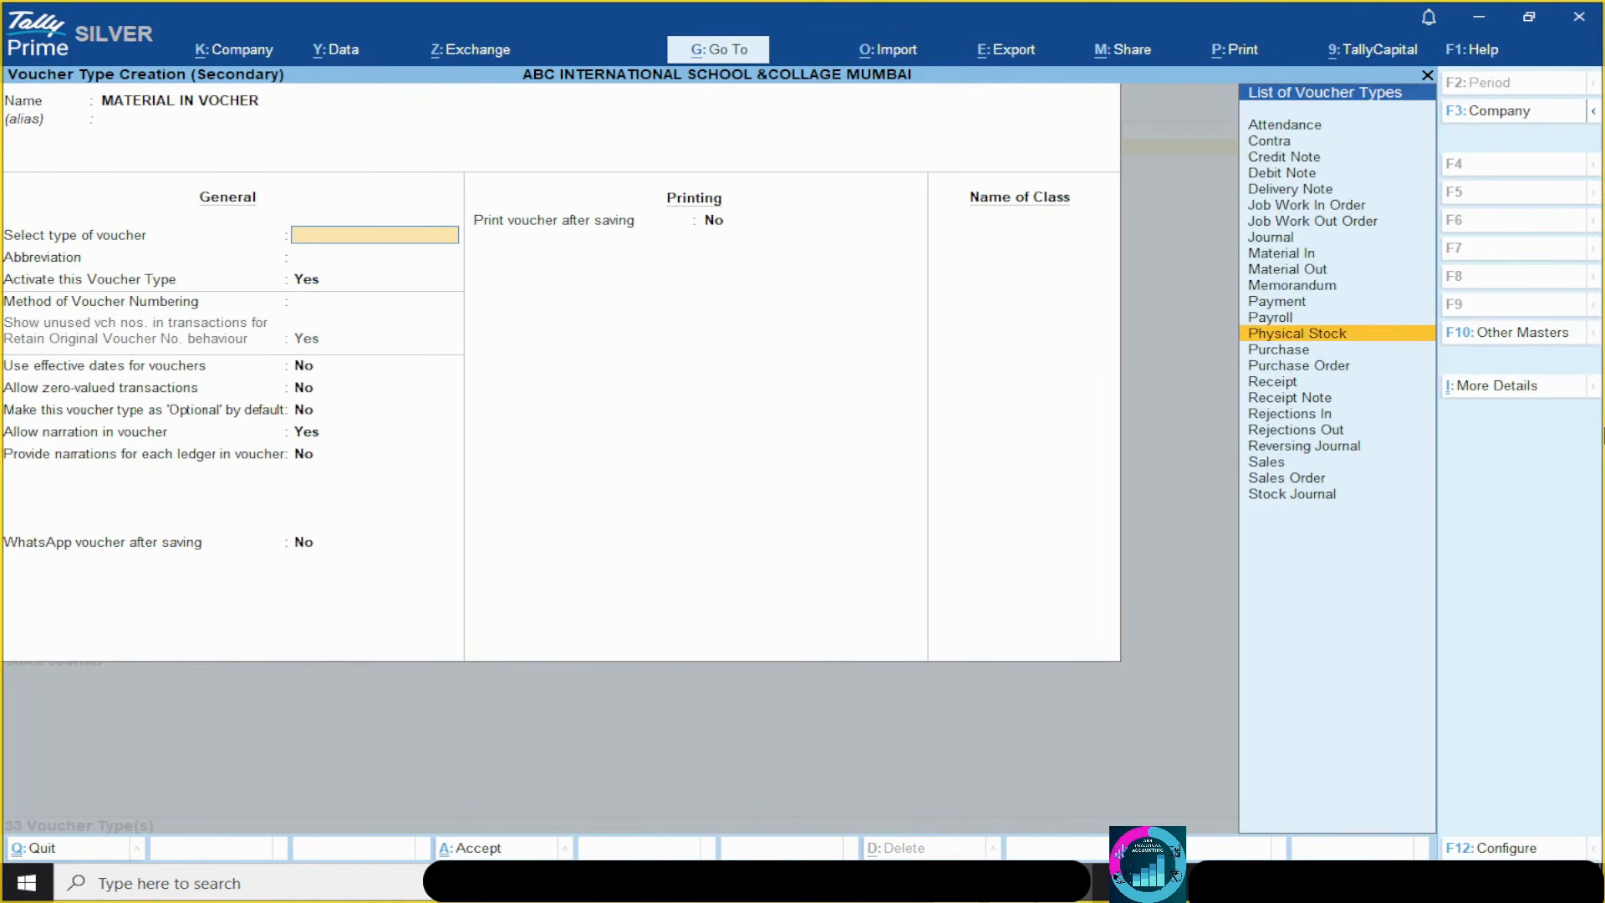
key(Up)
key(Up)
key(Up)
key(Up)
key(Up)
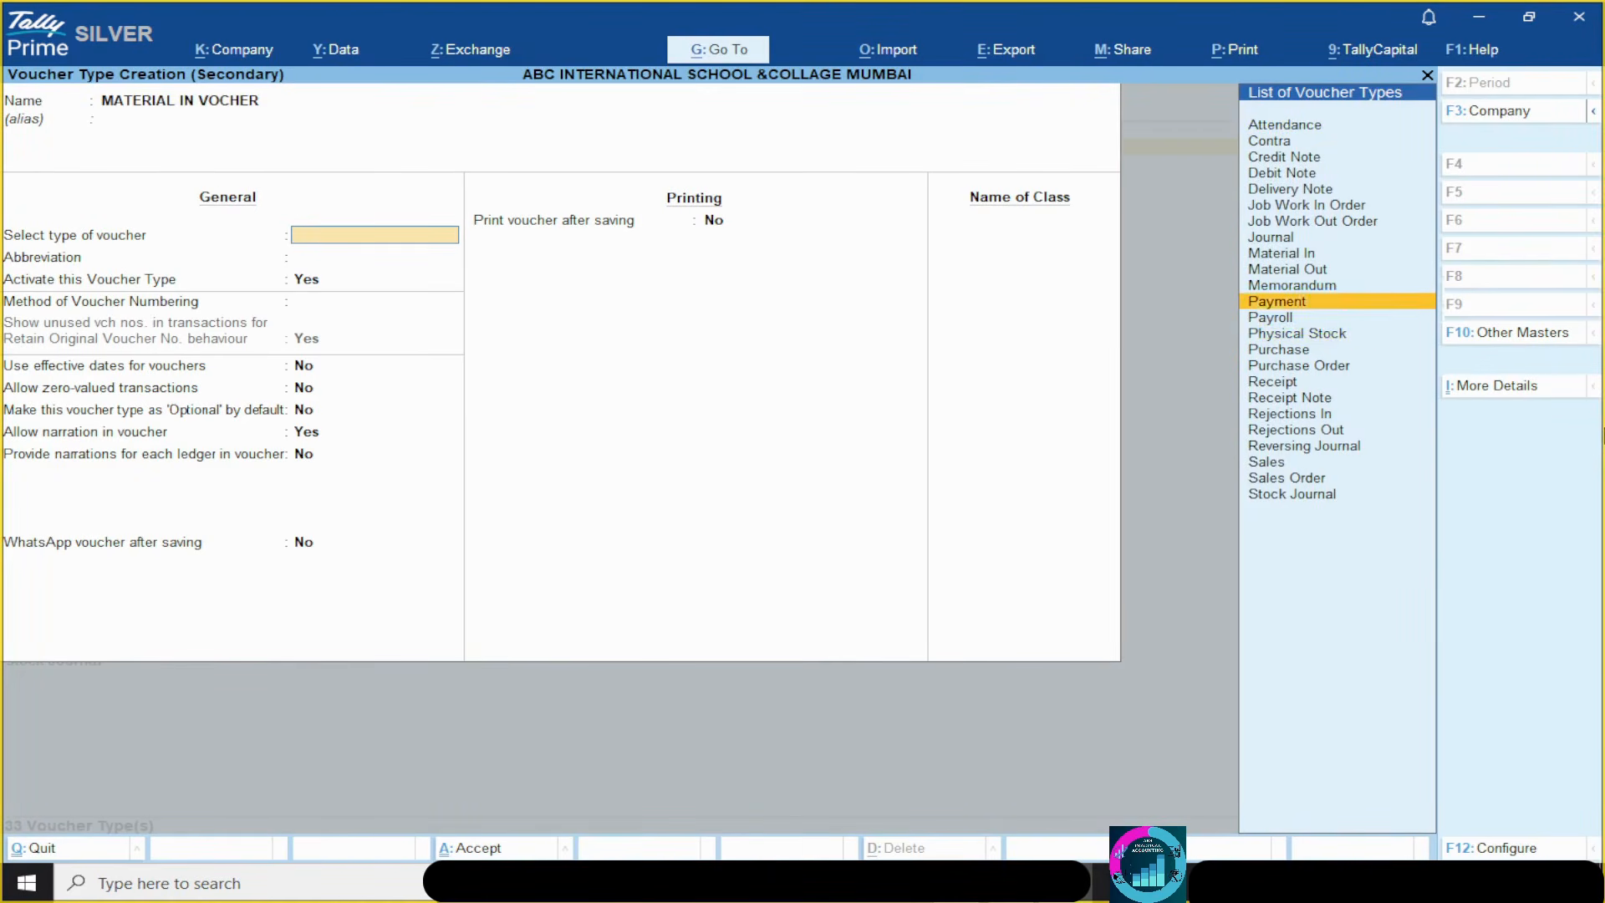
key(Return)
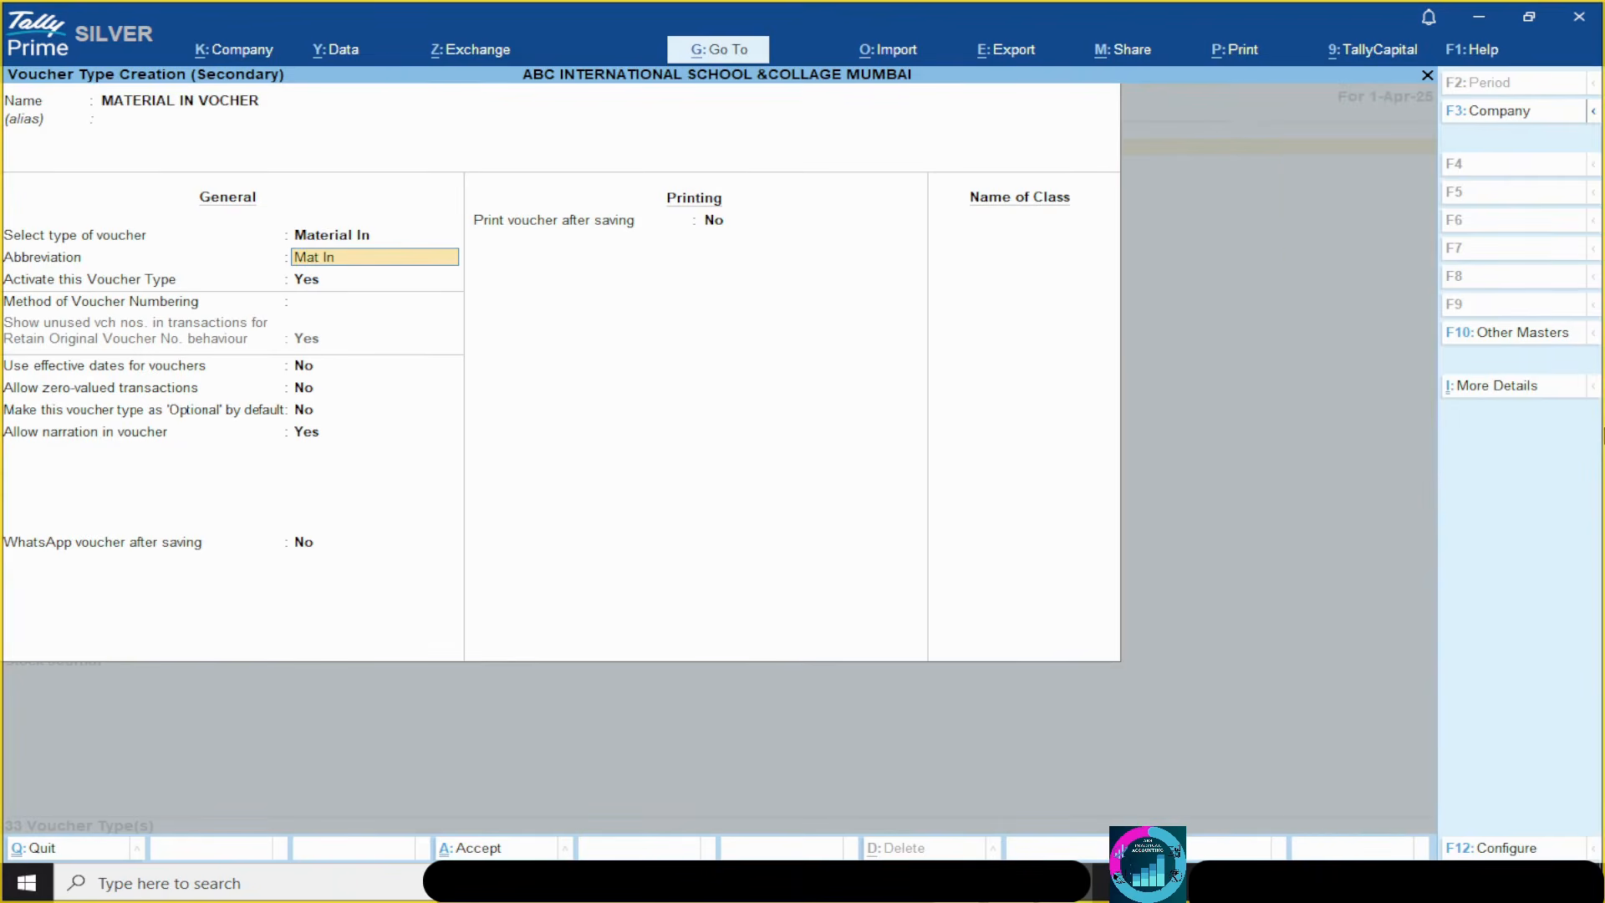
key(Return)
key(Return)
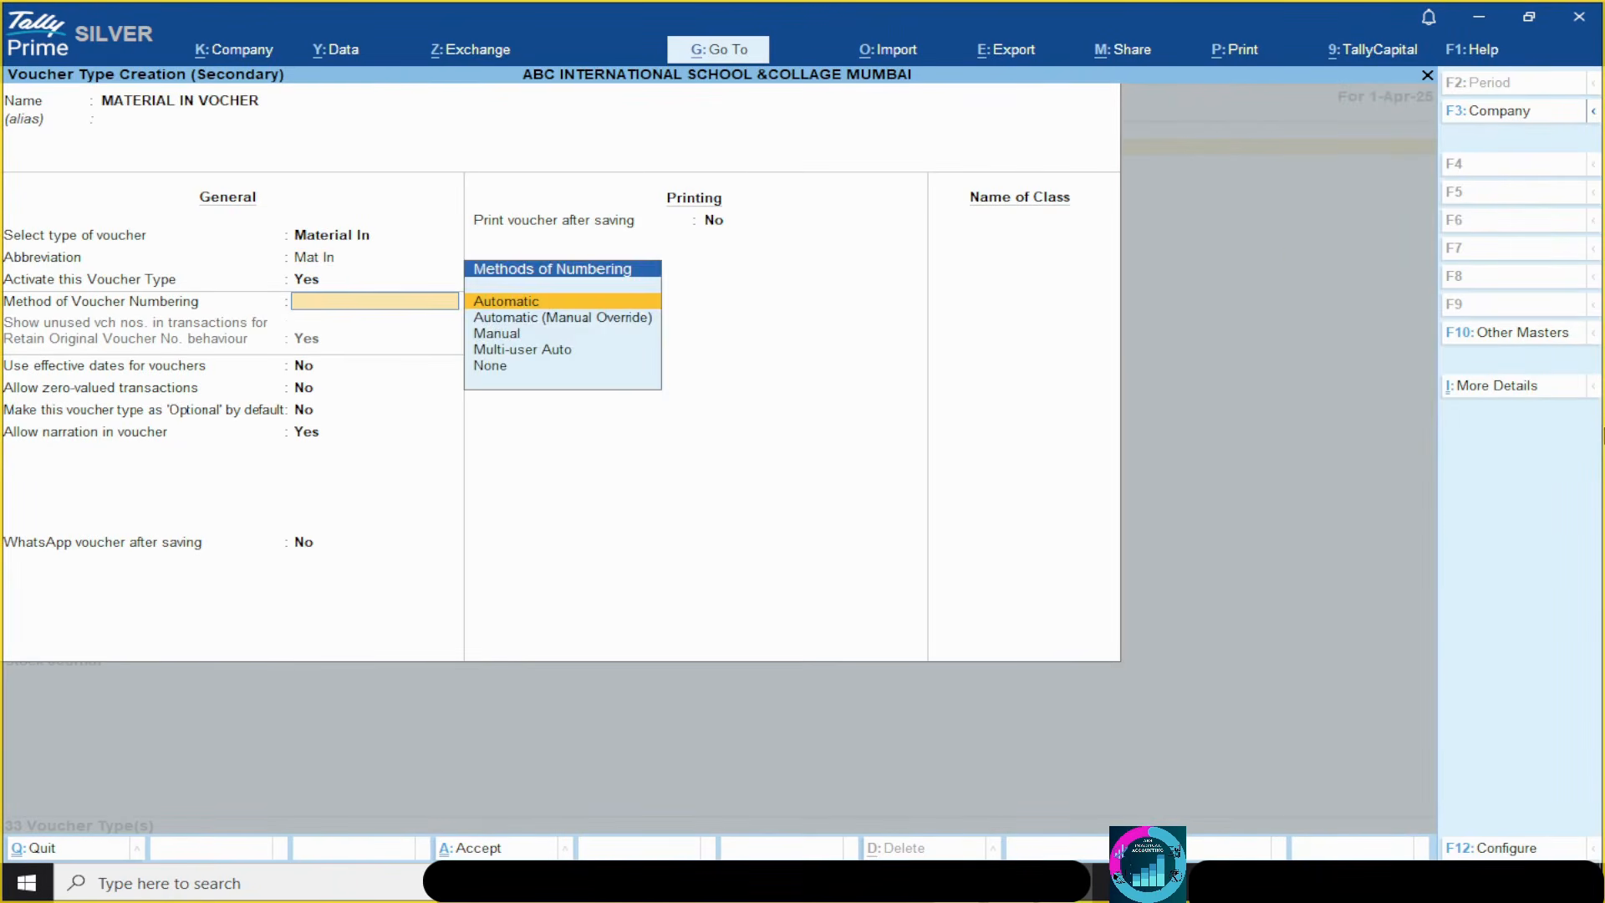
- Give the material in voucher Automatic numbering with Retain Original Voucher No. and enable additional numbering details
key(Return)
key(Return)
text(Y)
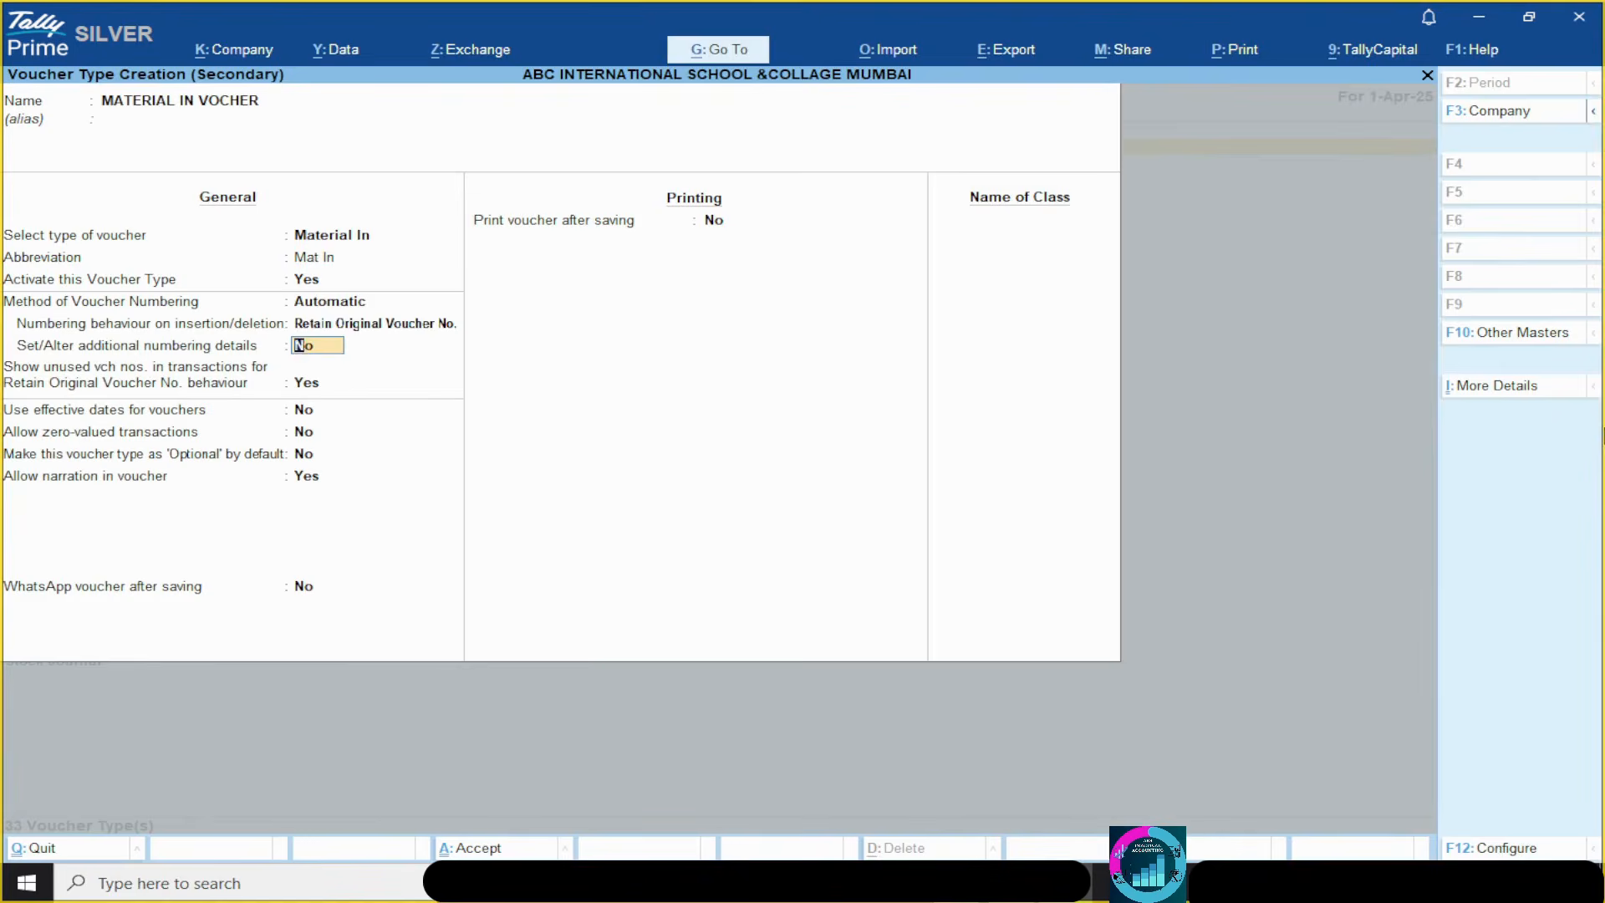
key(Return)
- Set the material in voucher's numbering to start at 1 and restart yearly from 1-Apr-25, without zero prefill
key(Return)
key(Return)
key(Return)
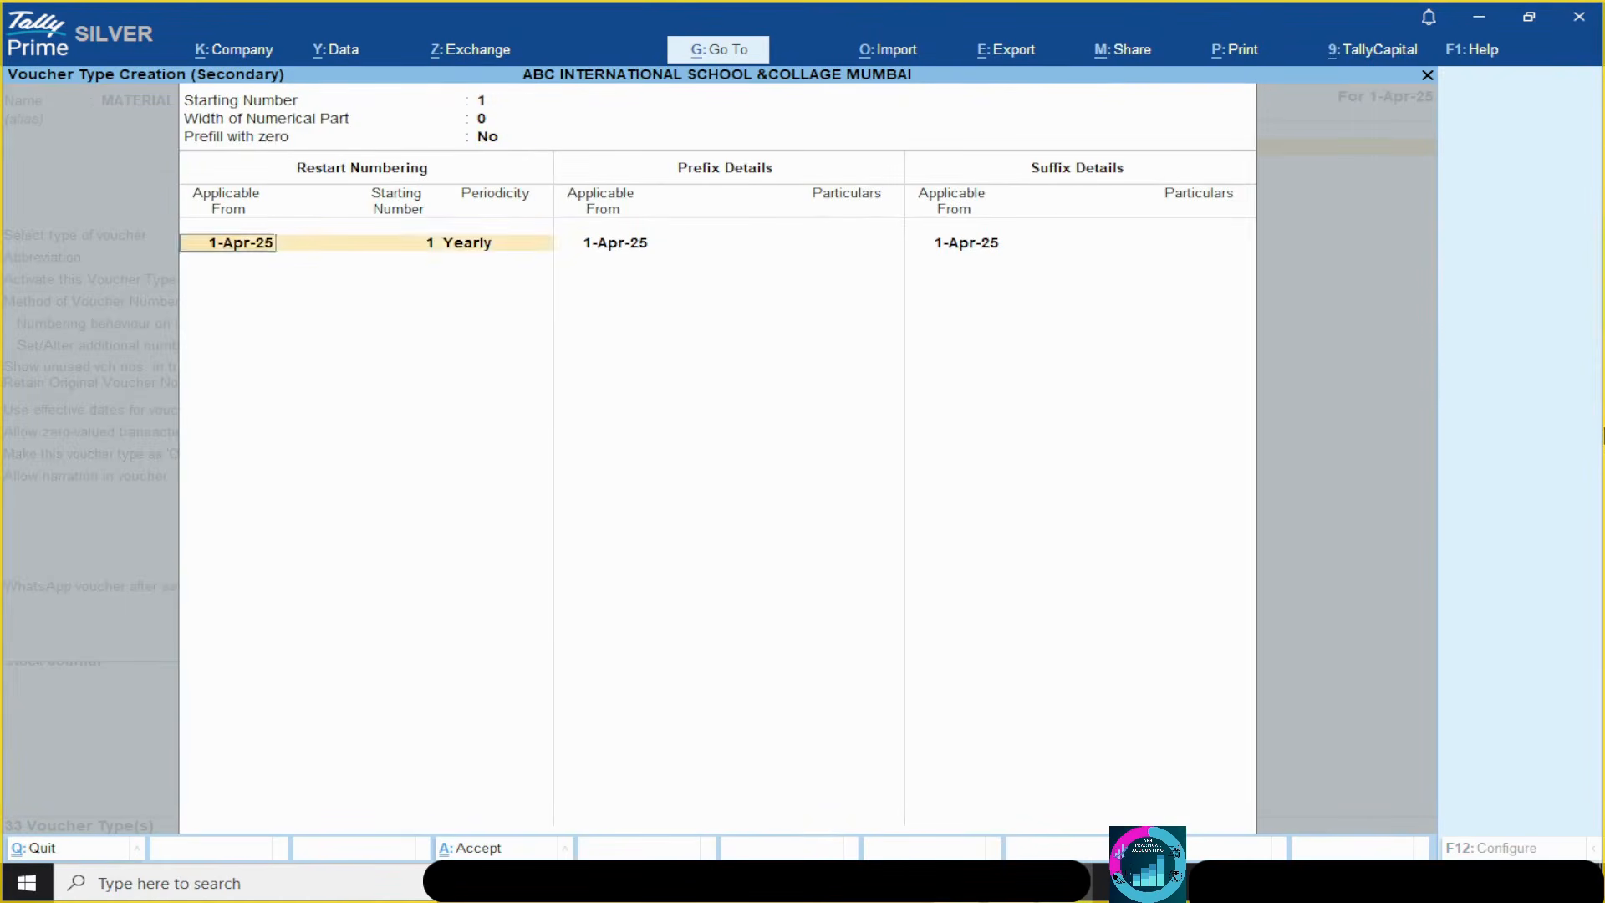
key(Return)
key(Return)
key(Return)
key(Return)
- Check the reference slide, set the material in voucher's prefix to M IN V/25-26/ from 1-Apr-25, and save the voucher type
key(Return)
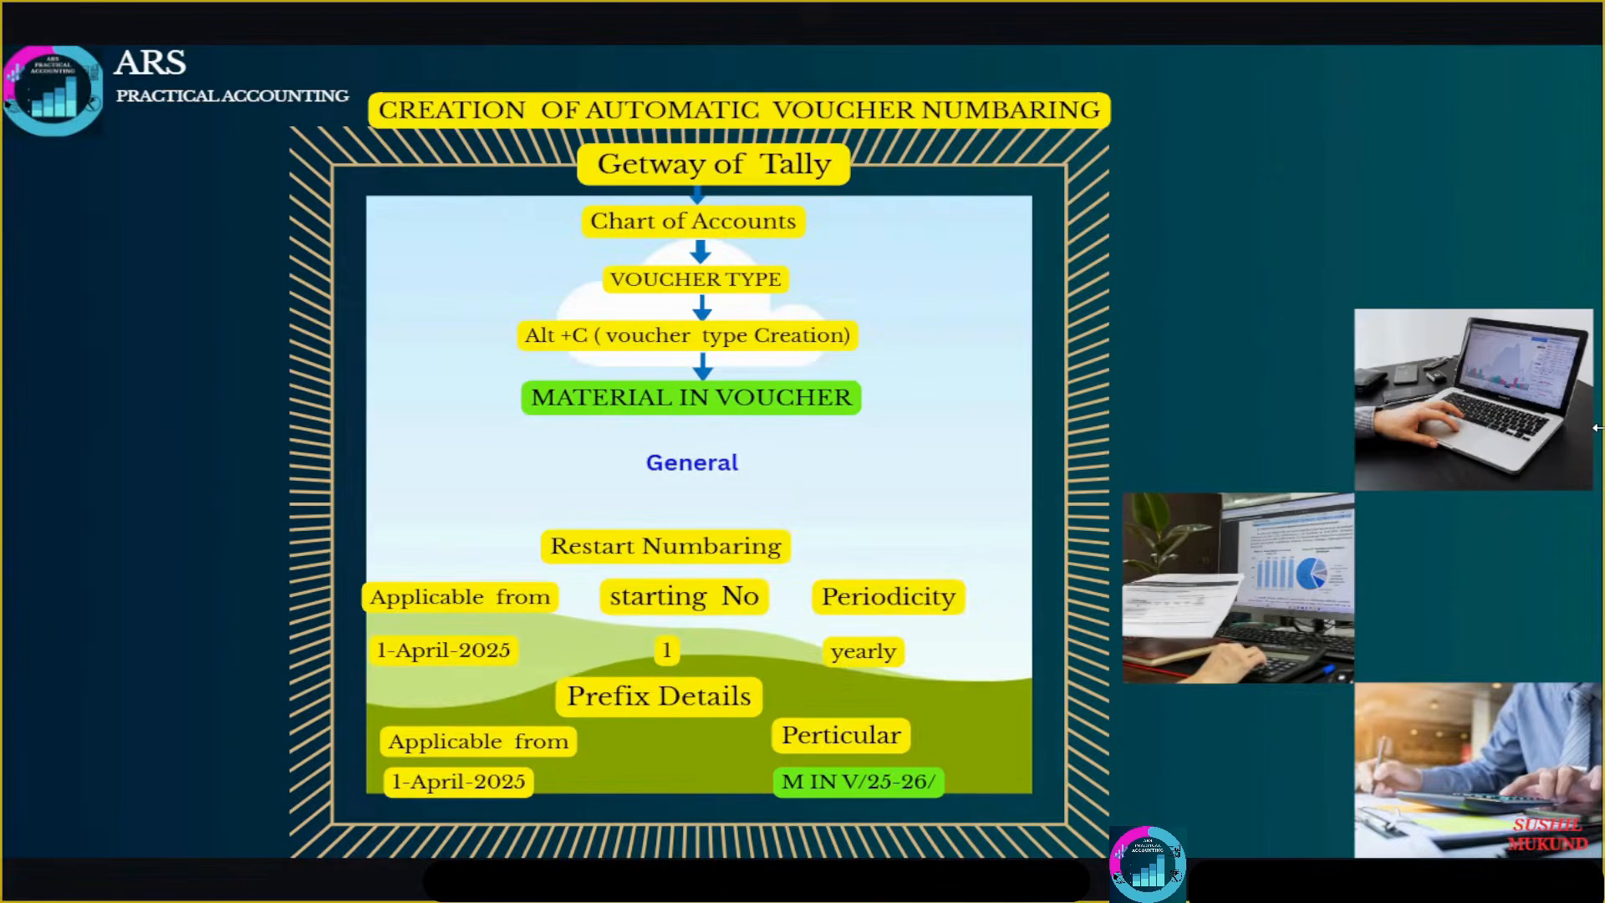
key(alt+Tab)
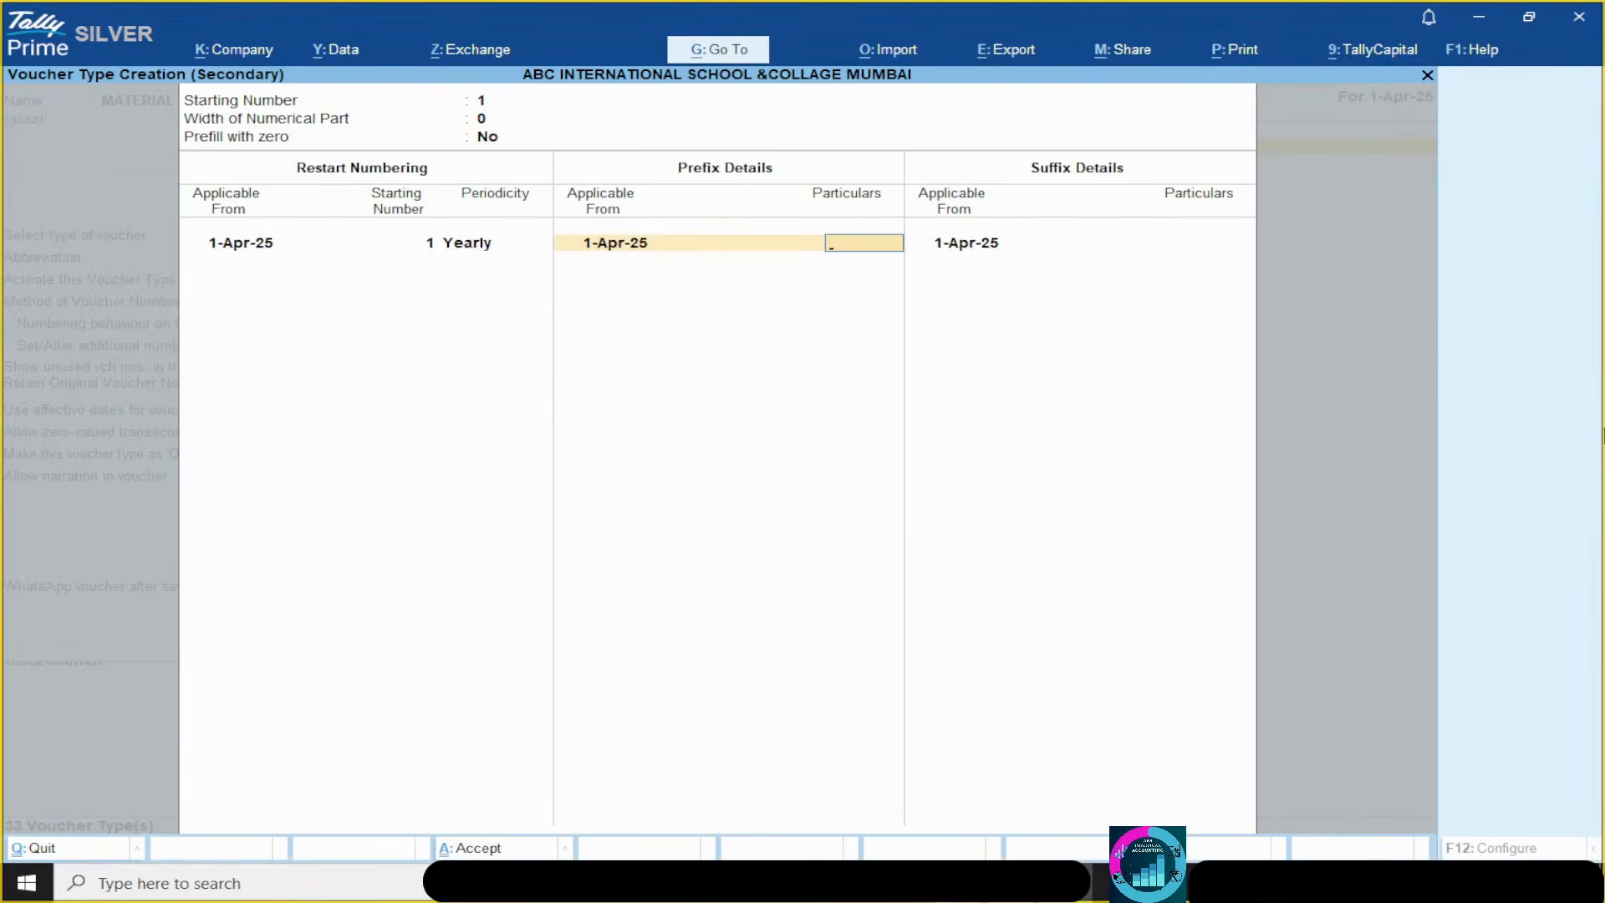
text(M IN V/25-265)
key(BackSpace)
text(/)
key(ctrl+a)
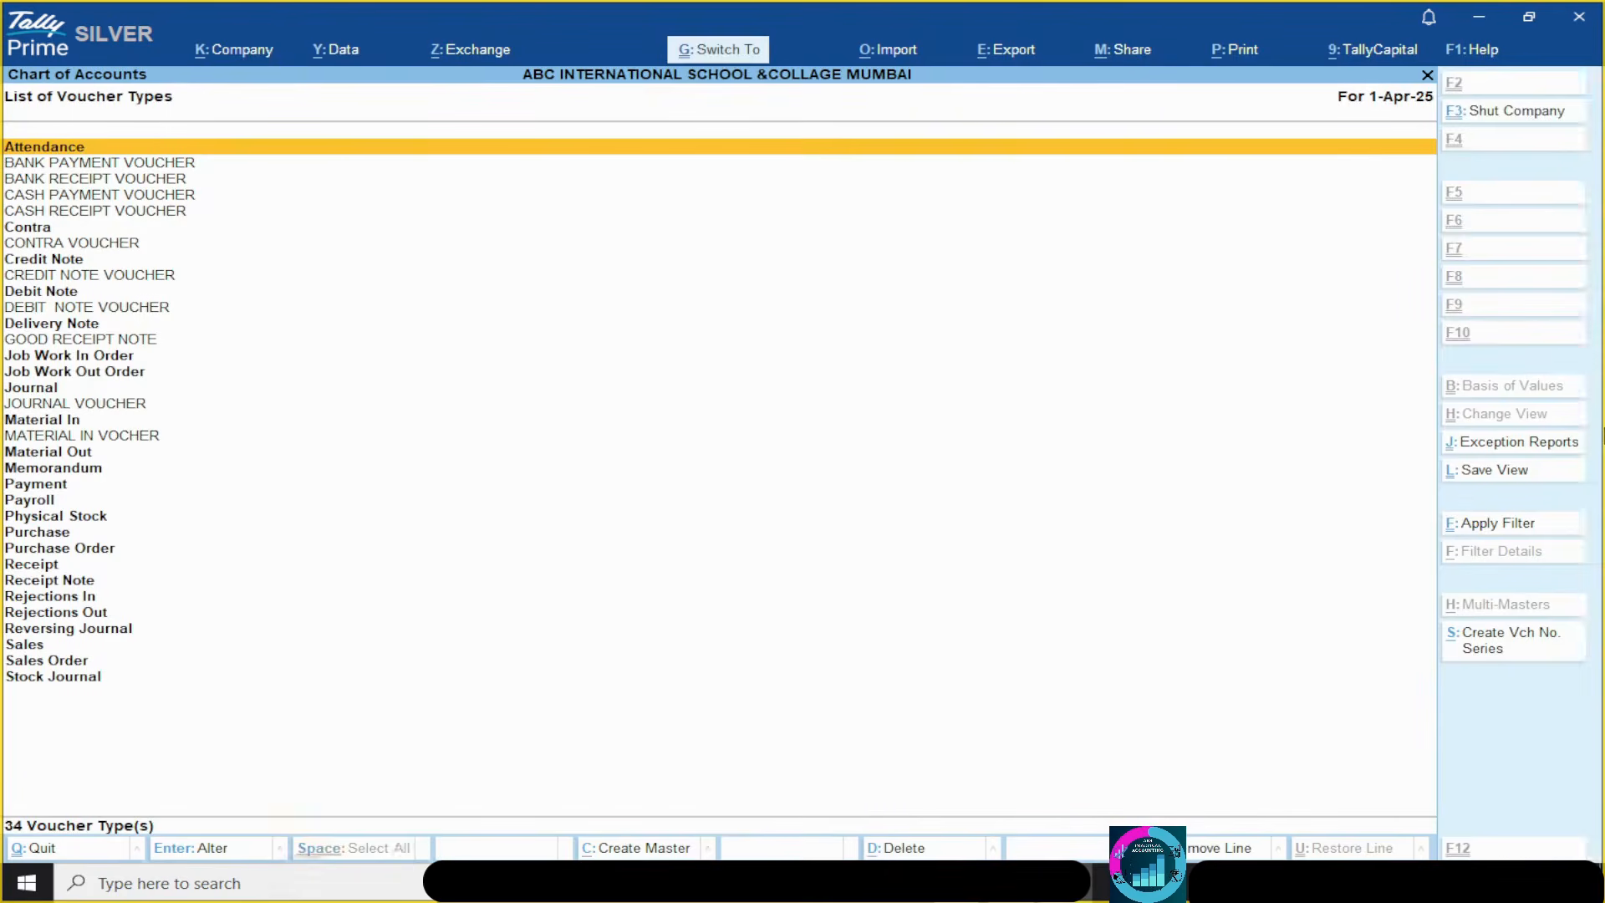
key(ctrl+a)
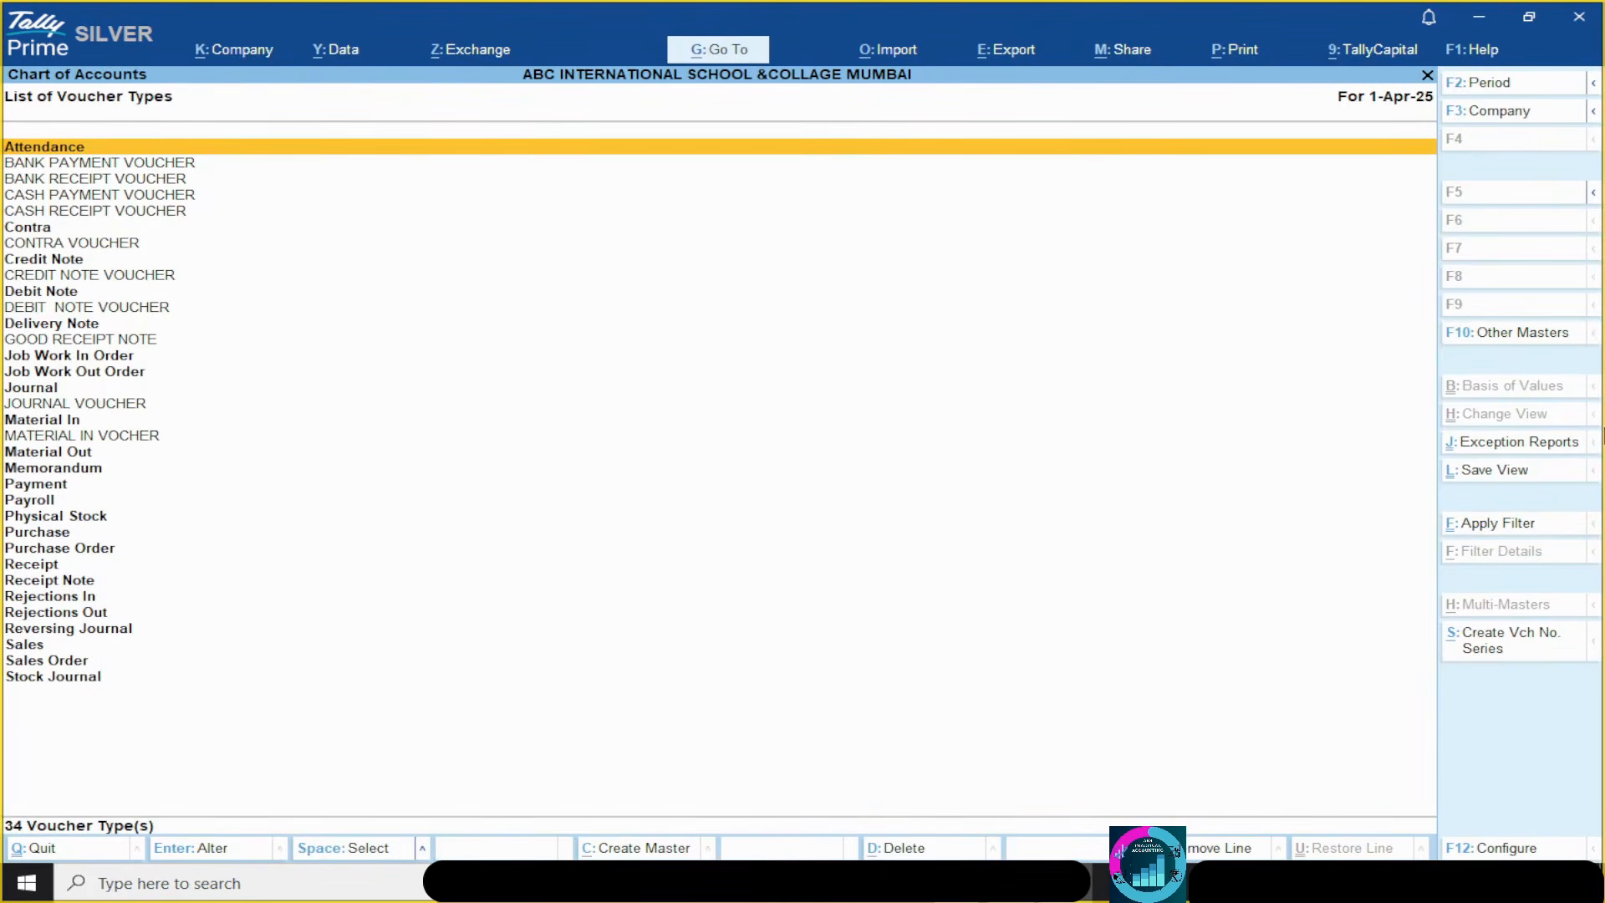
- Look through the list of voucher types down to the new material in voucher
key(Down)
key(Down)
key(Down)
key(Down)
key(Down)
key(Down)
key(Down)
key(Down)
key(Down)
key(Down)
key(Down)
key(Down)
key(Down)
key(Down)
key(Down)
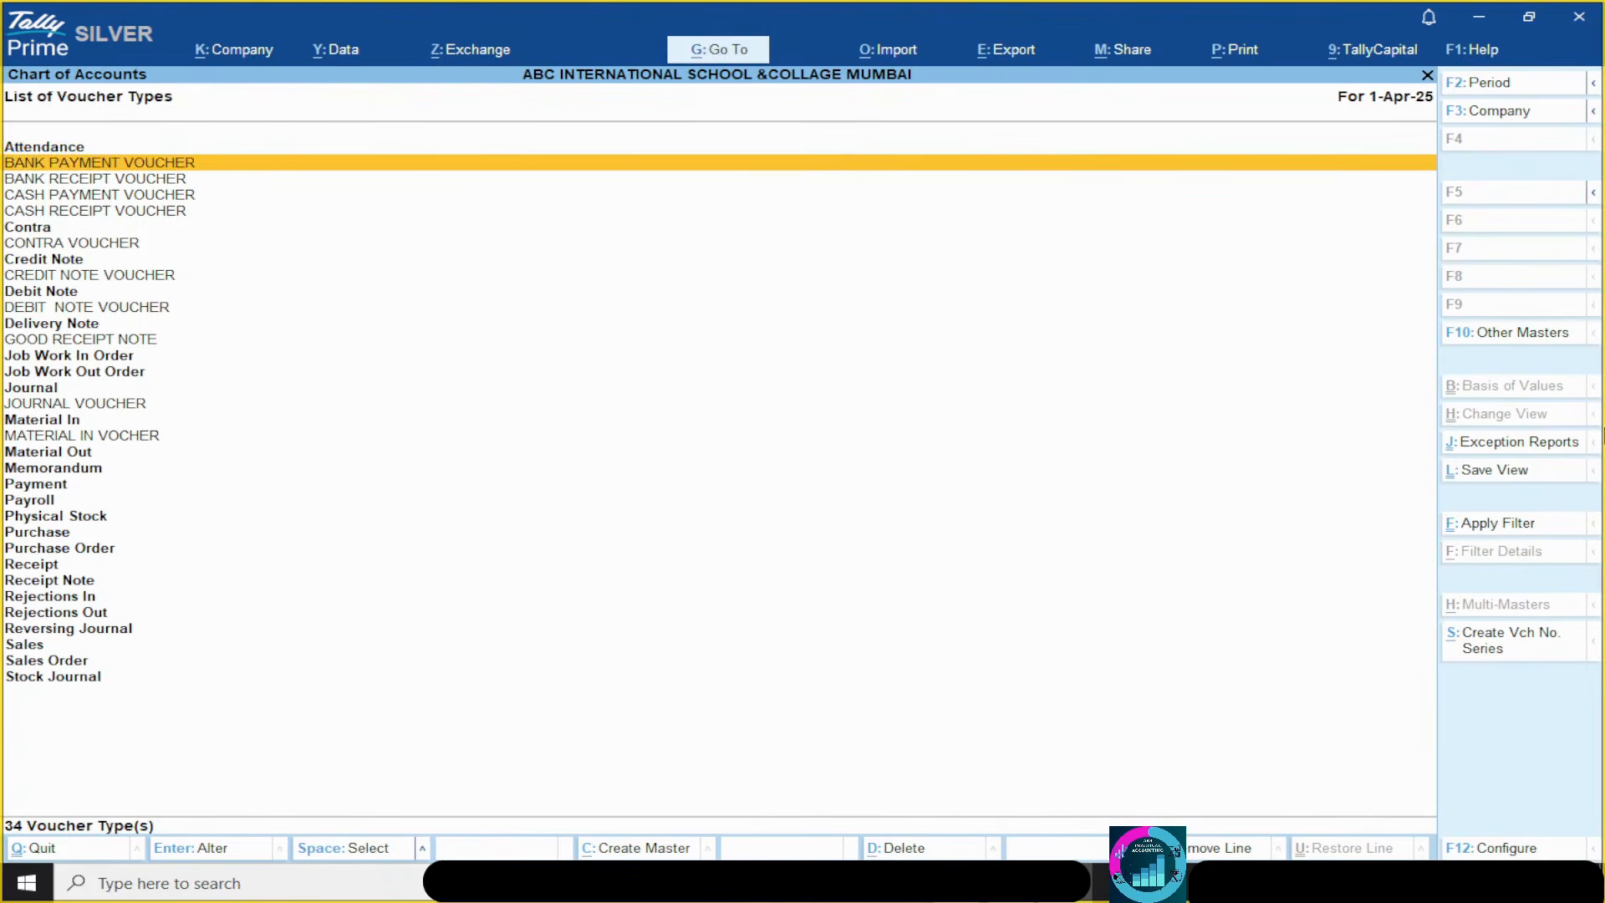
key(Down)
key(Down)
key(Down)
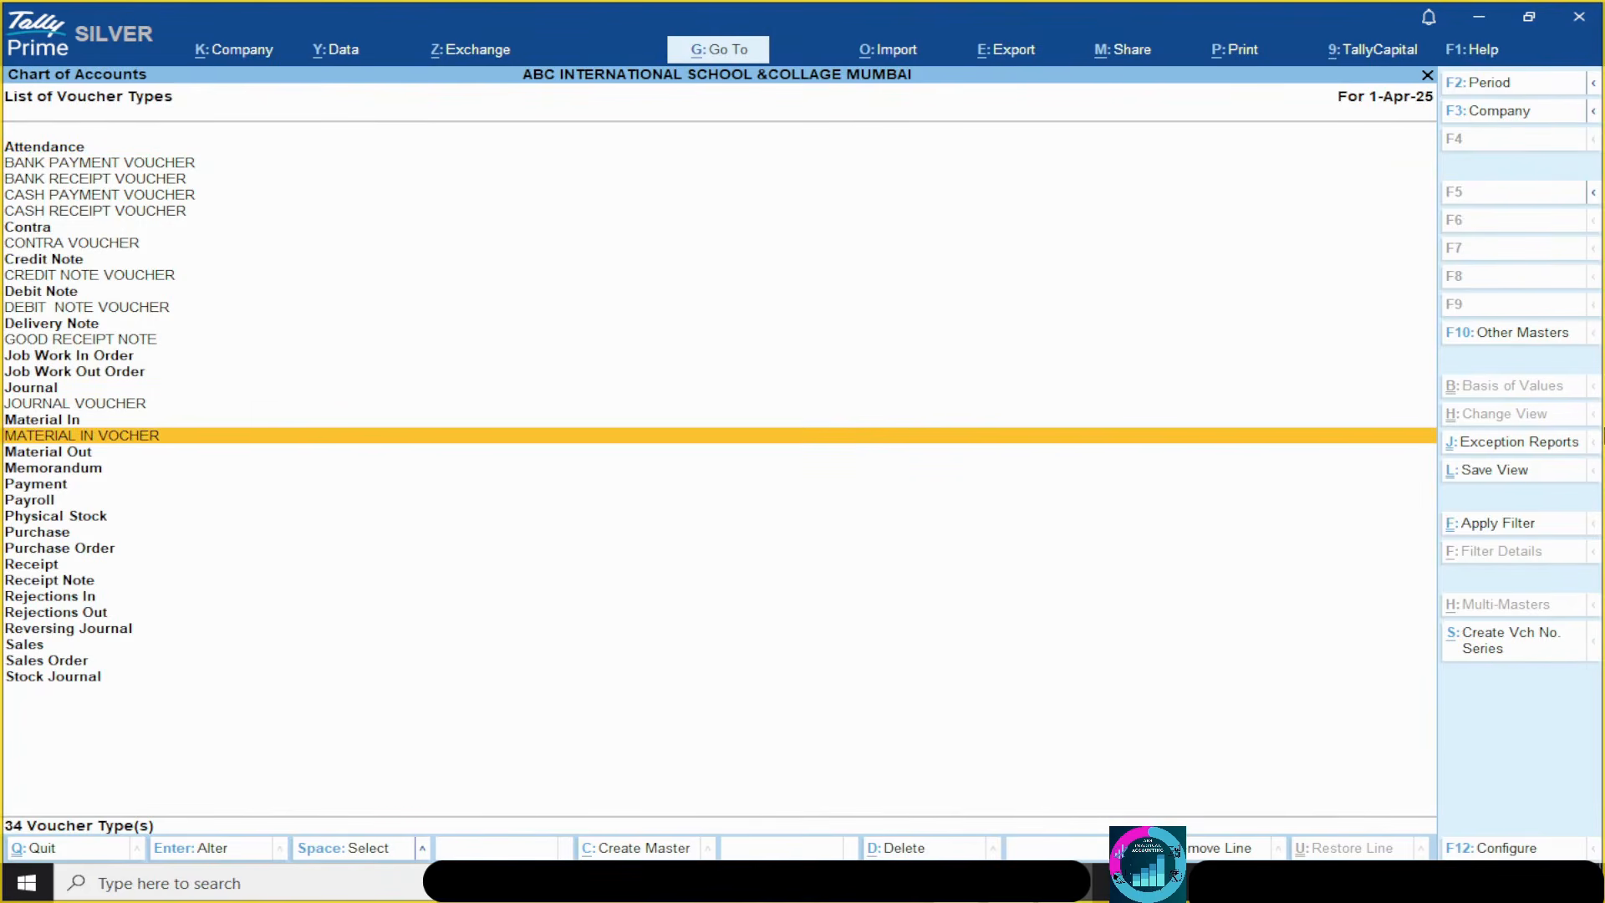
- Reopen the voucher types list from the chart of accounts and start a new voucher type named MATERIAL OUT VOOCHER
key(Escape)
key(Escape)
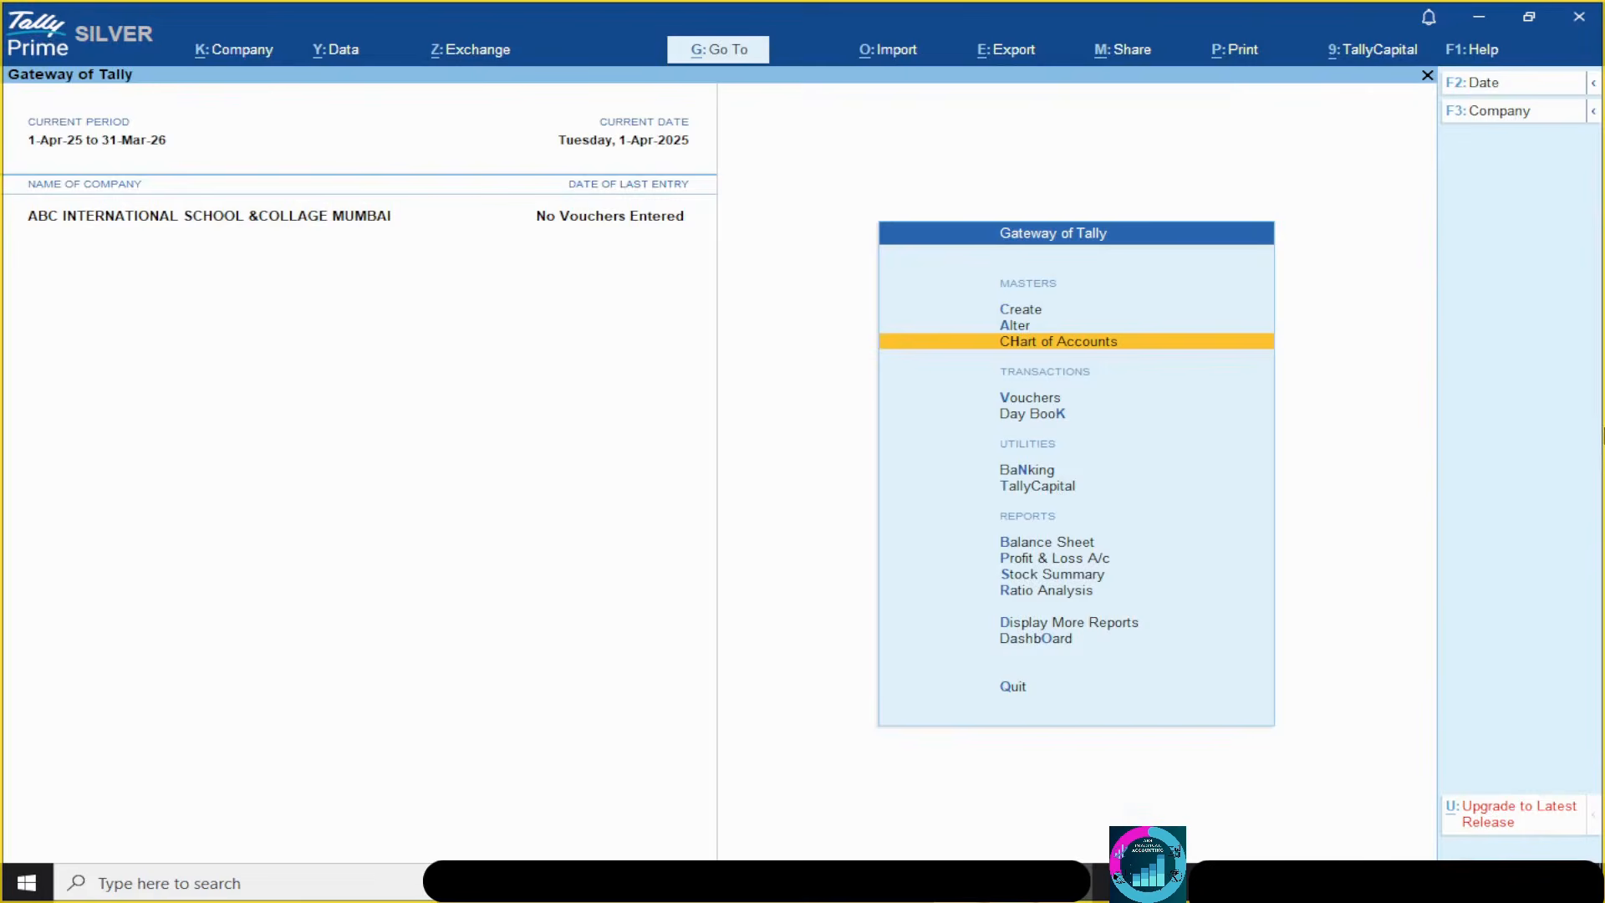
key(Return)
key(Down)
key(Return)
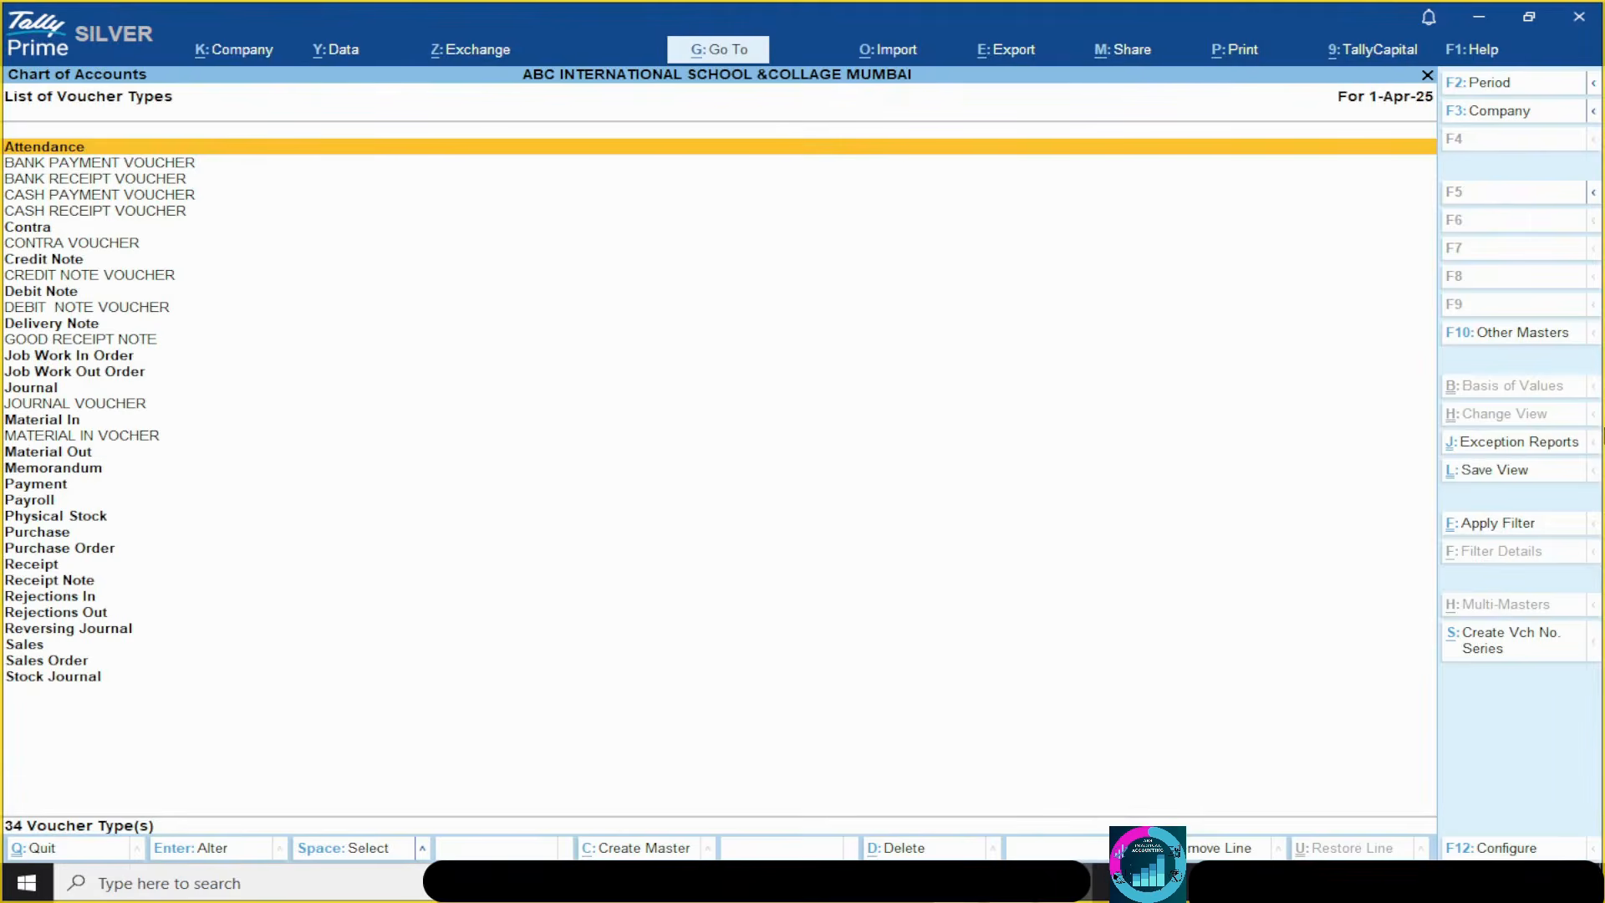
key(alt+c)
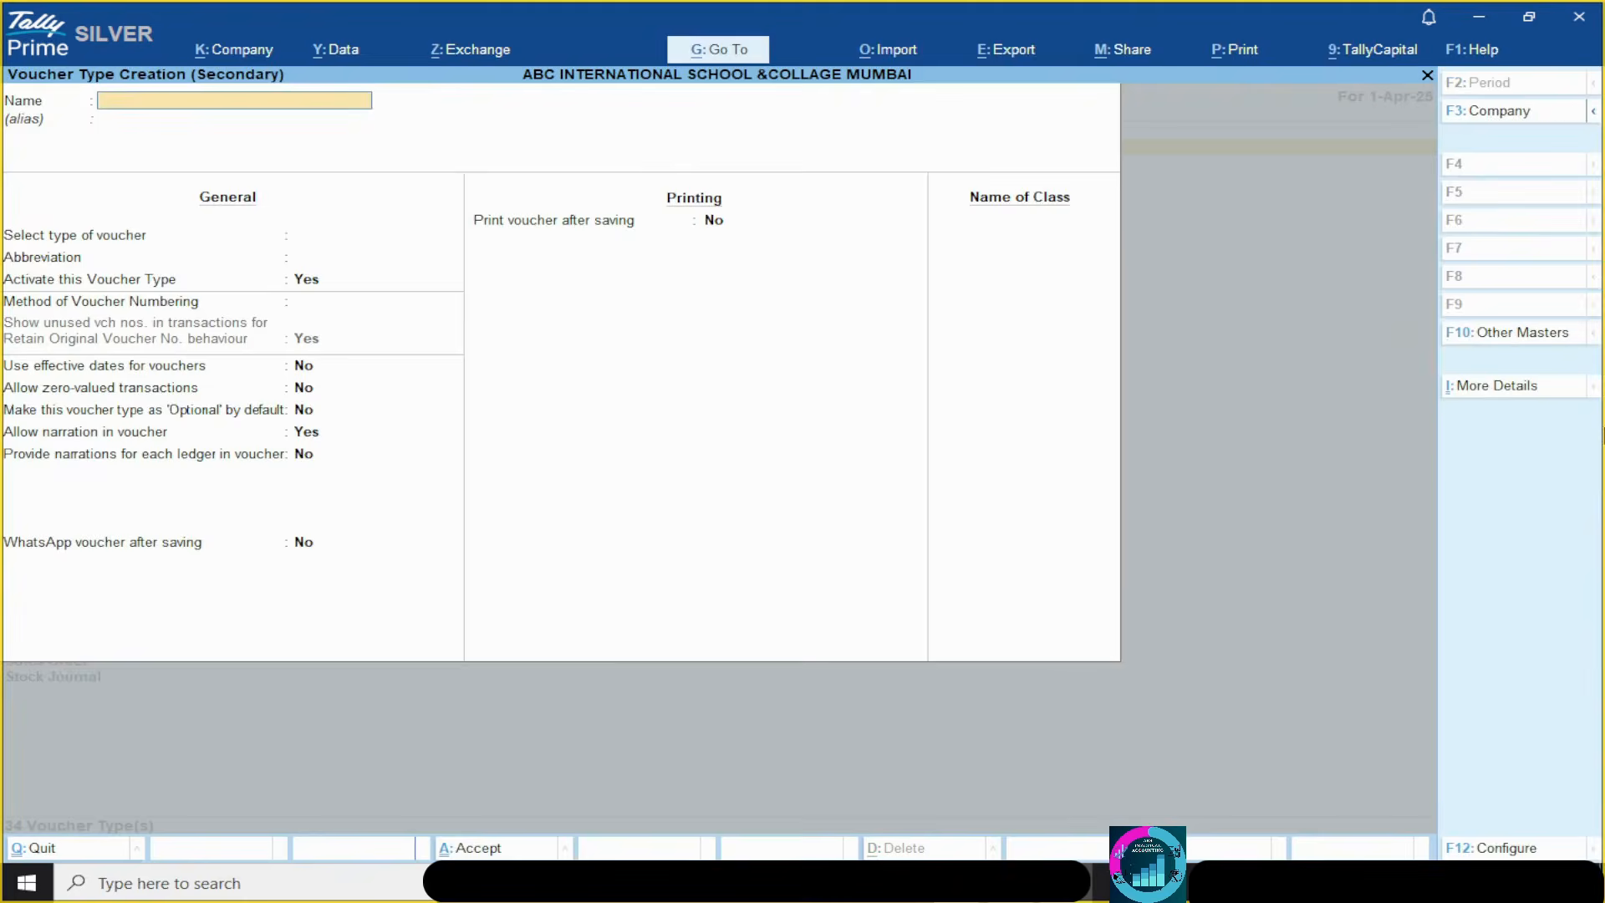
text(MATERIAL OUT VOOCHER)
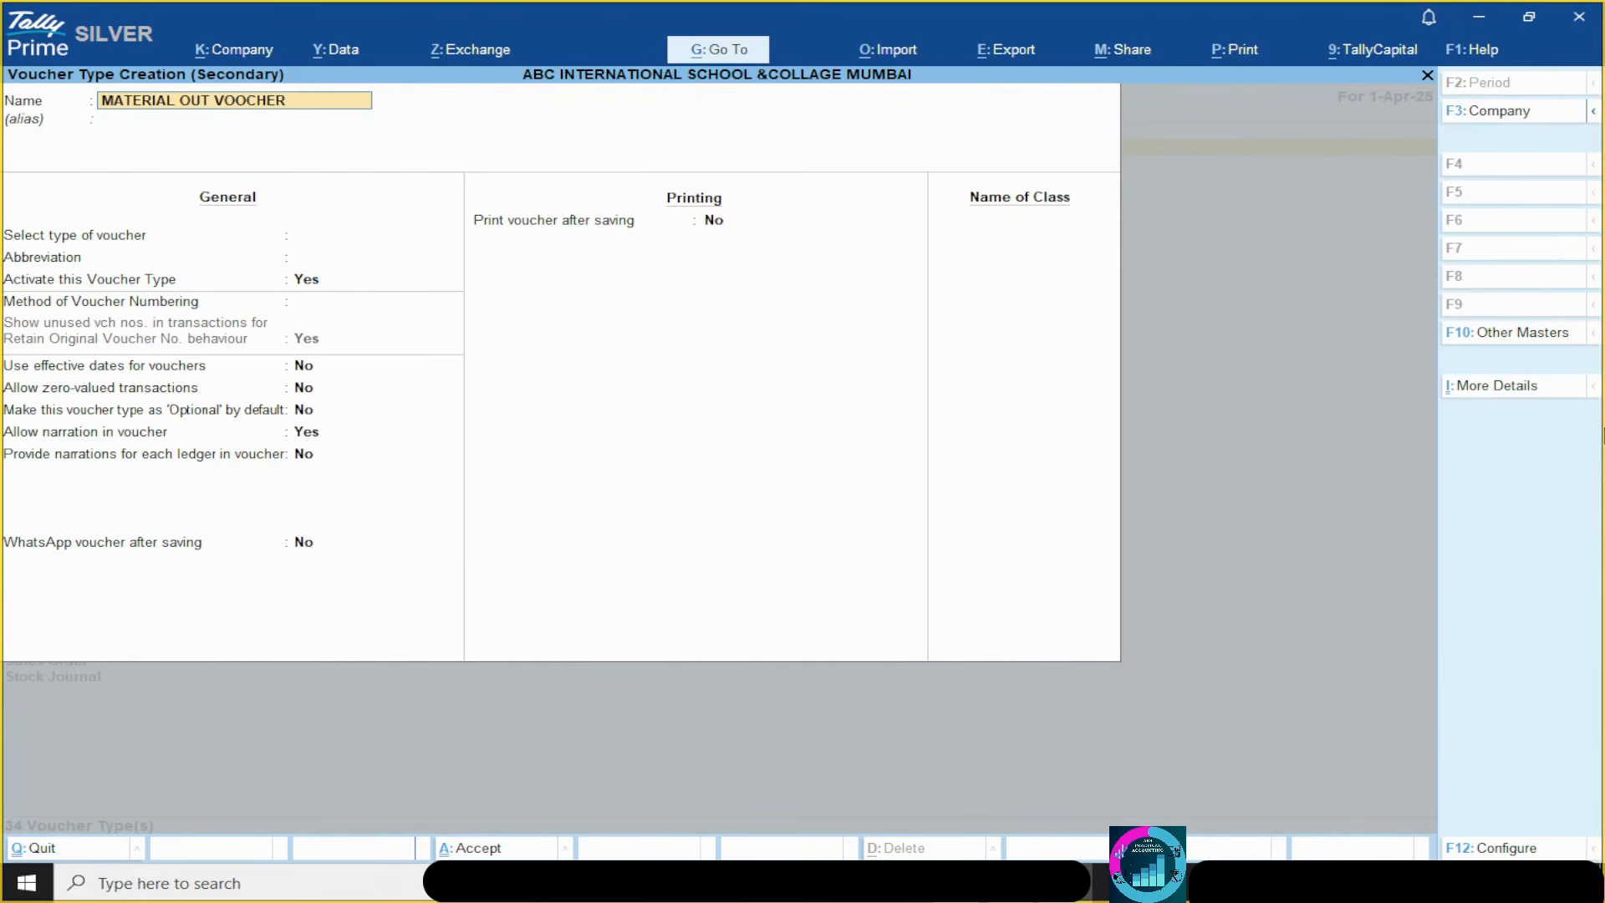
key(Return)
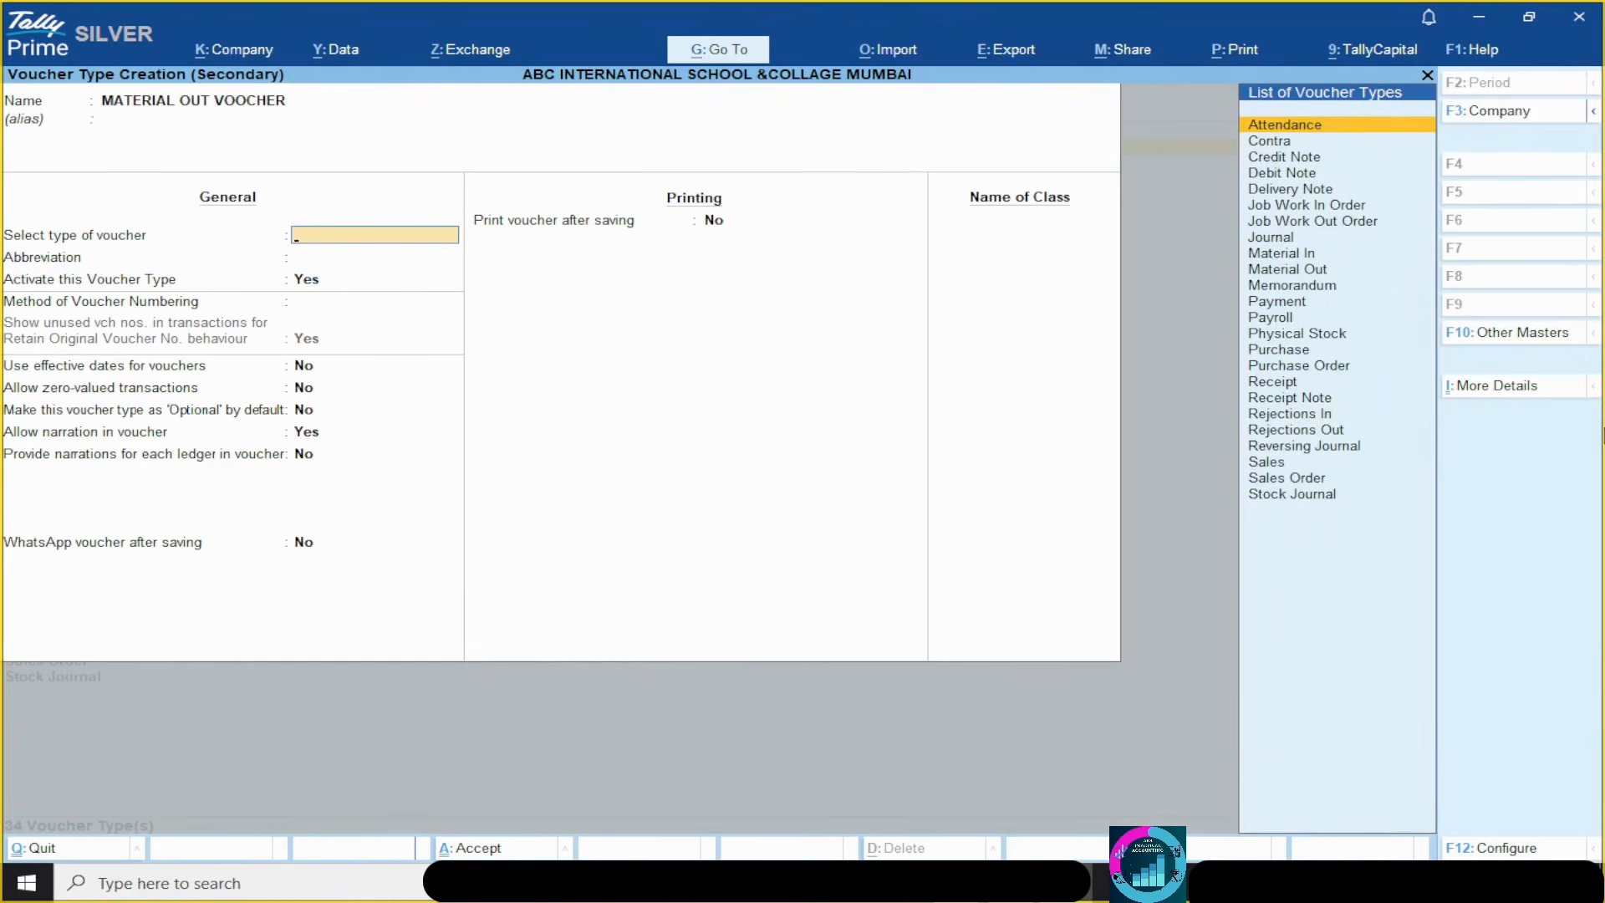
- Base the new voucher type on Material Out, keeping the abbreviation Mat Out and leaving it active
key(Down)
key(Down)
key(Down)
key(Down)
key(Down)
key(Down)
key(Down)
key(Down)
key(Down)
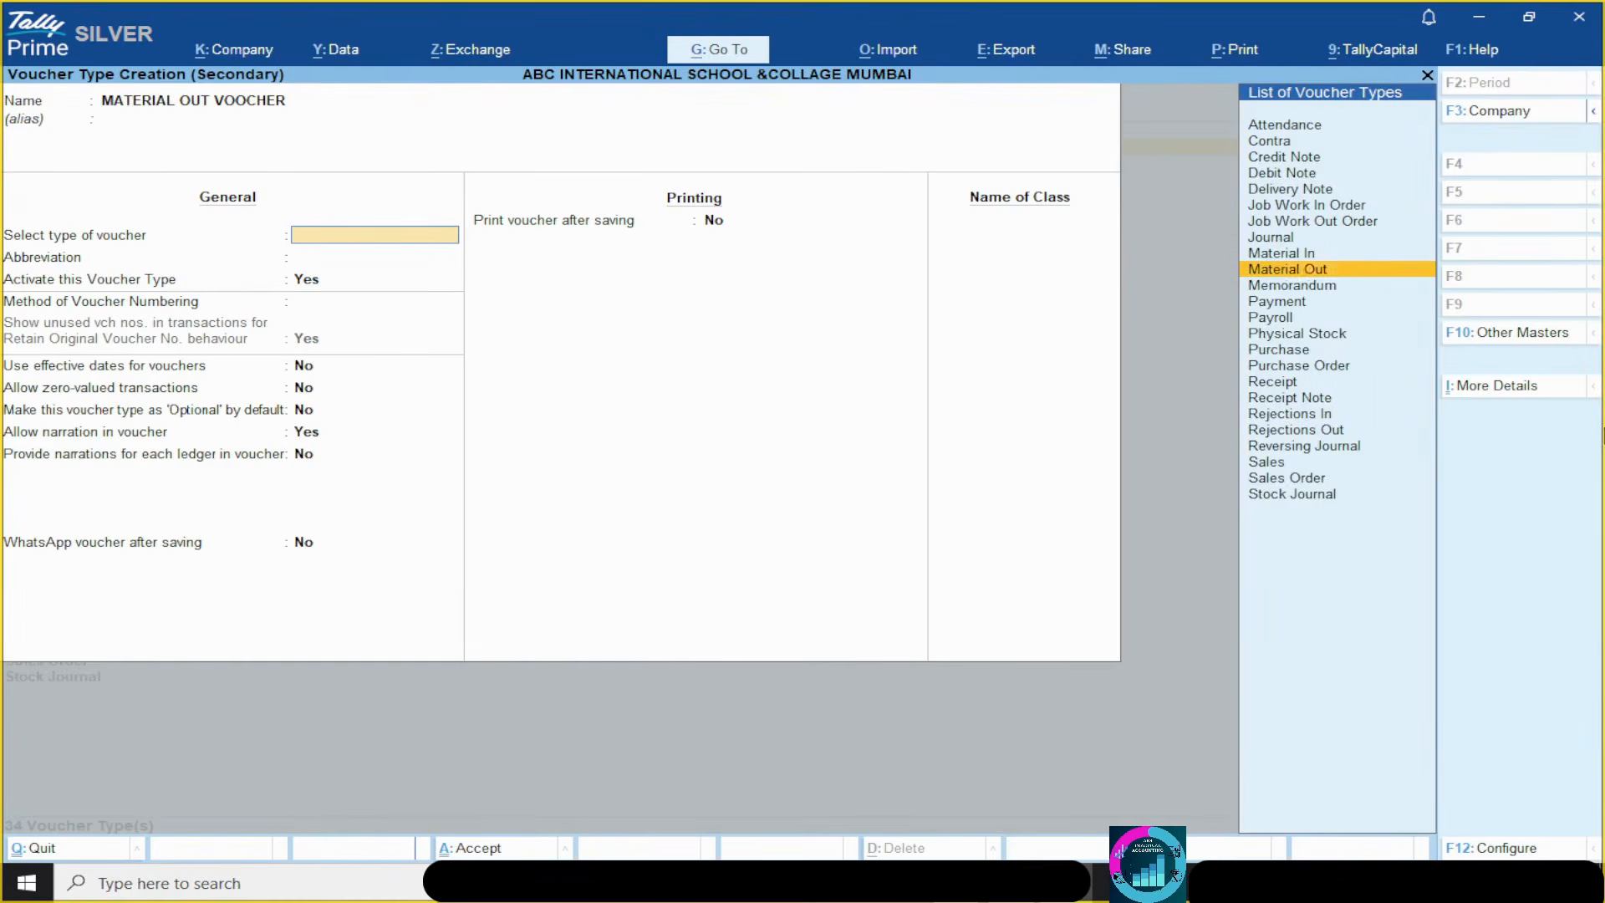
key(Return)
key(Return)
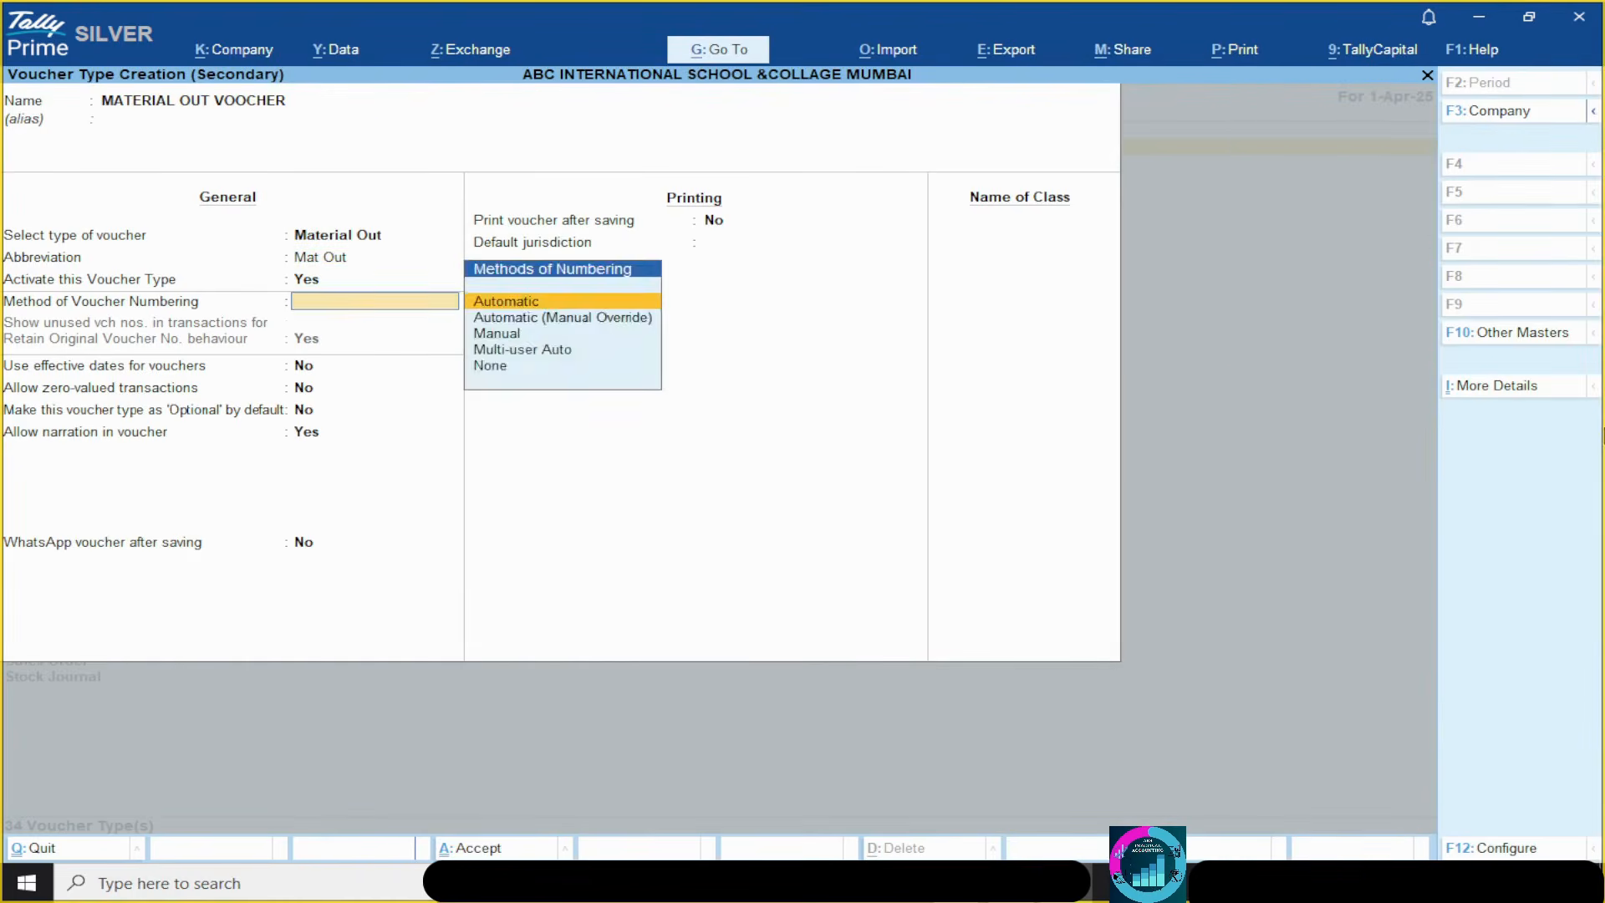
- Give the material out voucher Automatic numbering with Retain Original Voucher No. and enable additional numbering details
key(Return)
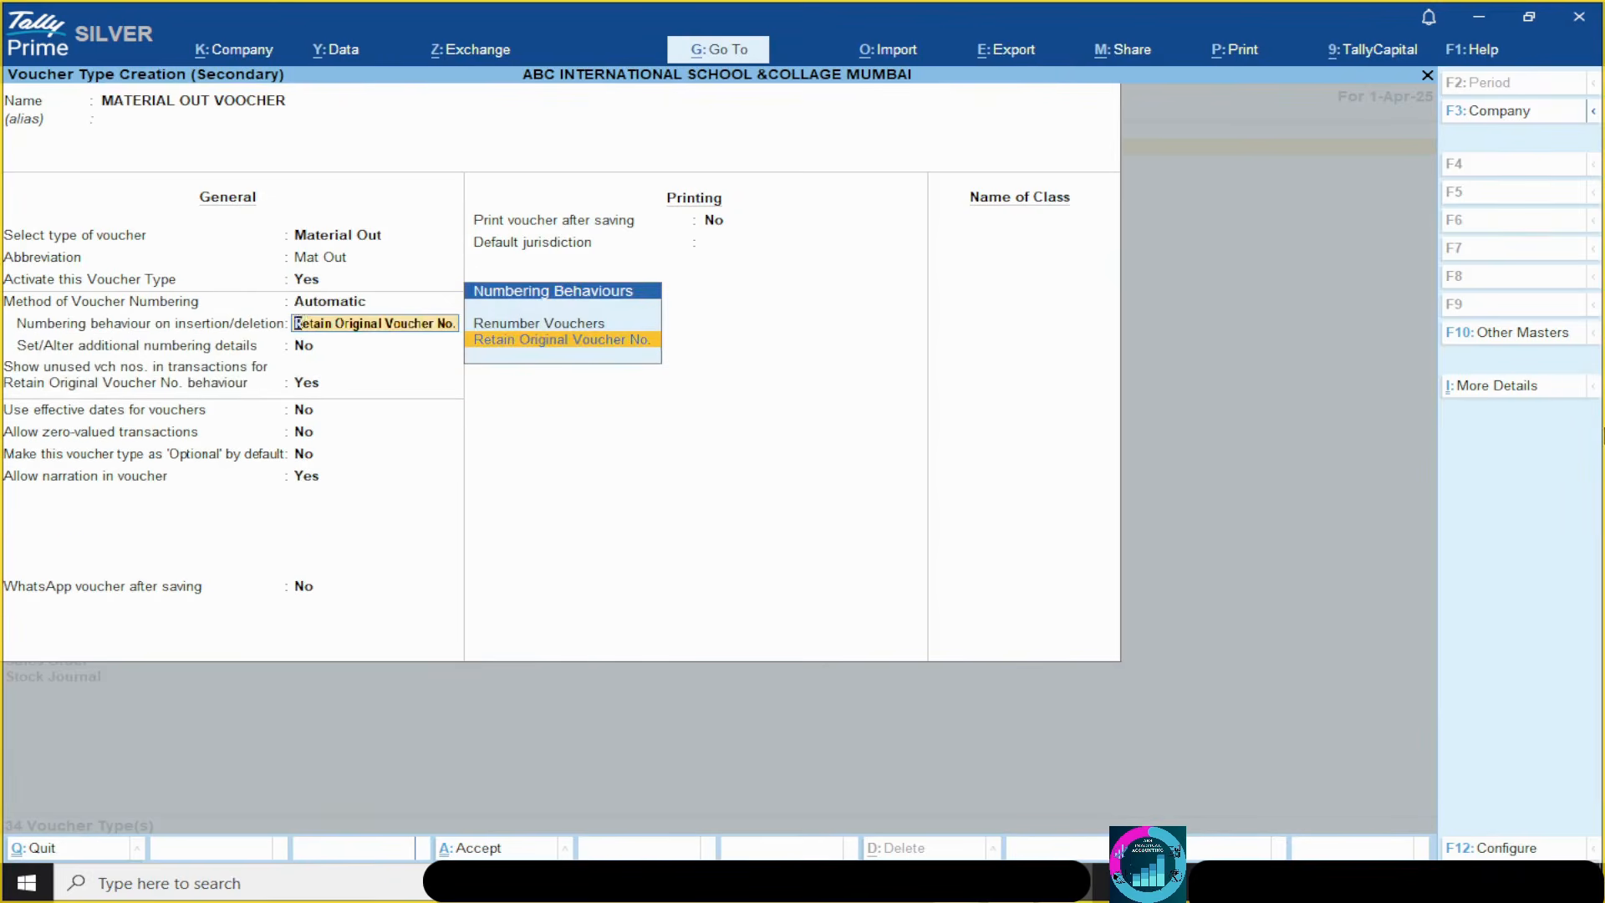
key(Return)
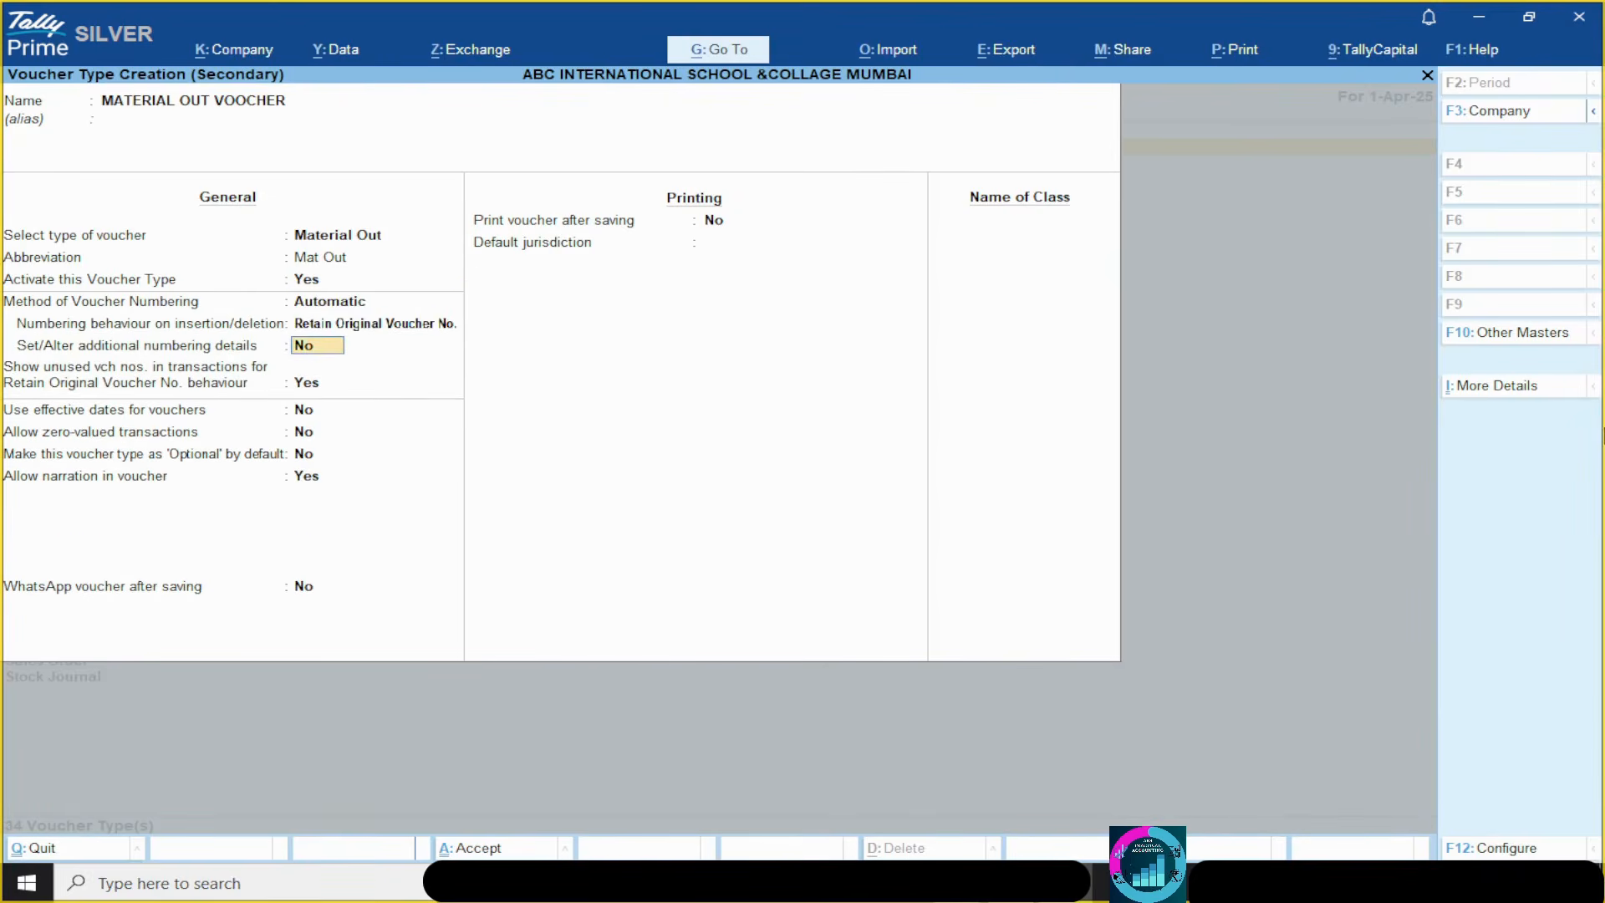
text(Y)
key(Return)
- Set the material out voucher's numbering to start at 1 and restart yearly from 1-Apr-25, without zero prefill
key(Return)
key(Return)
key(Return)
key(Return)
key(Return)
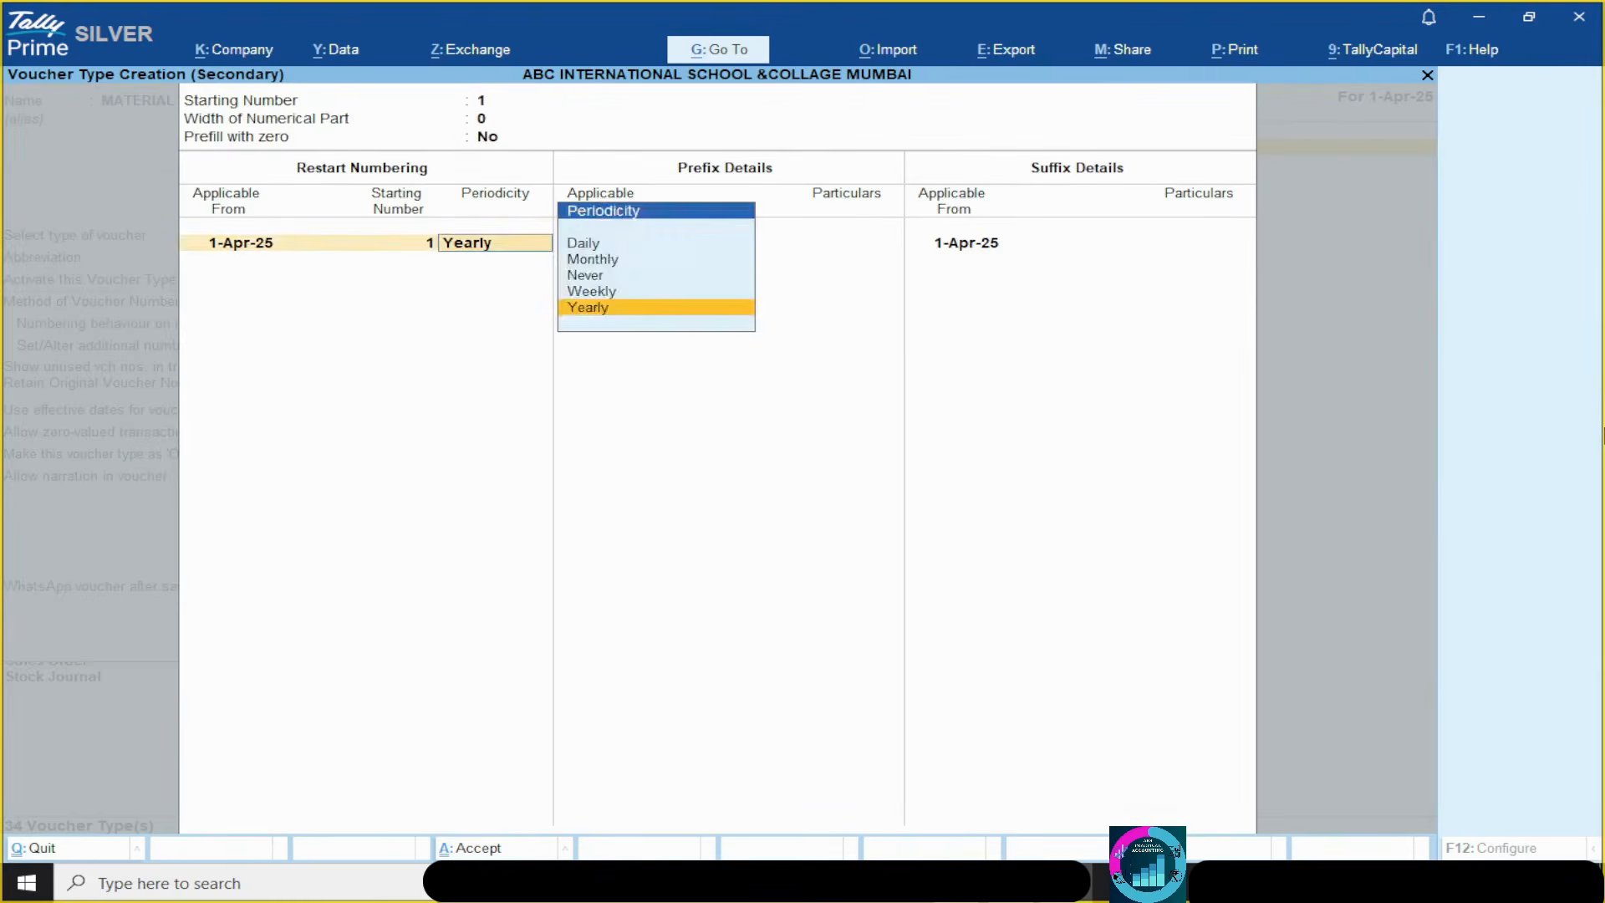
key(Return)
- Check the reference slide, set the material out voucher's prefix to M OUT V/25-26/ from 1-Apr-25, and save the voucher type
key(Return)
key(Return)
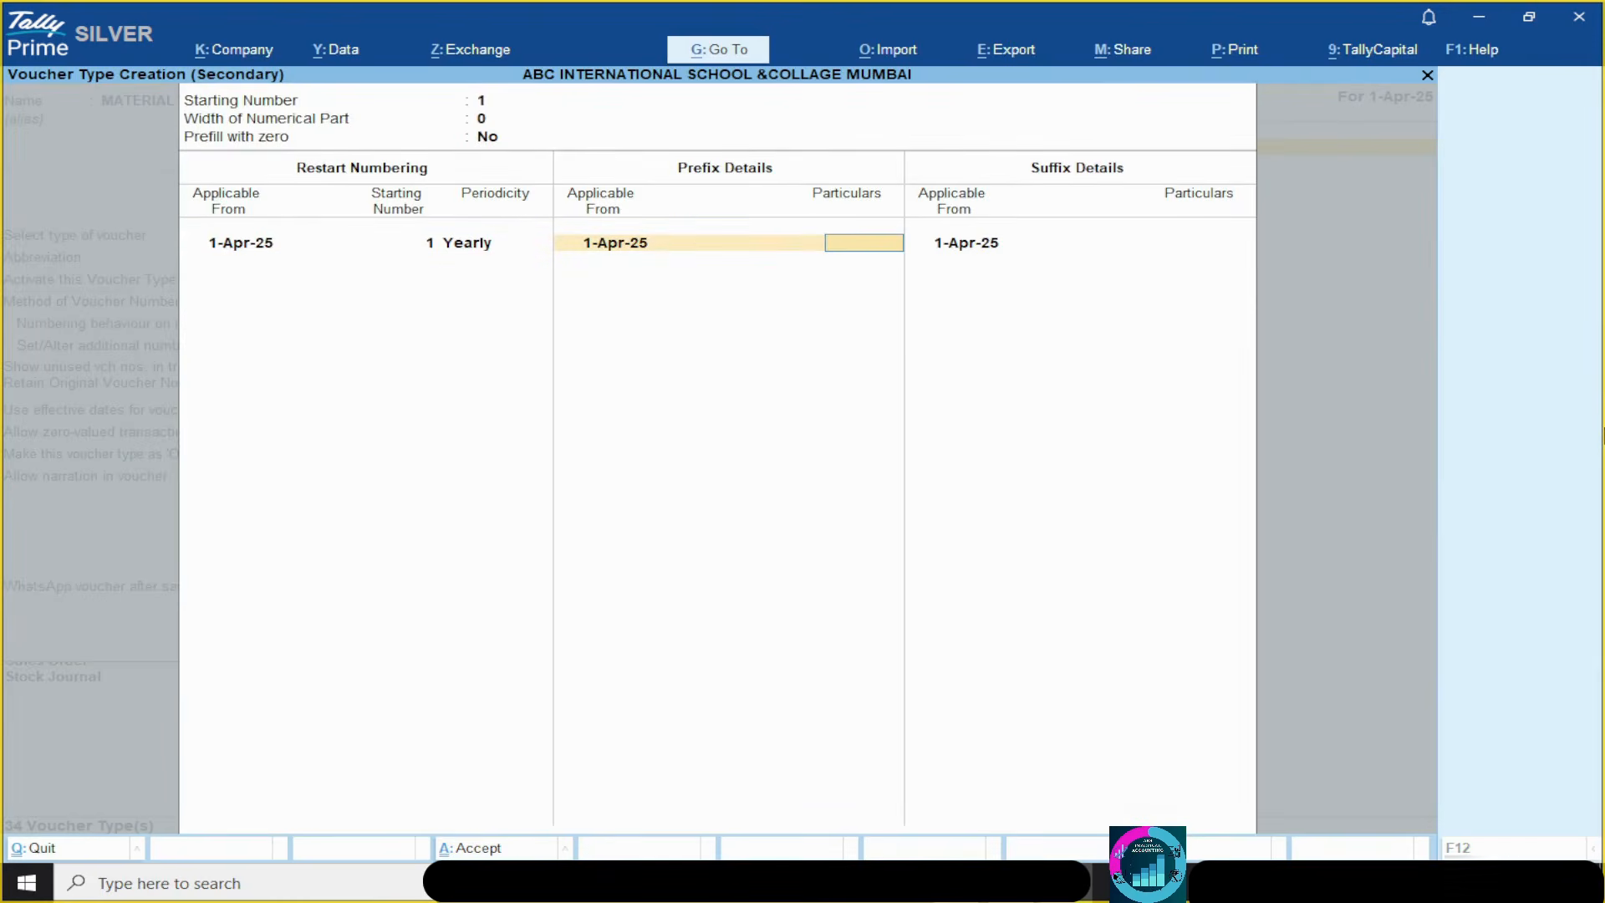
key(alt+Tab)
key(alt+Tab)
text(M OUT V/25-/)
key(BackSpace)
text(26/)
key(ctrl+a)
key(ctrl+a)
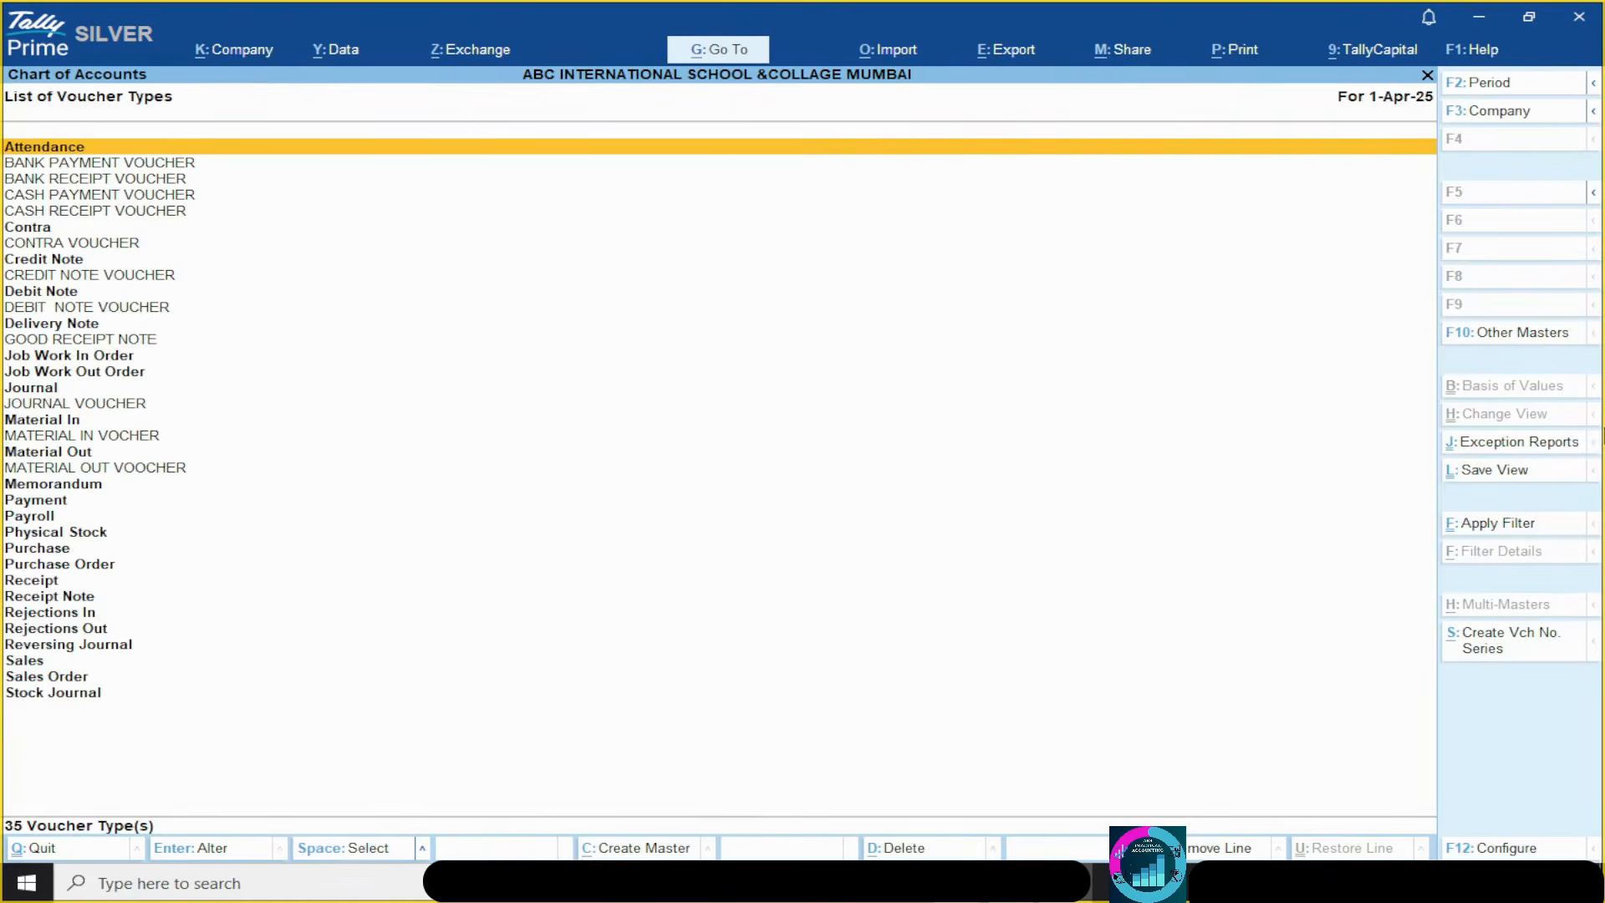
- Look through the list of voucher types down to the new material out voucher
key(Down)
key(Down)
key(Down)
key(Down)
key(Down)
key(Down)
key(Down)
key(Down)
key(Down)
key(Down)
key(Down)
key(Down)
key(Down)
key(Down)
key(Down)
key(Down)
key(Down)
key(Down)
key(Down)
key(Down)
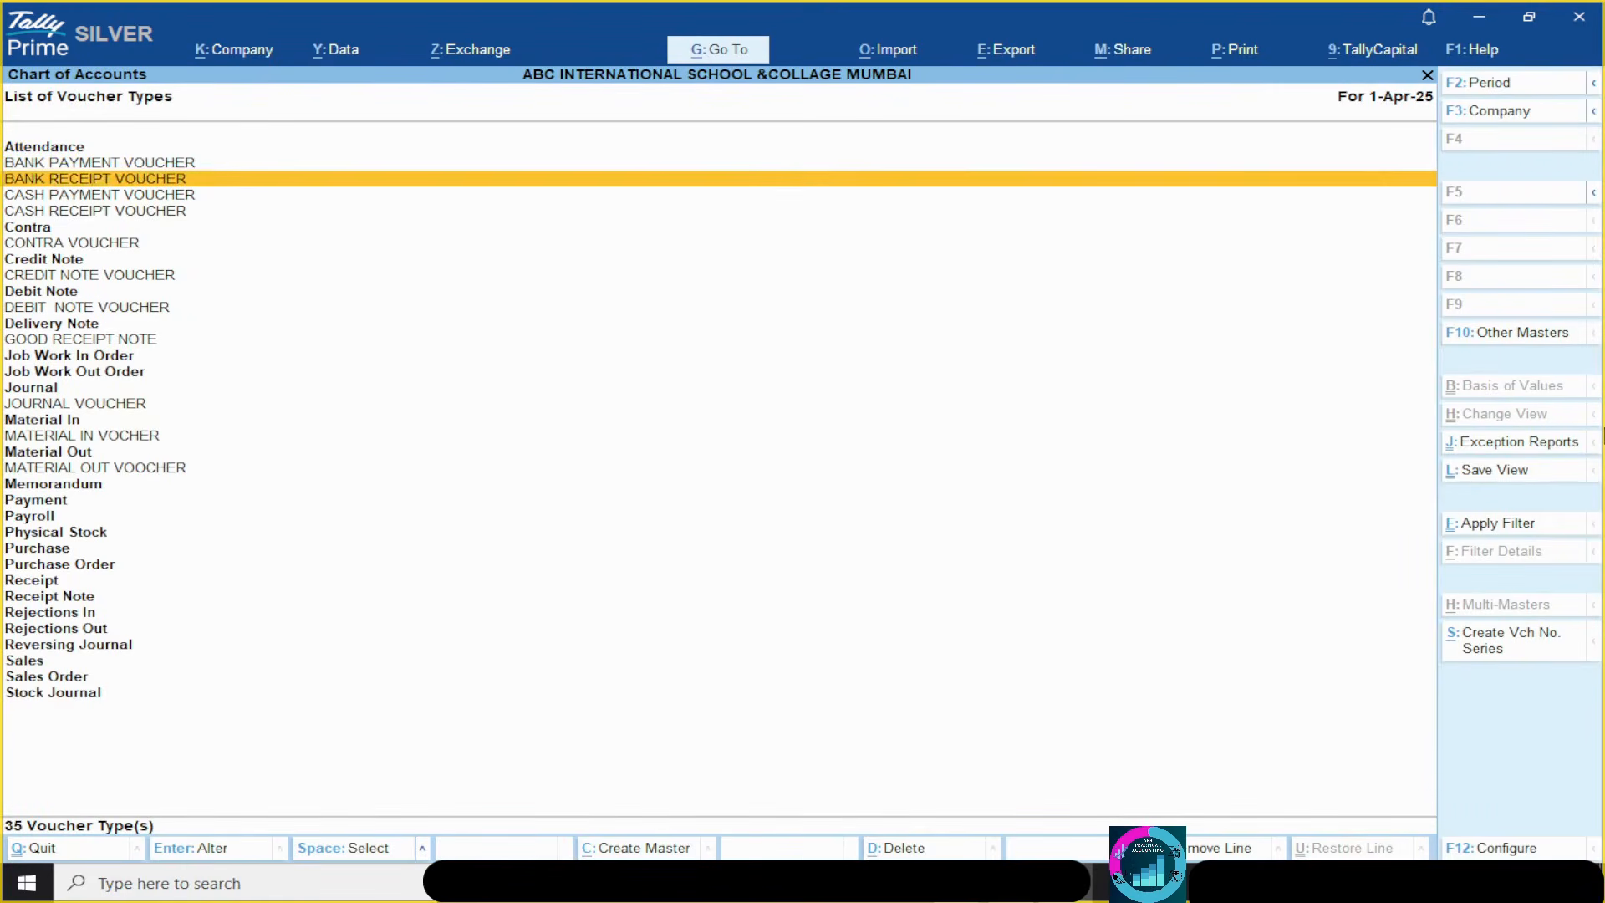
key(alt)
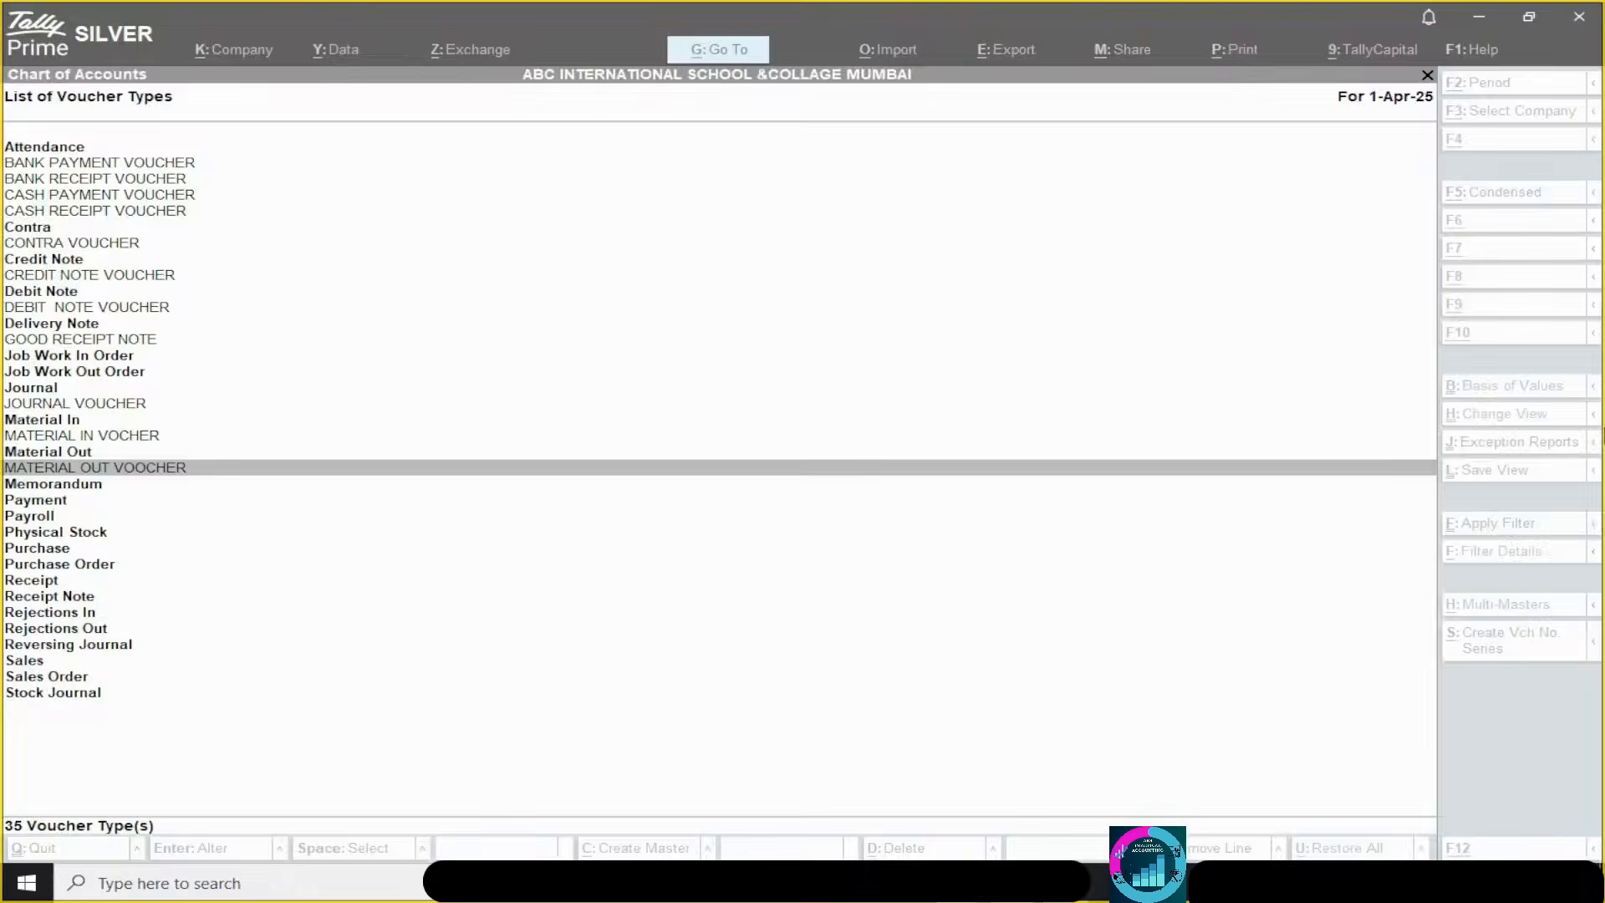
- Reopen the voucher types list from the chart of accounts and start a new voucher type named PURCHASE VOUCHER
key(Escape)
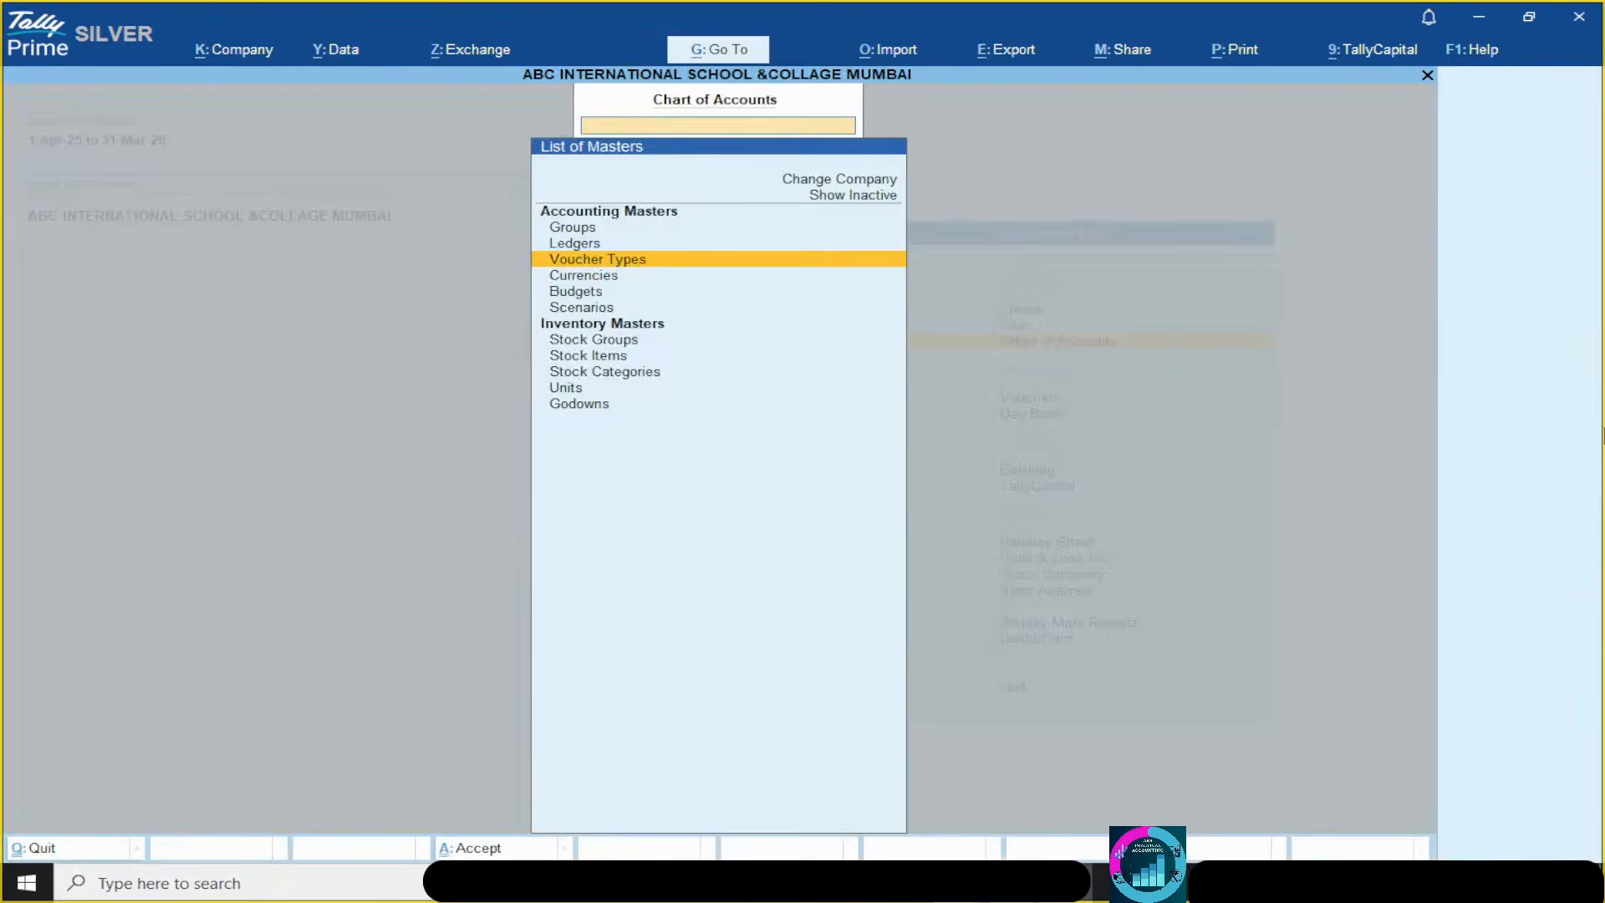
key(Escape)
key(Return)
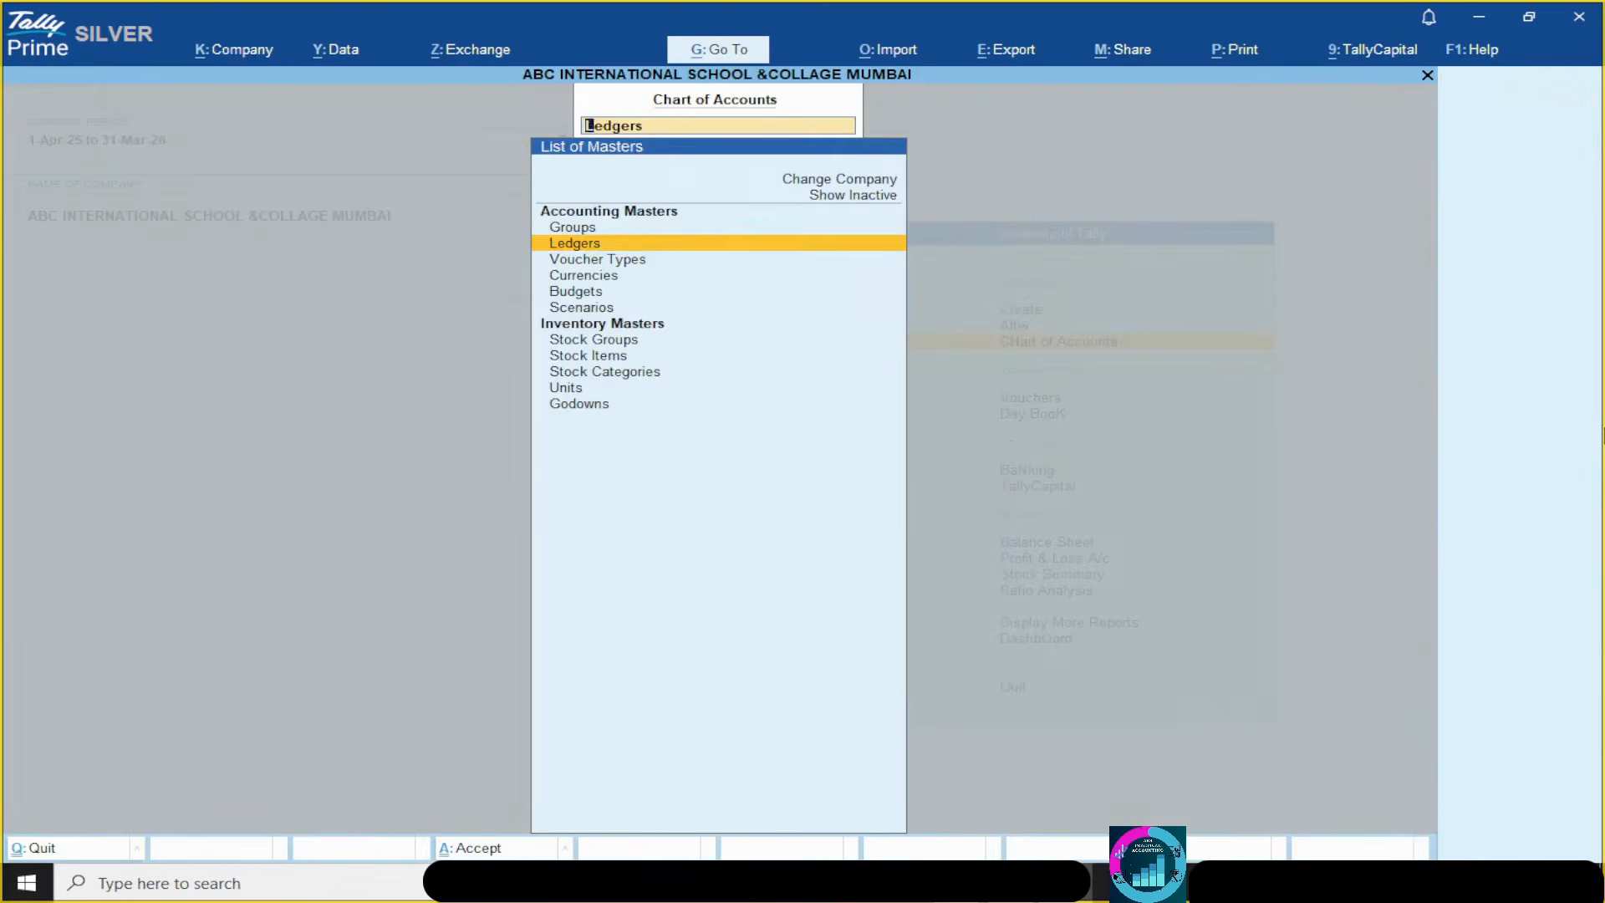
key(Down)
key(Return)
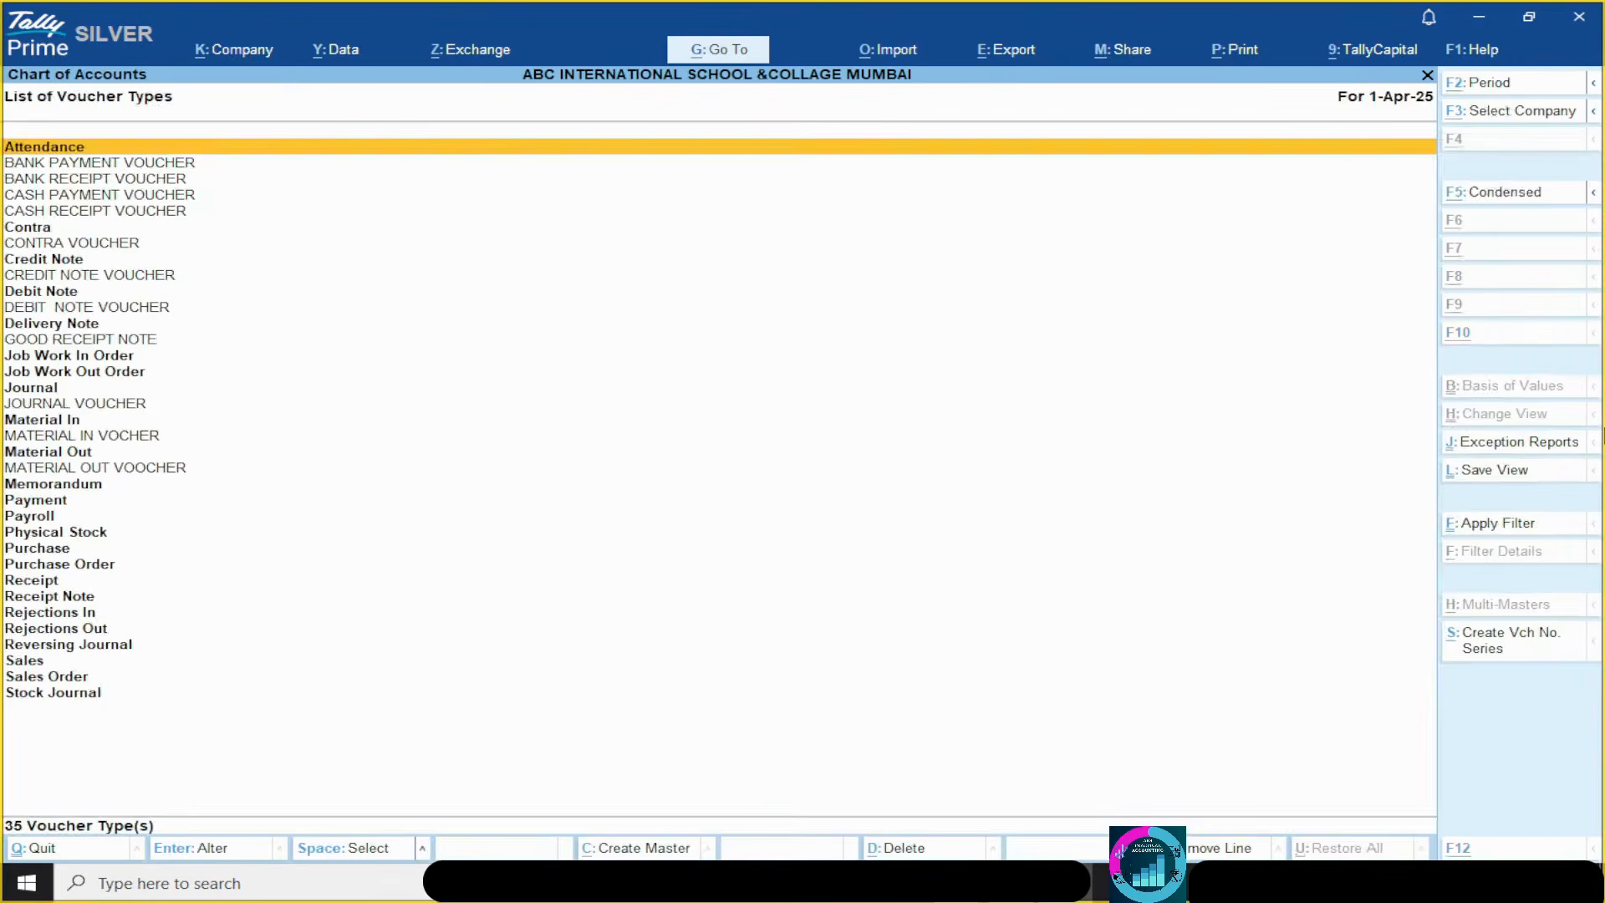
key(alt+c)
text(PUR)
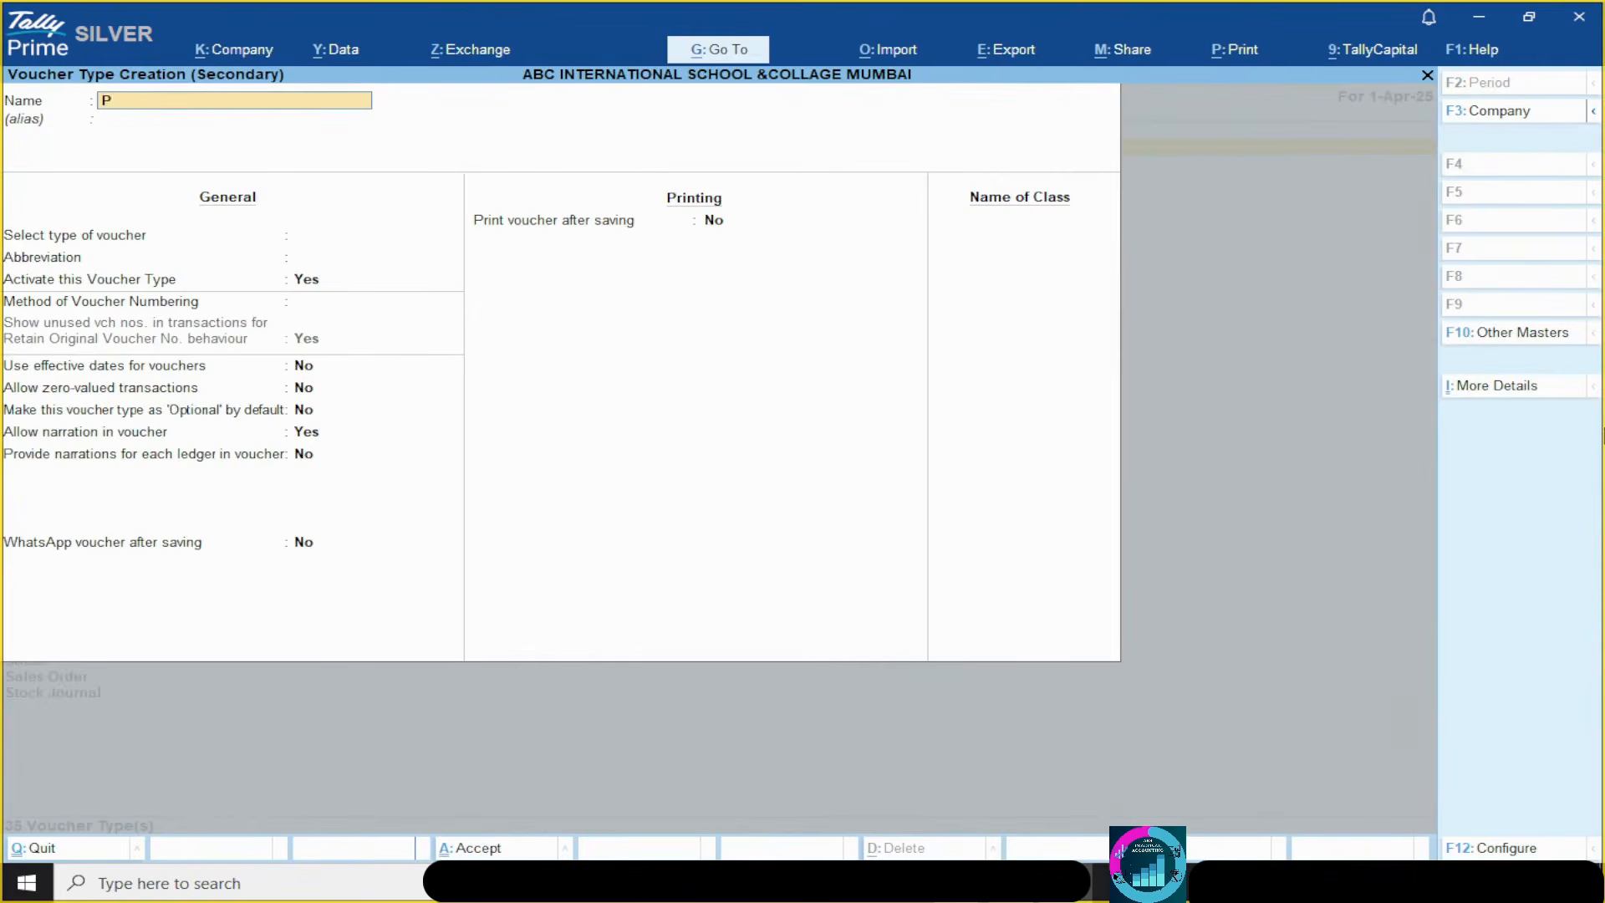
text(CHASE VOUCHR)
key(BackSpace)
key(BackSpace)
text(HAR)
key(BackSpace)
key(BackSpace)
text(ER)
key(Return)
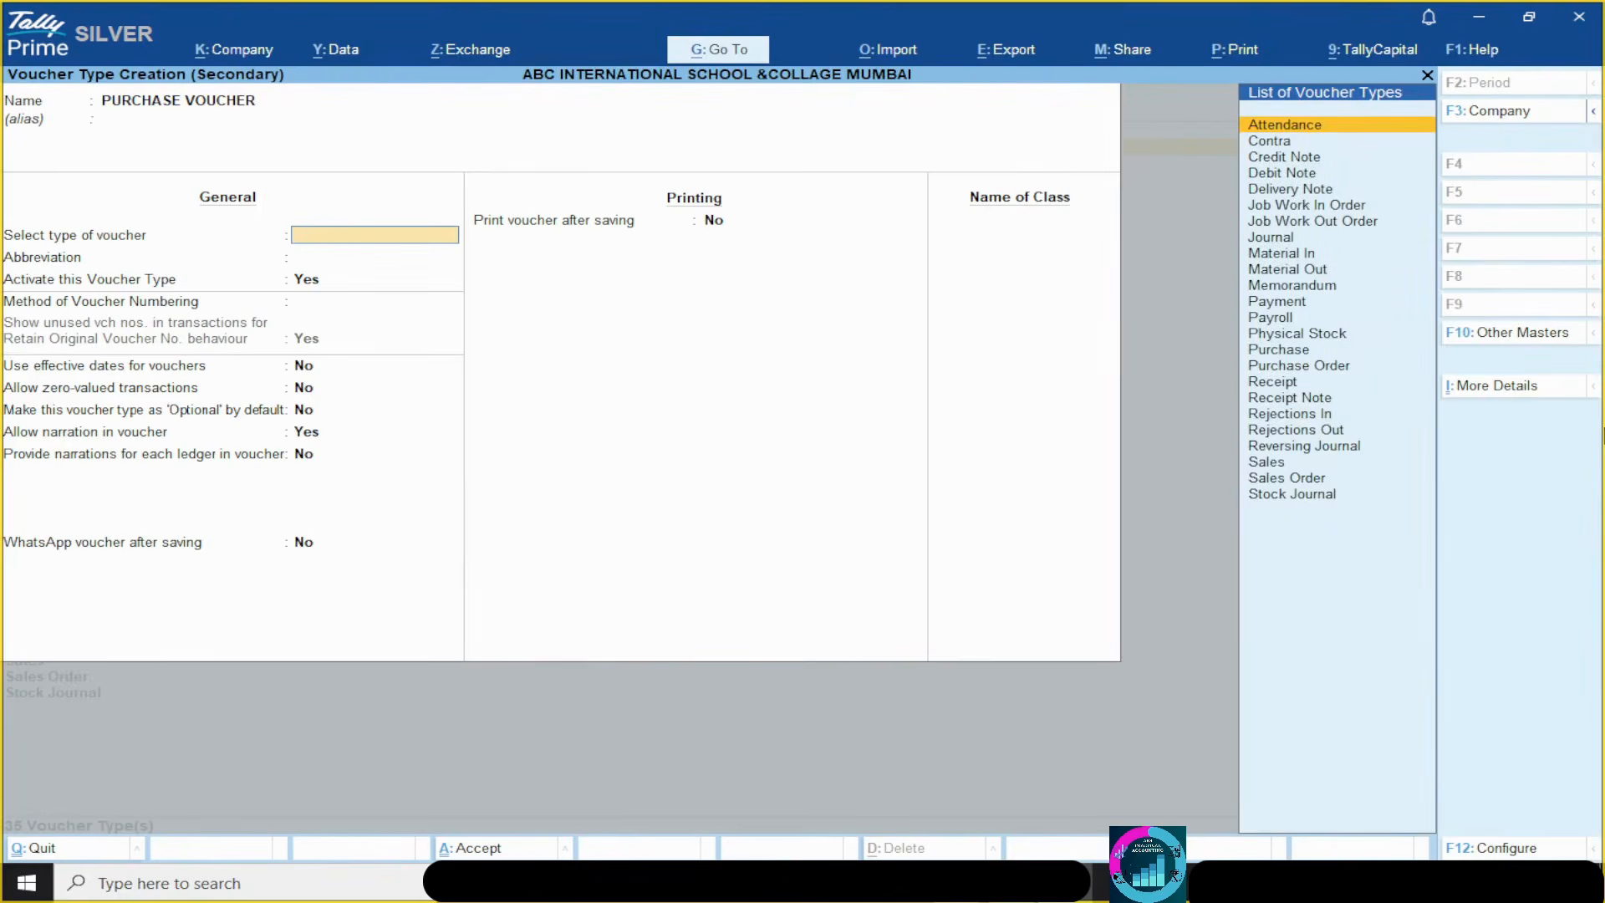
- Base the new voucher type on Purchase, keeping the abbreviation Purc and leaving it active
key(Down)
key(Down)
key(Down)
key(Down)
key(Down)
key(Down)
key(Down)
key(Down)
key(Down)
key(Down)
key(Down)
key(Down)
key(Down)
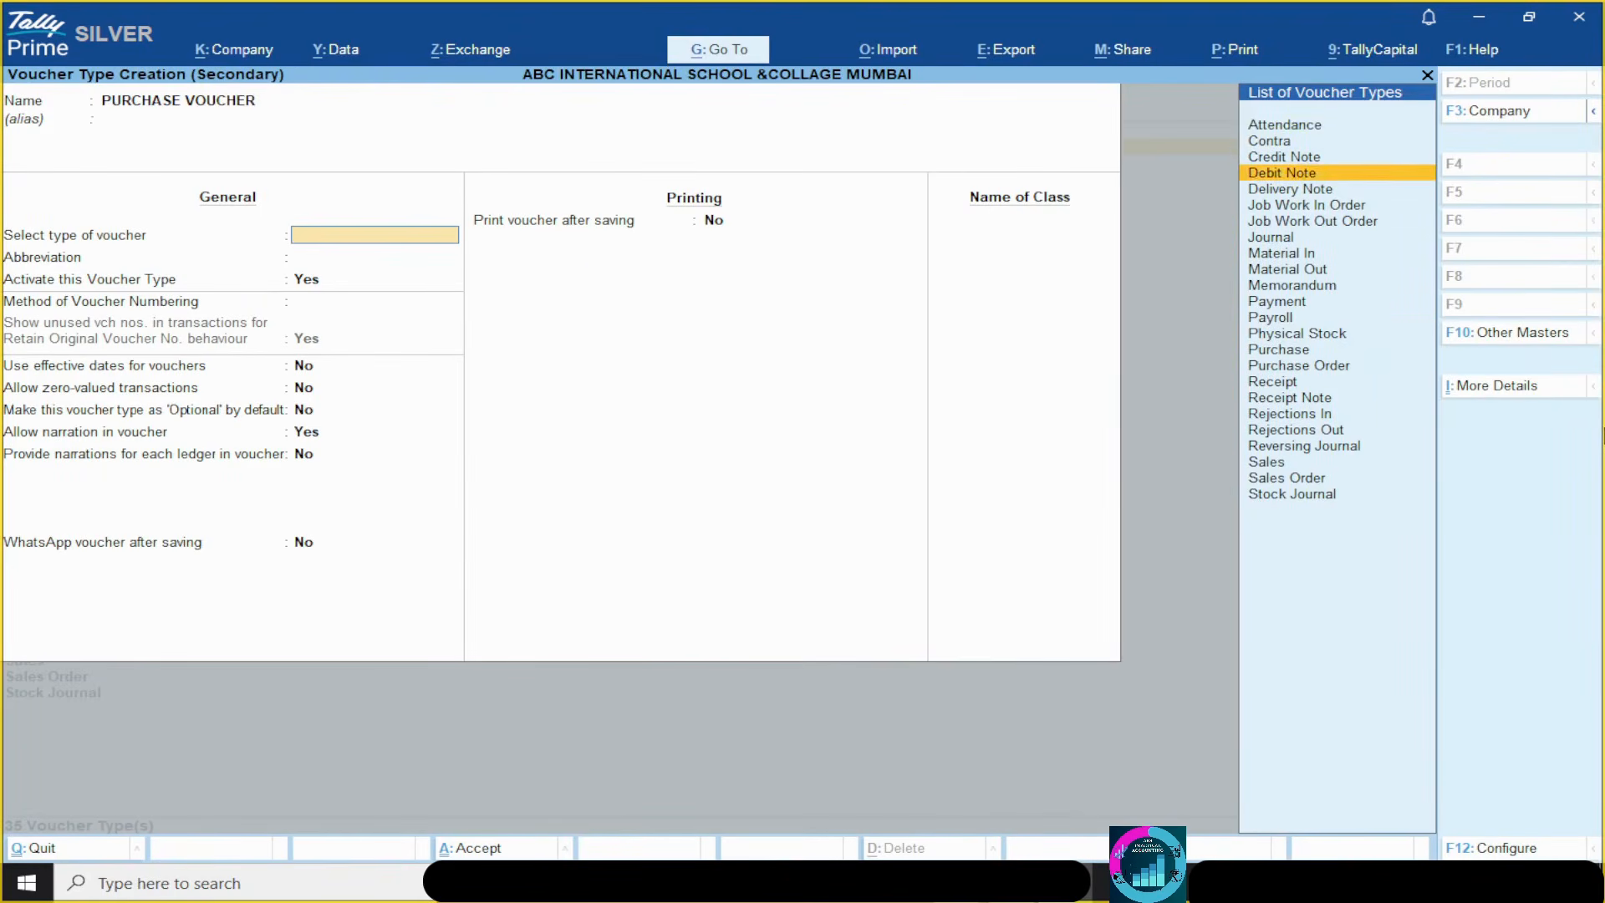
key(Down)
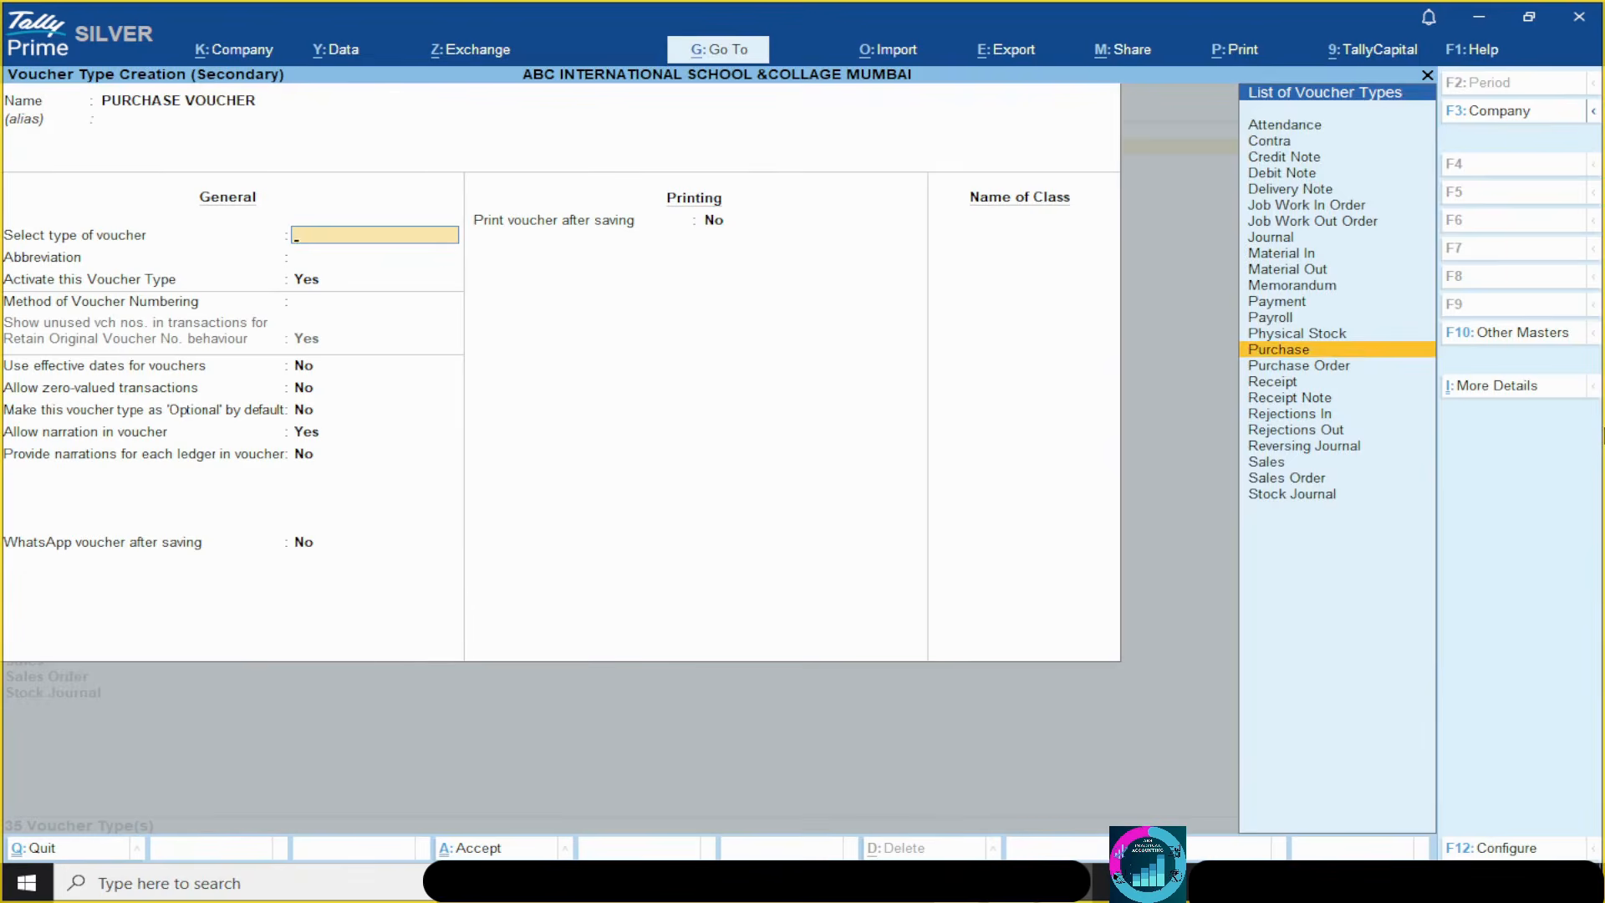
key(Return)
key(Return)
key(Return)
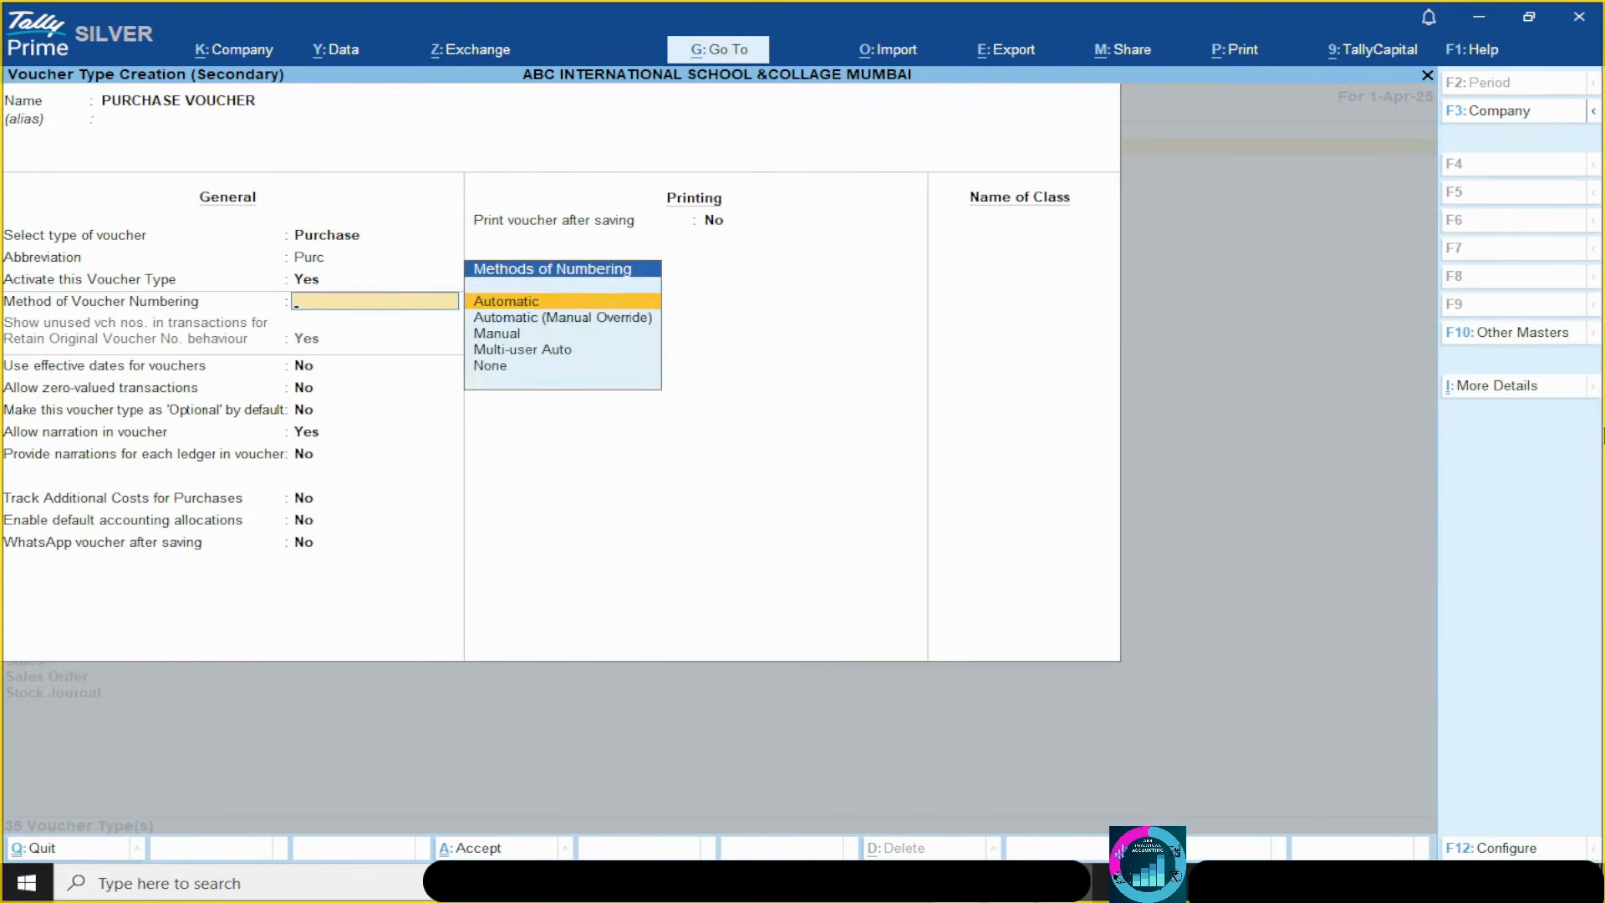
- Give the purchase voucher Automatic numbering with Retain Original Voucher No. and enable additional numbering details
key(Return)
key(Return)
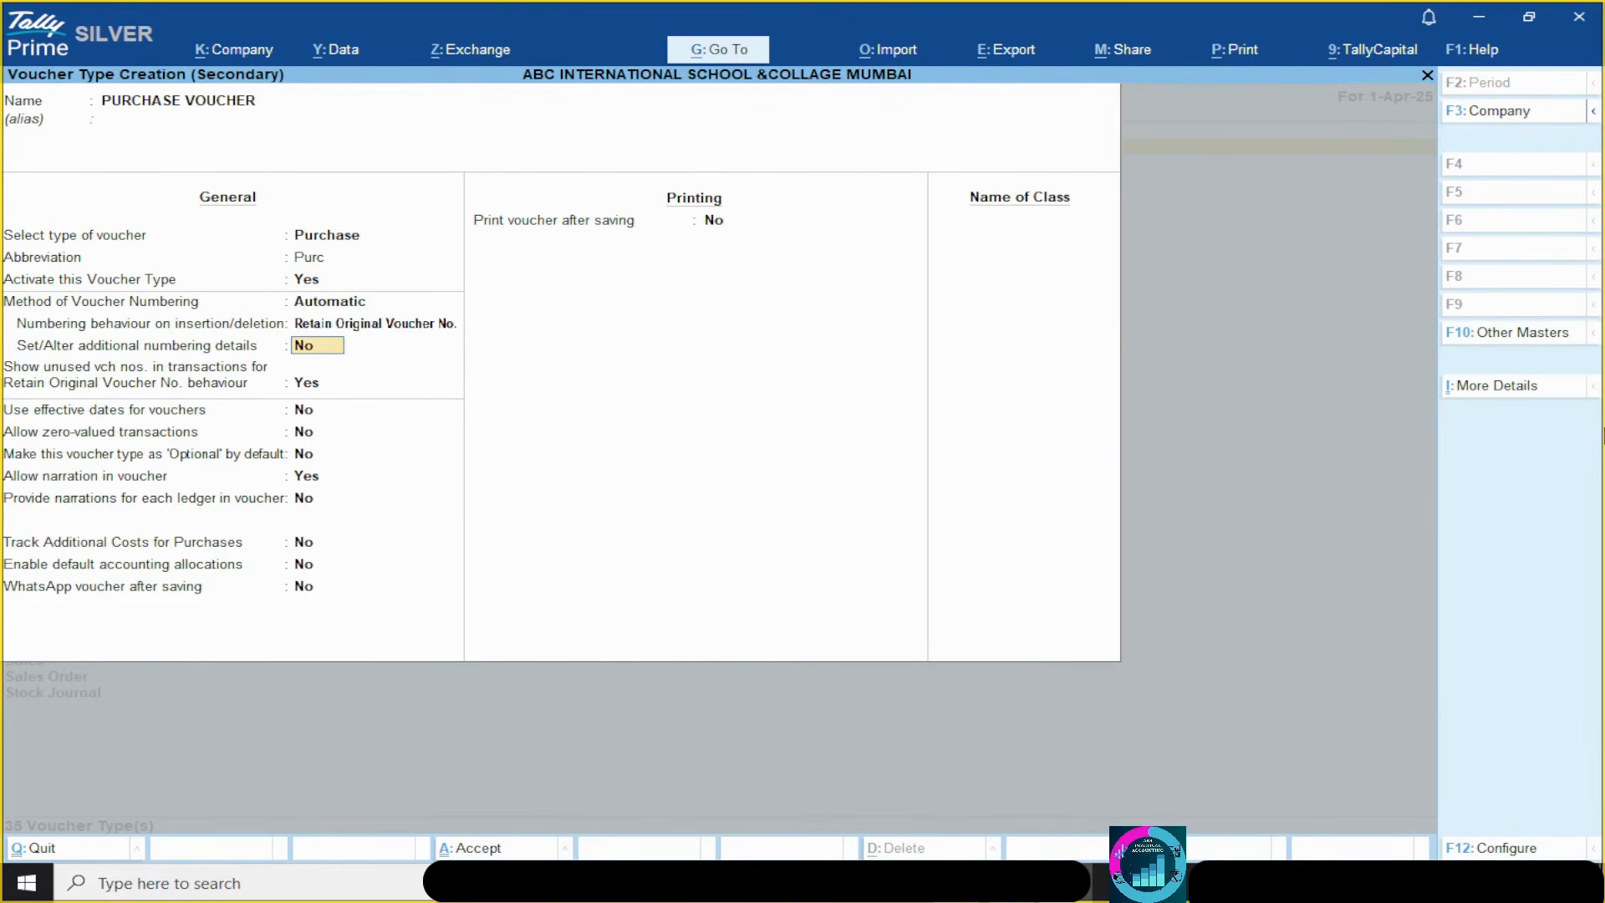
key(y)
key(Return)
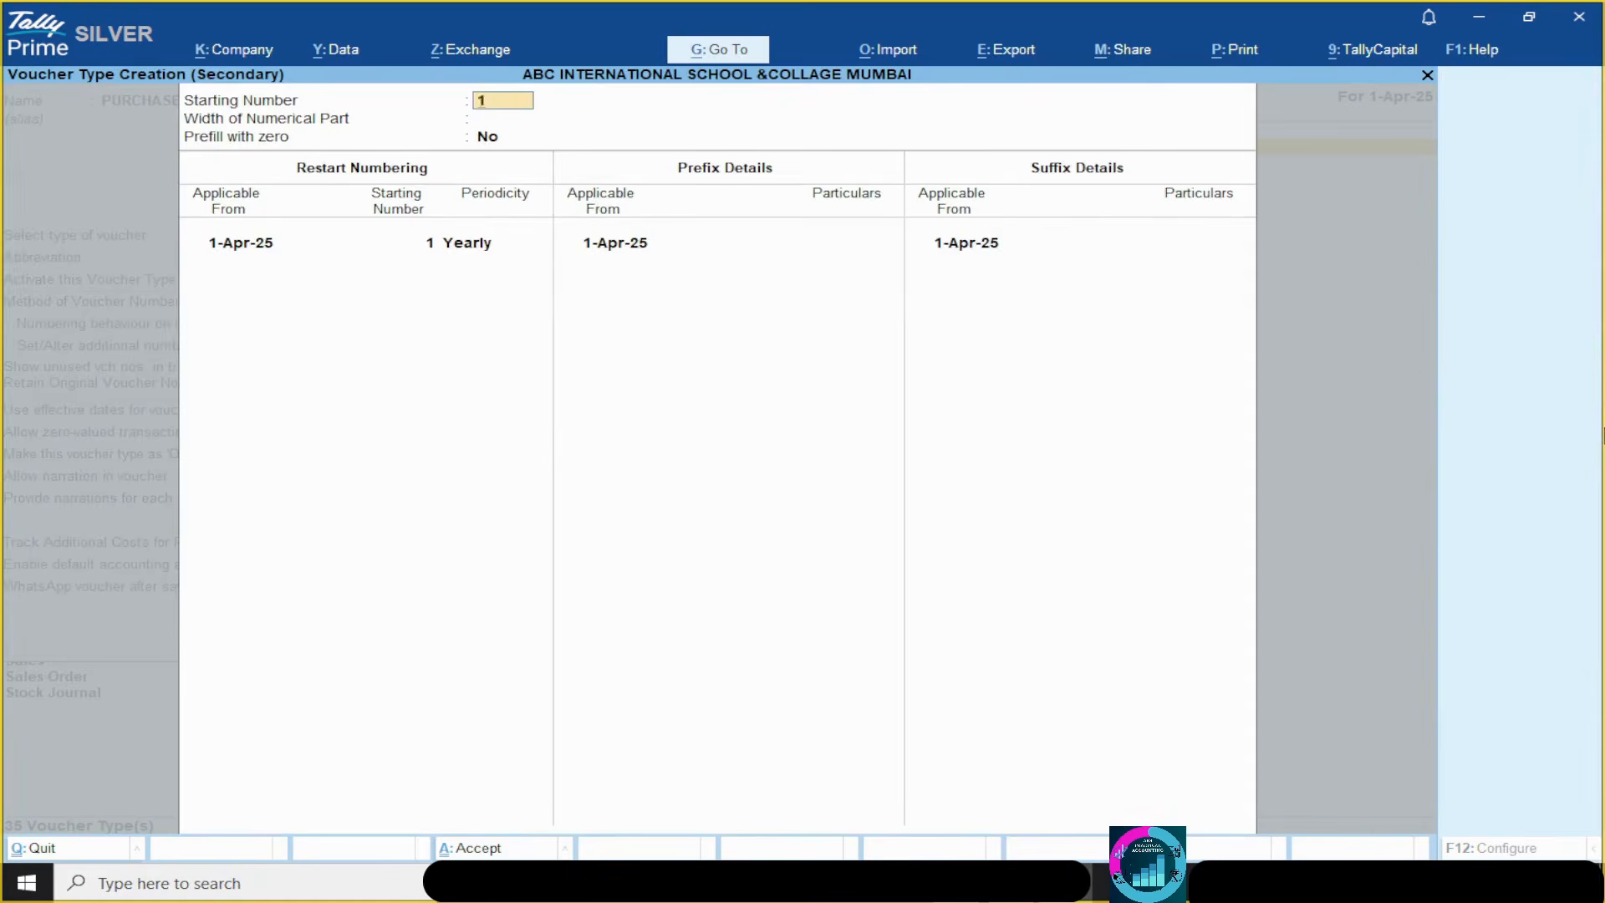
- Set the purchase voucher's numbering to start at 1 and restart yearly from 1-Apr-25, without zero prefill
key(Return)
key(Return)
key(Return)
key(Return)
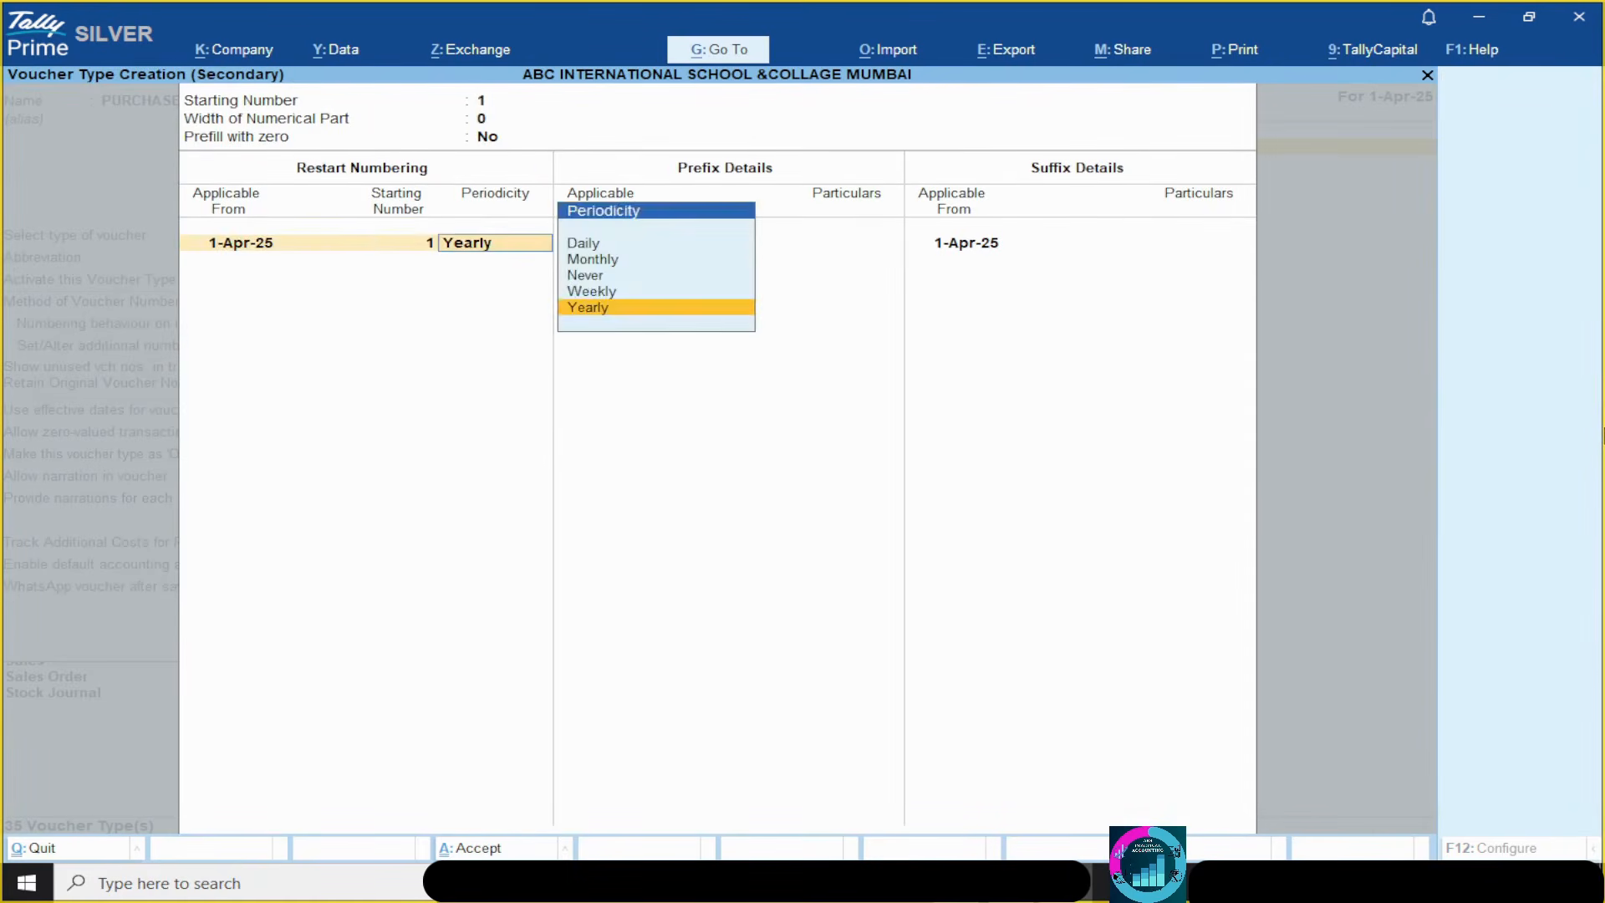
key(Return)
- Set the purchase voucher's prefix to PUR VOUCH/25-26/ from 1-Apr-25 and save the voucher type
key(Return)
key(Return)
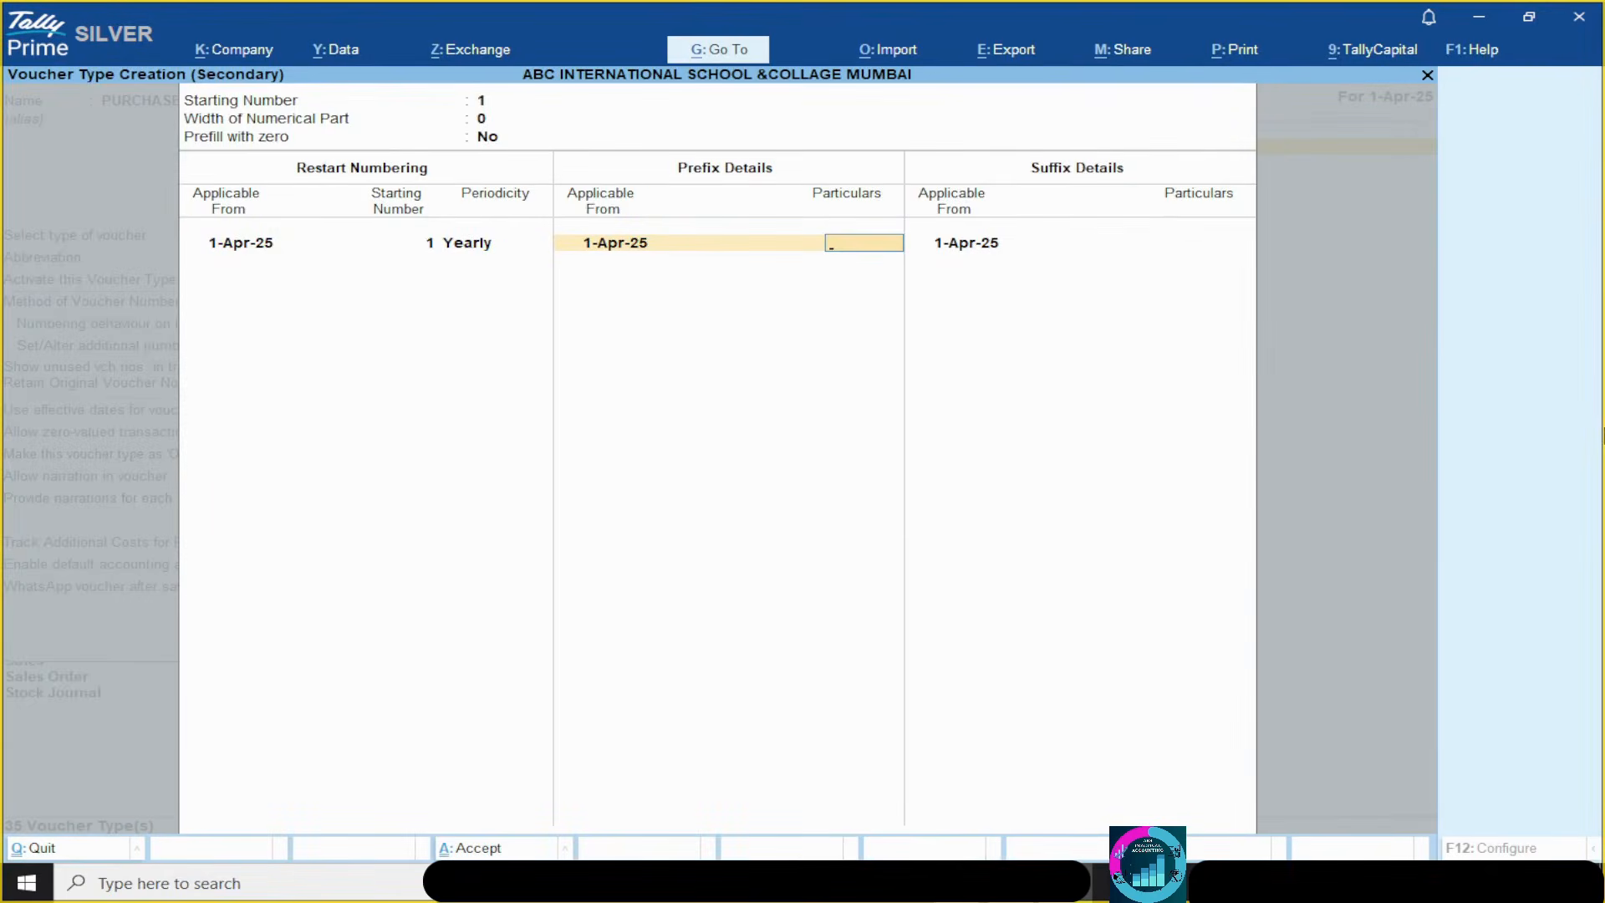
text(PUR VOUCH/25-26/)
key(ctrl)
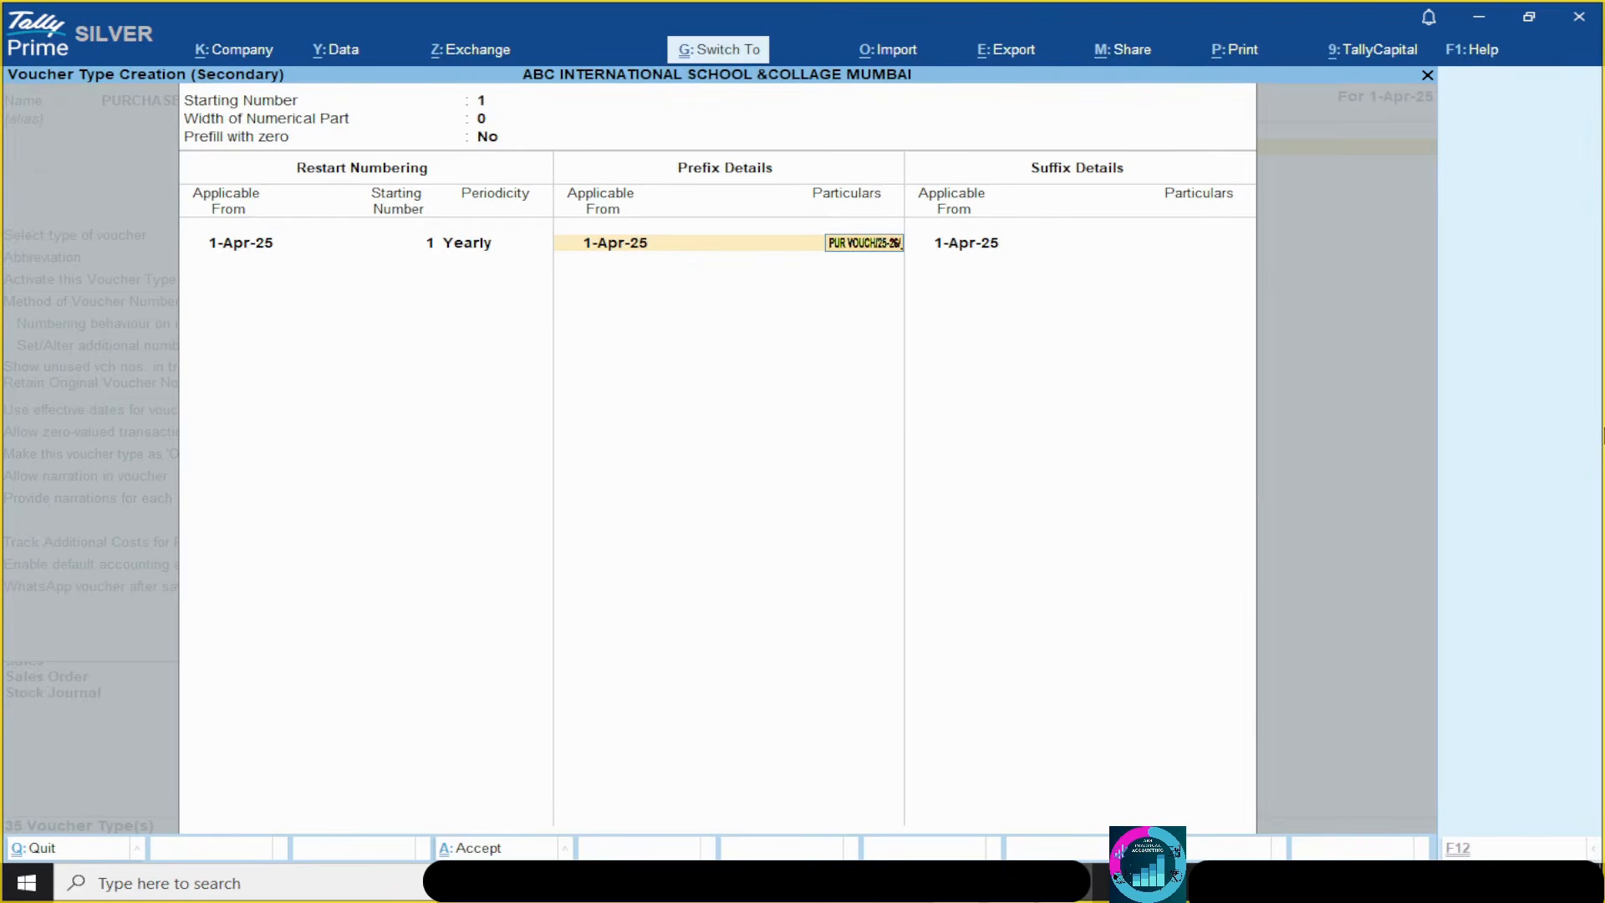
key(ctrl+a)
key(ctrl+a)
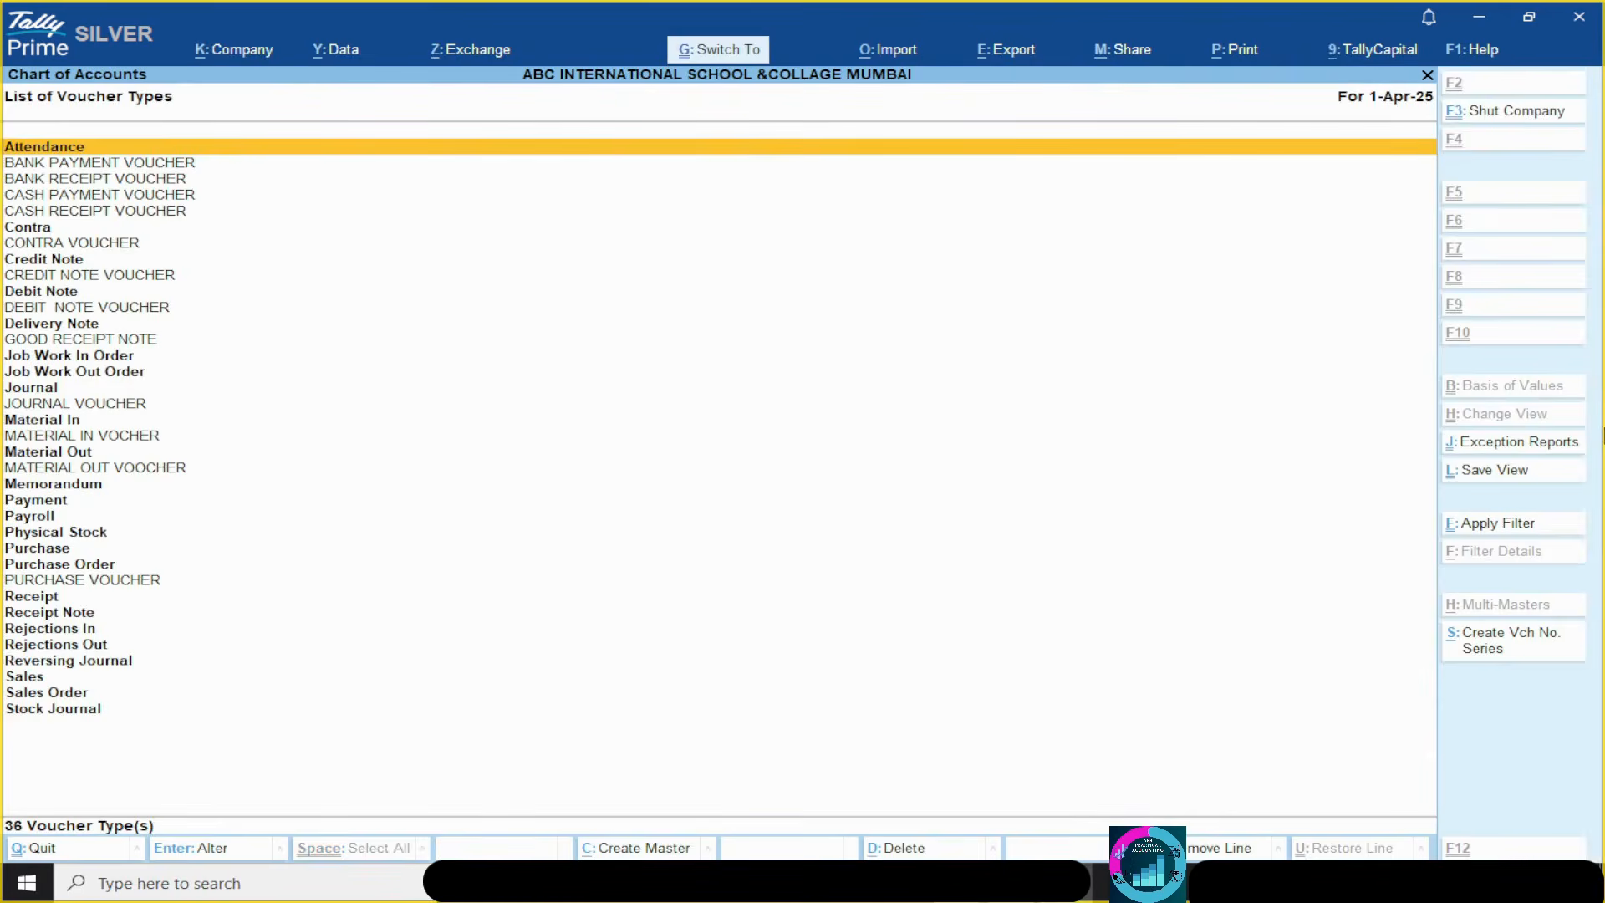
- Switch to the reference slide and compare its purchase voucher settings with the voucher types list
key(alt+Tab)
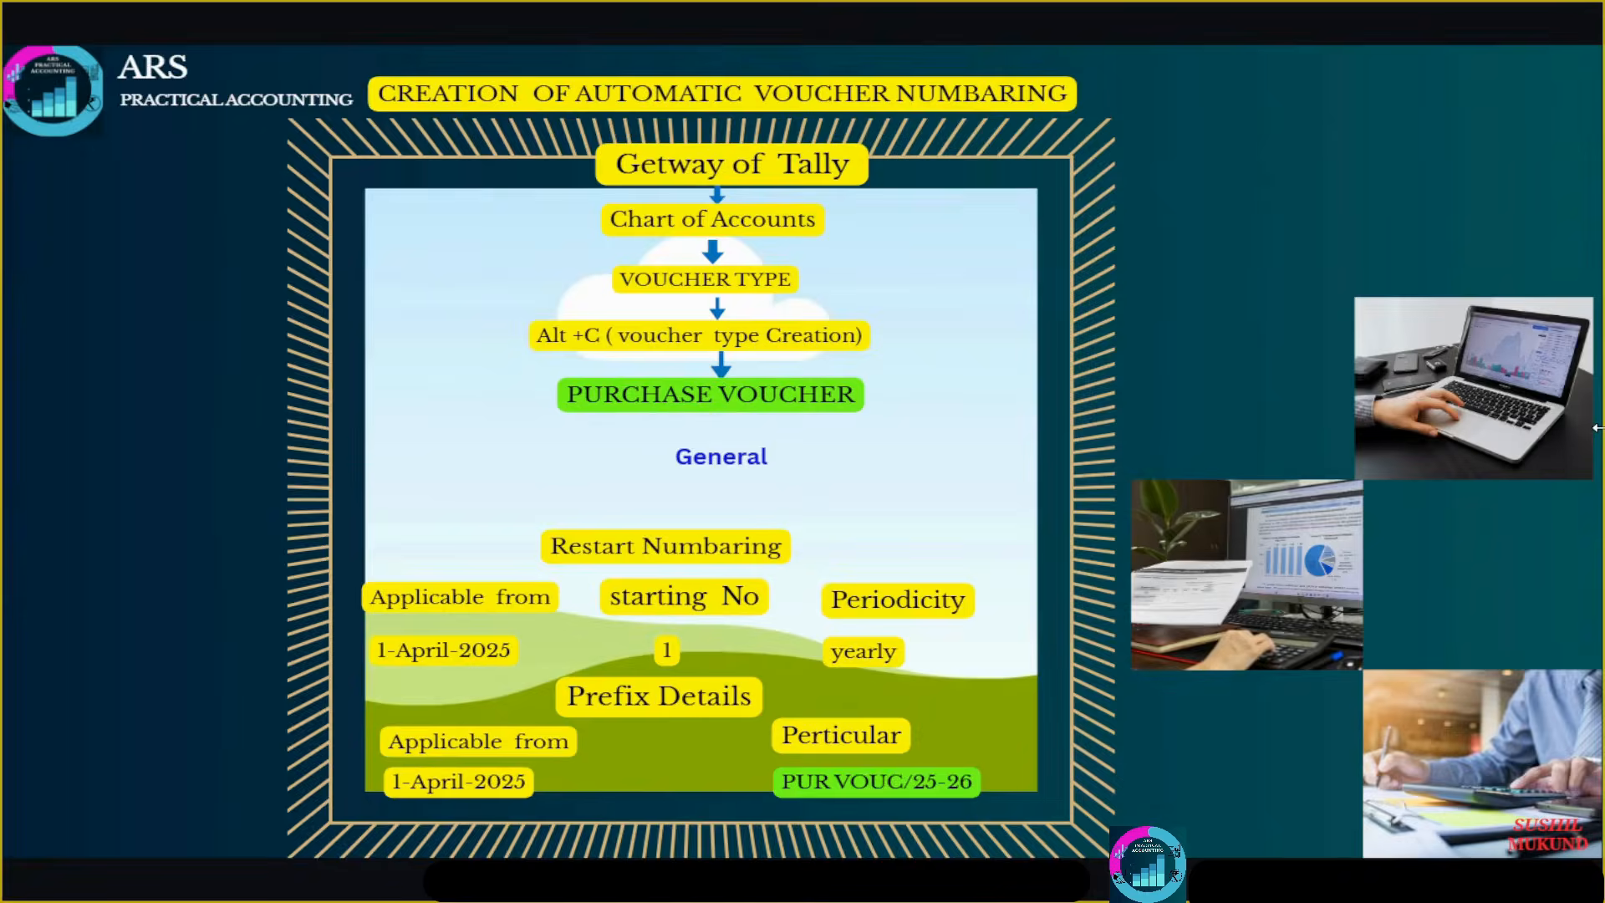
key(alt+Tab)
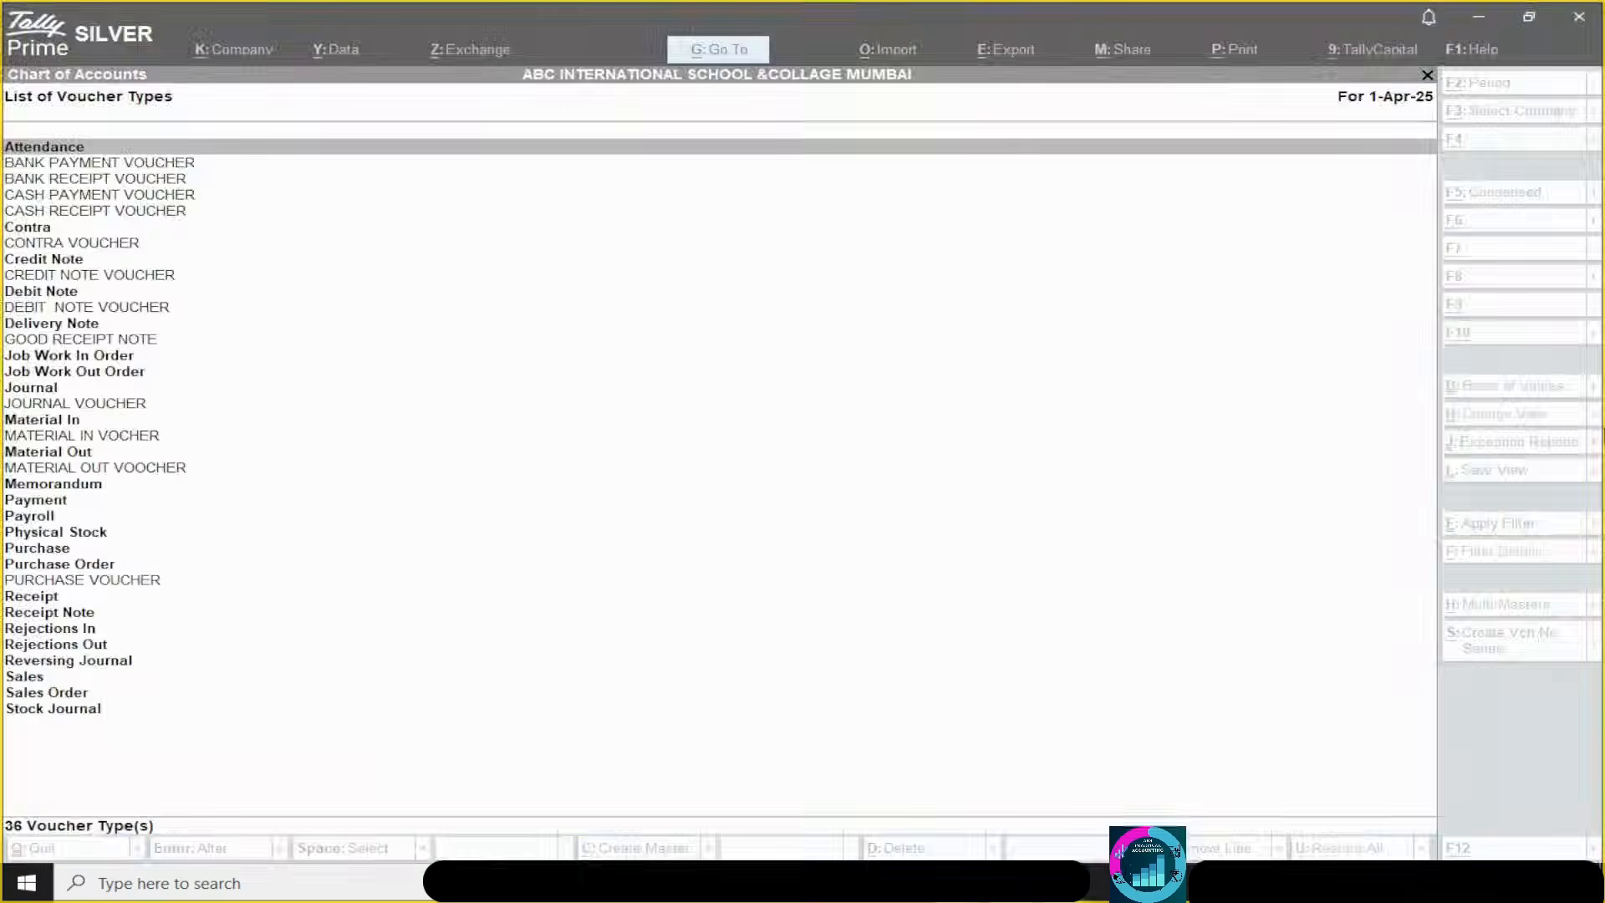
key(alt+Tab)
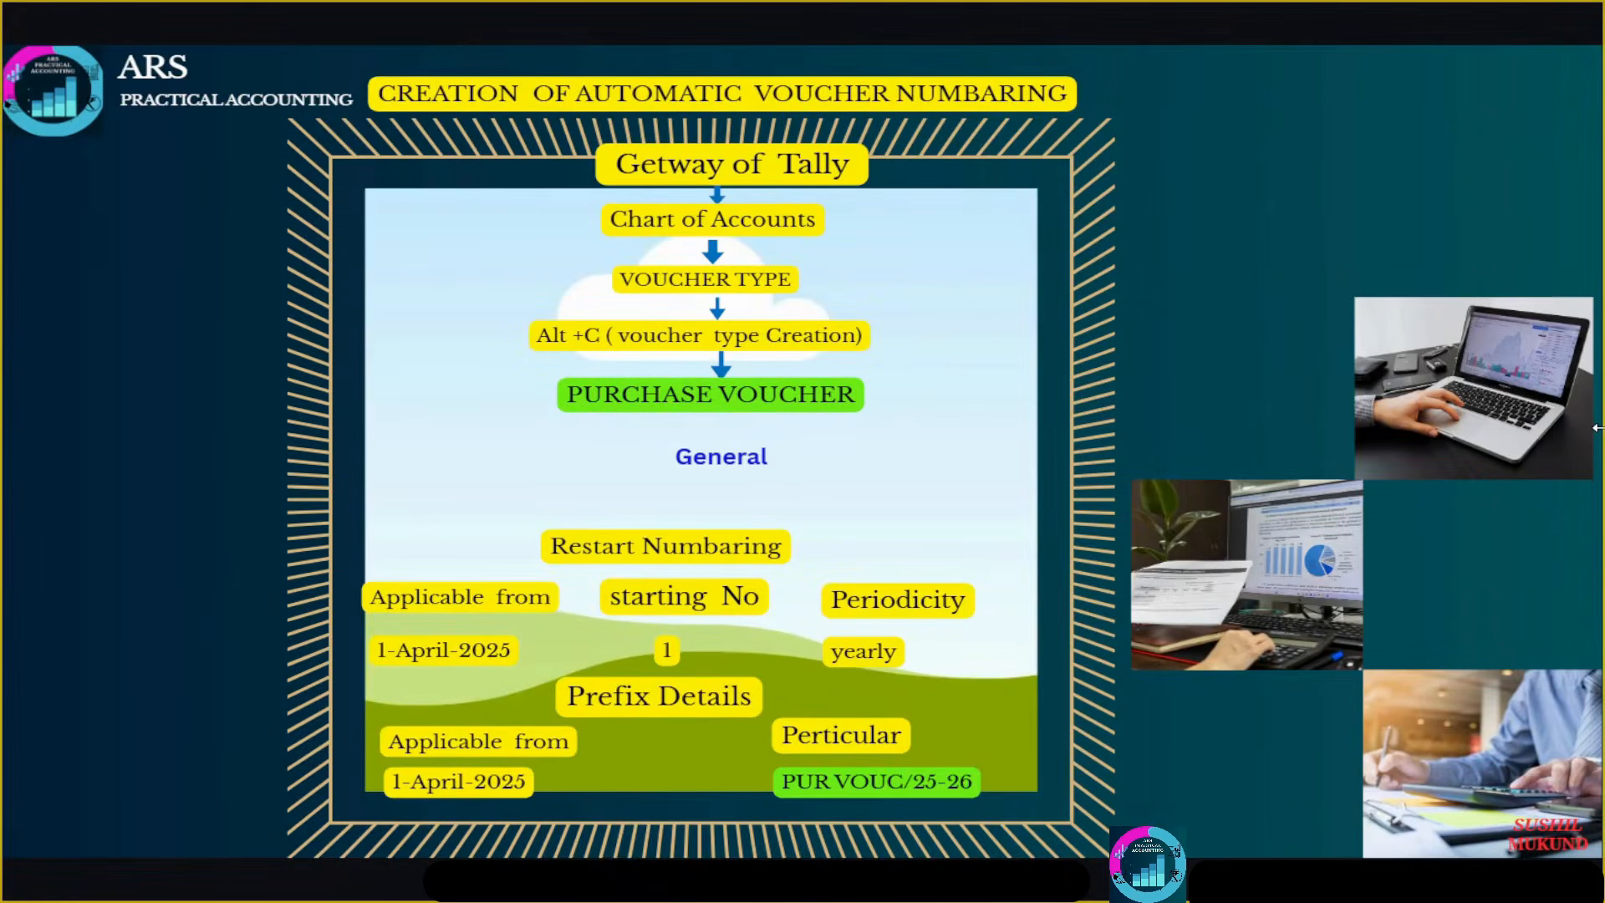